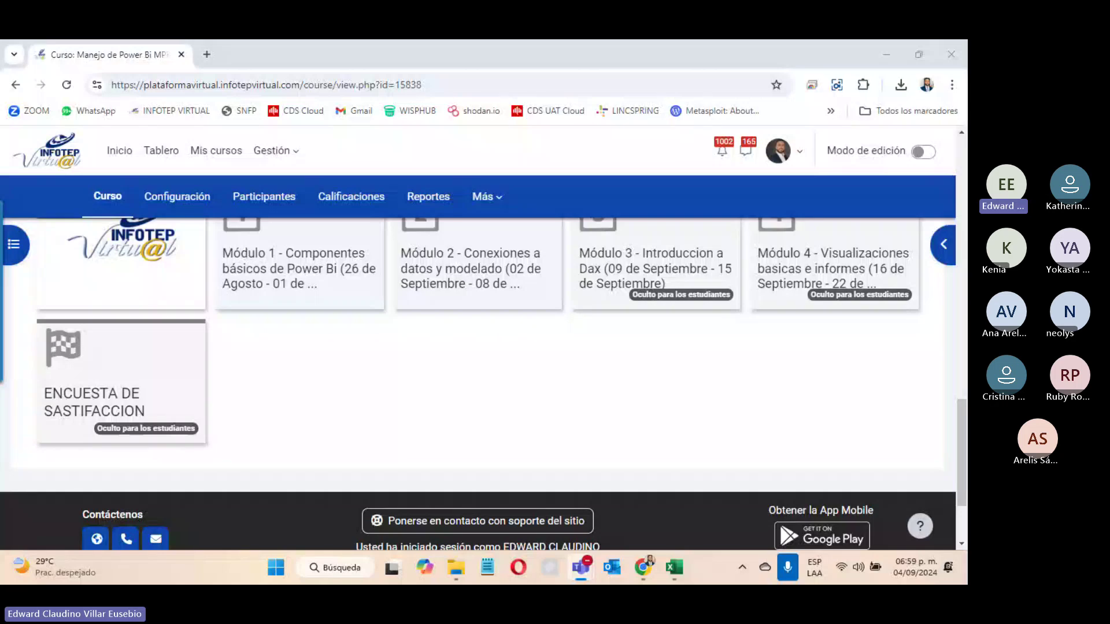
Look at the Módulo 2 - Conexiones a datos y modelado section of the course page and close it.
left_click(483, 279)
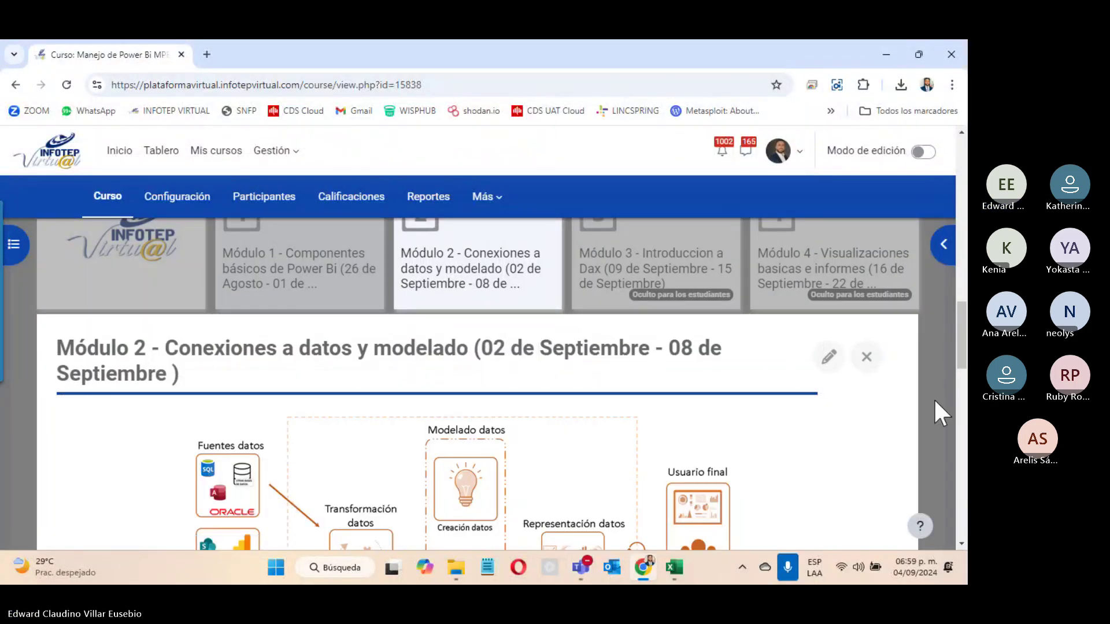
left_click(866, 341)
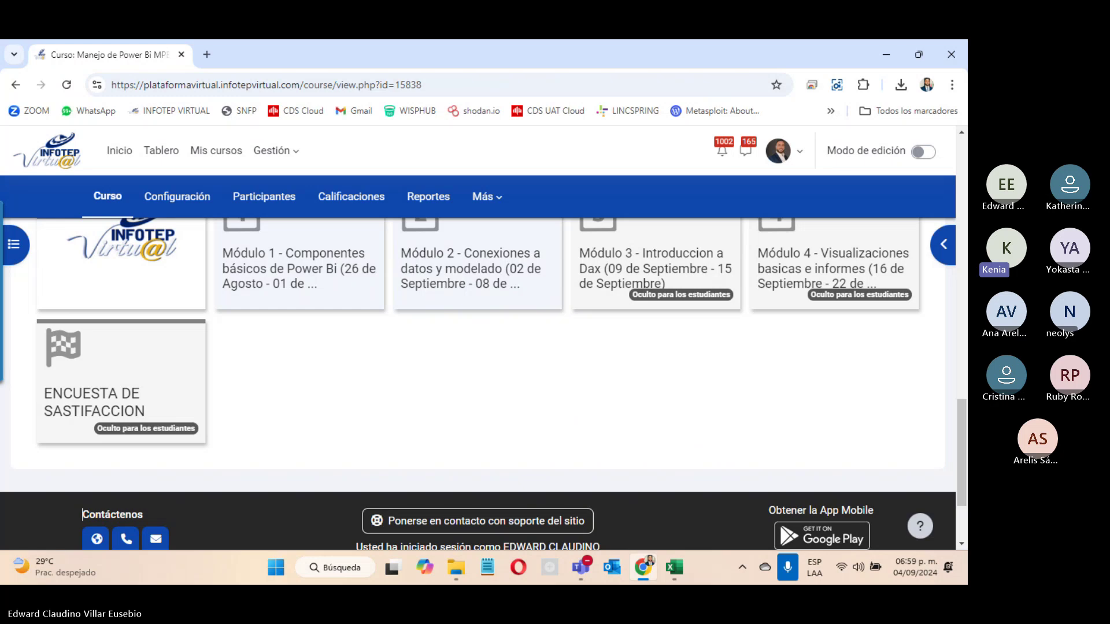
key("ctrl+shift+m")
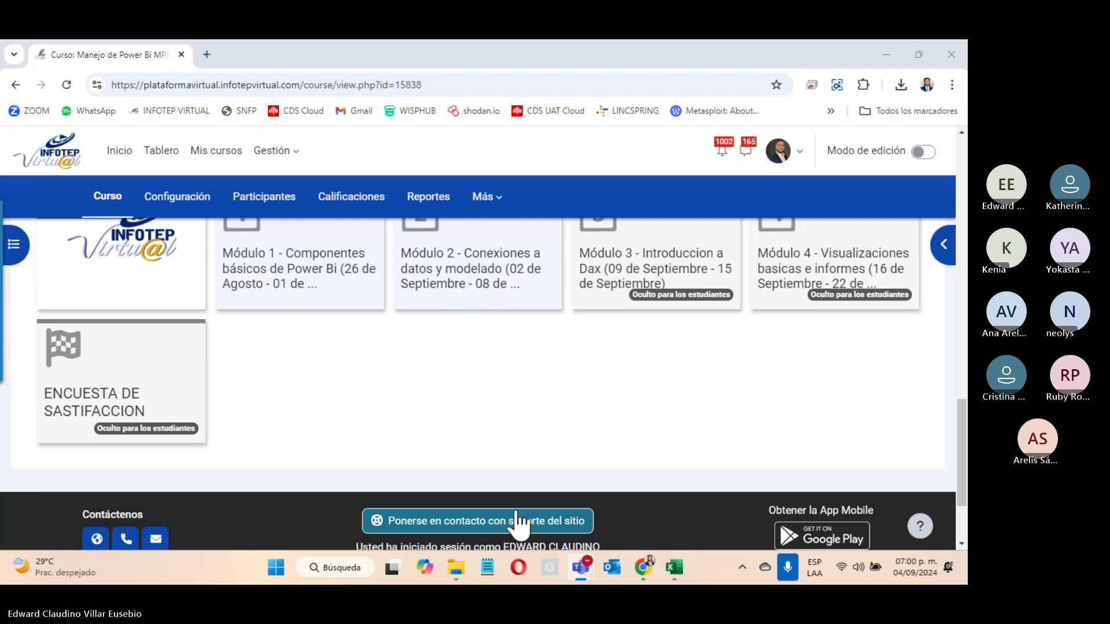
Switch to Power BI Desktop by searching for it among the installed applications and launching it.
left_click(276, 568)
type("p")
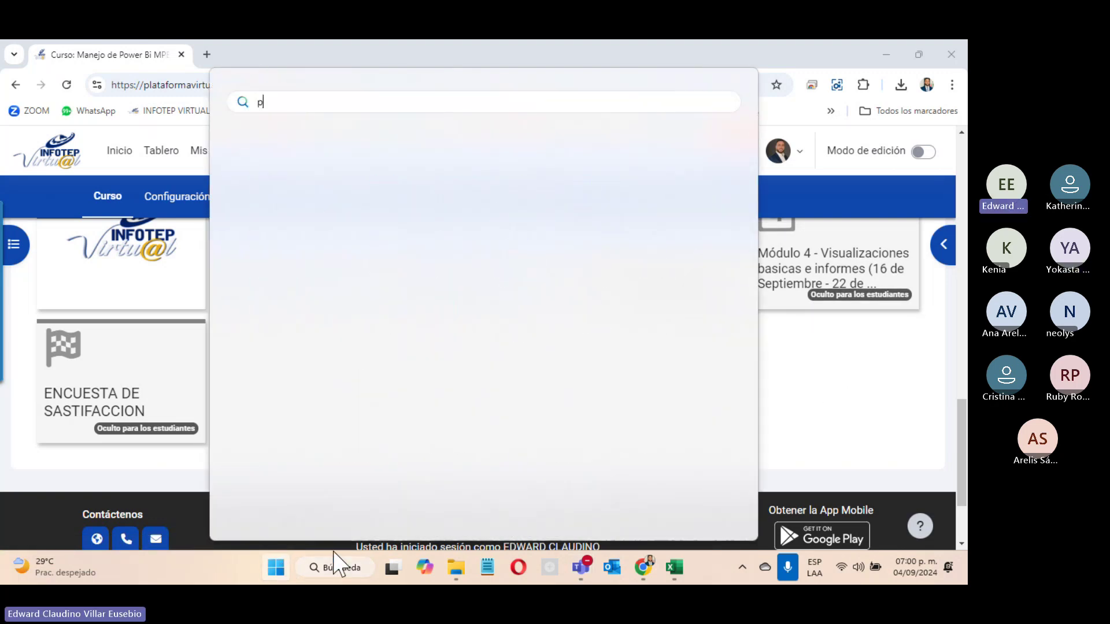
type("w")
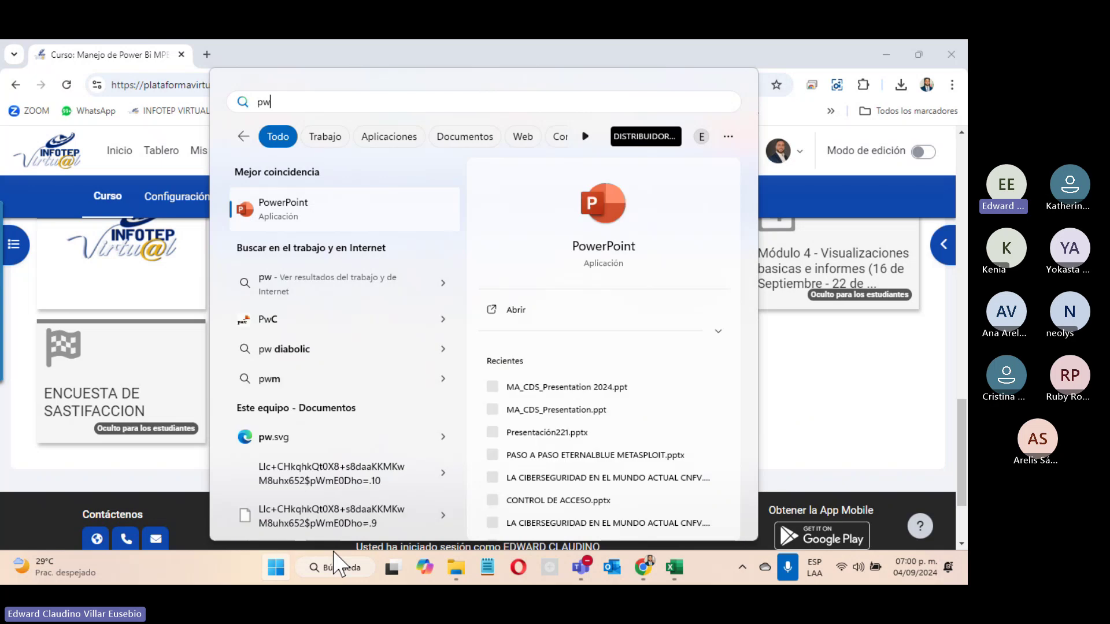
key("BackSpace")
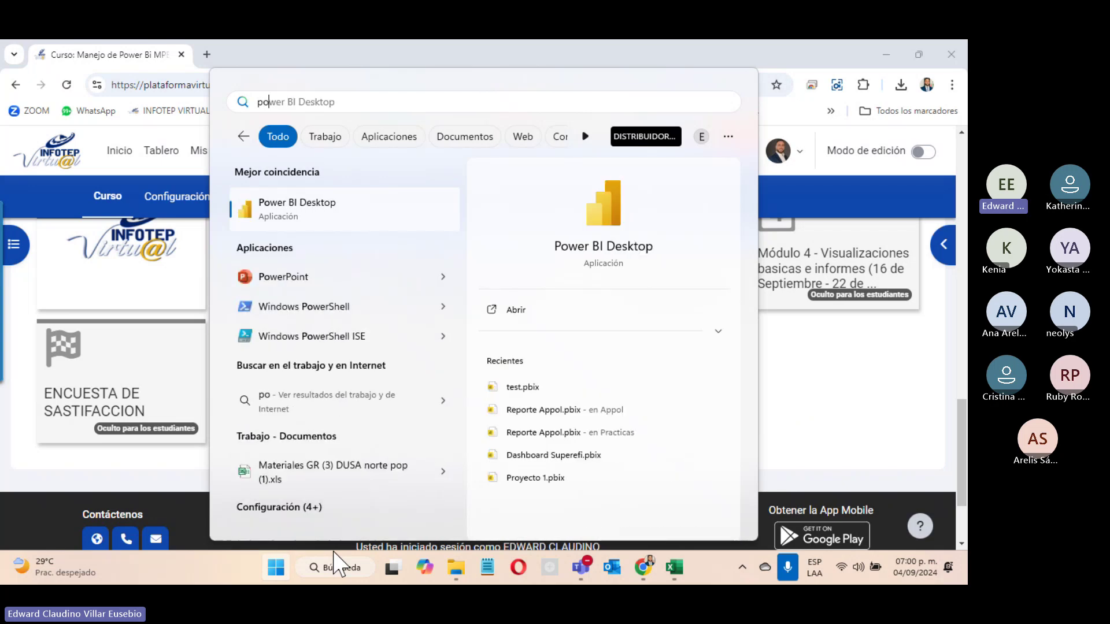
type("oe")
key("BackSpace")
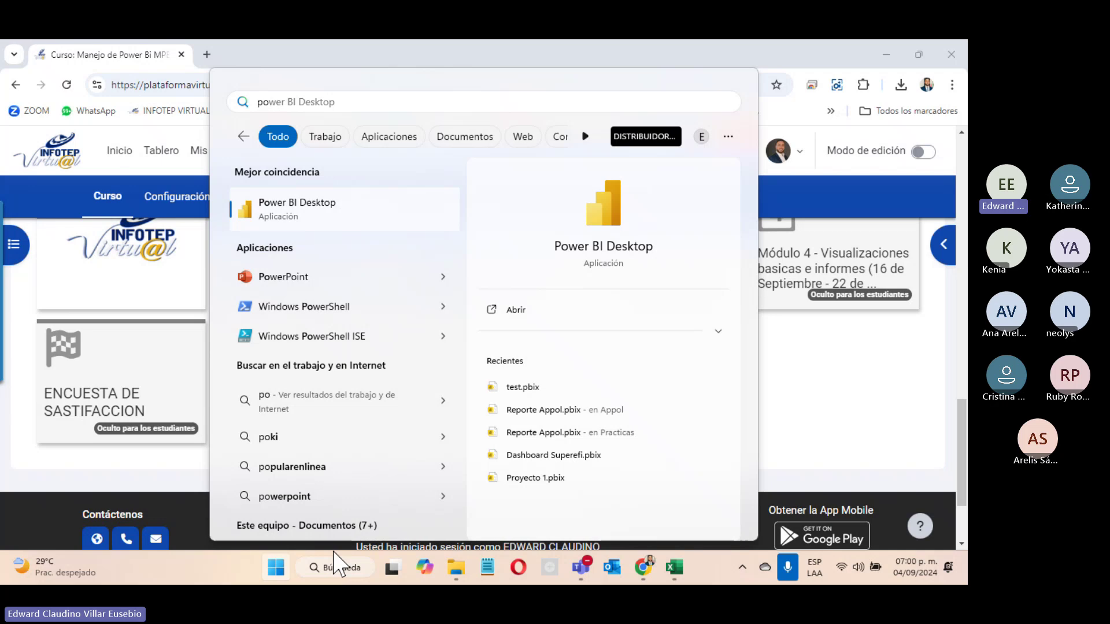
left_click(317, 214)
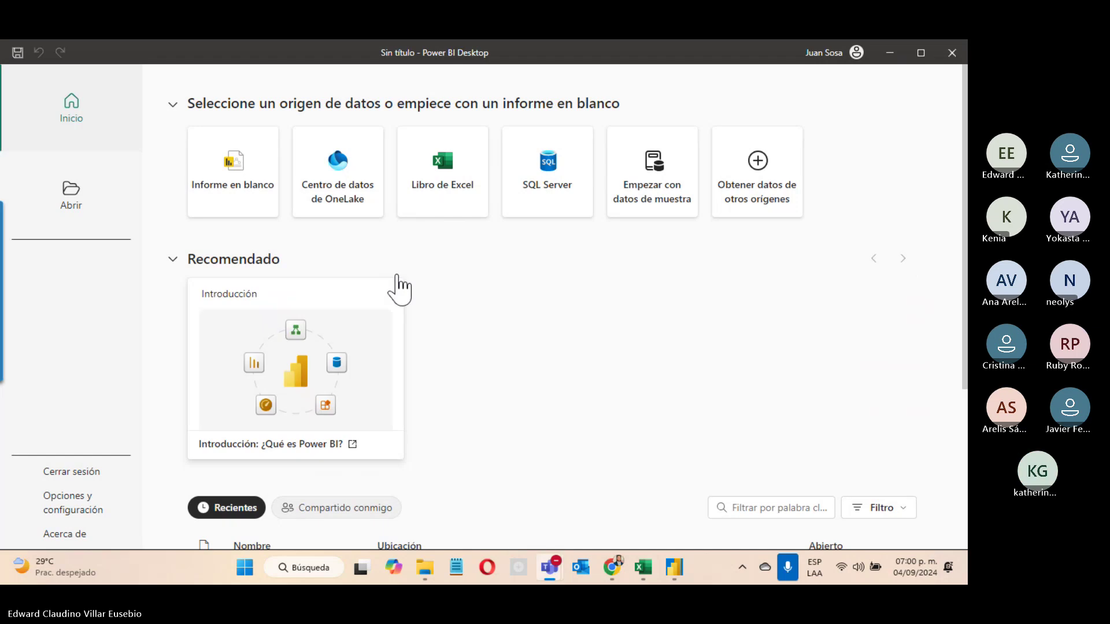
Open the recent report prueba 3.pbix and check the rows of Tabla Datos before returning to the report canvas.
scroll(399, 271, "down", 4)
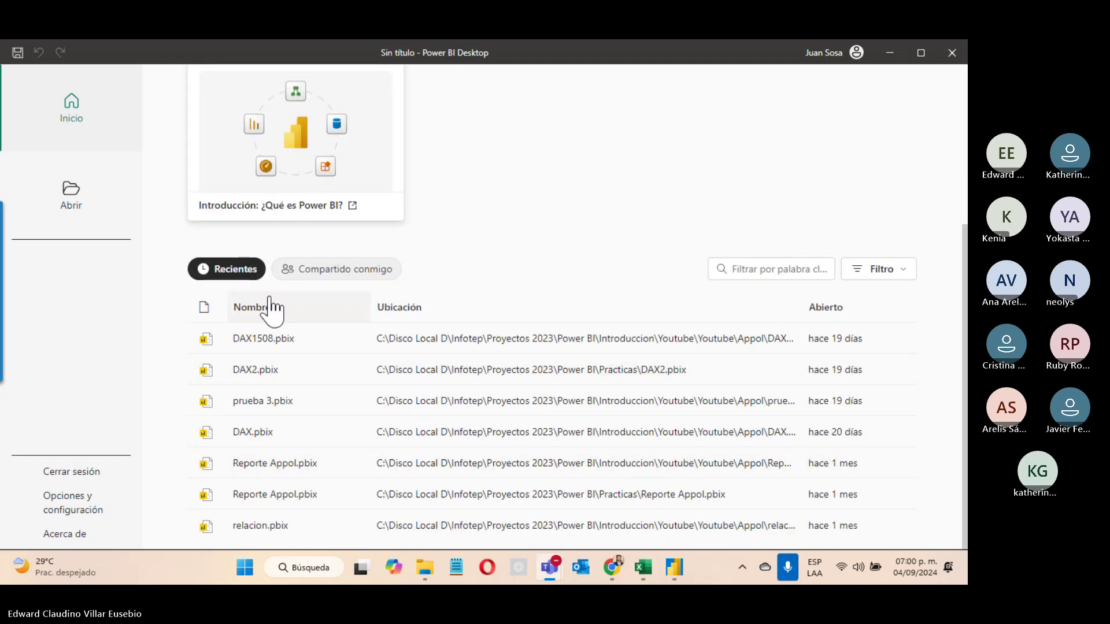
left_click(277, 407)
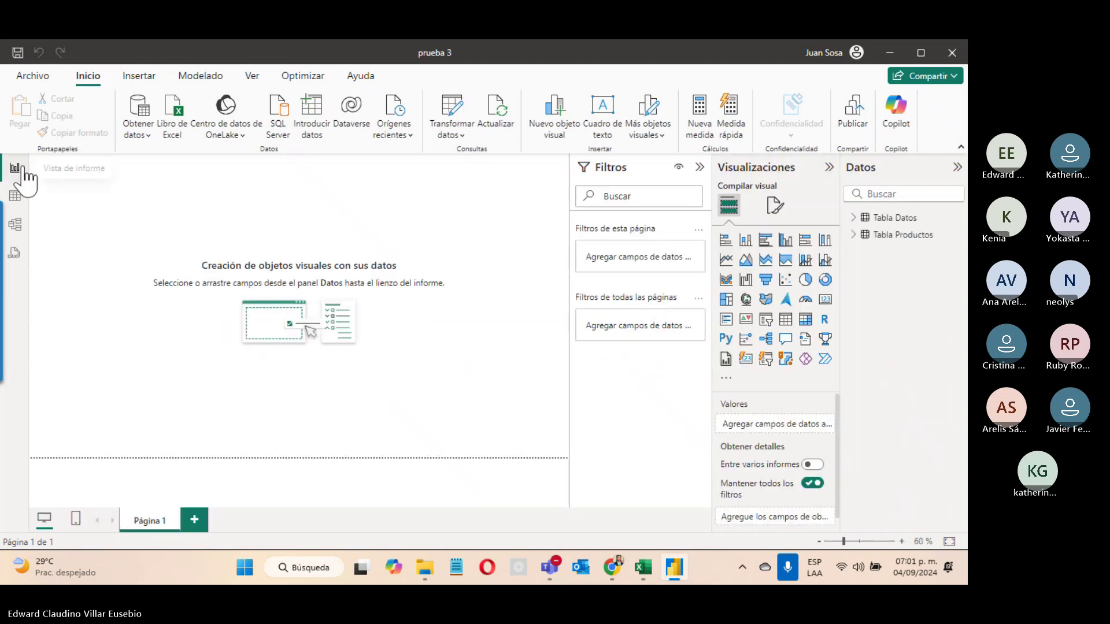
left_click(15, 197)
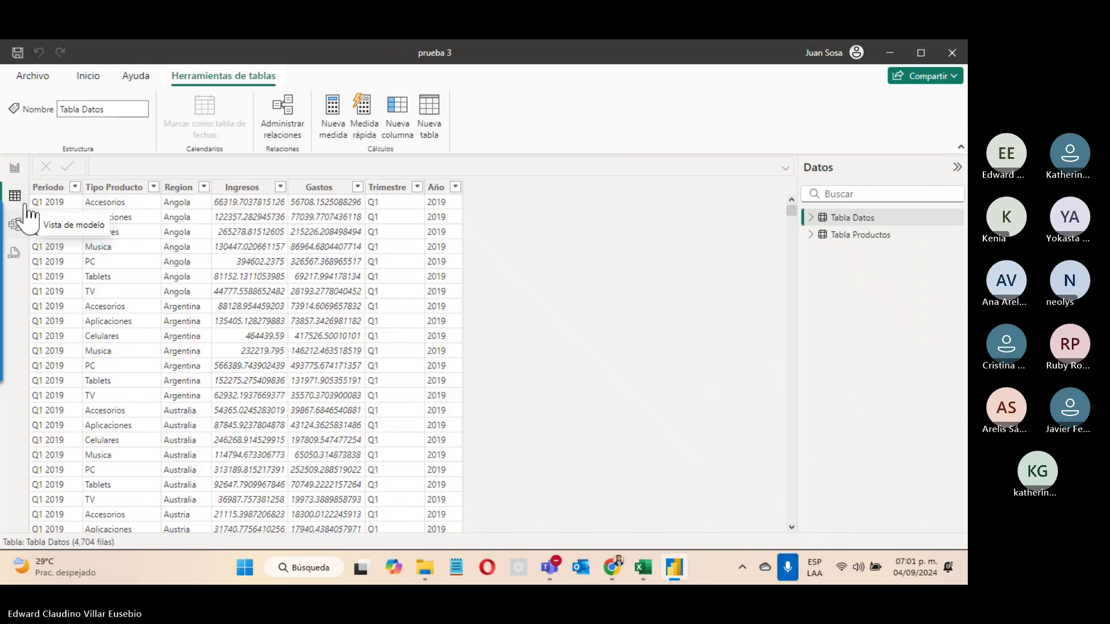
left_click(14, 171)
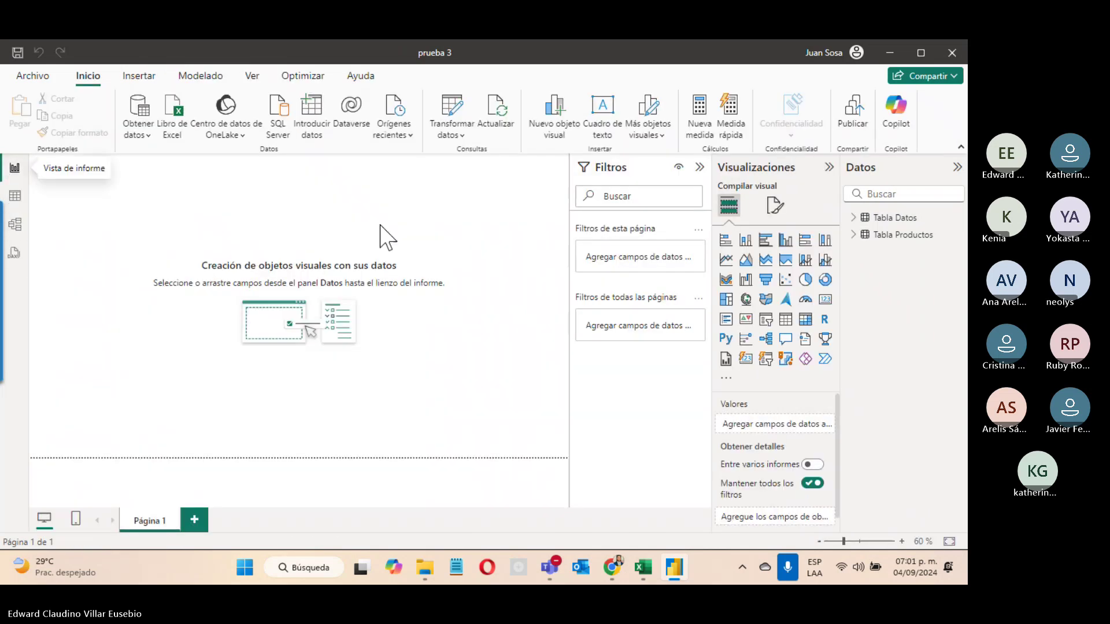
Insert a clustered bar chart with Gastos from Tabla Datos on the Y axis and Region on the X axis.
left_click(766, 242)
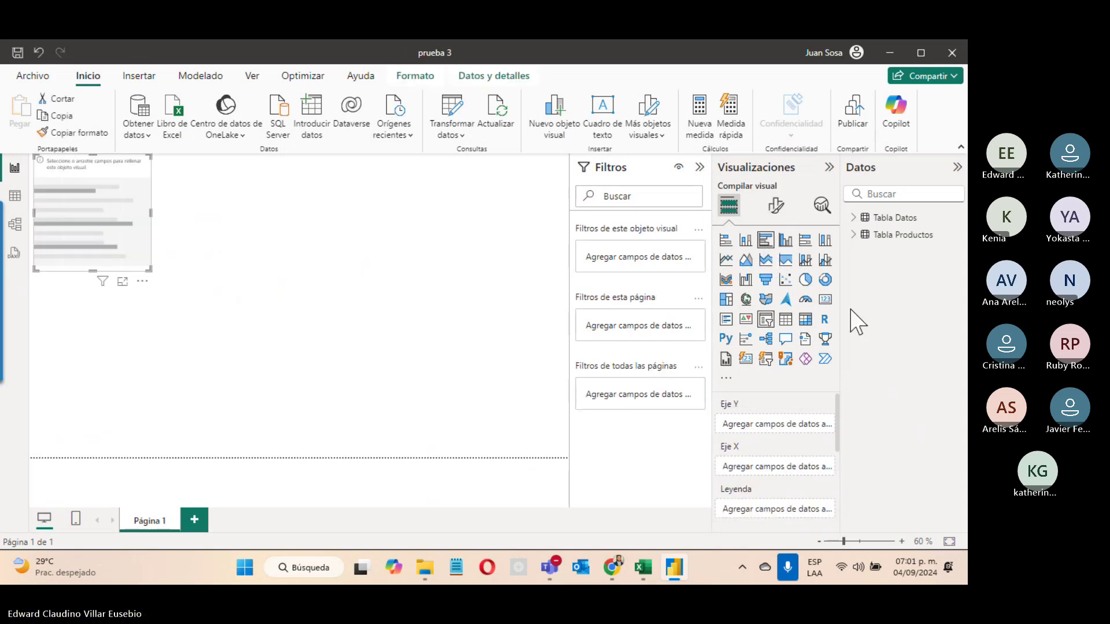
left_click(854, 218)
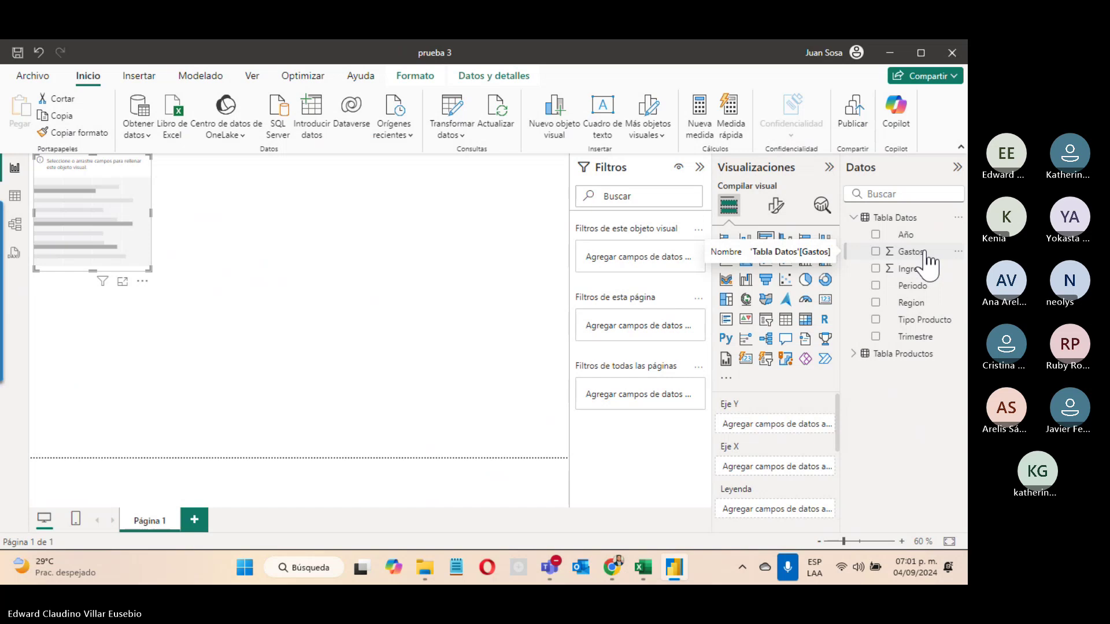
left_click_drag(925, 255, 804, 435)
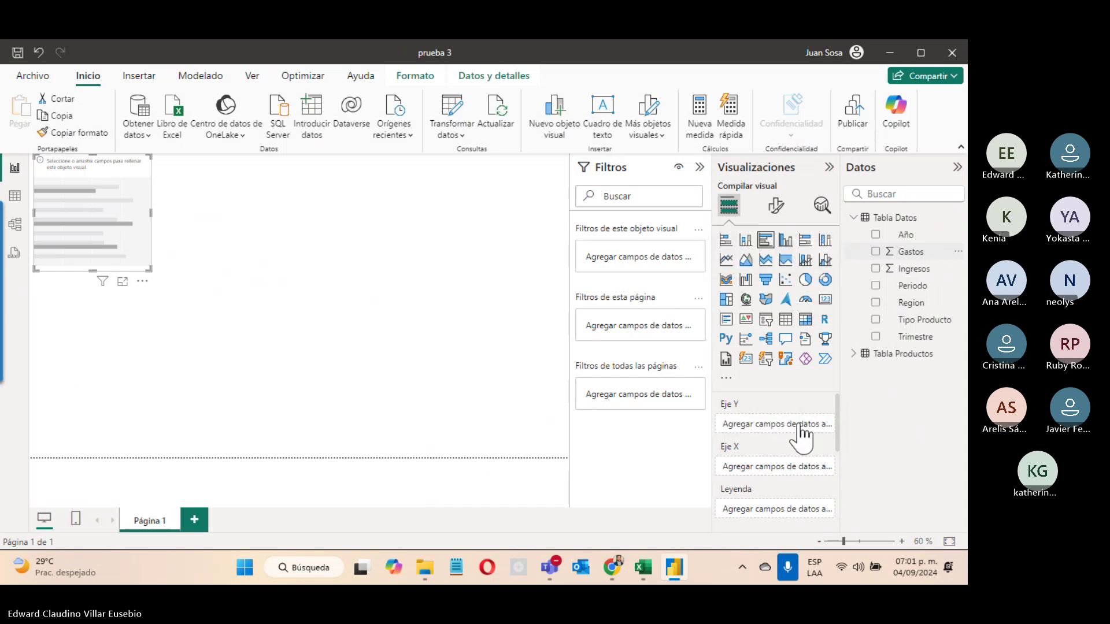
left_click_drag(909, 309, 789, 483)
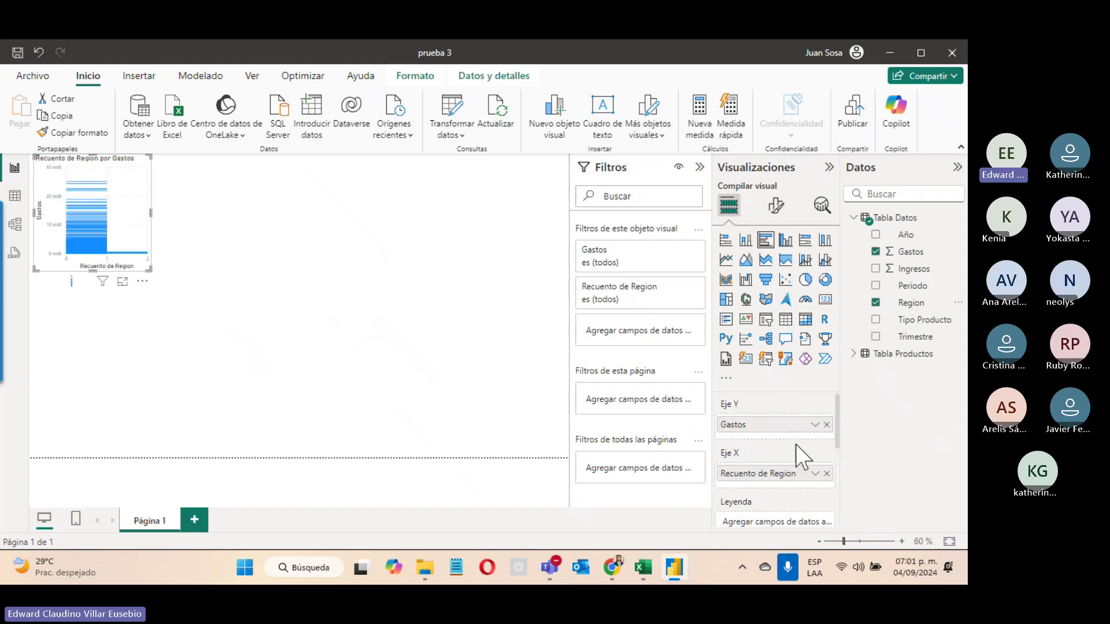
Replace the bar chart's fields with Ingresos on the Y axis and Tipo Producto on the X axis.
left_click(827, 425)
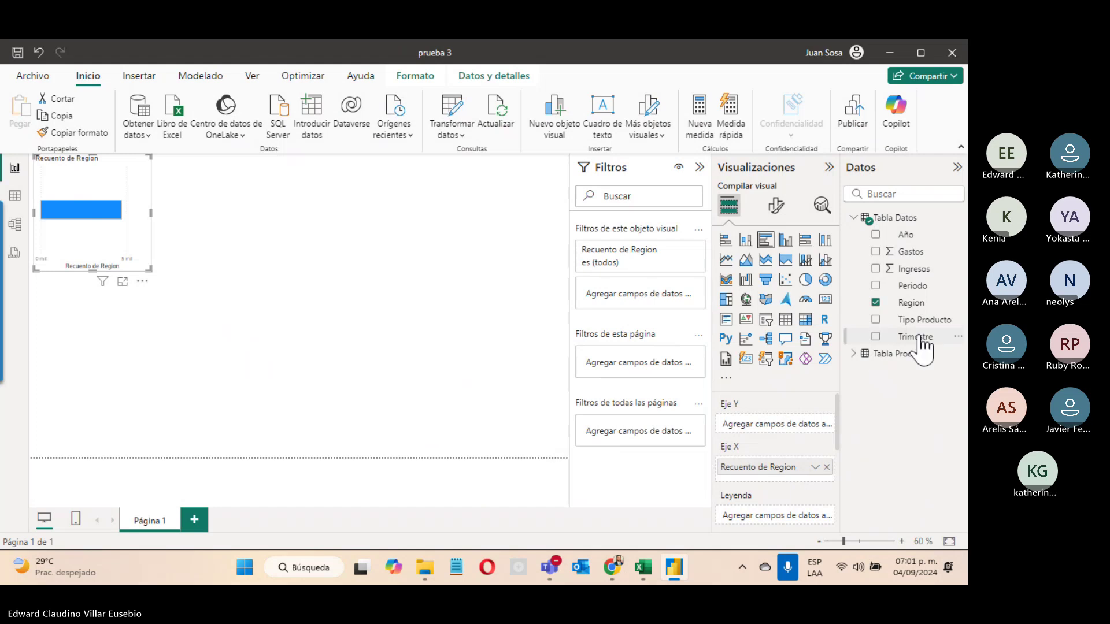
left_click(827, 467)
left_click_drag(912, 270, 793, 431)
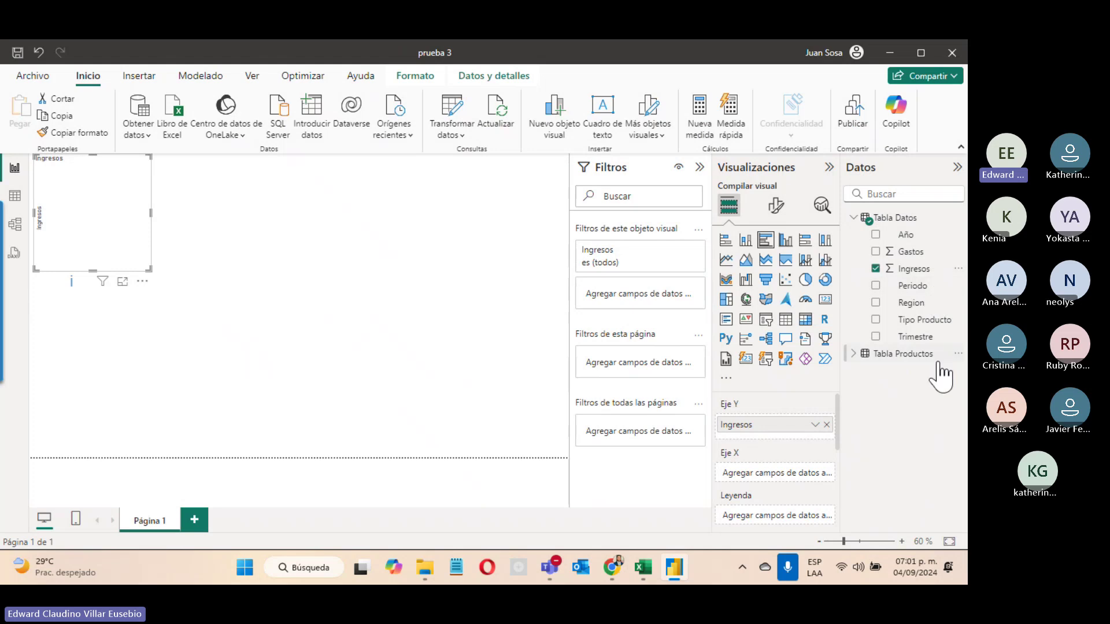
left_click_drag(916, 322, 789, 478)
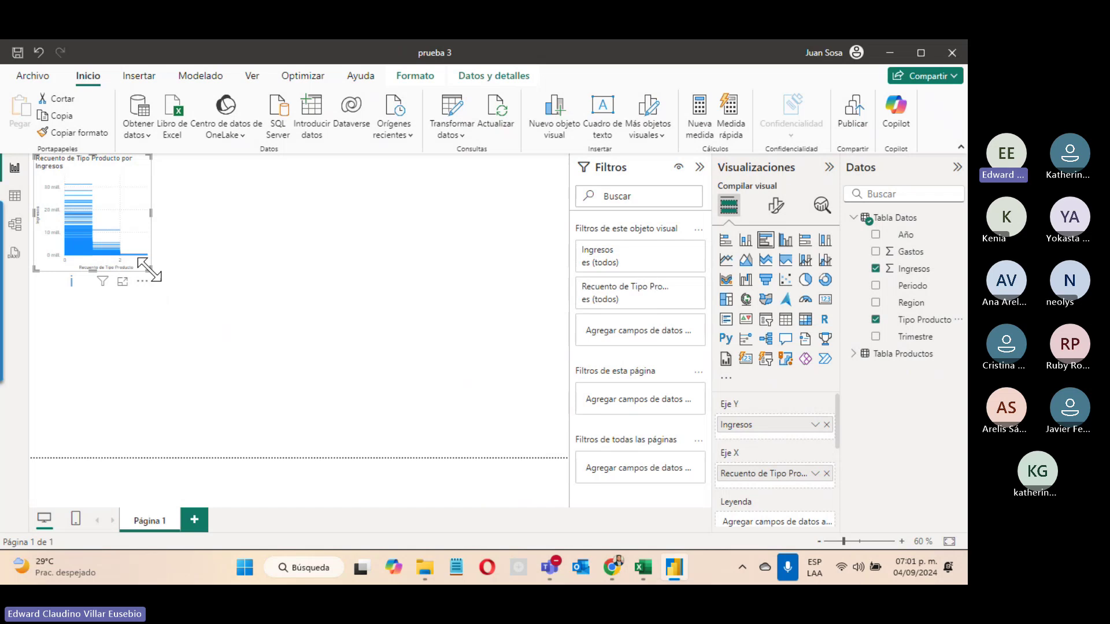
Enlarge the bar chart to over half the canvas width and replace Ingresos with Region on its Y axis.
left_click_drag(150, 270, 353, 442)
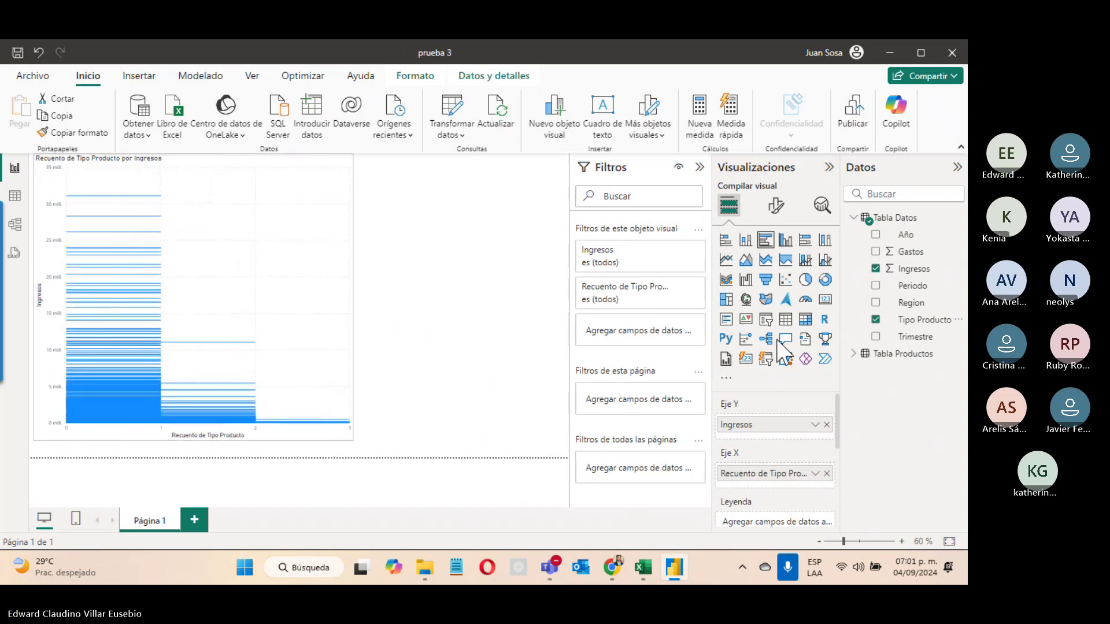
left_click(827, 424)
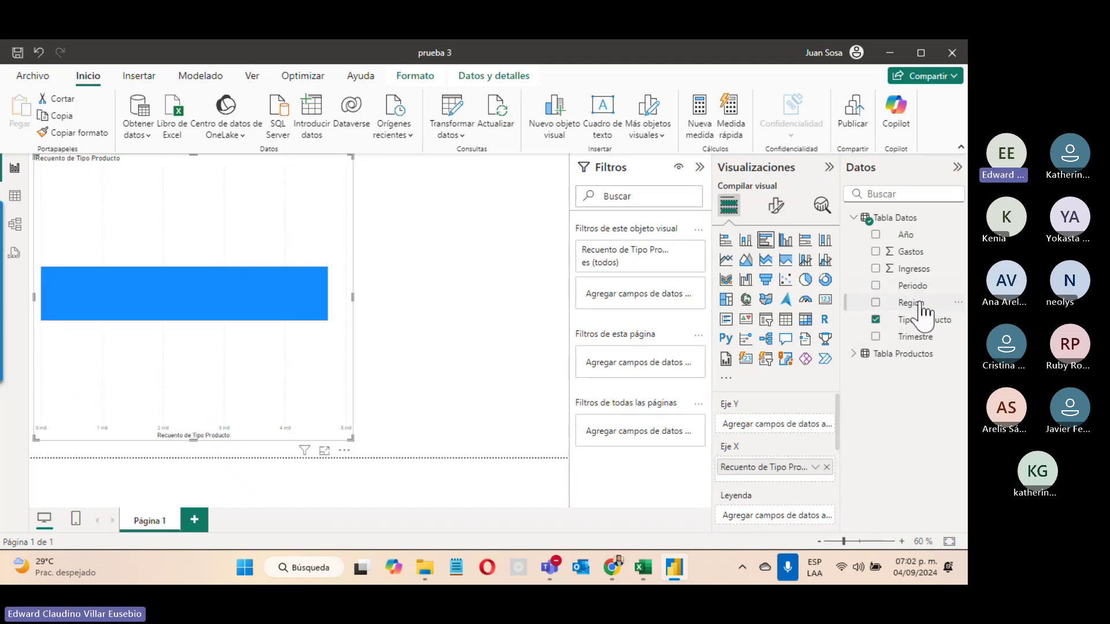
left_click_drag(913, 311, 783, 433)
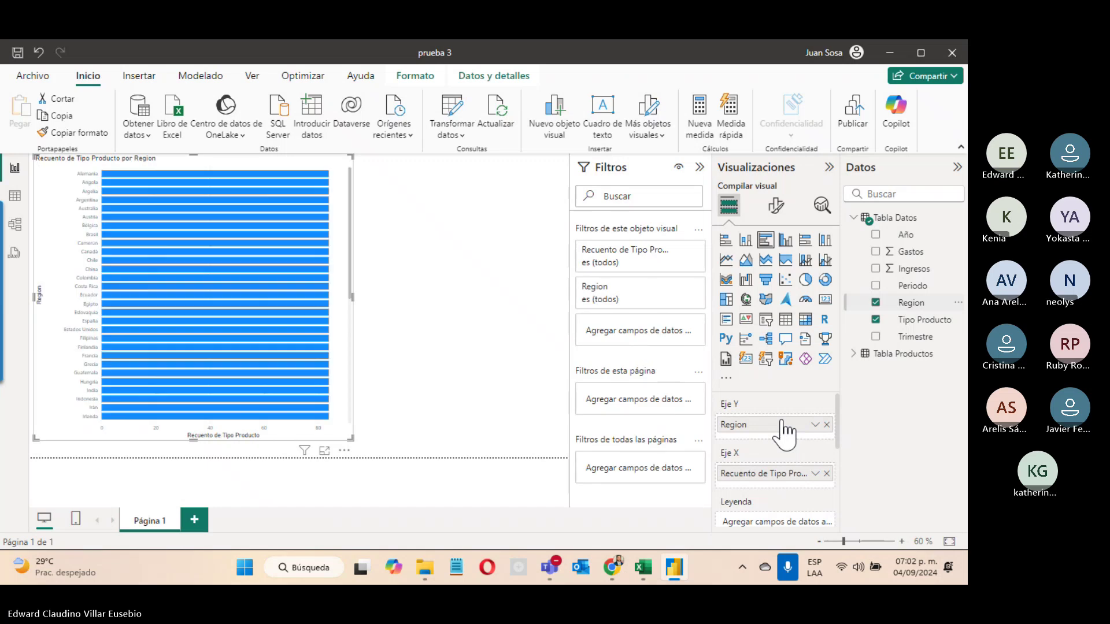
Highlight the Chile bar and bring up the chart's visual format settings in a widened Visualizations pane.
left_click(292, 260)
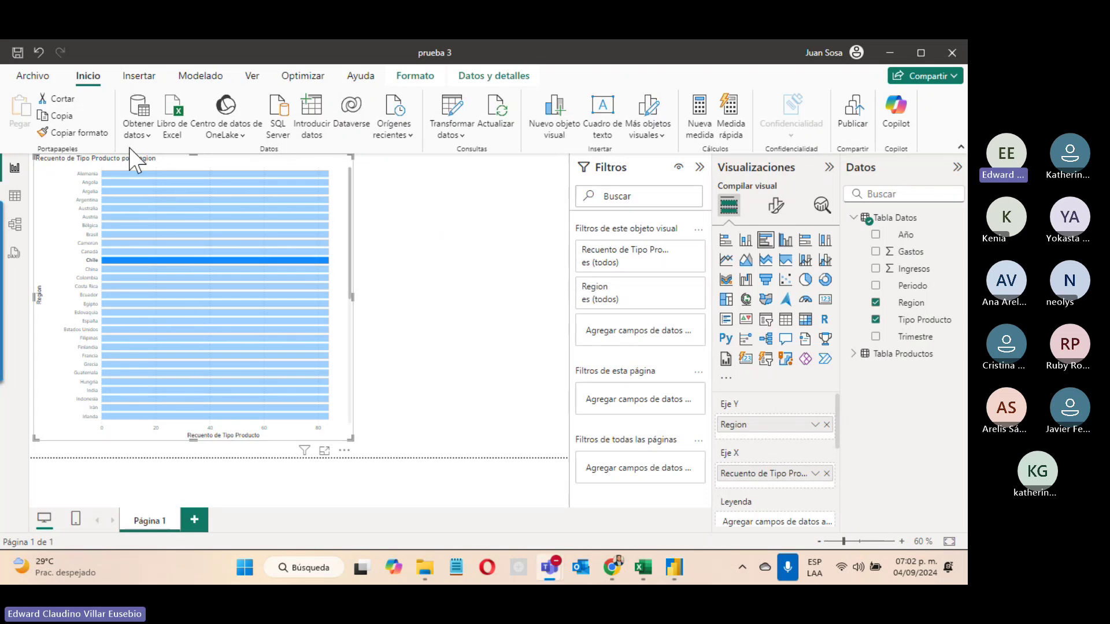
left_click(414, 76)
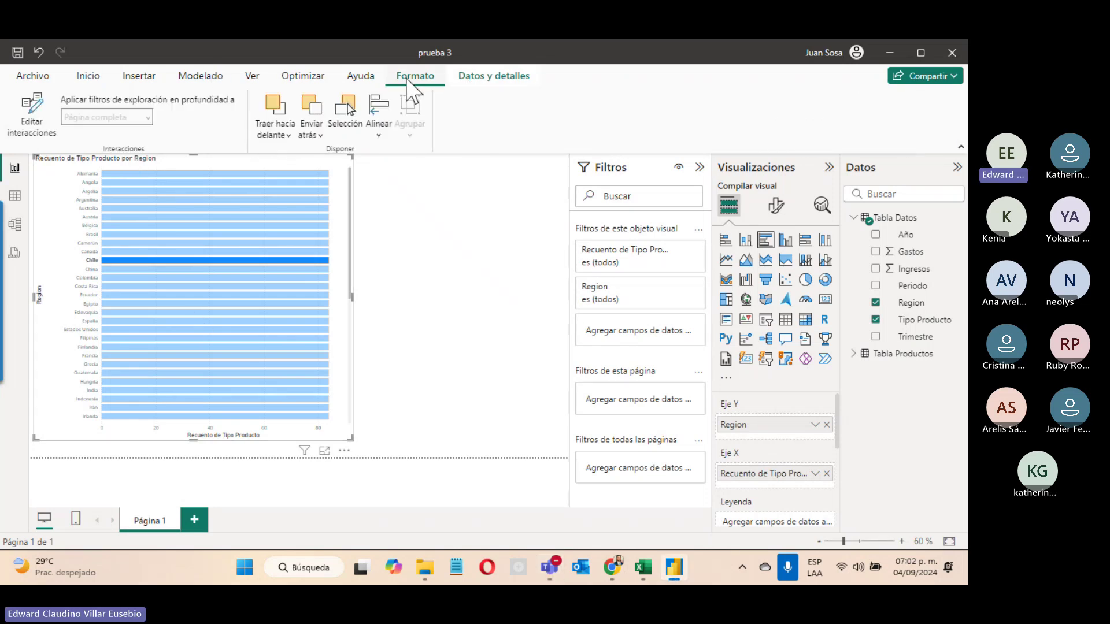
left_click(501, 78)
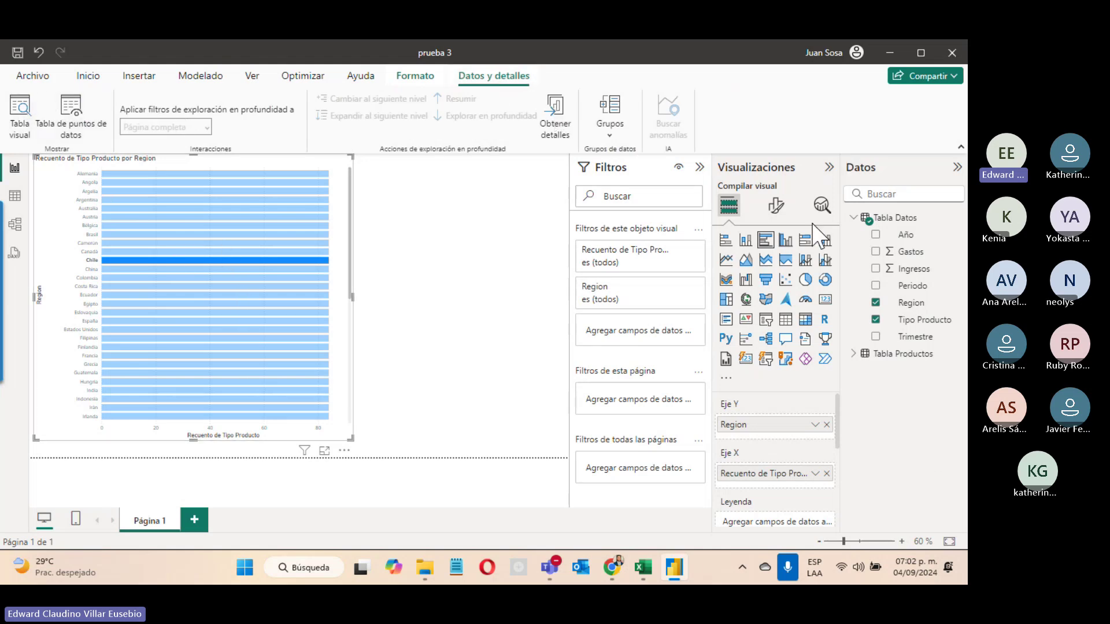
left_click(778, 207)
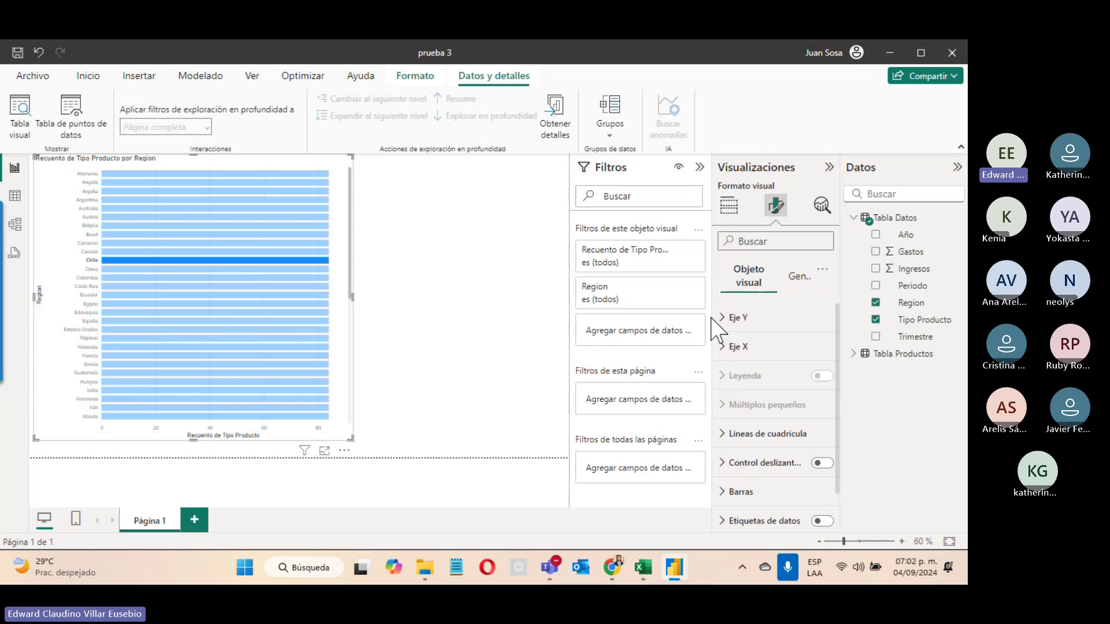
left_click_drag(712, 319, 548, 321)
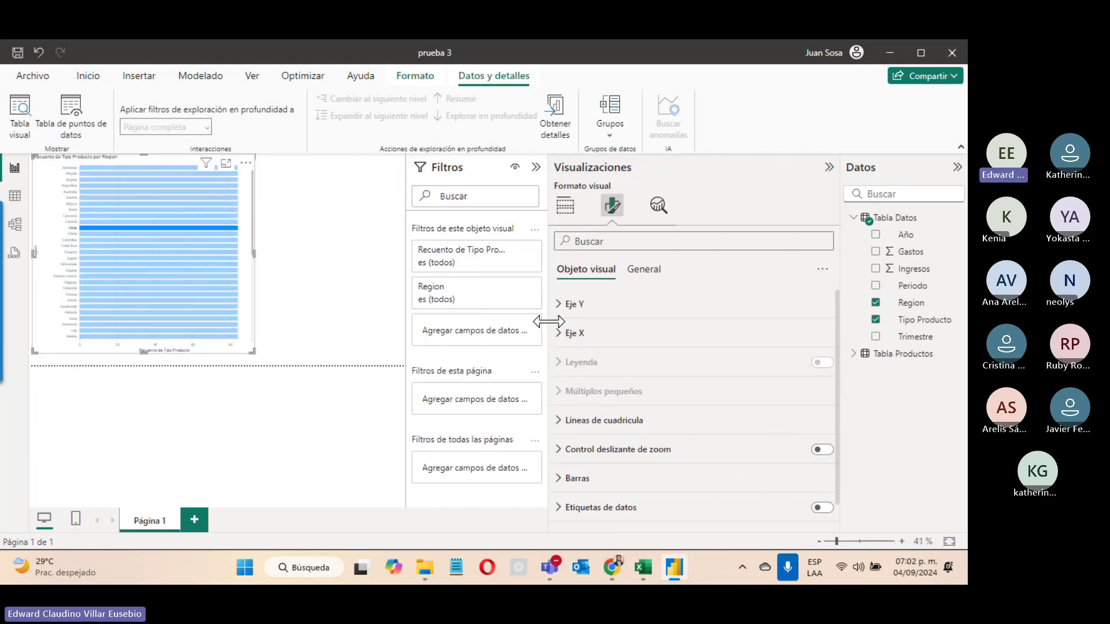
Examine the bar chart's format settings for gridlines, the Y axis and the X axis values.
left_click(627, 424)
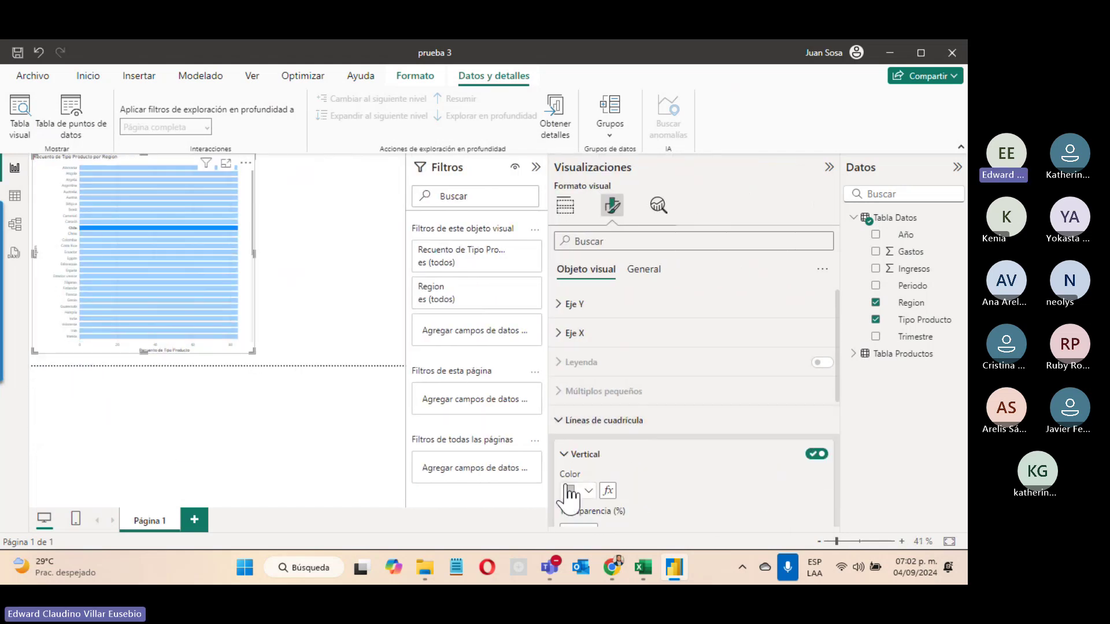
left_click(566, 305)
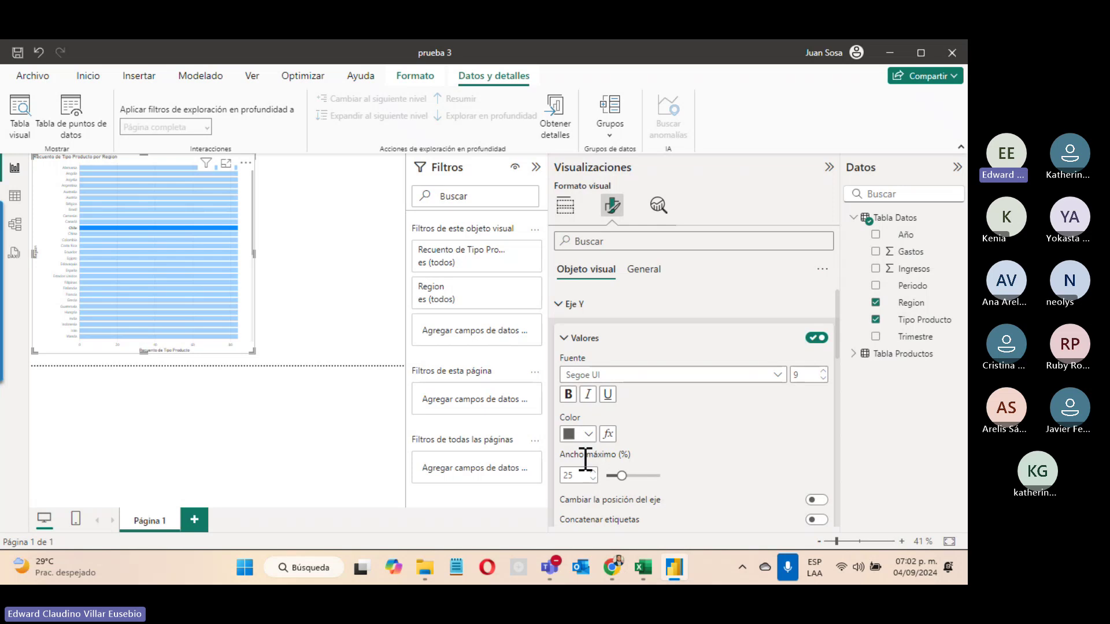
scroll(690, 440, "down", 1)
scroll(690, 440, "down", 4)
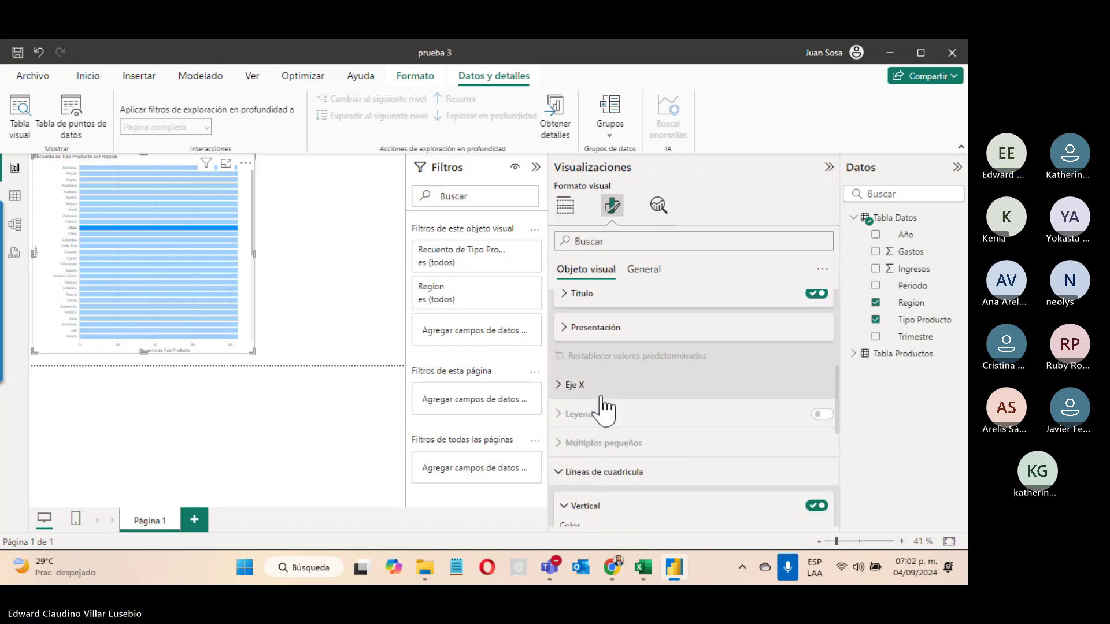
left_click(574, 386)
scroll(651, 414, "down", 4)
scroll(656, 428, "up", 5)
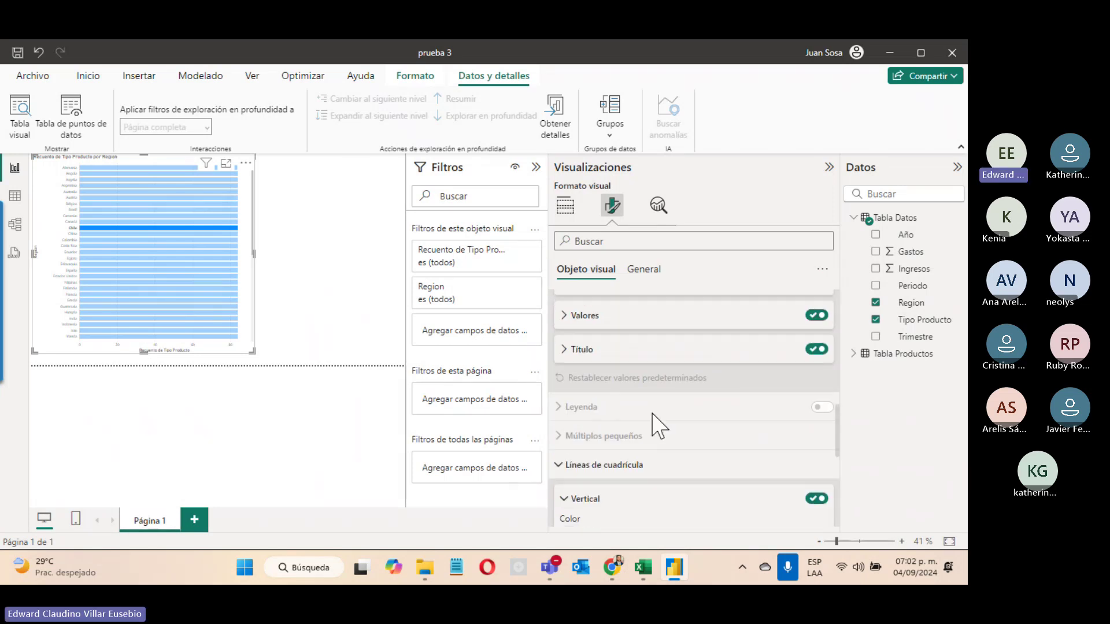
scroll(656, 427, "down", 5)
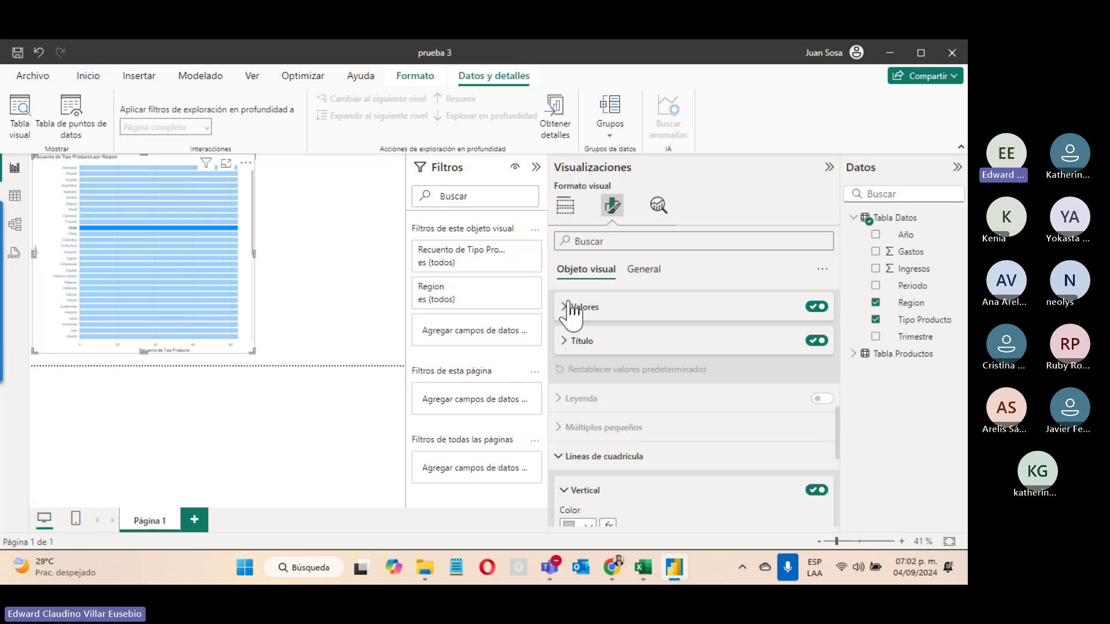
left_click(568, 307)
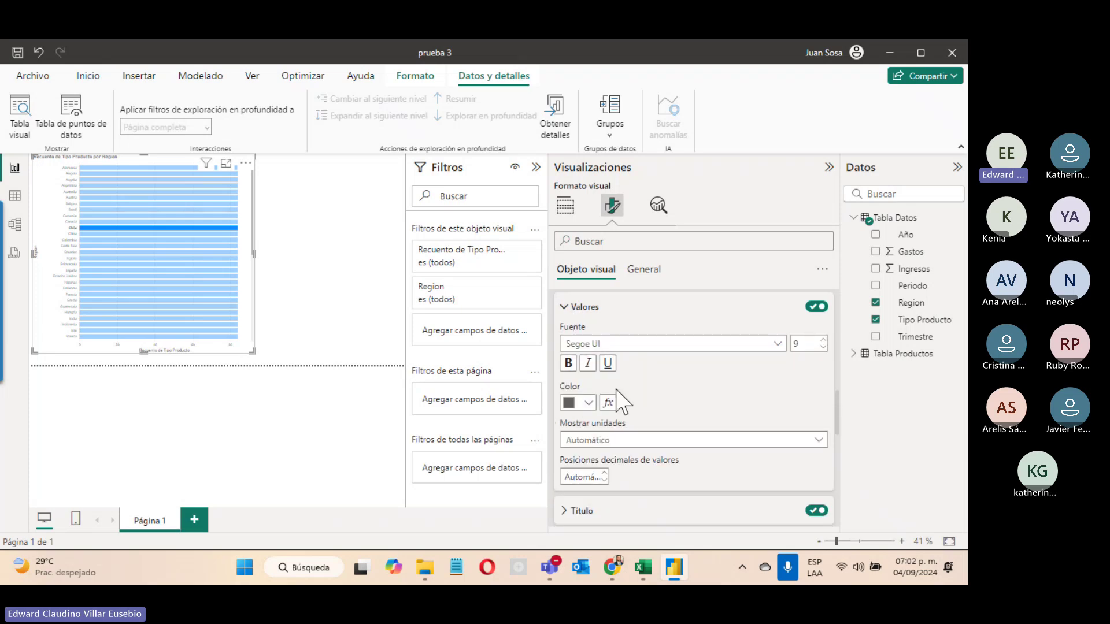
scroll(597, 421, "down", 4)
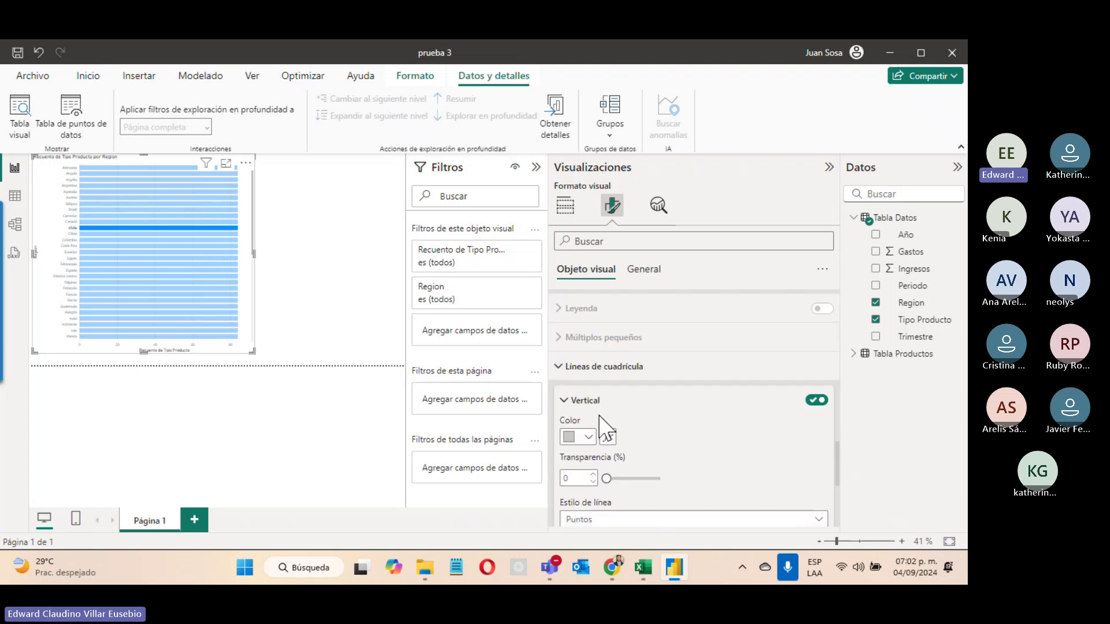
scroll(602, 428, "up", 4)
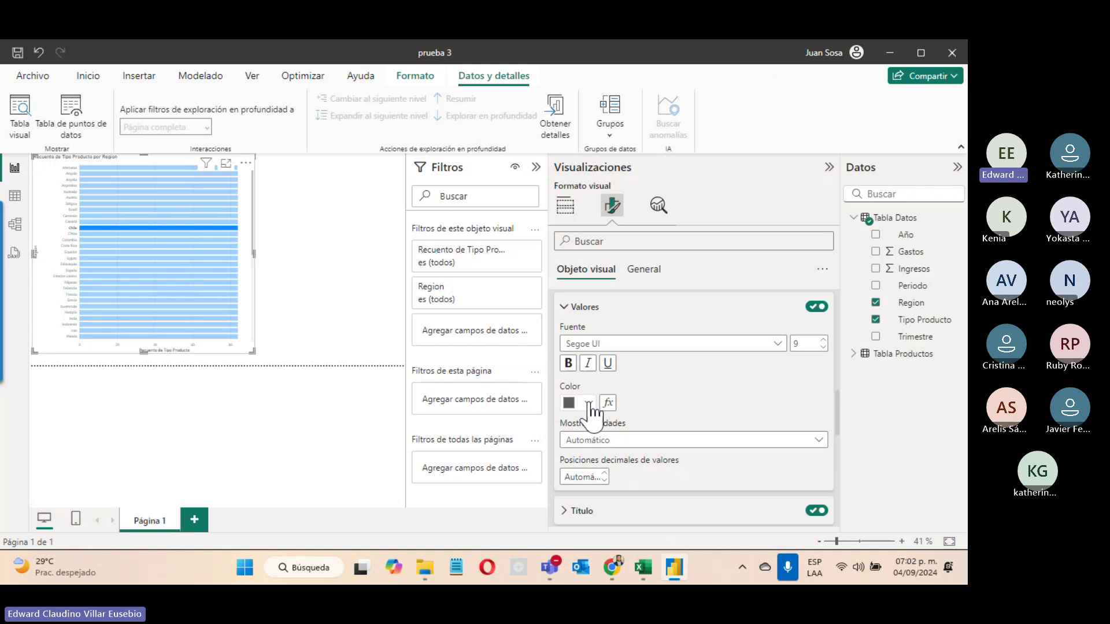
Set the bar chart's X axis values color to a dark purple theme shade.
left_click(589, 403)
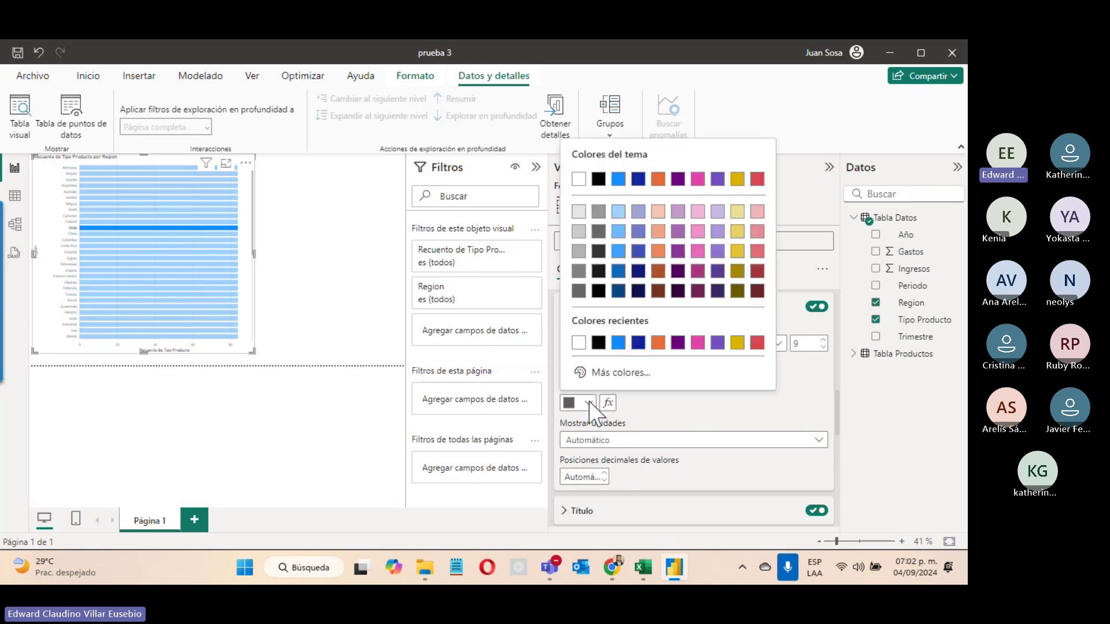
left_click(678, 252)
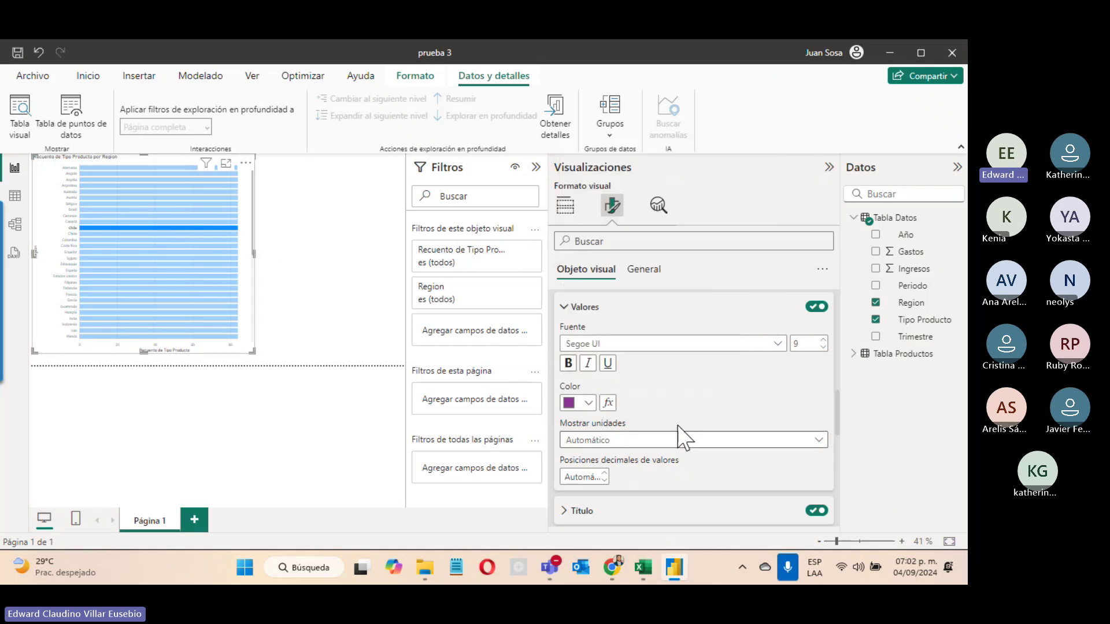
scroll(727, 376, "down", 5)
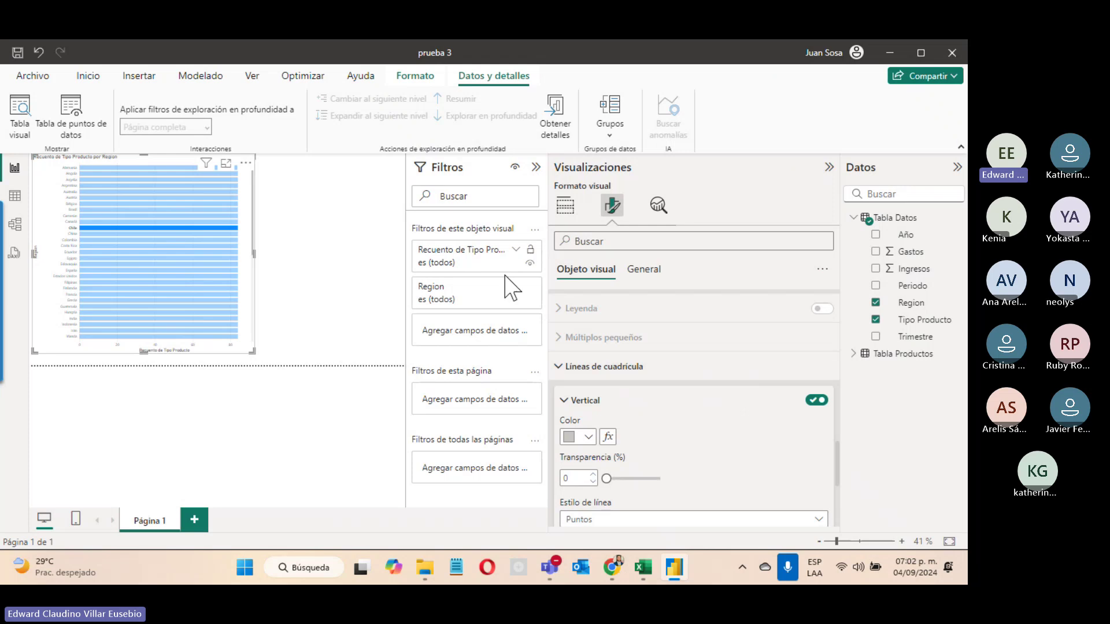
Examine the chart's general format settings for size, position, advanced options and title.
left_click(659, 272)
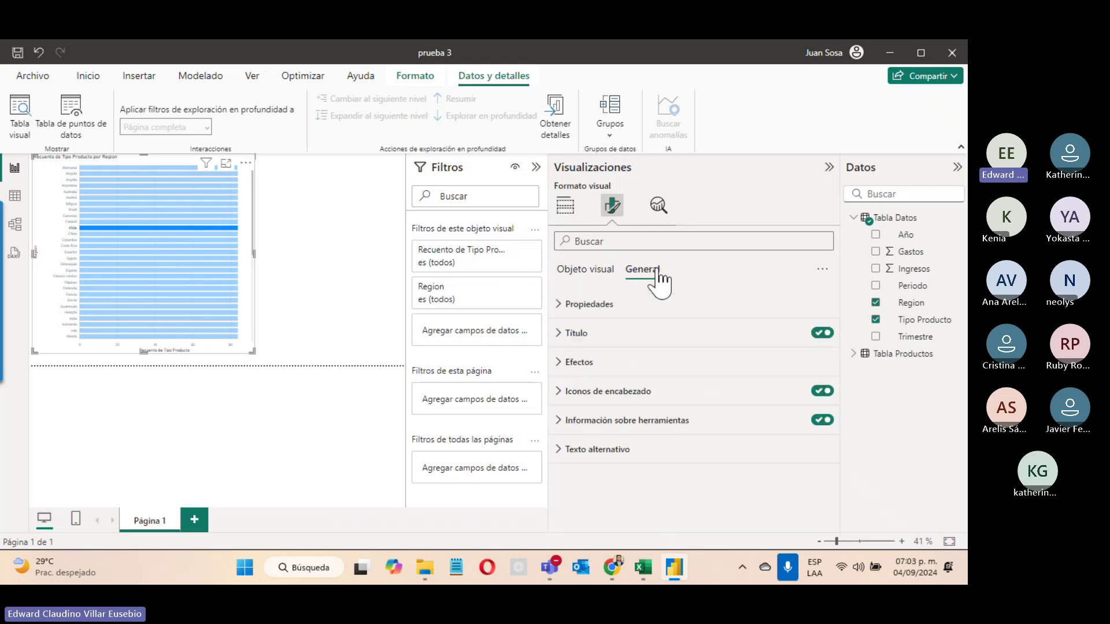
left_click(560, 306)
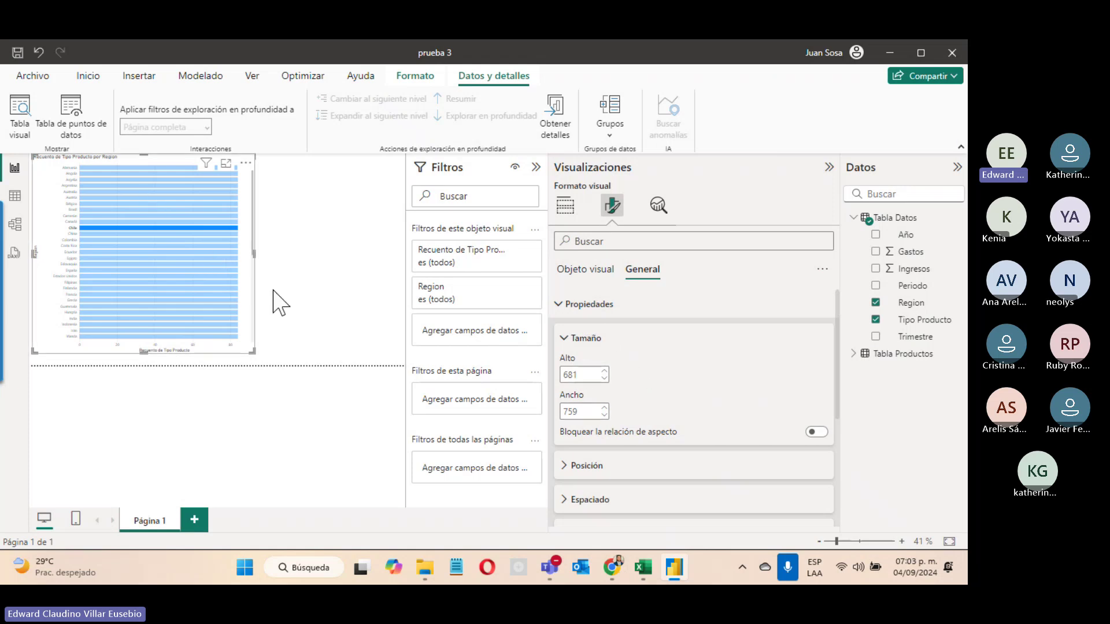
left_click(566, 467)
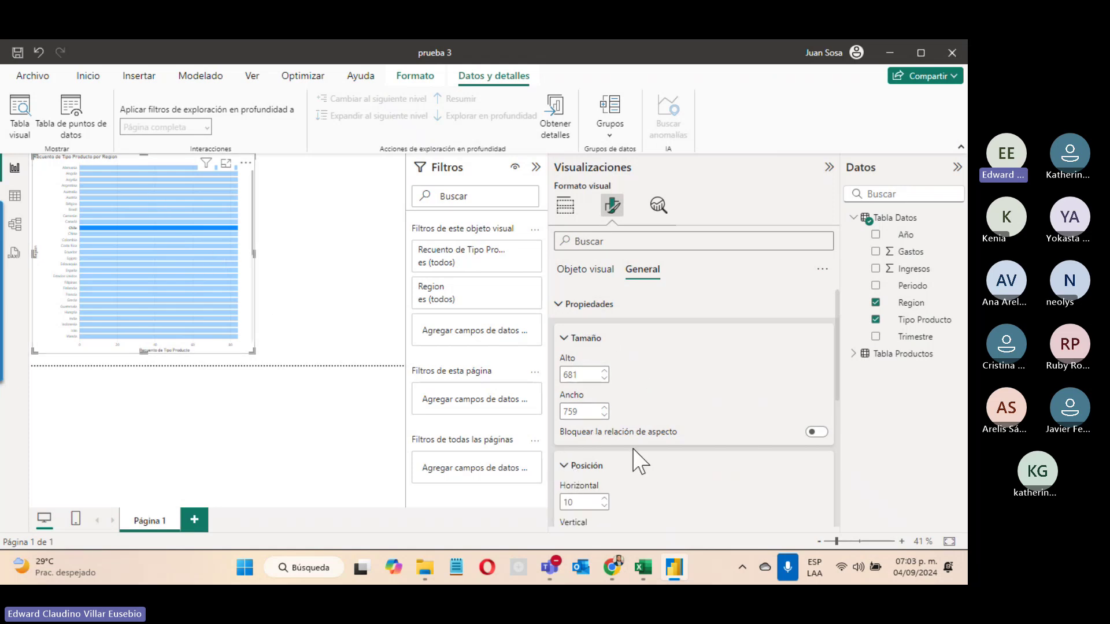
scroll(639, 503, "down", 5)
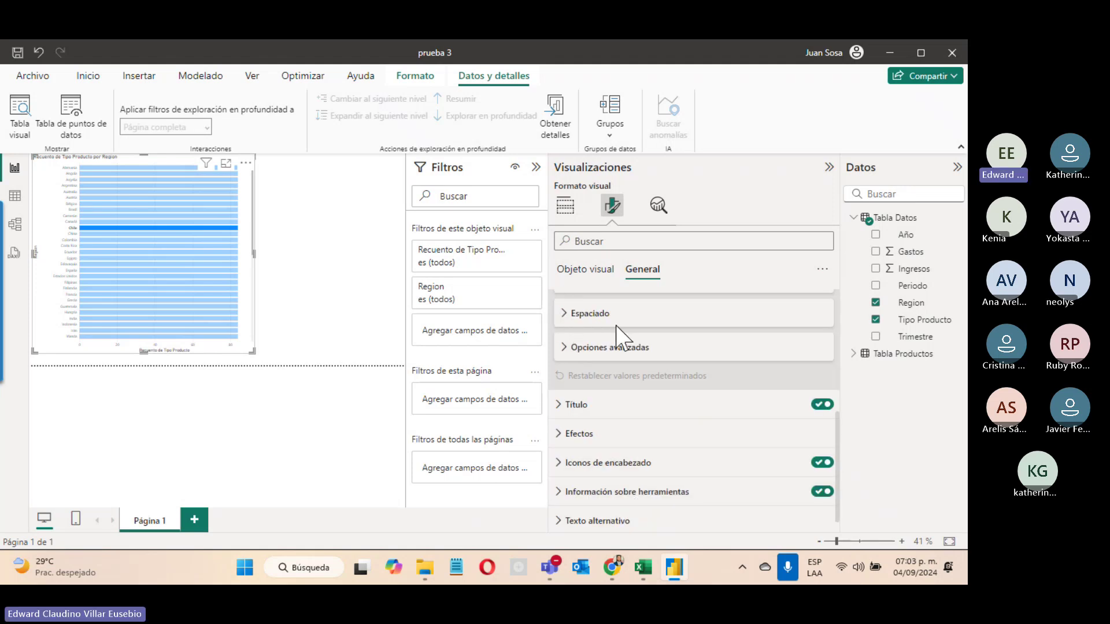
left_click(572, 349)
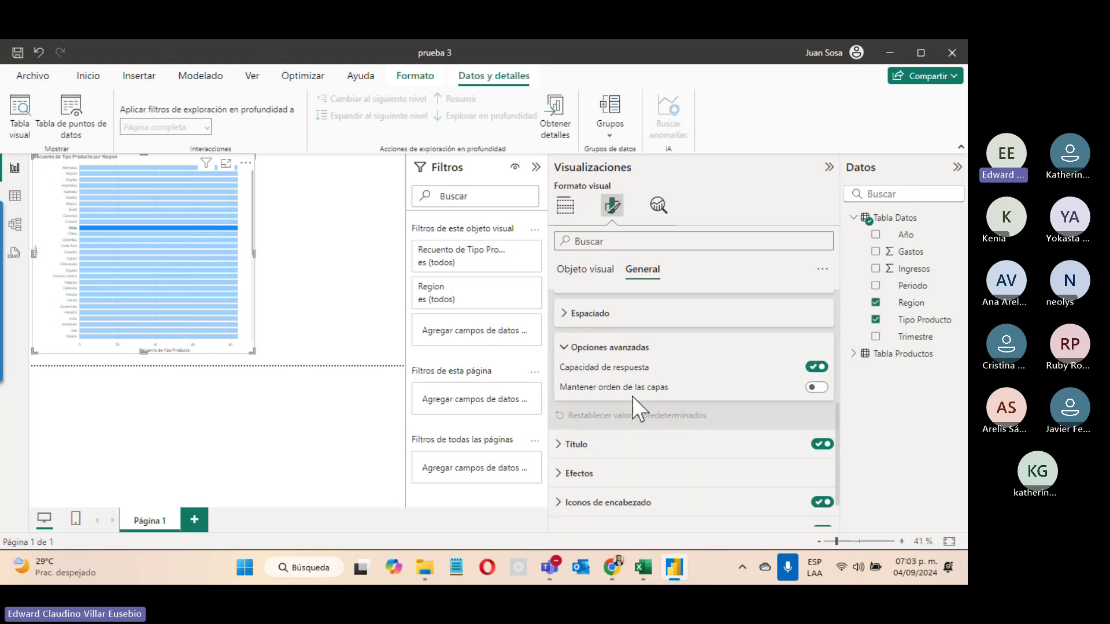
left_click(560, 447)
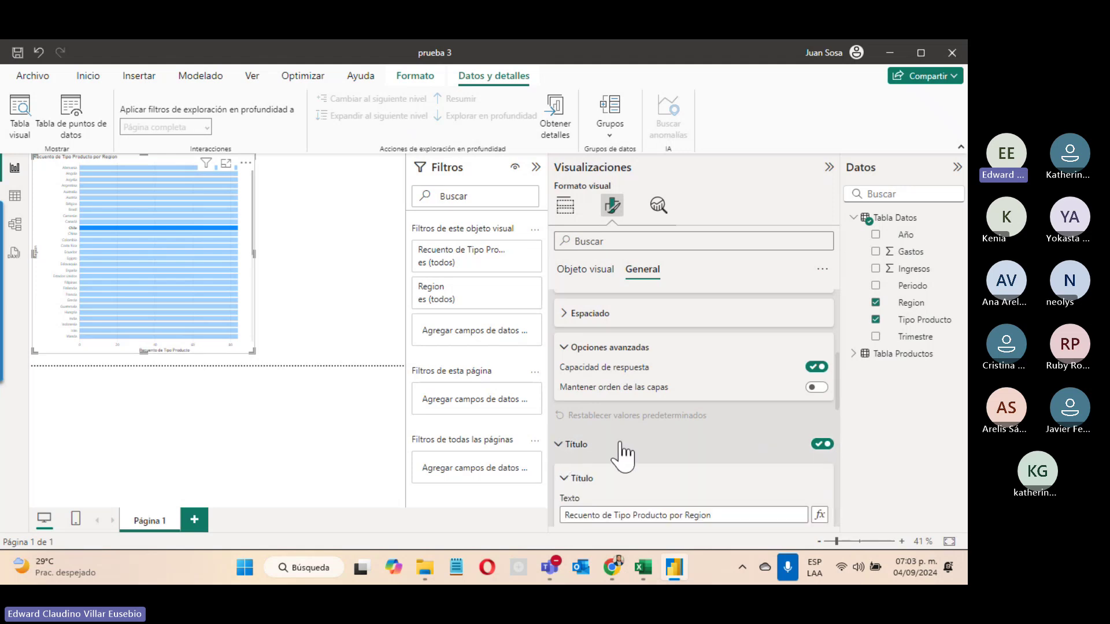
Return to the chart's field settings, then clear the Chile bar highlight and deselect the chart.
left_click(659, 206)
left_click(566, 207)
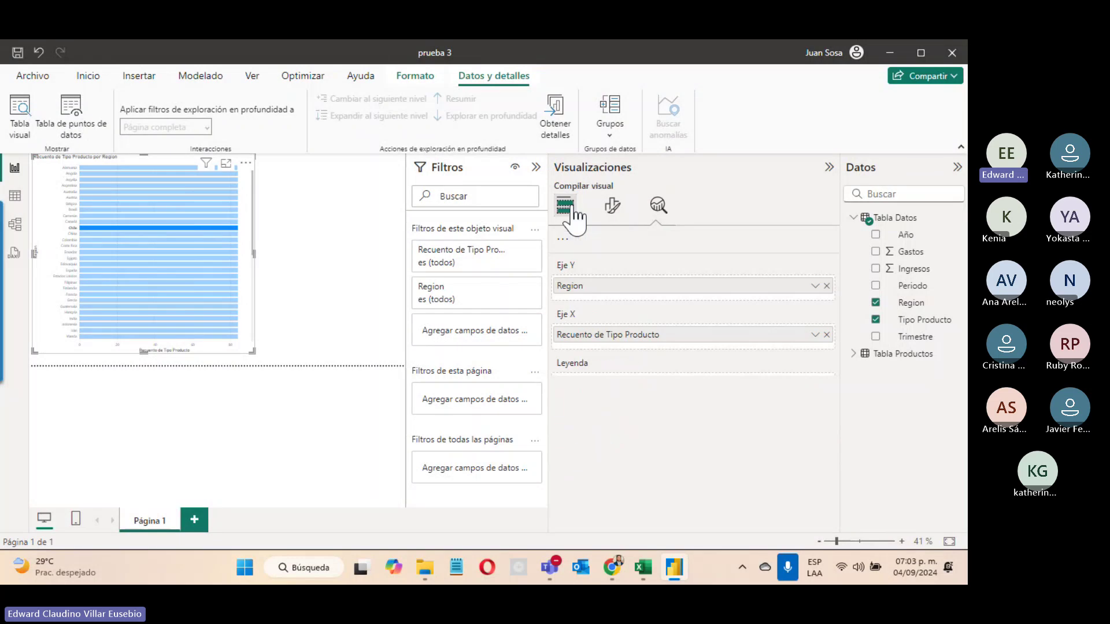
scroll(730, 361, "down", 3)
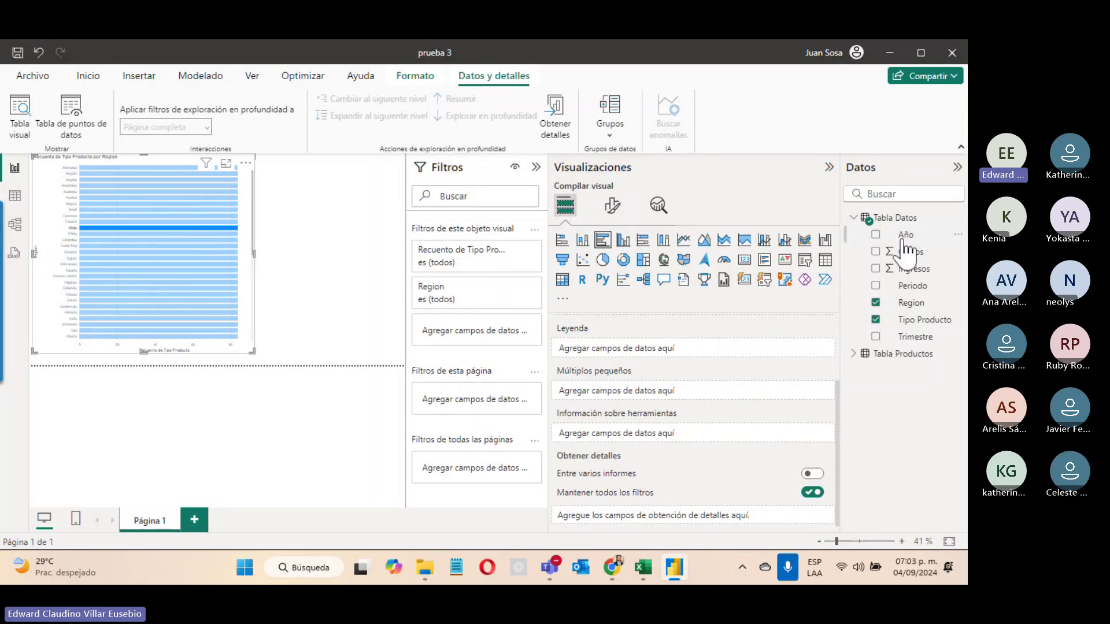
left_click(247, 316)
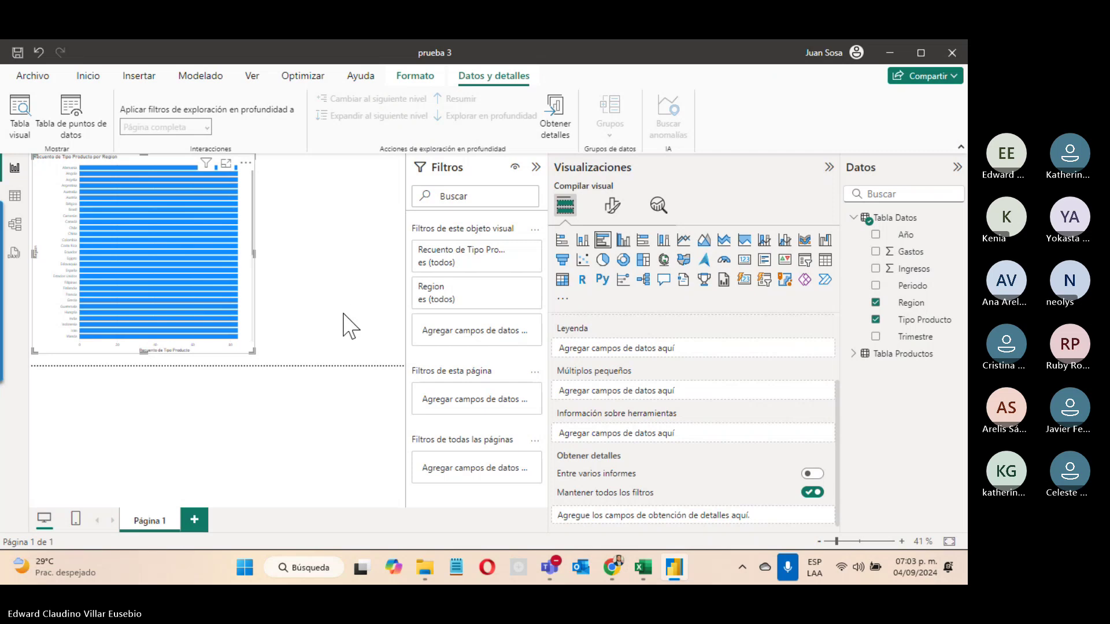
left_click(350, 327)
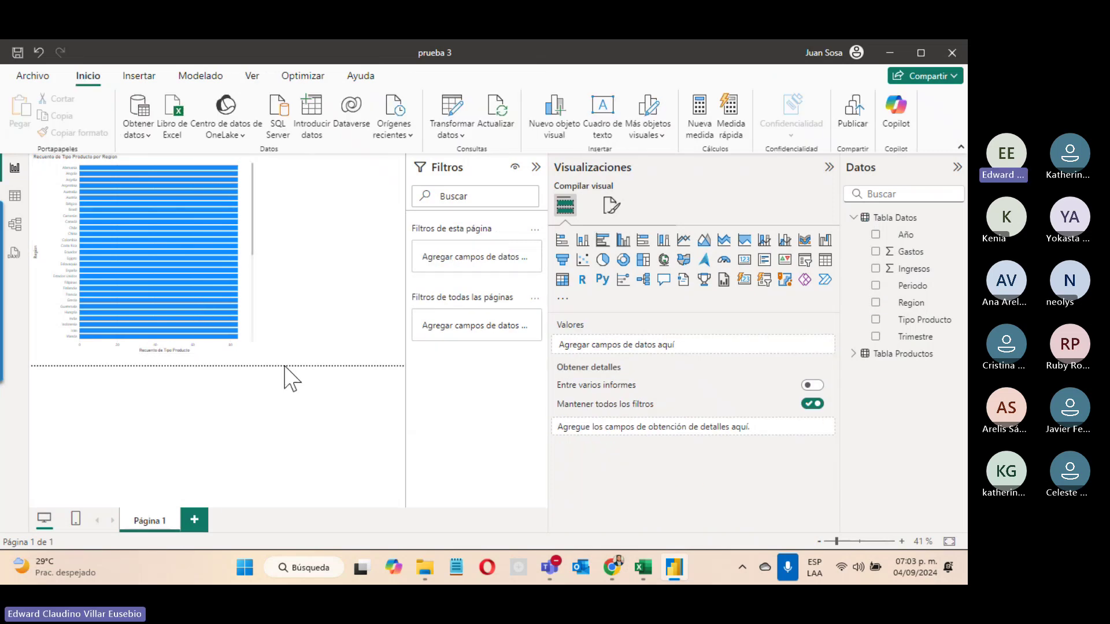
Try out several accessible report themes, ending with Marea accesible.
left_click(253, 77)
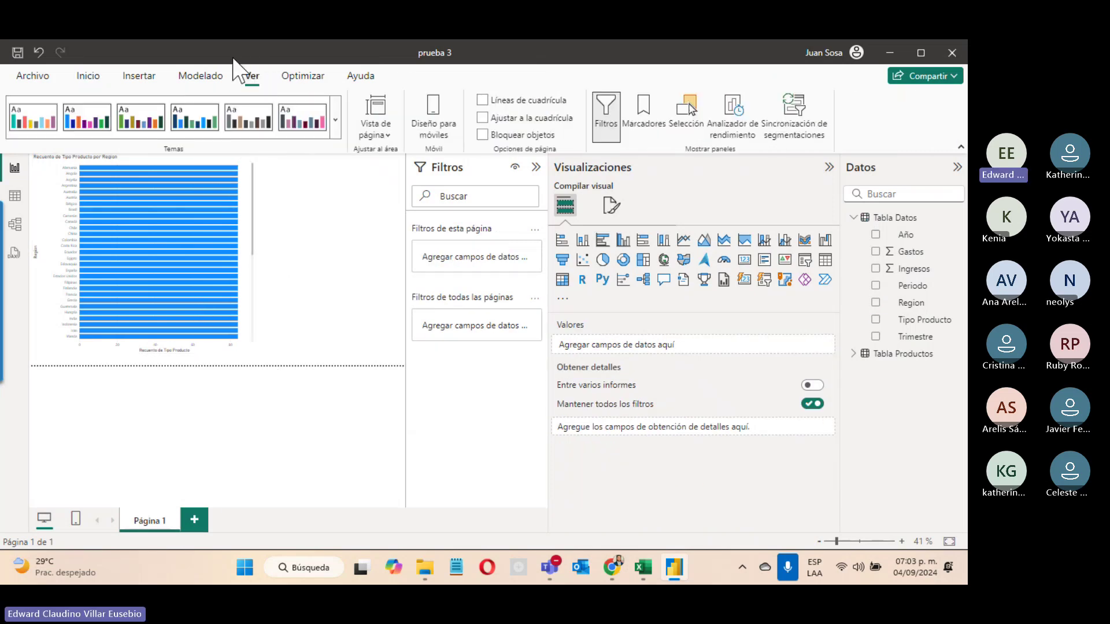
left_click(145, 119)
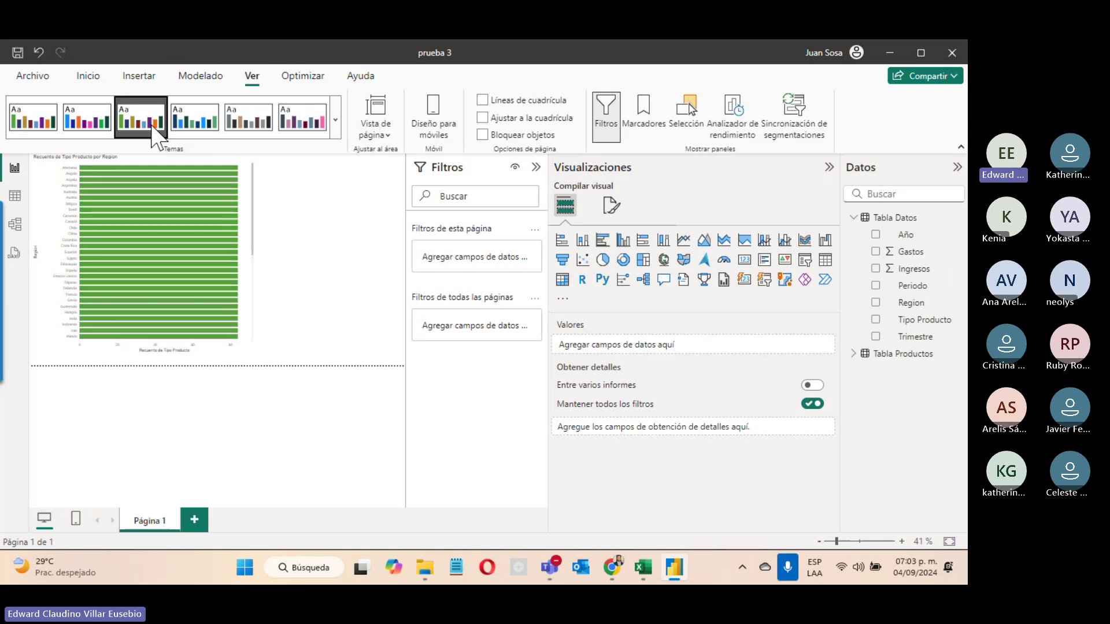
left_click(64, 120)
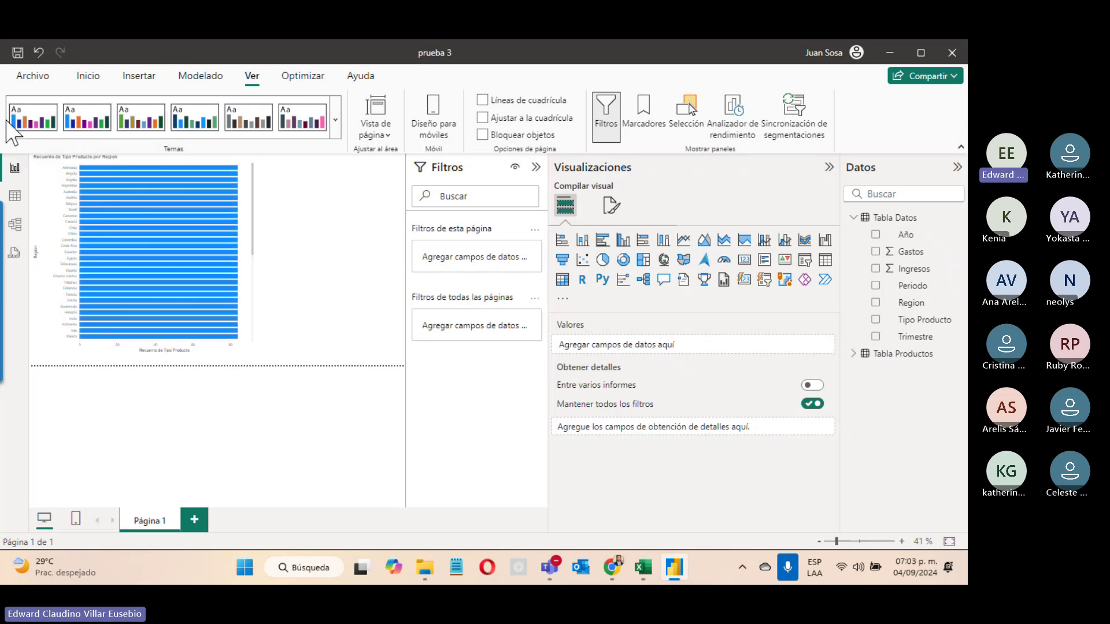
left_click(196, 121)
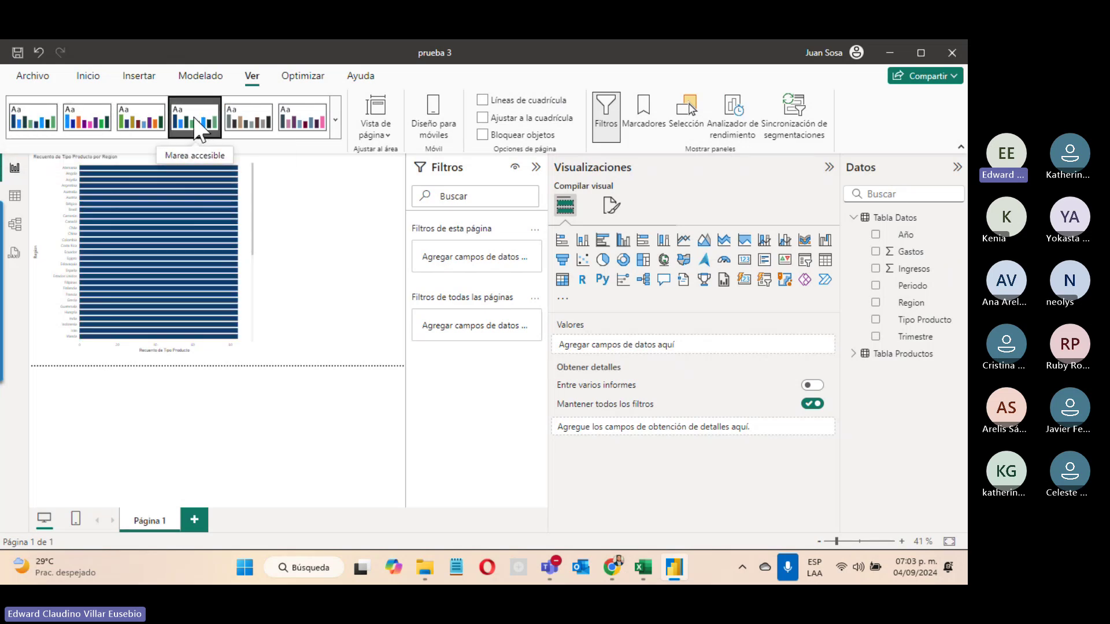
Collapse the Filters and Visualizations panes and apply the Corriente theme to the report.
left_click(334, 124)
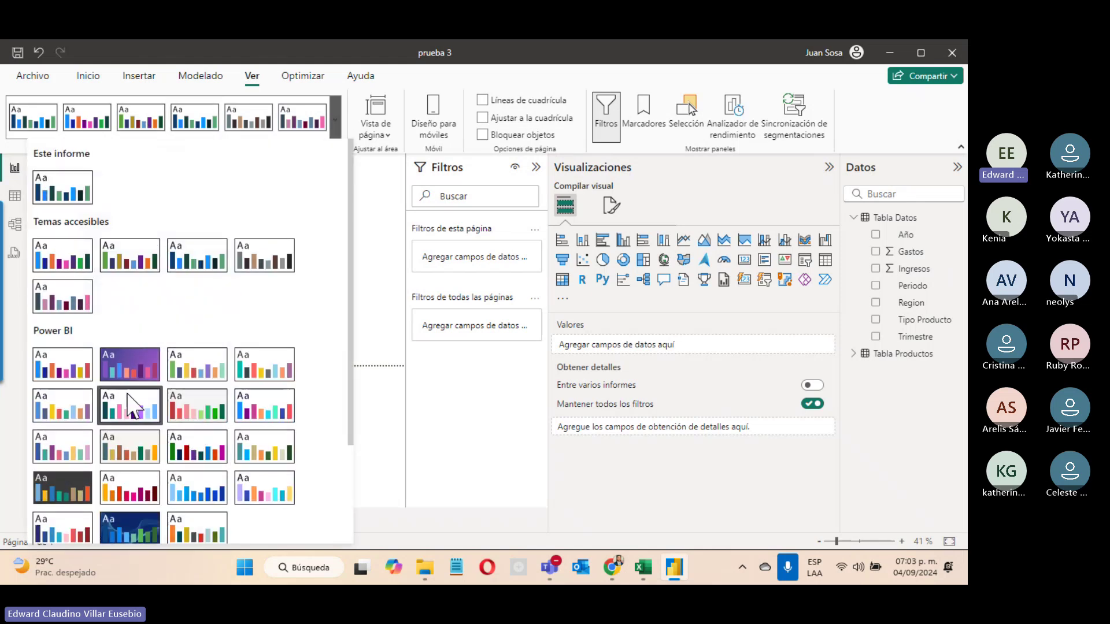
left_click(536, 167)
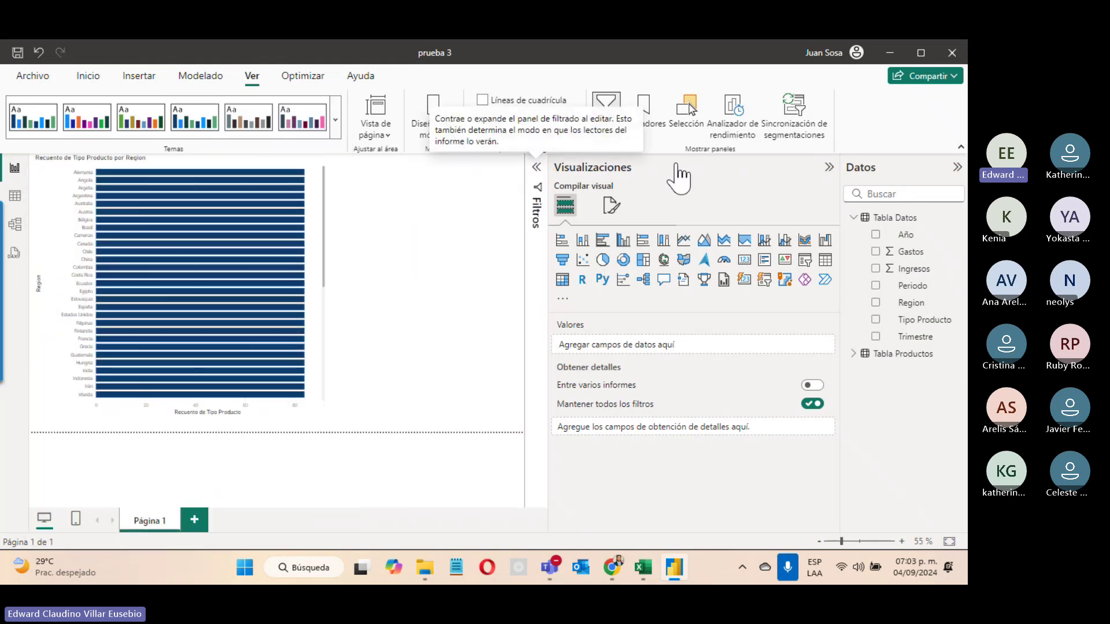
left_click(829, 168)
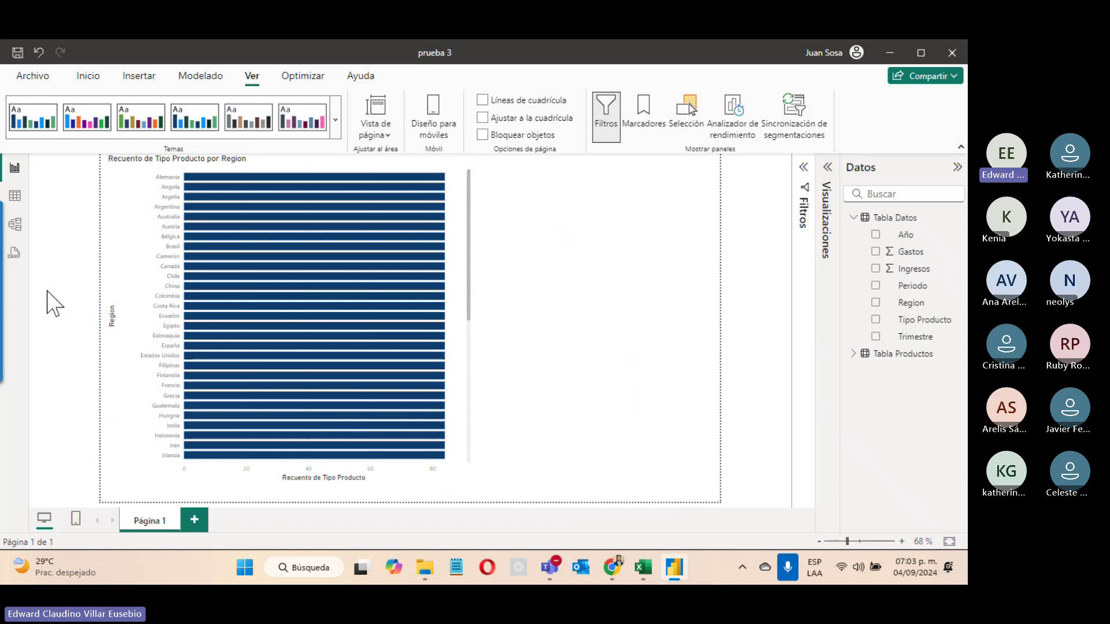
left_click(339, 136)
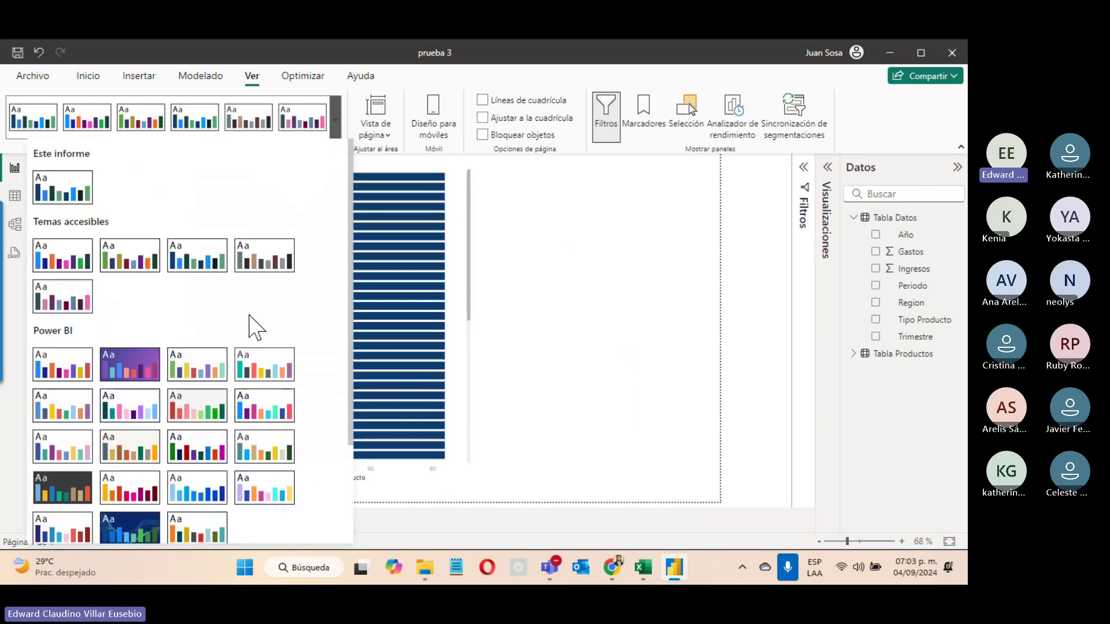
left_click(130, 512)
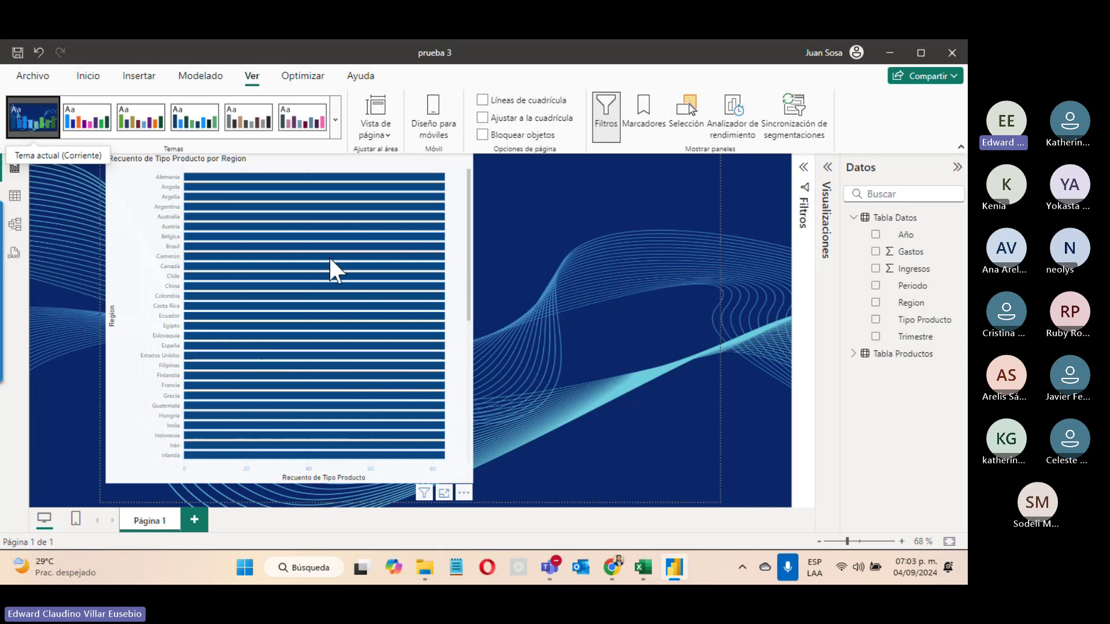
Move the bar chart against the report page's right edge and review the theme gallery's remaining options.
left_click_drag(151, 231, 200, 249)
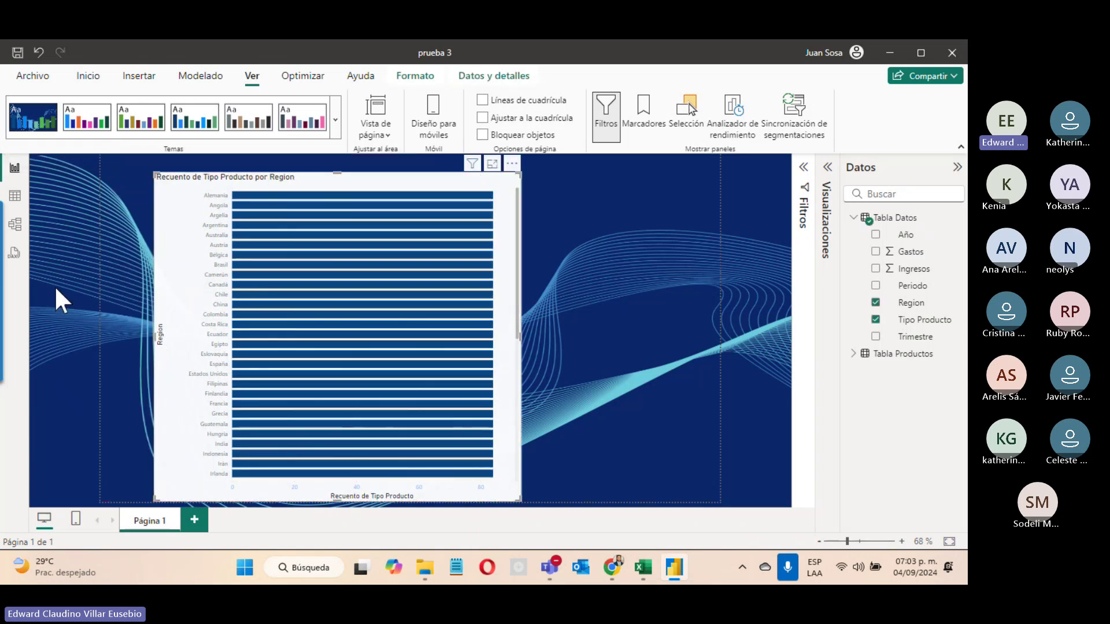
left_click_drag(464, 177, 746, 171)
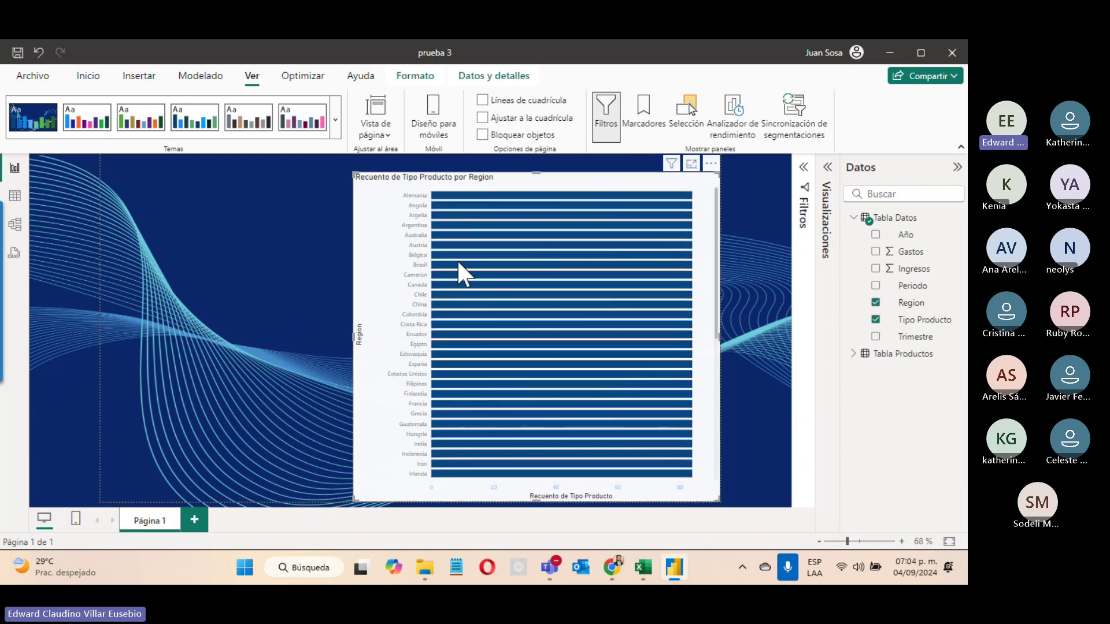
left_click(336, 122)
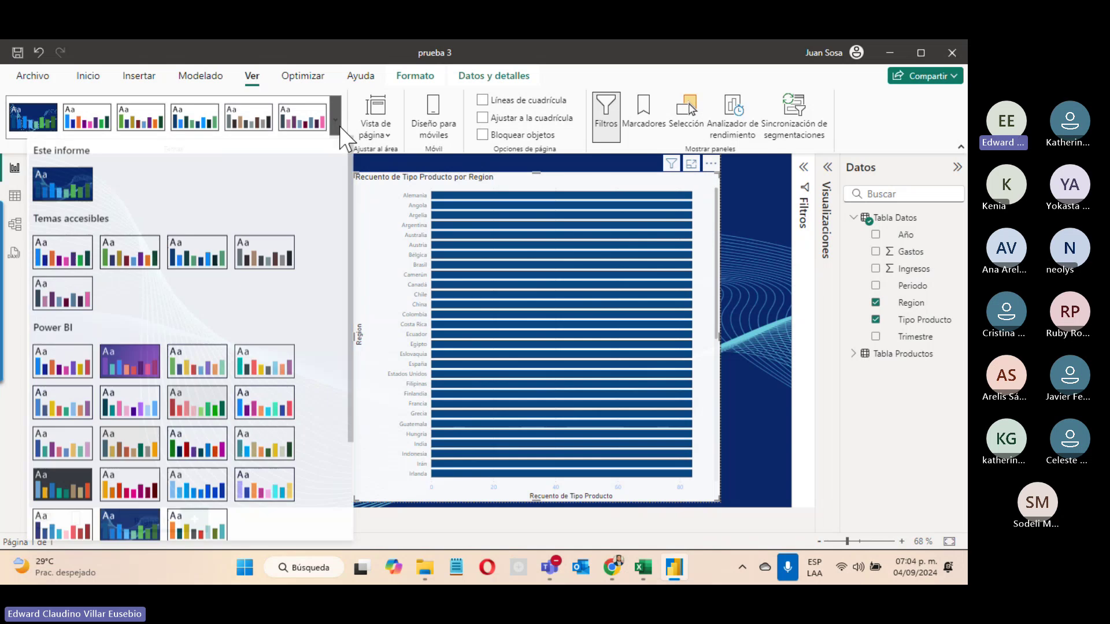
scroll(242, 391, "down", 2)
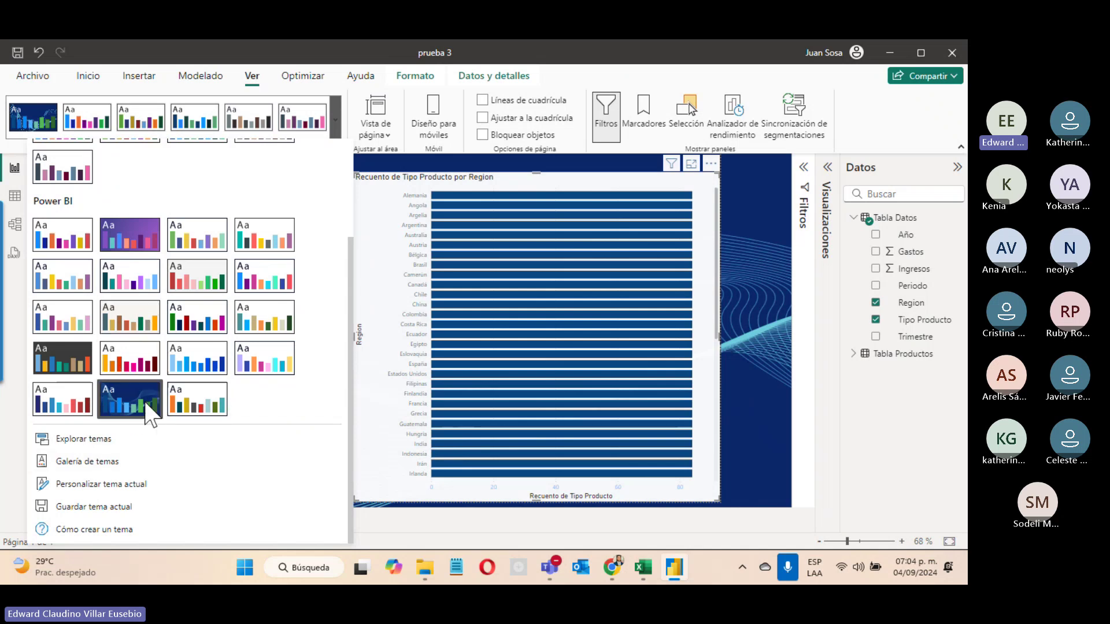
left_click(752, 204)
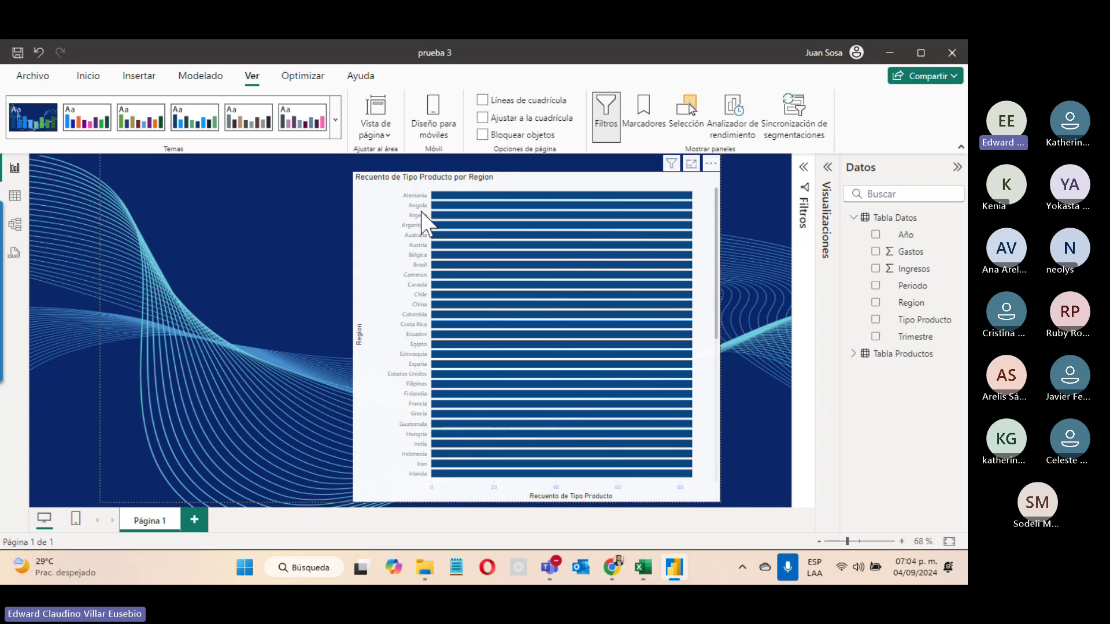
left_click(555, 180)
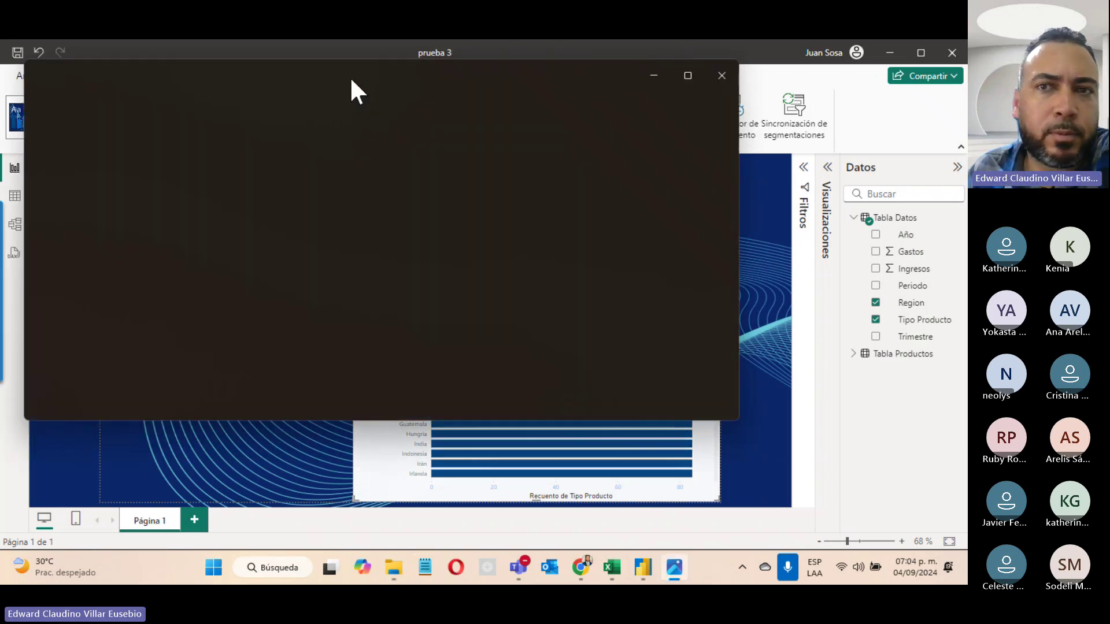
Maximize the Presentación221.jpg report template image in the photo viewer.
mouse_move(689, 80)
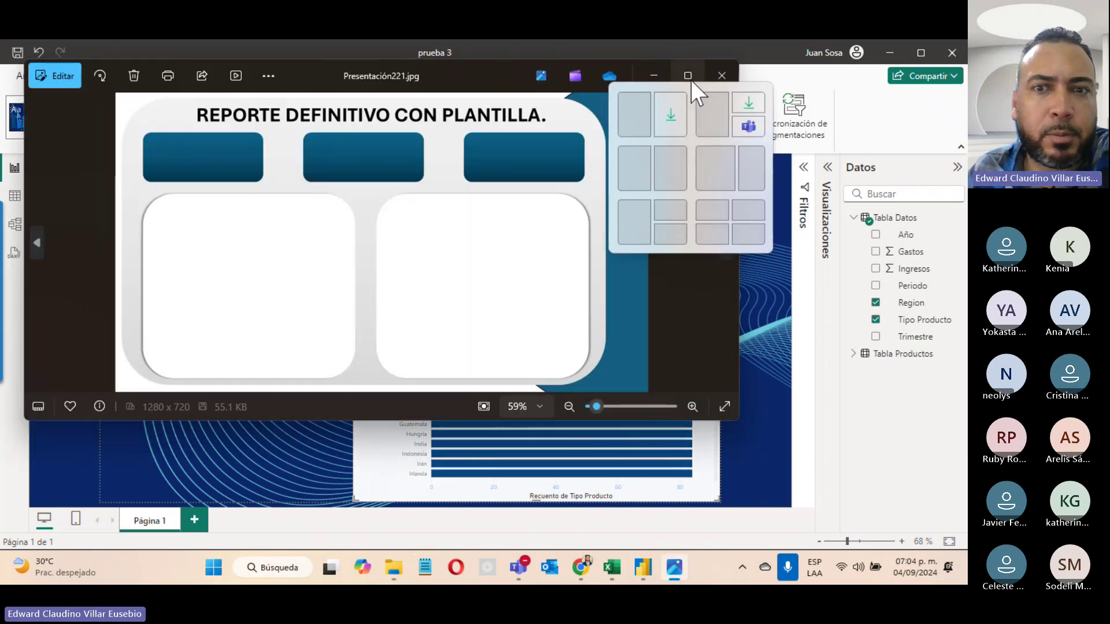
double_click(442, 68)
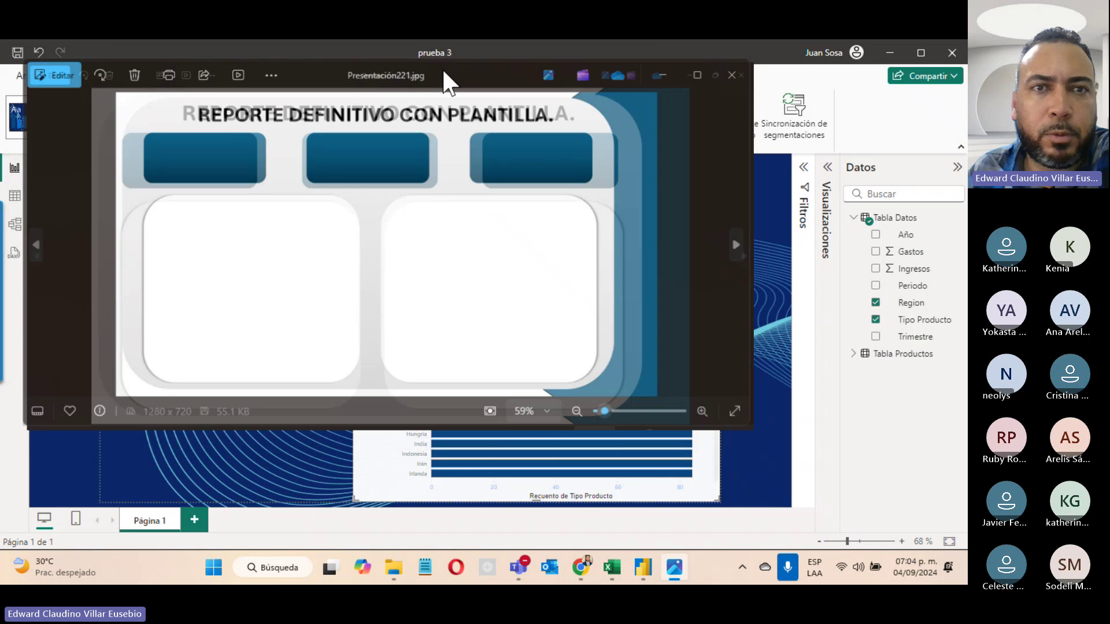
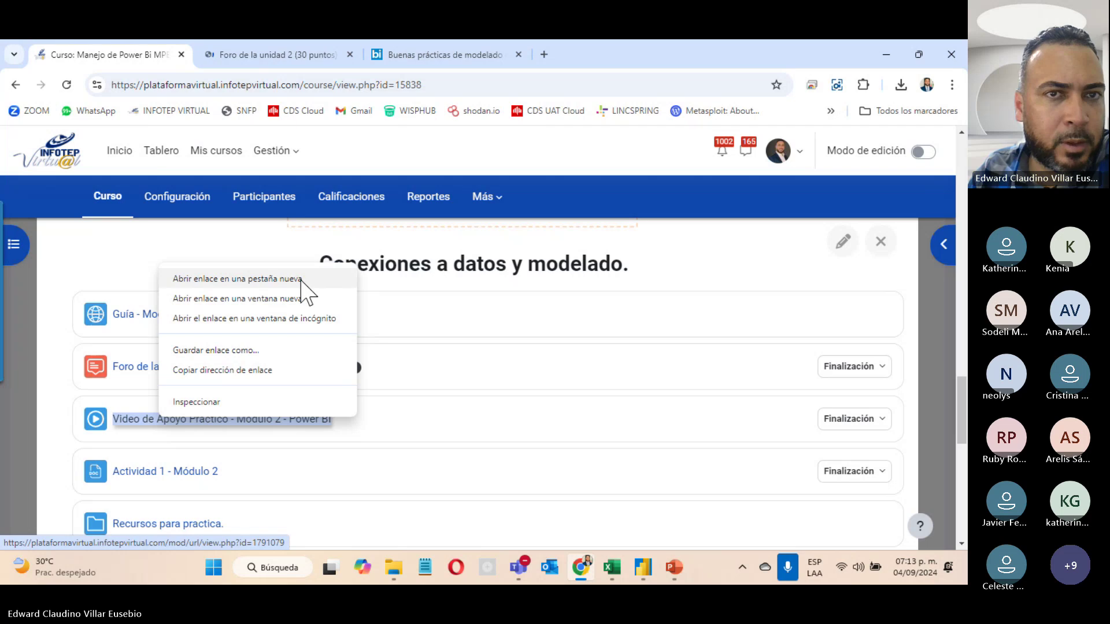
On the course page in Chrome, open the Módulo 2 support video in a new tab and download the Actividad 1 - Módulo 2 document.
left_click(300, 279)
scroll(216, 470, "down", 5)
scroll(211, 471, "up", 5)
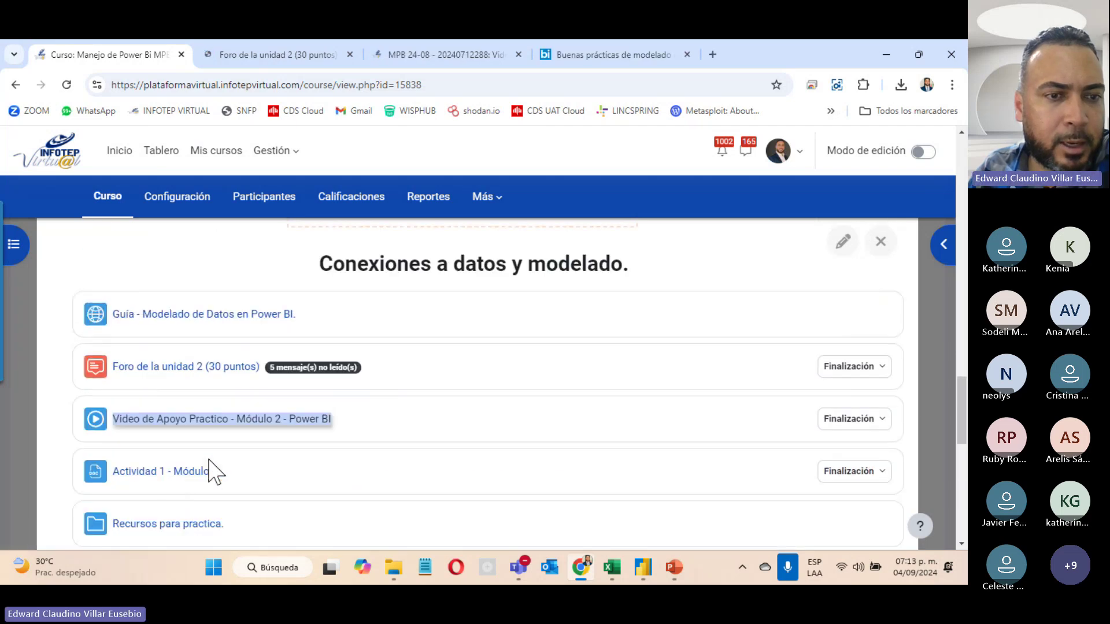
left_click(151, 470)
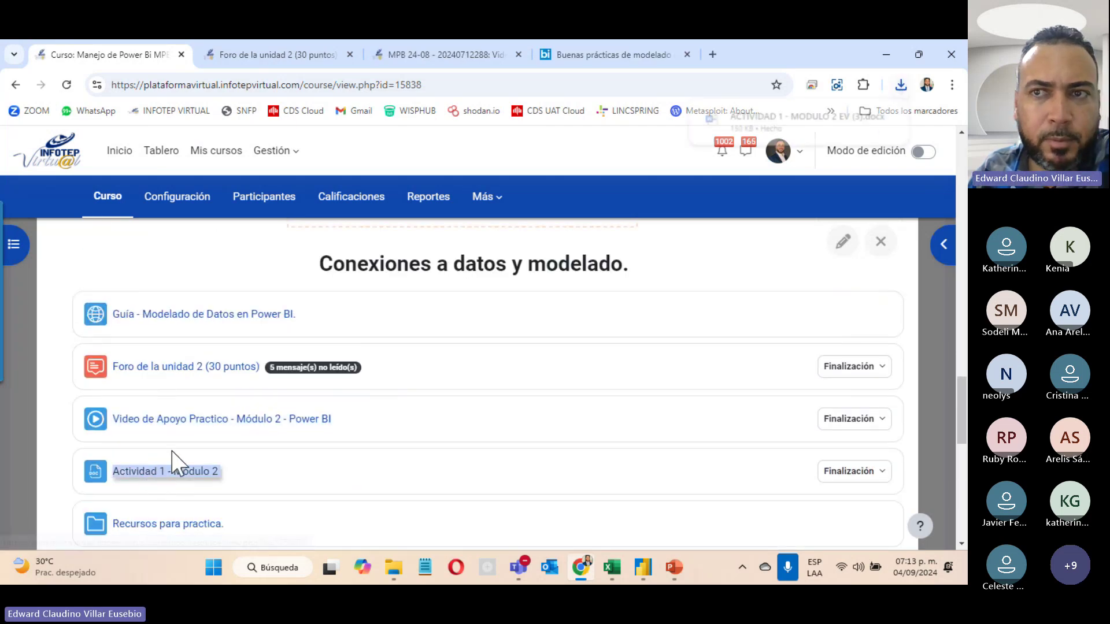
Open the Recursos para practica folder of the Conexiones a datos y modelado module.
scroll(220, 516, "down", 1)
scroll(221, 516, "down", 5)
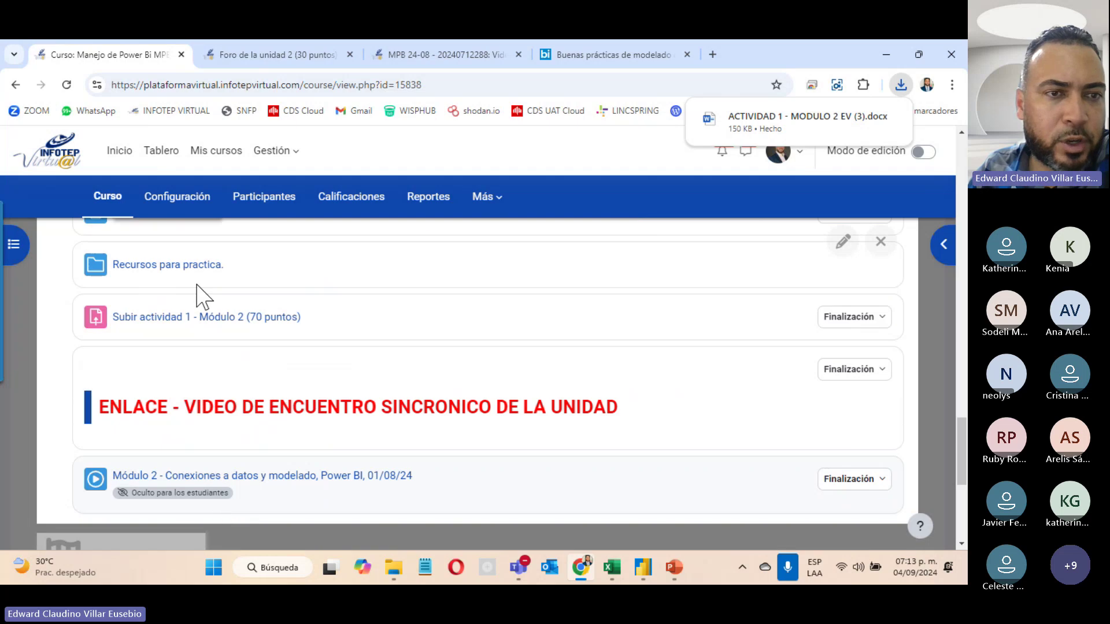
left_click(173, 272)
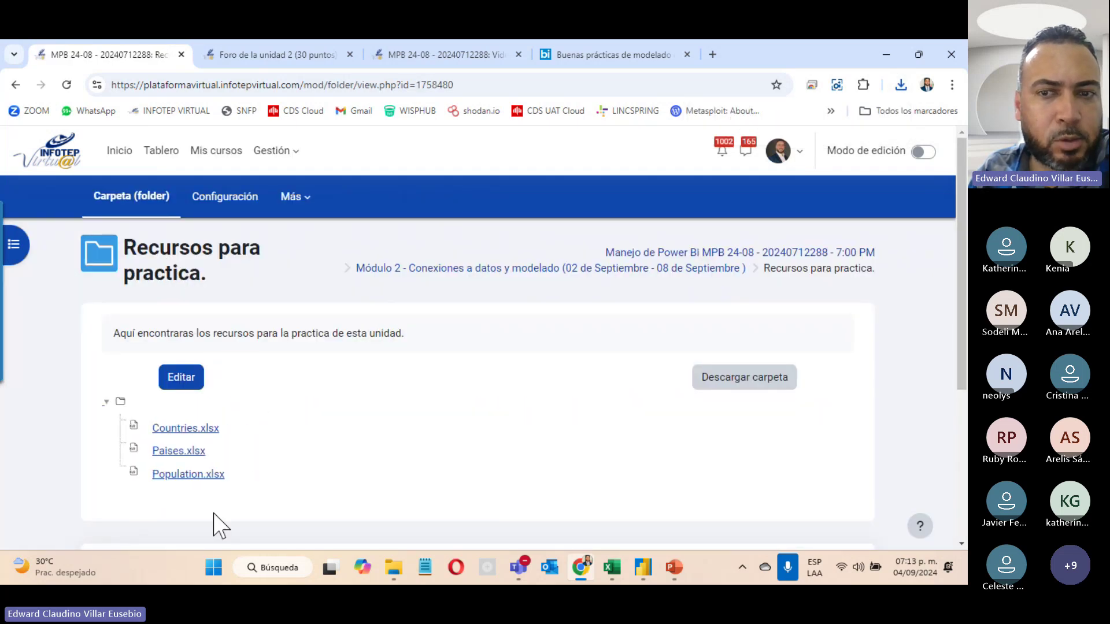
Download the whole Recursos para practica folder and return to the course page.
left_click(745, 382)
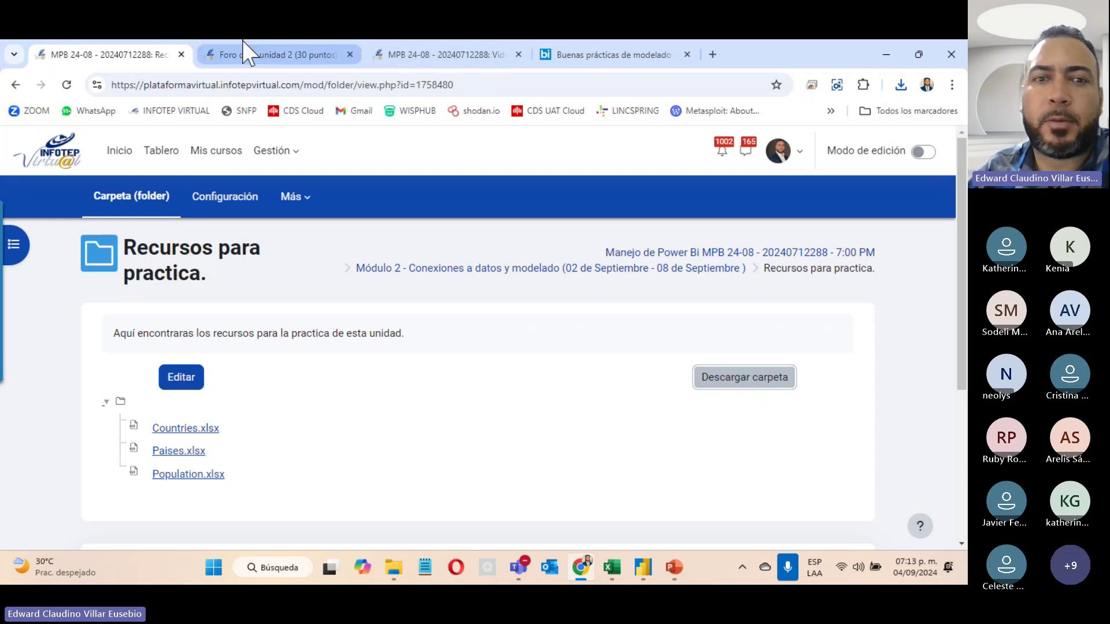
left_click(15, 85)
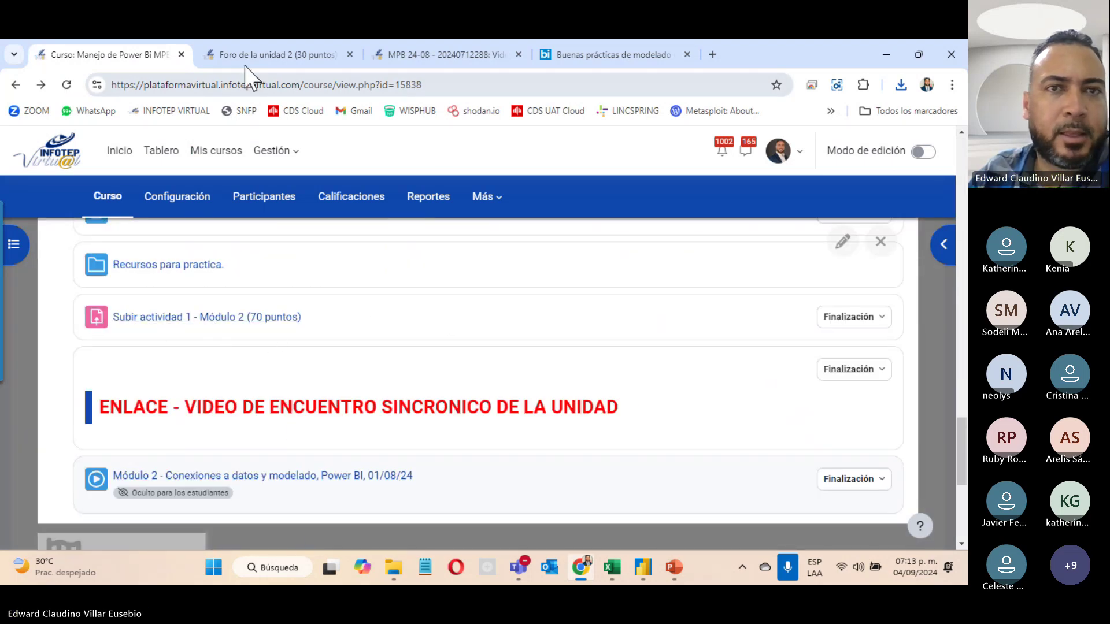
Look through the open course tabs and view the opening of the Bismart article on 15 Power BI data modelling practices.
left_click(444, 53)
left_click(301, 58)
left_click(578, 58)
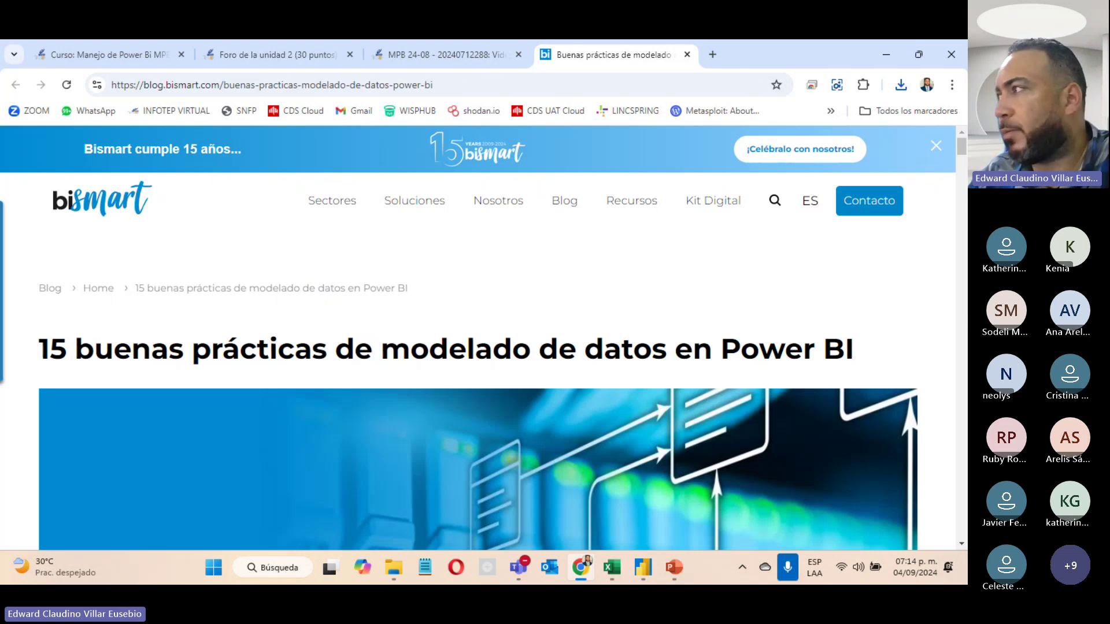
key("alt+Tab")
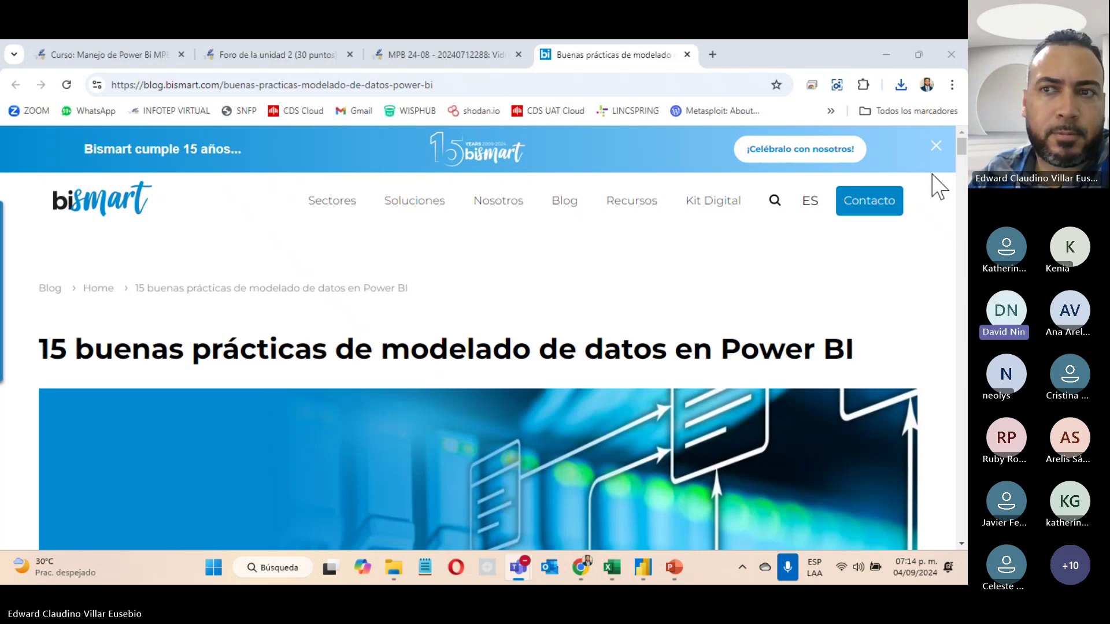
left_click_drag(962, 146, 965, 168)
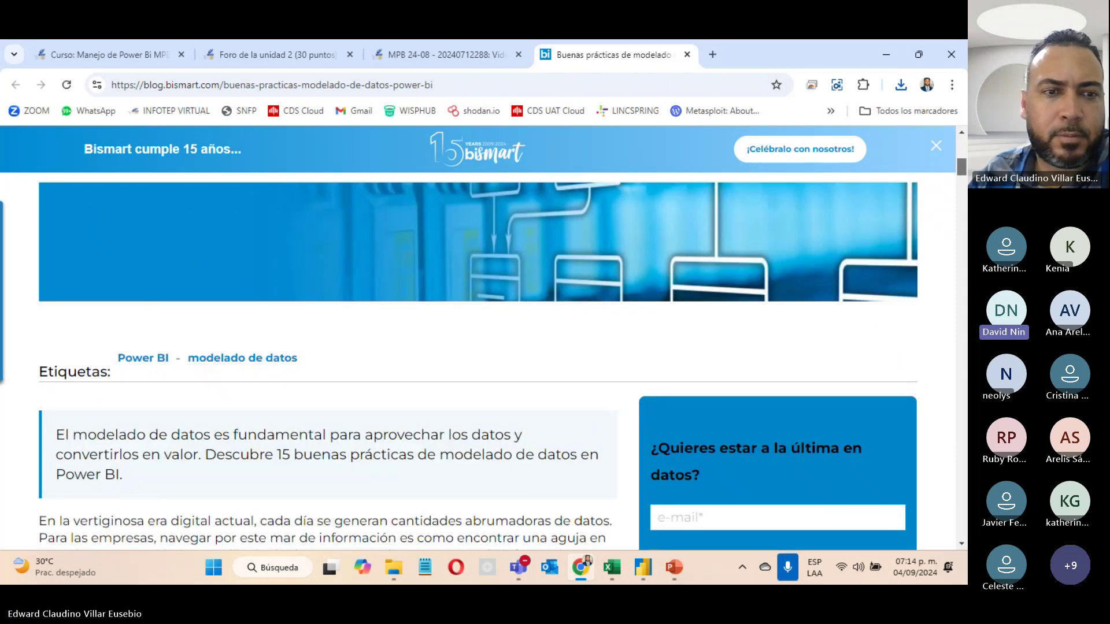
scroll(477, 364, "down", 1)
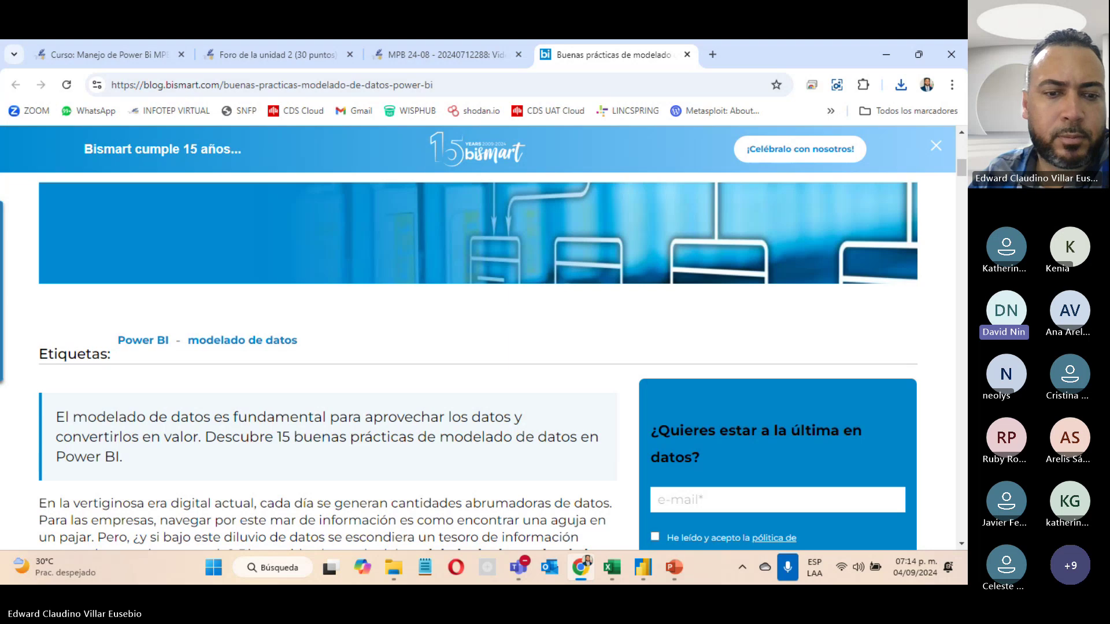
Lower the system volume to below 58.
key("XF86AudioRaiseVolume")
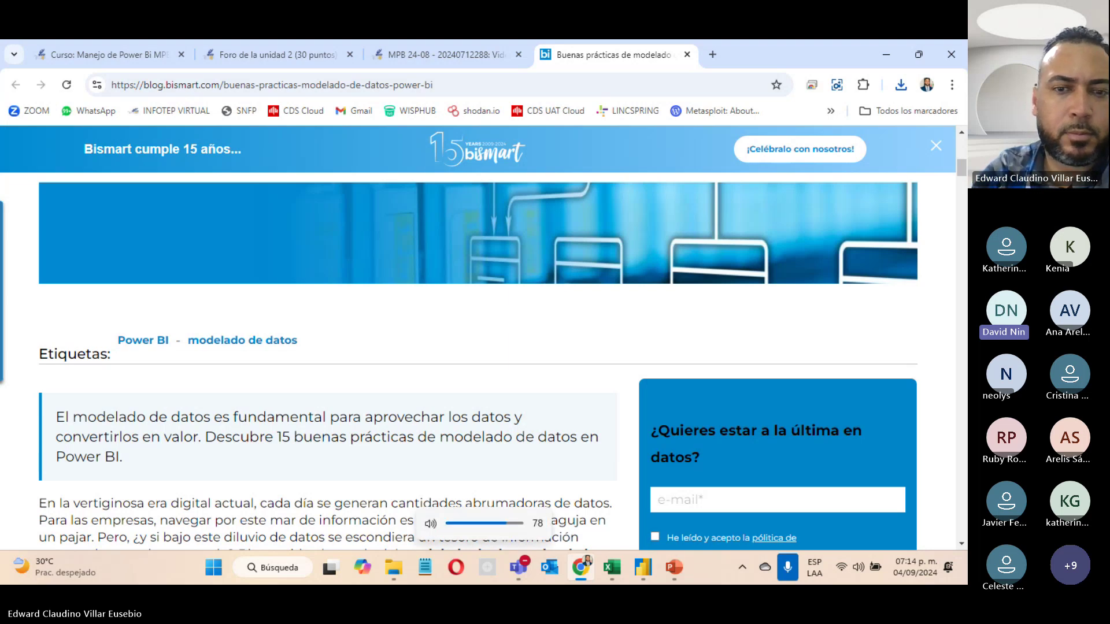
key("XF86AudioLowerVolume")
key("XF86AudioLowerVolume")
key("XF86AudioLowerVolume")
key("XF86AudioLowerVolume")
key("XF86AudioLowerVolume")
key("XF86AudioLowerVolume")
key("XF86AudioLowerVolume")
key("XF86AudioLowerVolume")
key("XF86AudioLowerVolume")
key("XF86AudioLowerVolume")
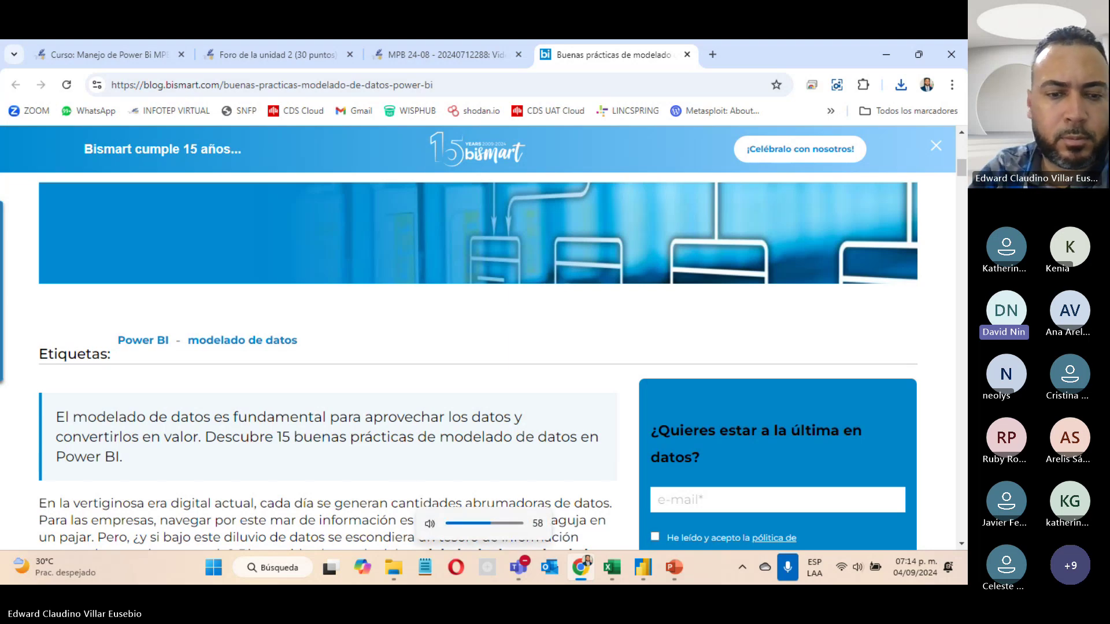
key("XF86AudioLowerVolume")
key("XF86AudioLowerVolume")
key("XF86AudioLowerVolume")
key("XF86AudioLowerVolume")
key("XF86AudioLowerVolume")
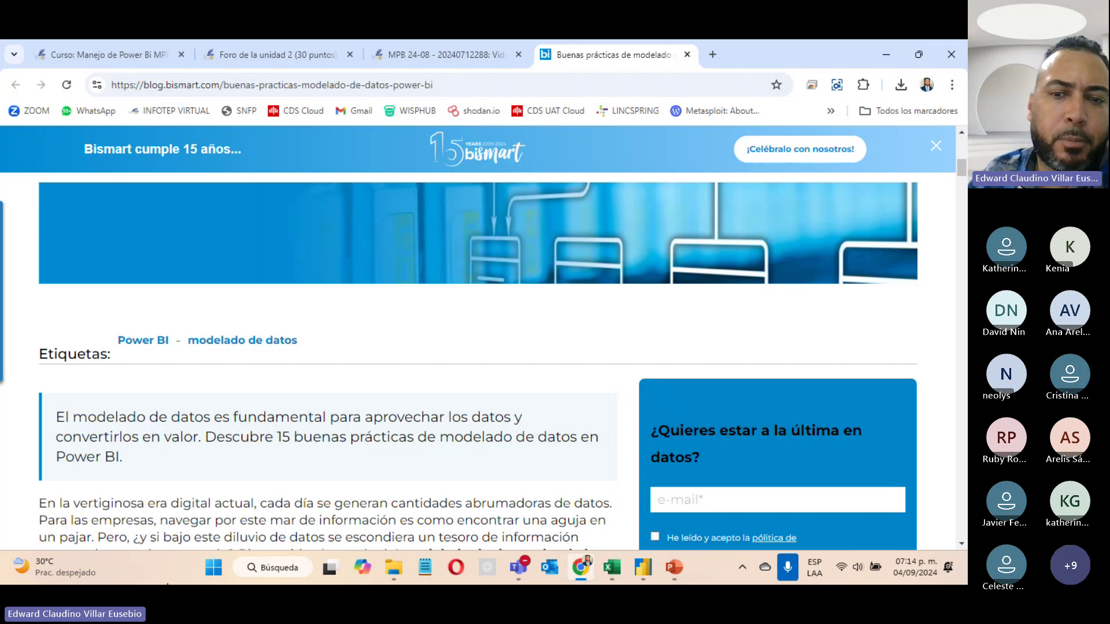
Switch to the prueba 3 report in Power BI, highlight the Brasil, Canadá and Australia bars one by one, and minimize the report.
left_click(643, 570)
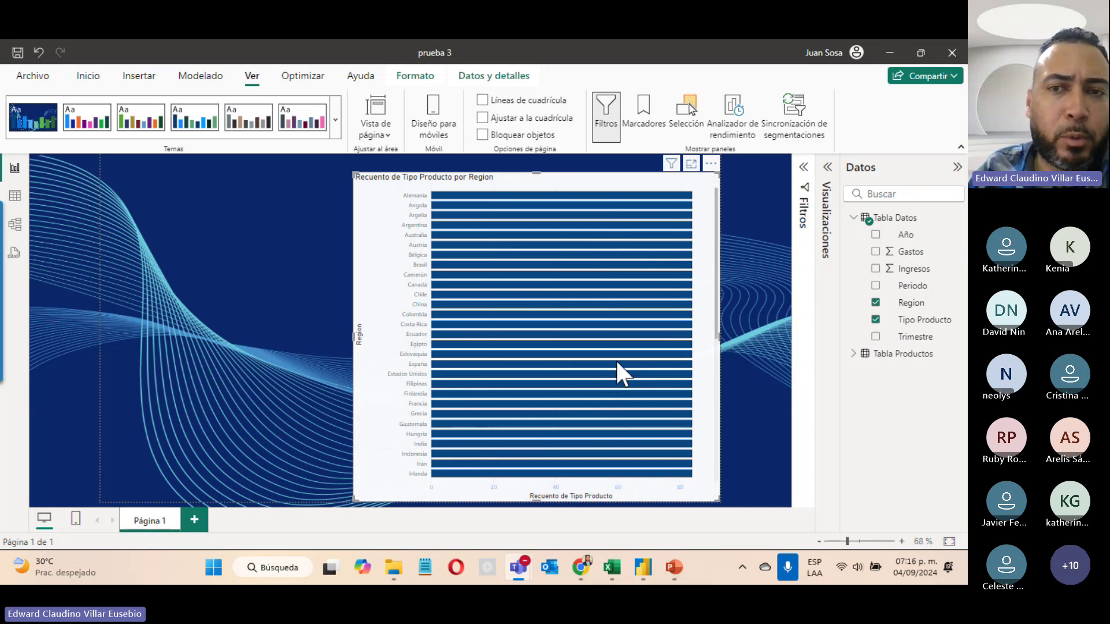
mouse_move(616, 362)
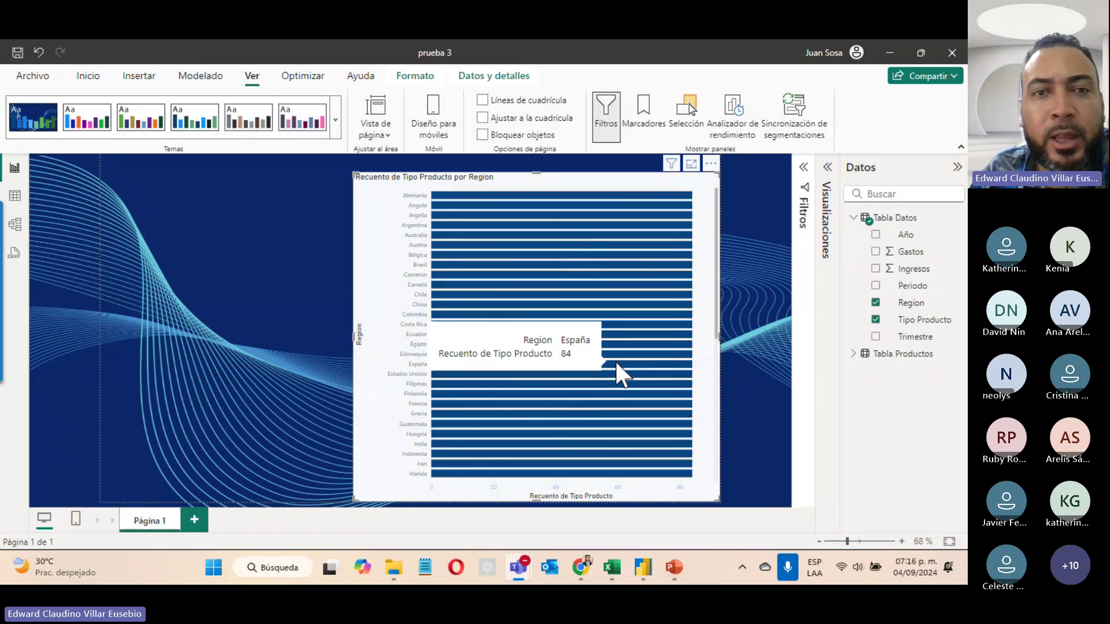
mouse_move(662, 251)
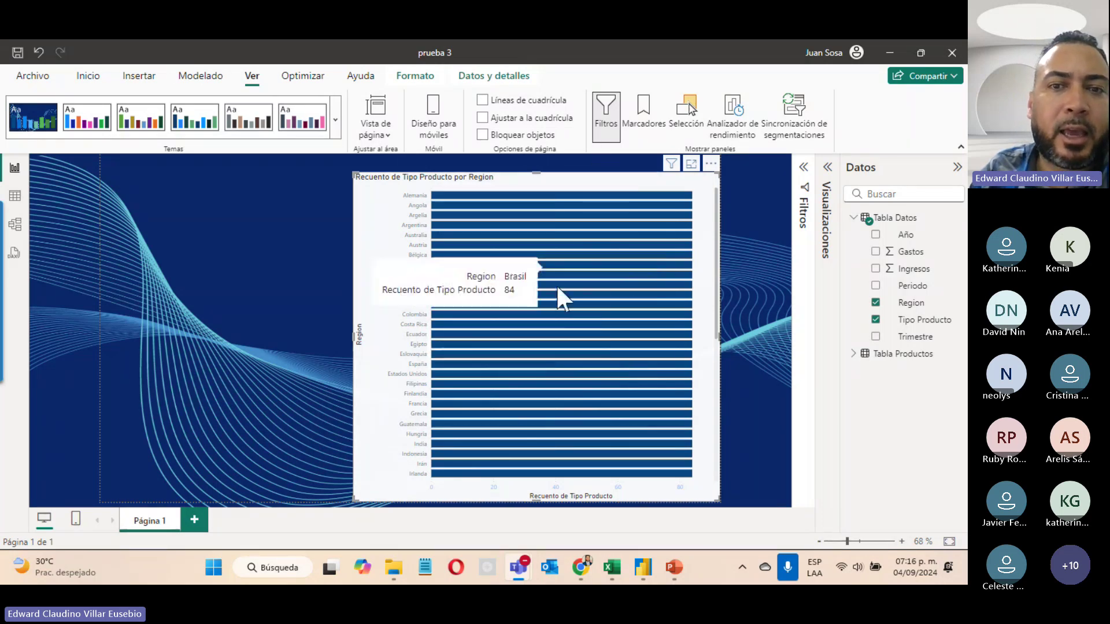
left_click(600, 268)
left_click(600, 264)
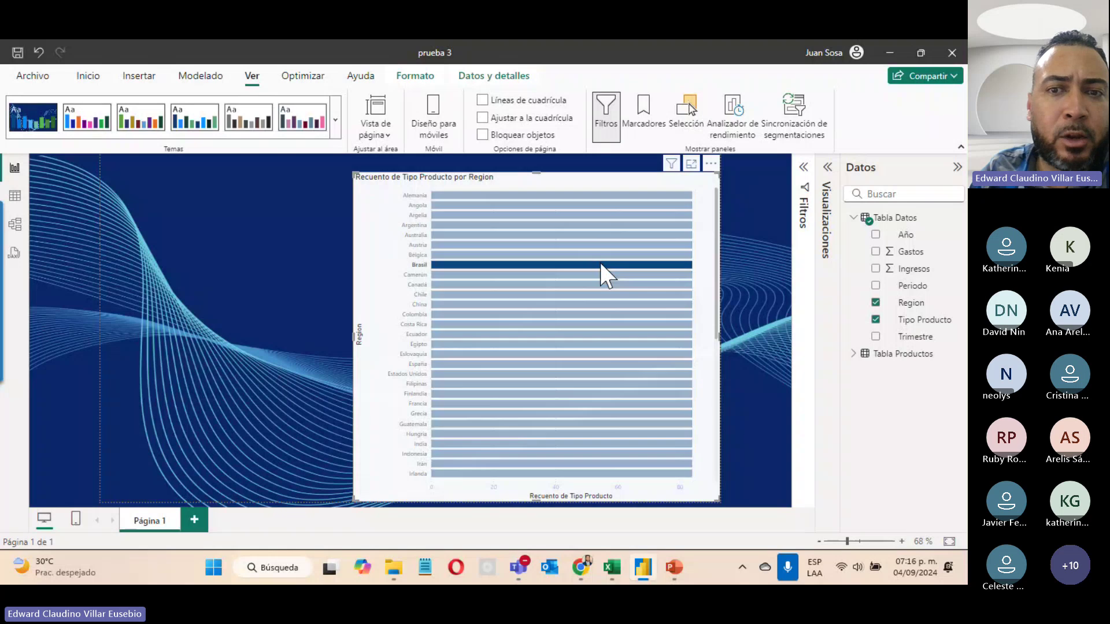
left_click(552, 285)
left_click(523, 235)
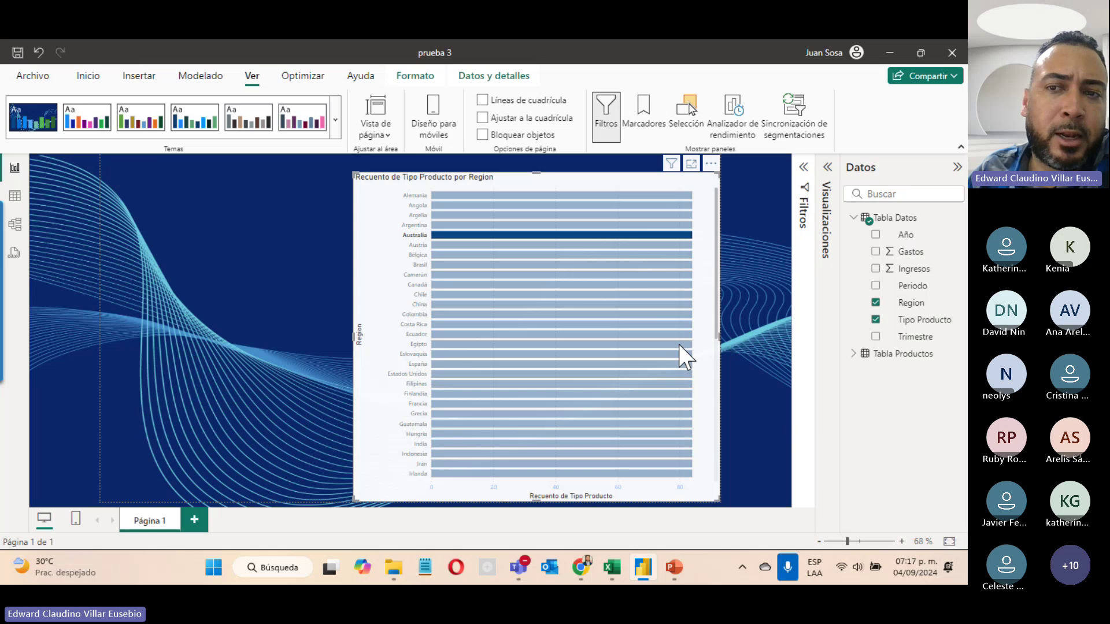
mouse_move(668, 374)
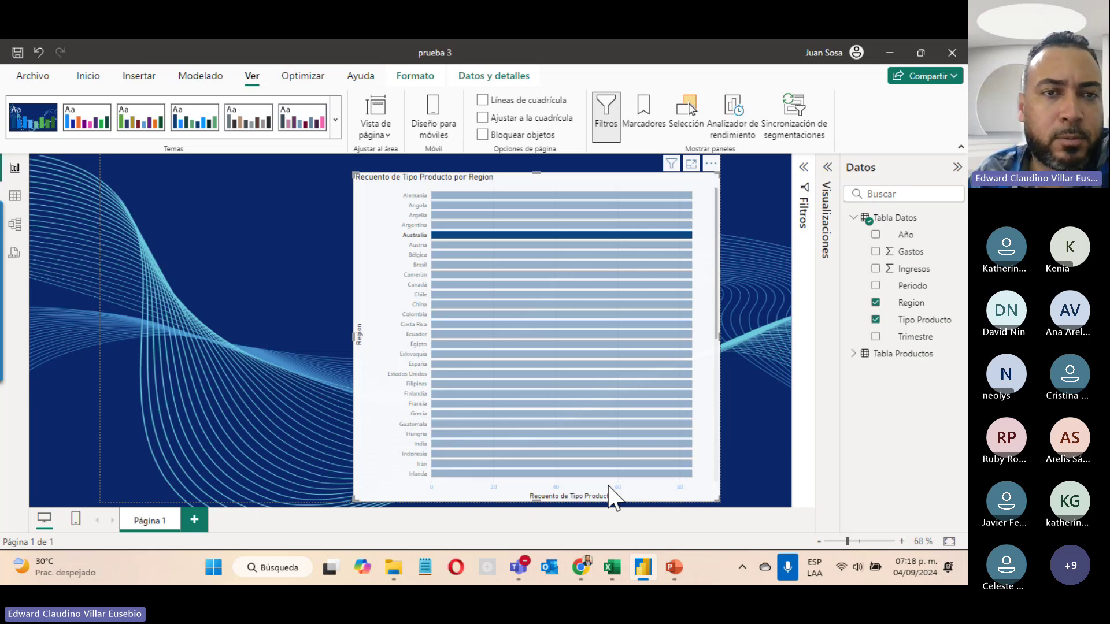
left_click(901, 45)
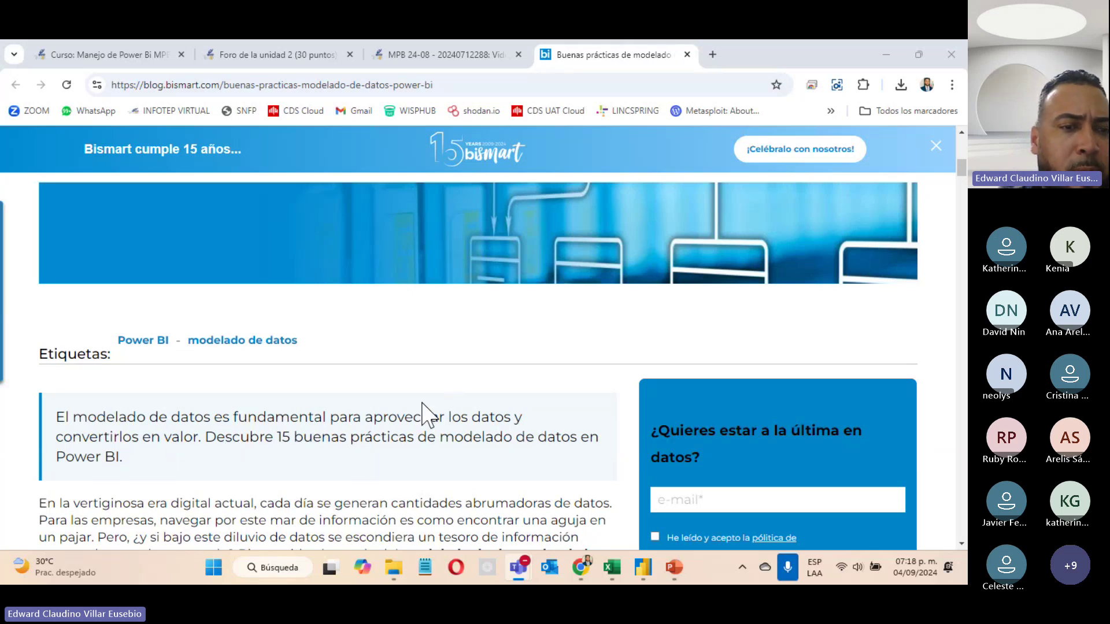
Read the Bismart article's introduction and its section explaining what data modelling is.
scroll(422, 403, "down", 3)
scroll(422, 403, "up", 3)
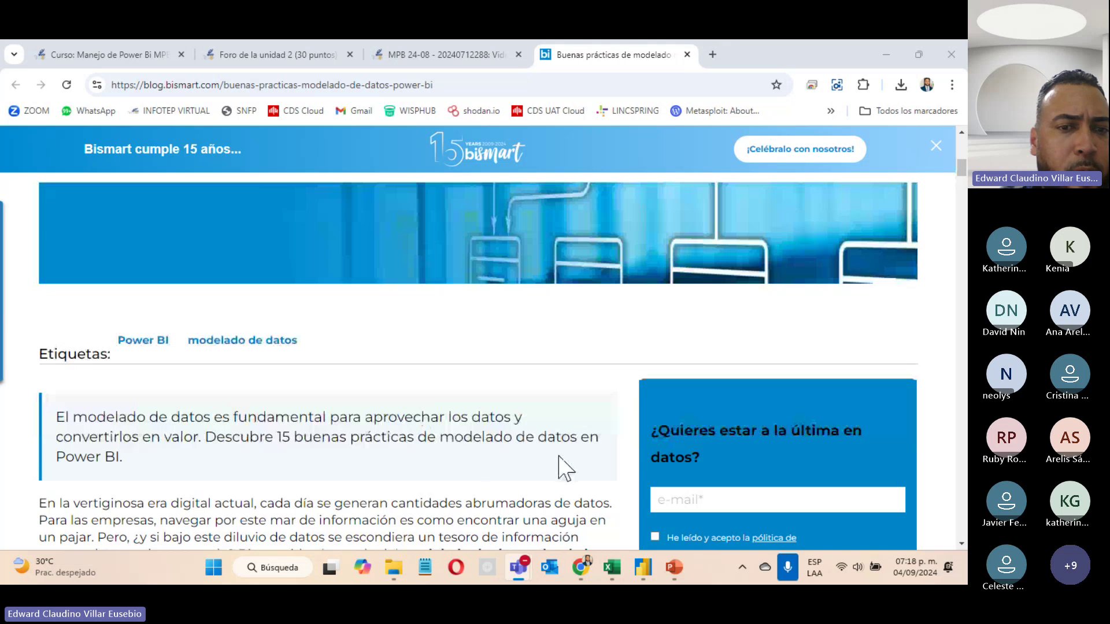
scroll(462, 480, "down", 4)
scroll(462, 475, "down", 4)
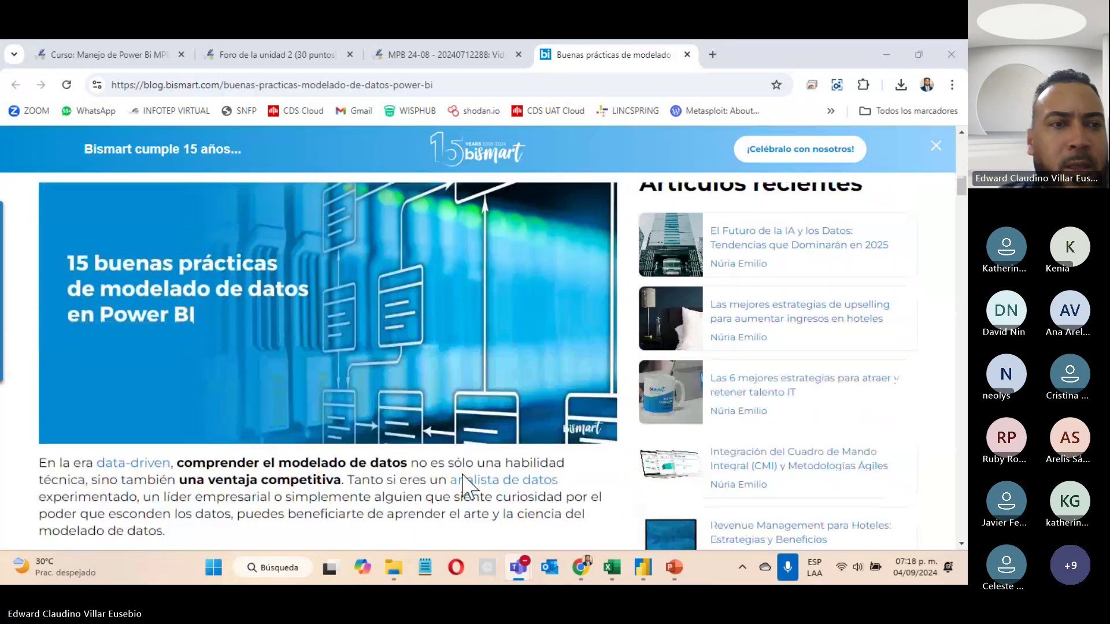
scroll(466, 485, "down", 9)
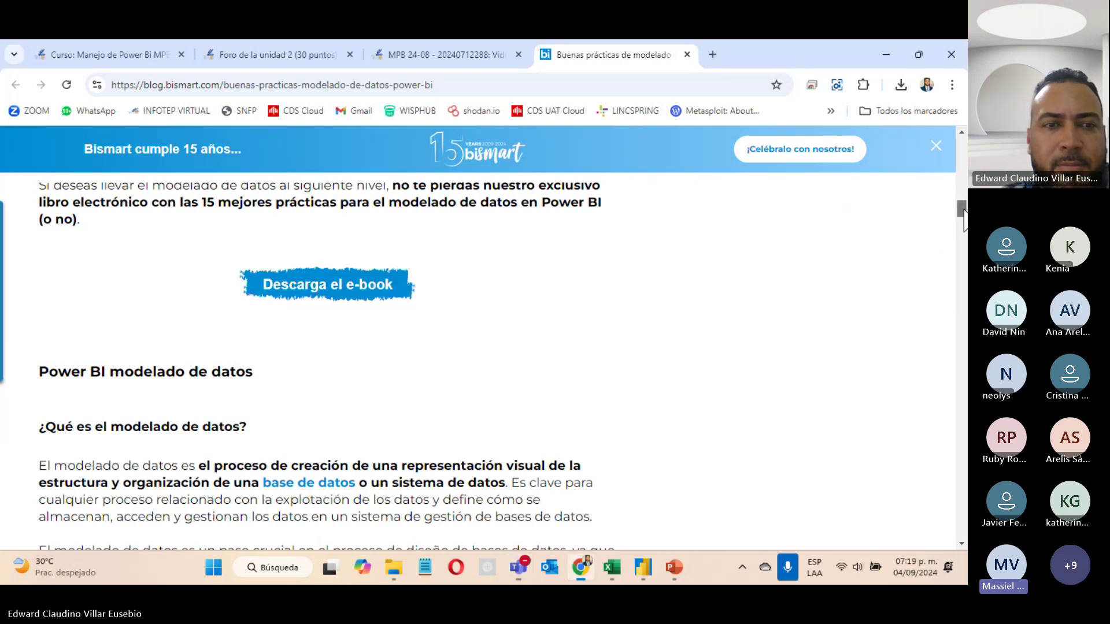
left_click_drag(964, 211, 963, 212)
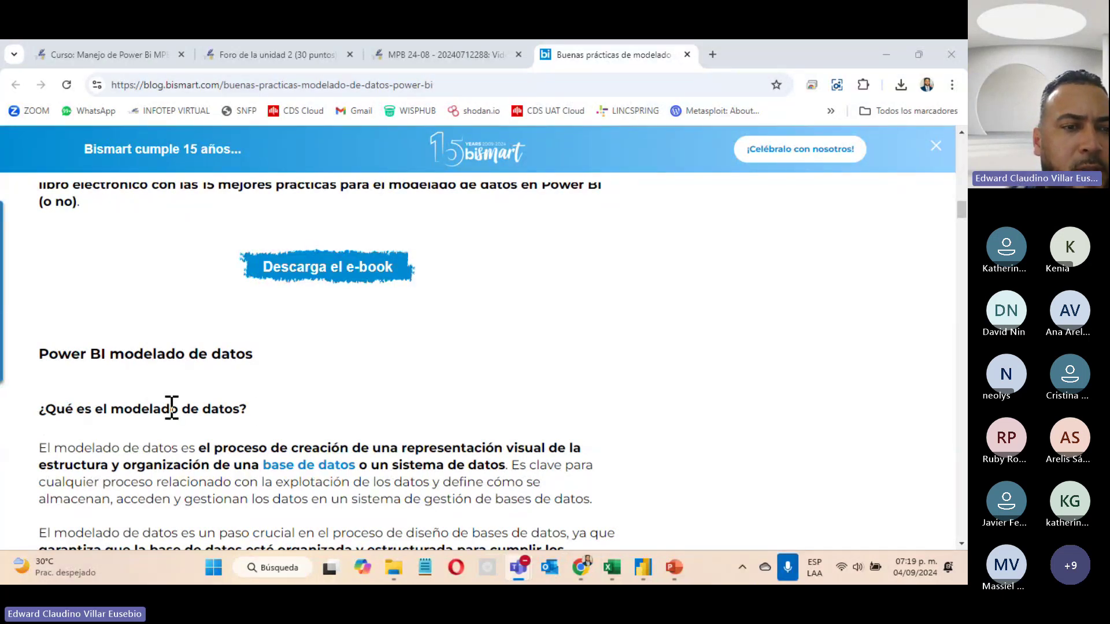
left_click(962, 209)
left_click_drag(962, 209, 962, 214)
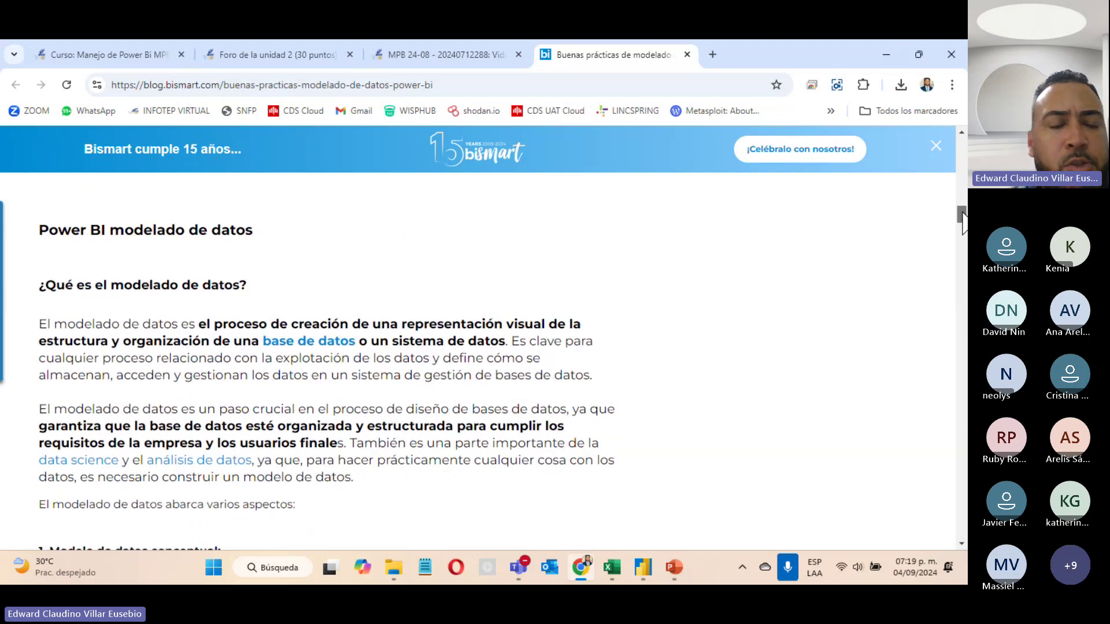
left_click_drag(963, 214, 963, 216)
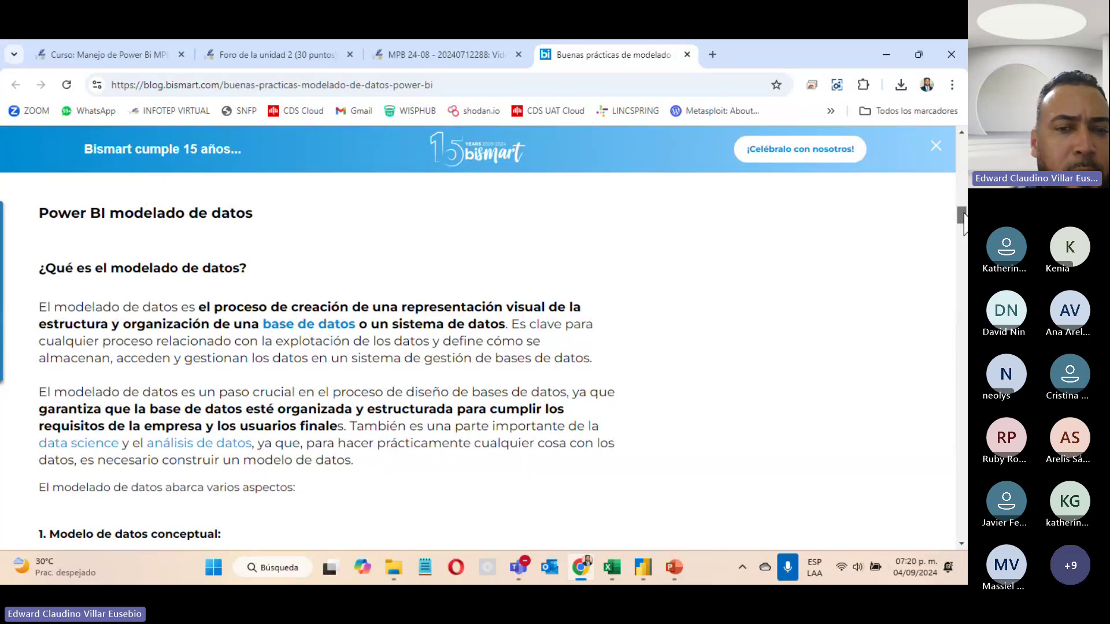
right_click(963, 215)
scroll(626, 417, "up", 2)
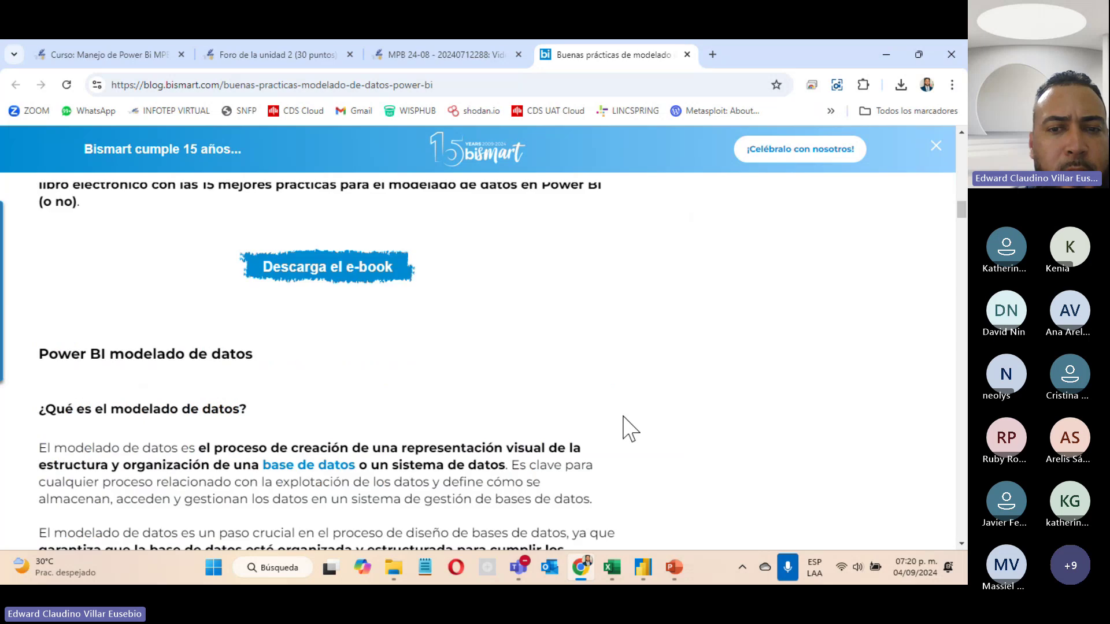
scroll(630, 428, "down", 4)
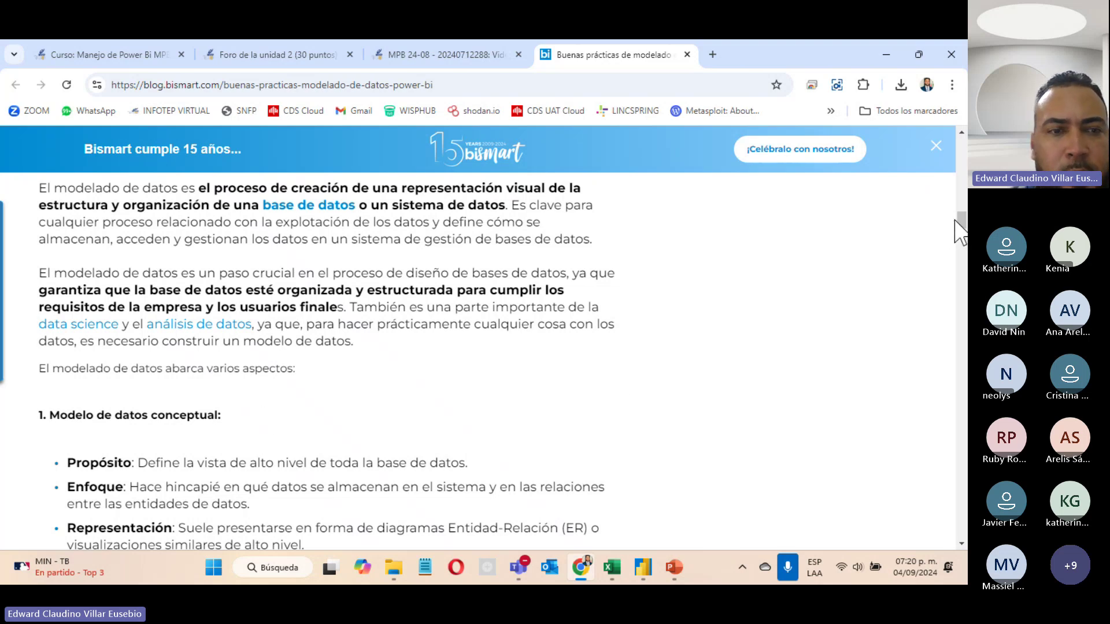
Review the article's sections on conceptual, logical and physical models, the importance of data models, and the key components of Power BI modelling.
left_click_drag(962, 220, 964, 243)
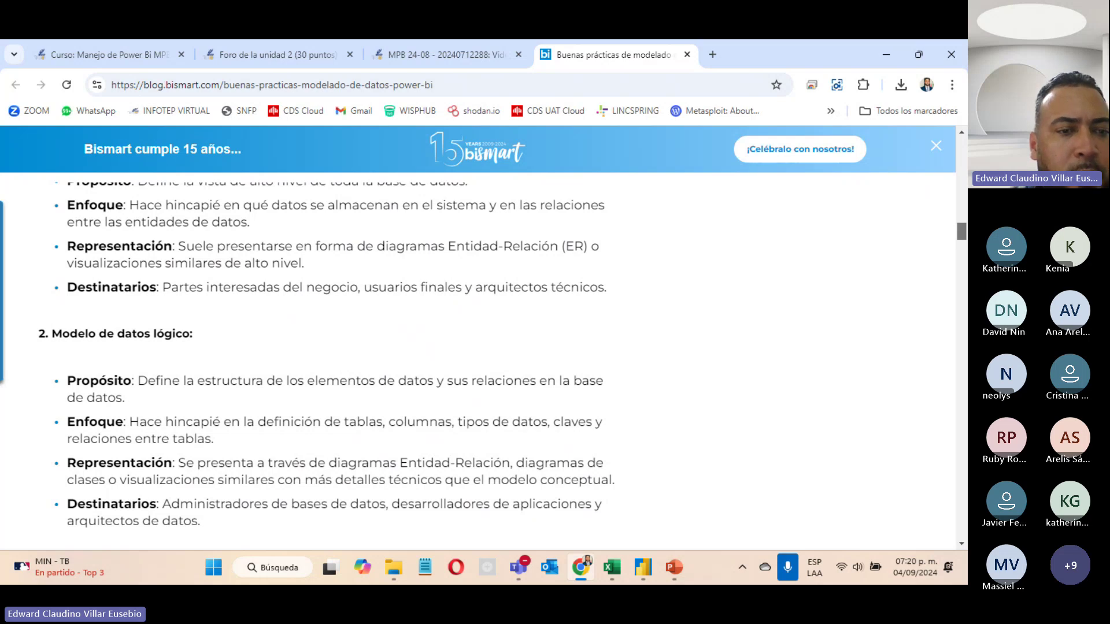
left_click_drag(962, 231, 962, 241)
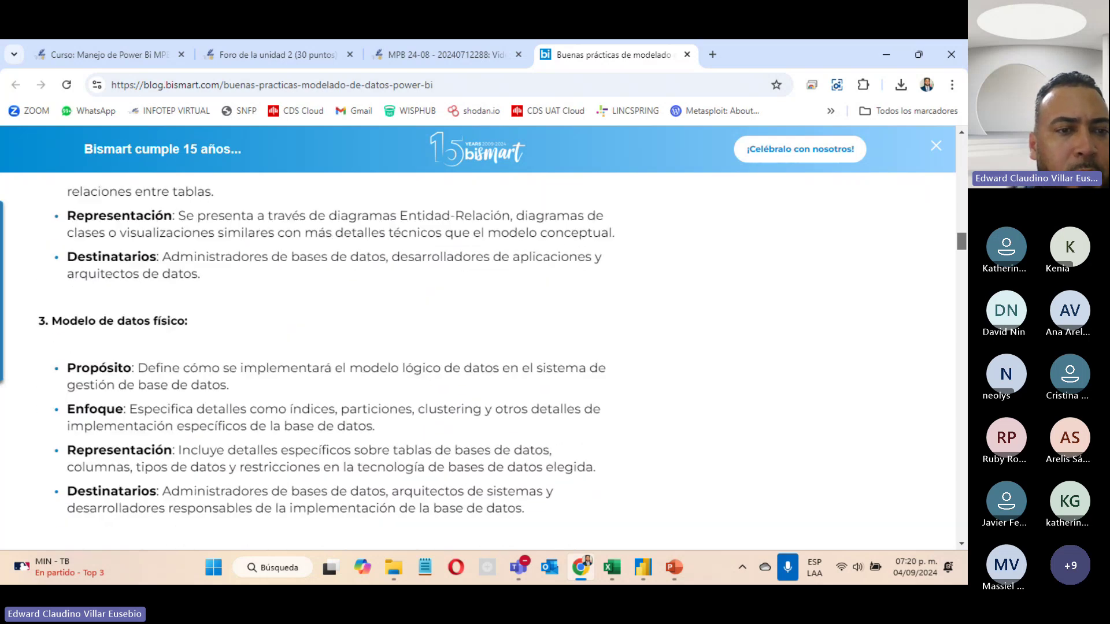
scroll(323, 368, "down", 8)
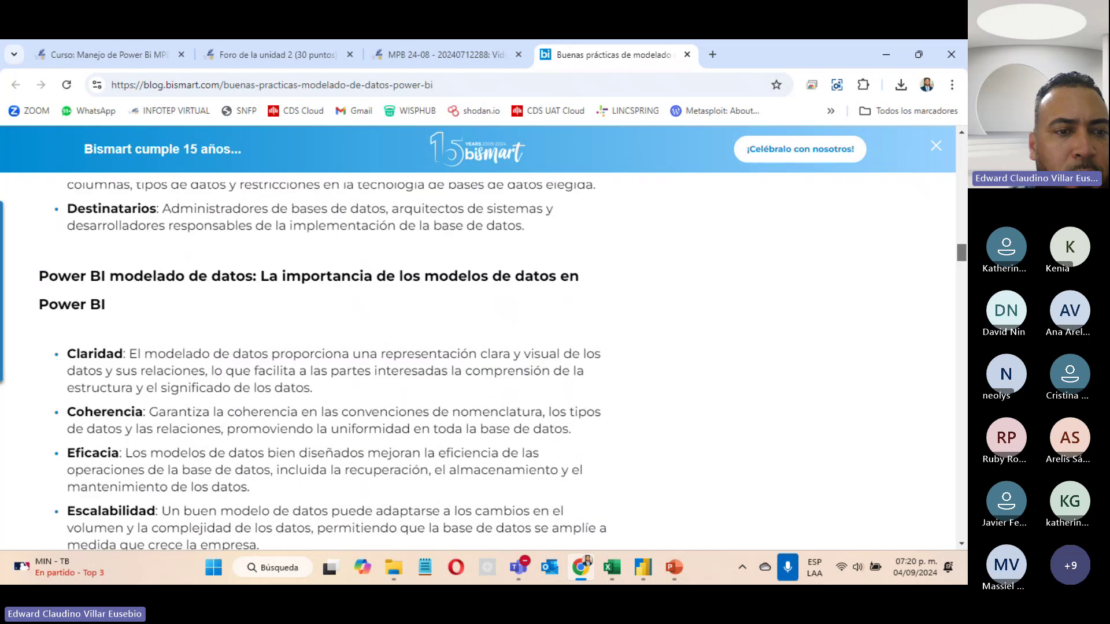
scroll(323, 367, "down", 4)
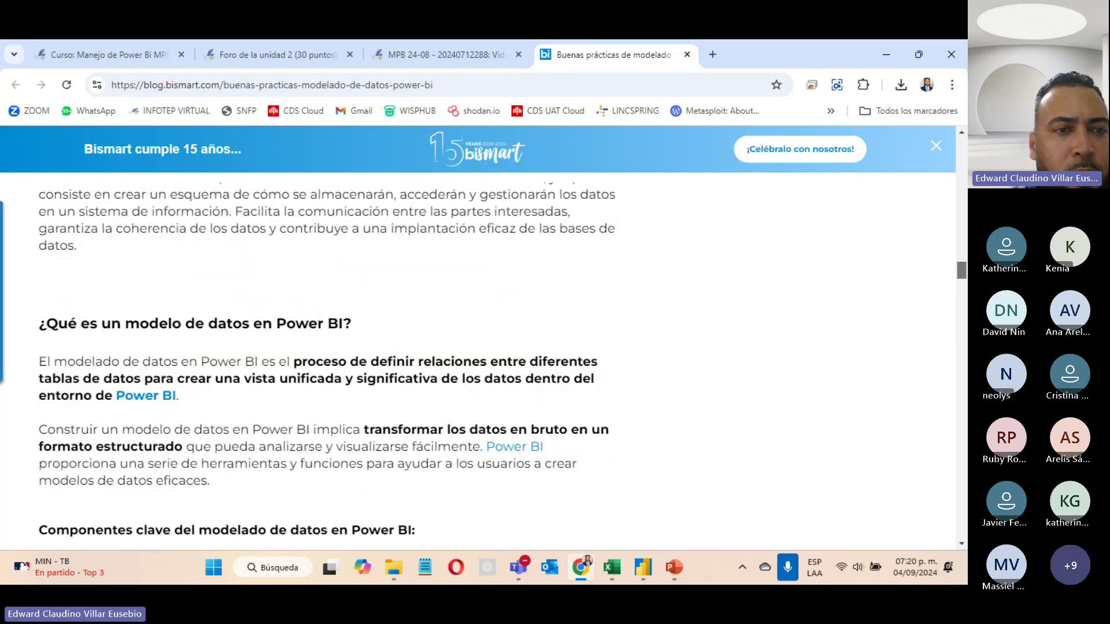
scroll(323, 368, "down", 2)
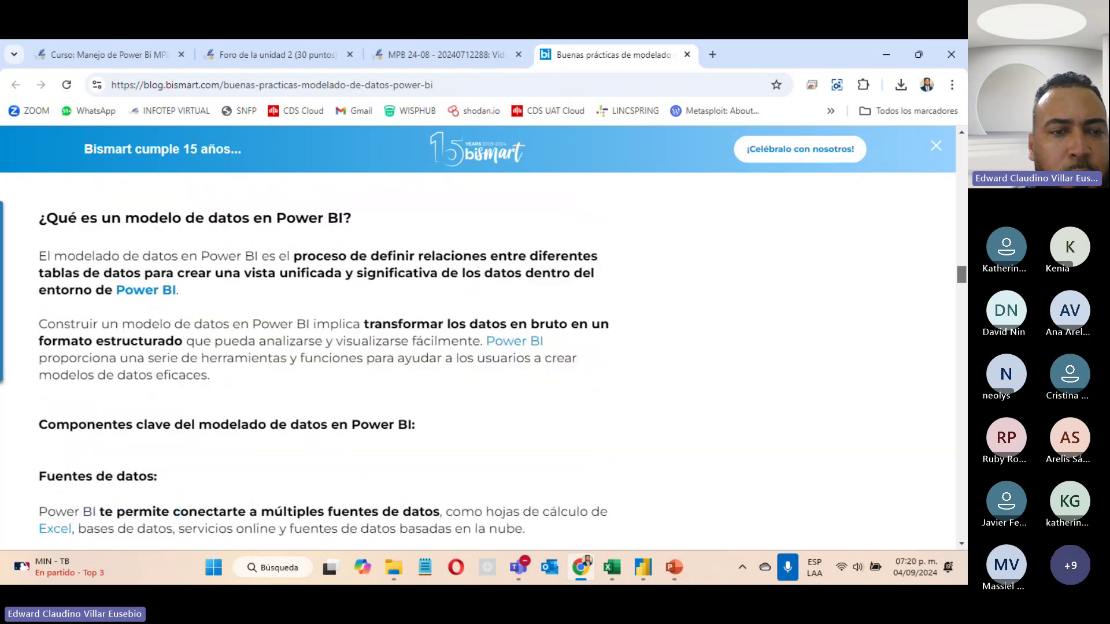
scroll(320, 359, "down", 11)
scroll(323, 367, "down", 1)
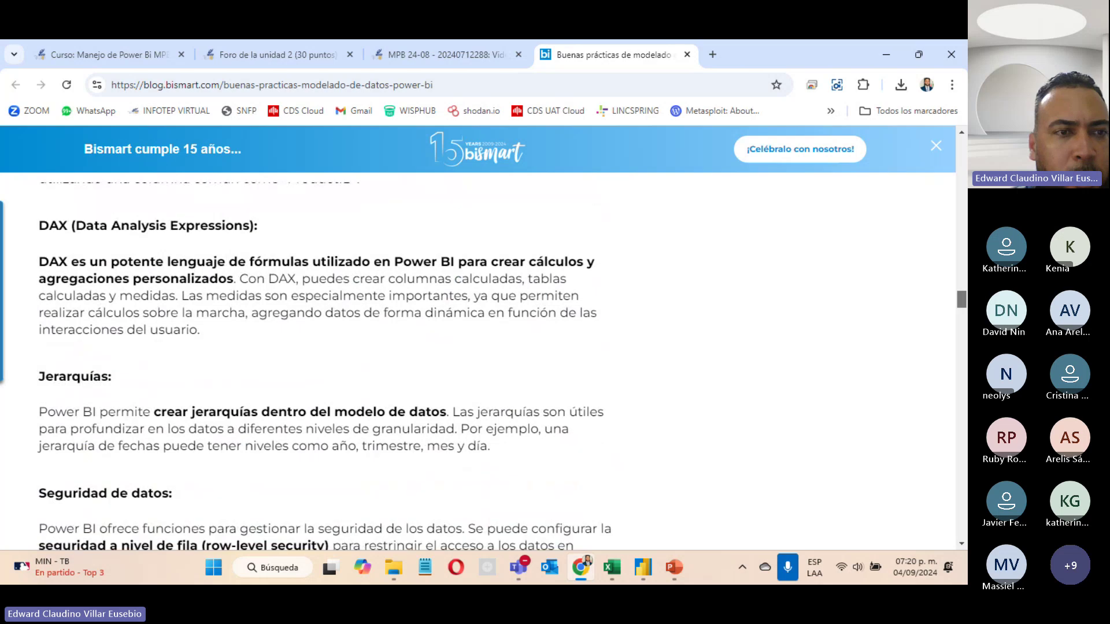
scroll(323, 367, "down", 2)
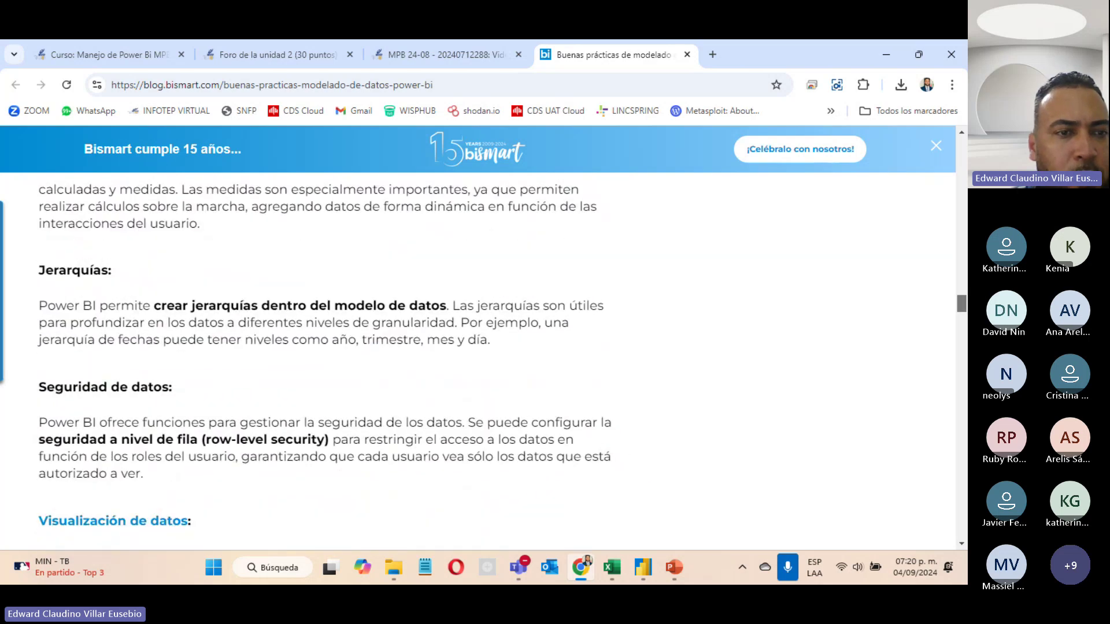
scroll(323, 367, "down", 5)
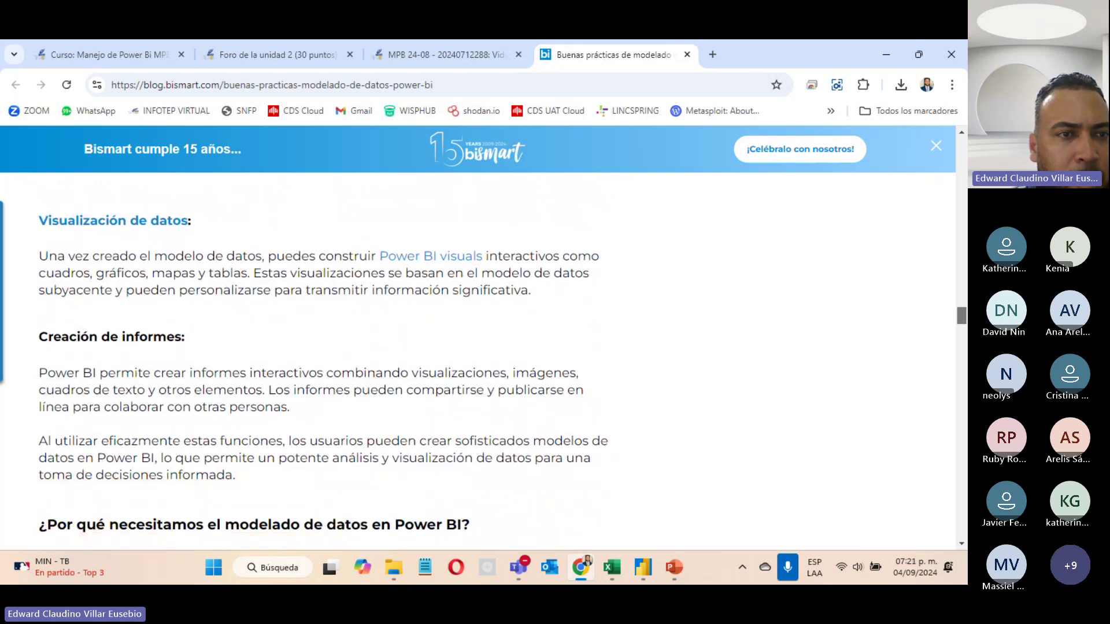
Return to the DAX (Data Analysis Expressions) section, select its text for emphasis, and continue to the data security and visualization sections.
scroll(323, 367, "up", 7)
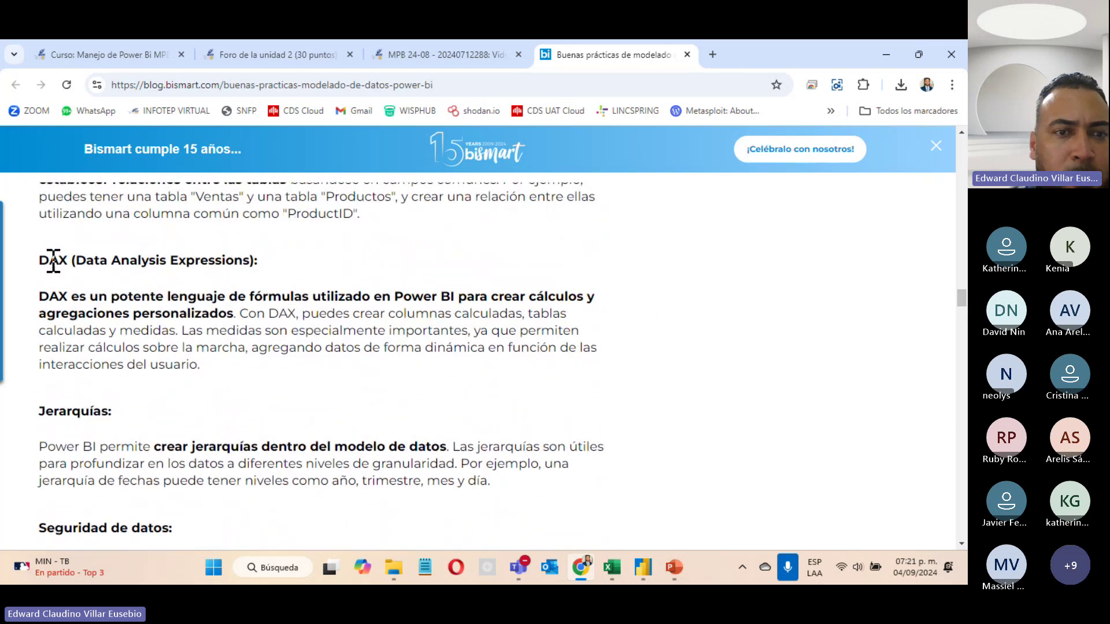
left_click_drag(51, 260, 281, 365)
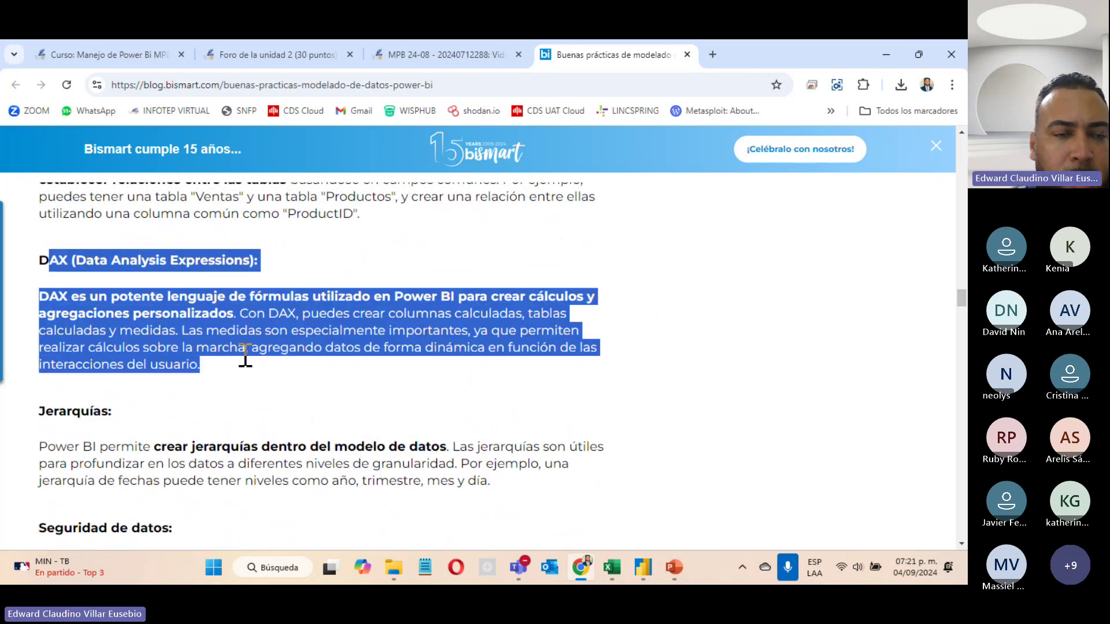
left_click_drag(960, 298, 960, 315)
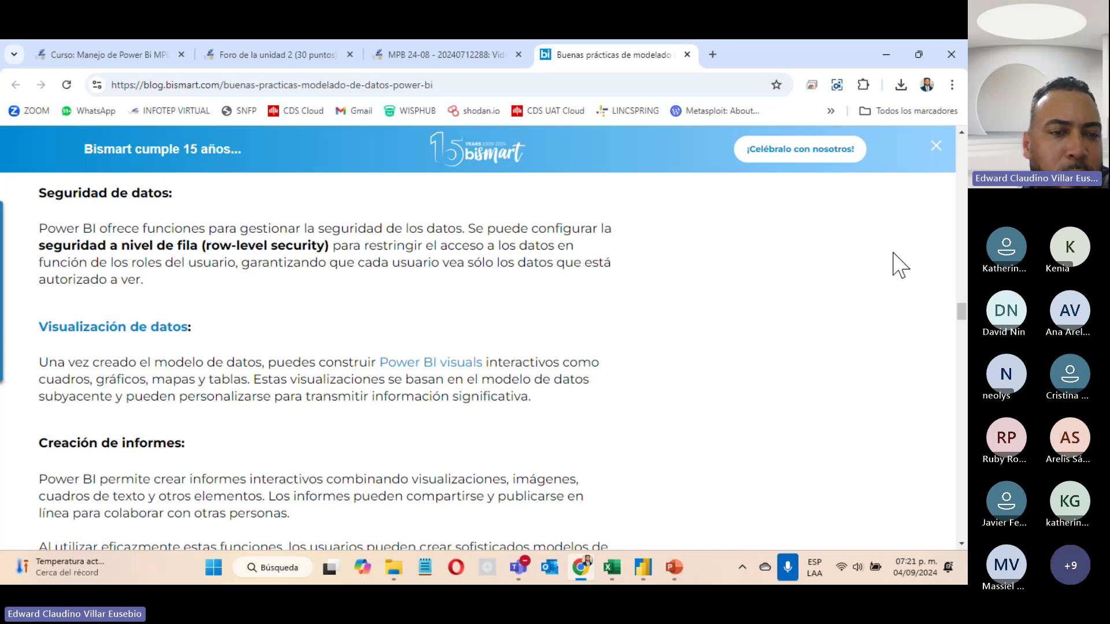
Skim the article's sections on data model types, model creation steps and Buenas prácticas de modelado de datos, and close the article.
scroll(505, 389, "down", 10)
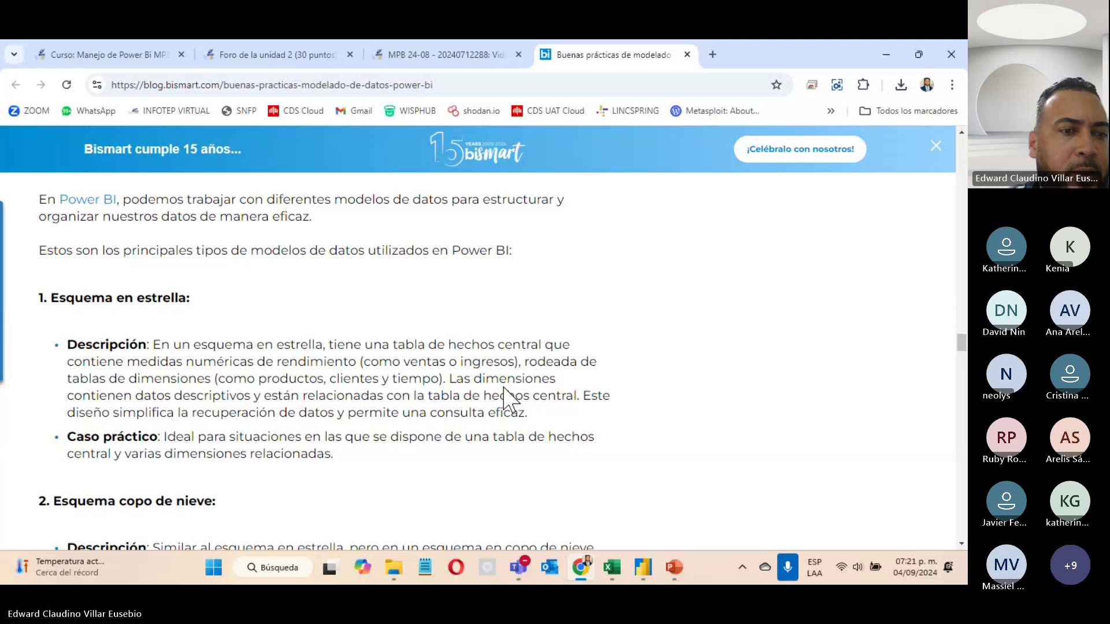
scroll(504, 387, "down", 5)
scroll(505, 389, "down", 10)
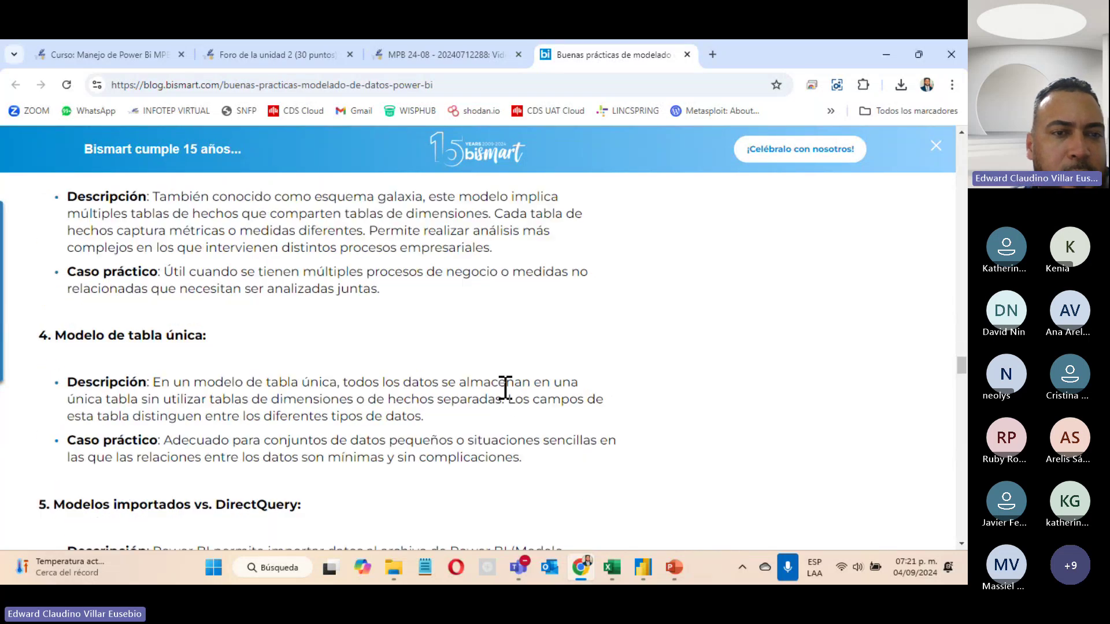
scroll(403, 470, "down", 4)
scroll(403, 469, "down", 6)
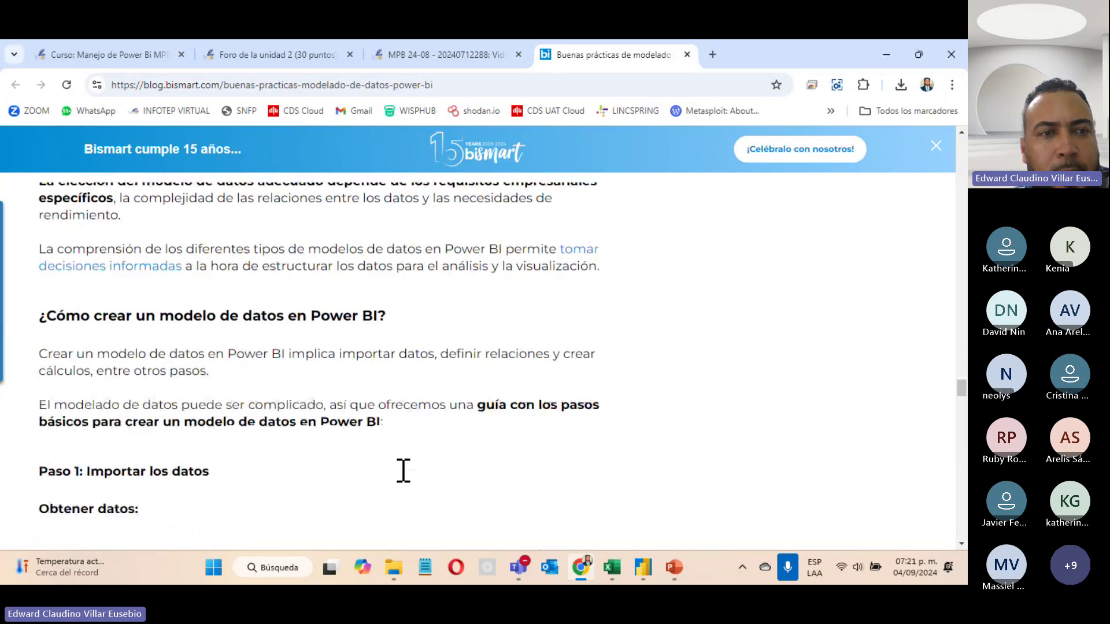
scroll(403, 480, "down", 15)
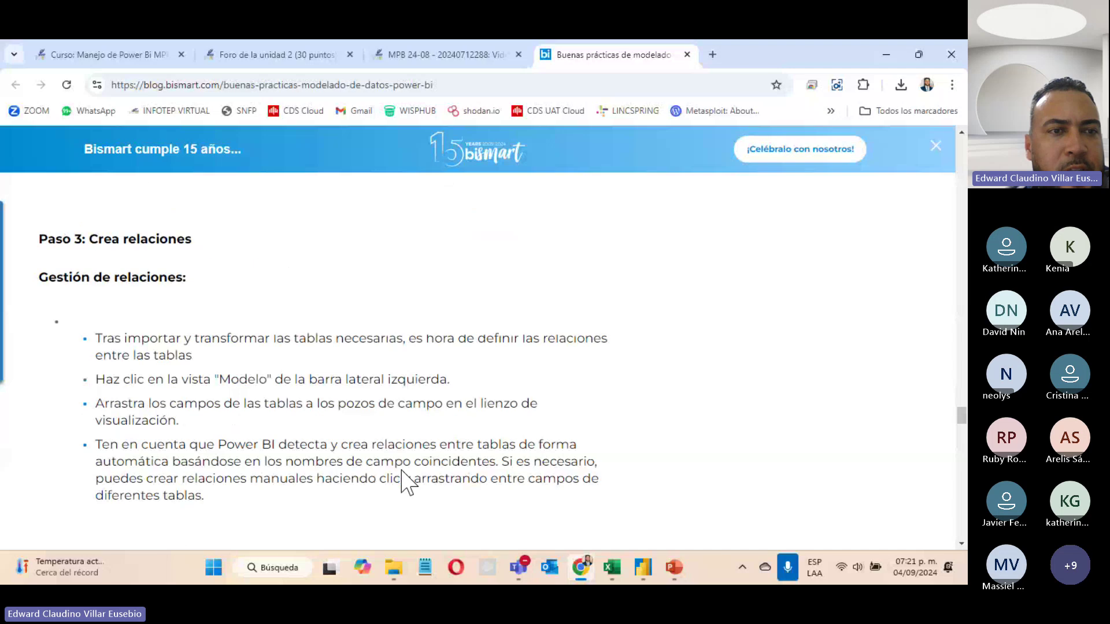
key("alt+Tab")
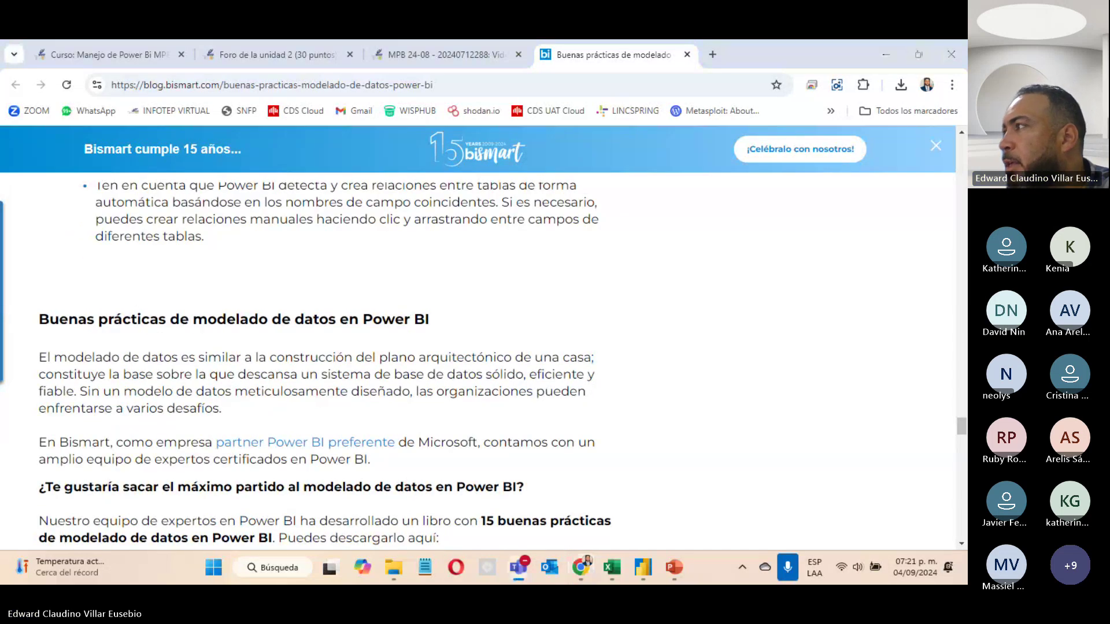
left_click(687, 54)
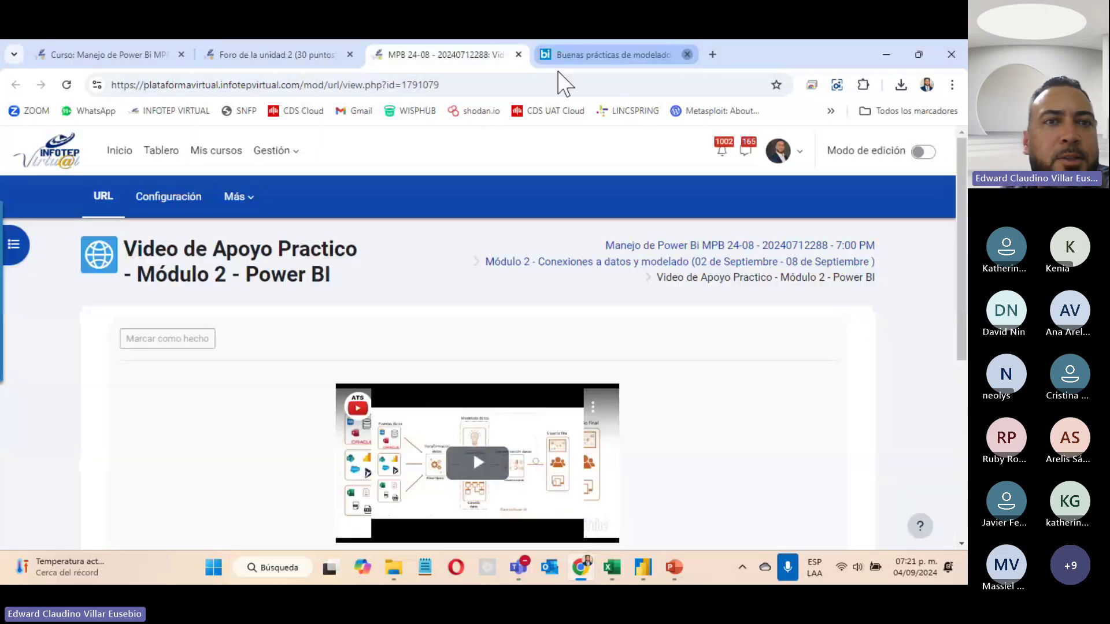
Switch to the Foro de la unidad 2 (30 puntos) page and read the tutor's introduction and two questions.
left_click(246, 54)
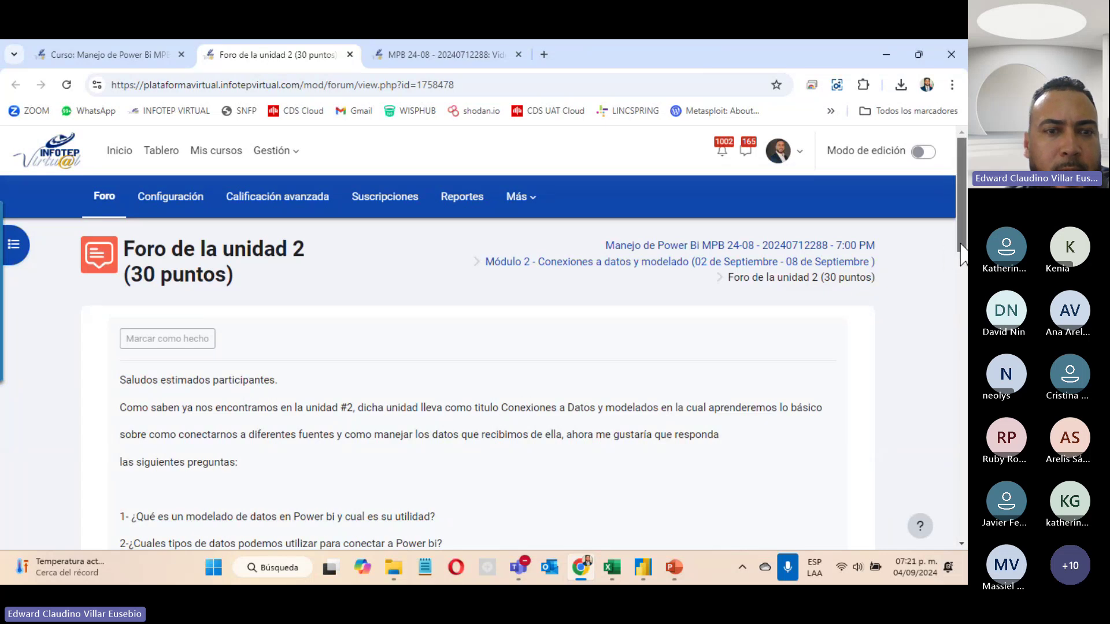
left_click_drag(961, 255, 960, 280)
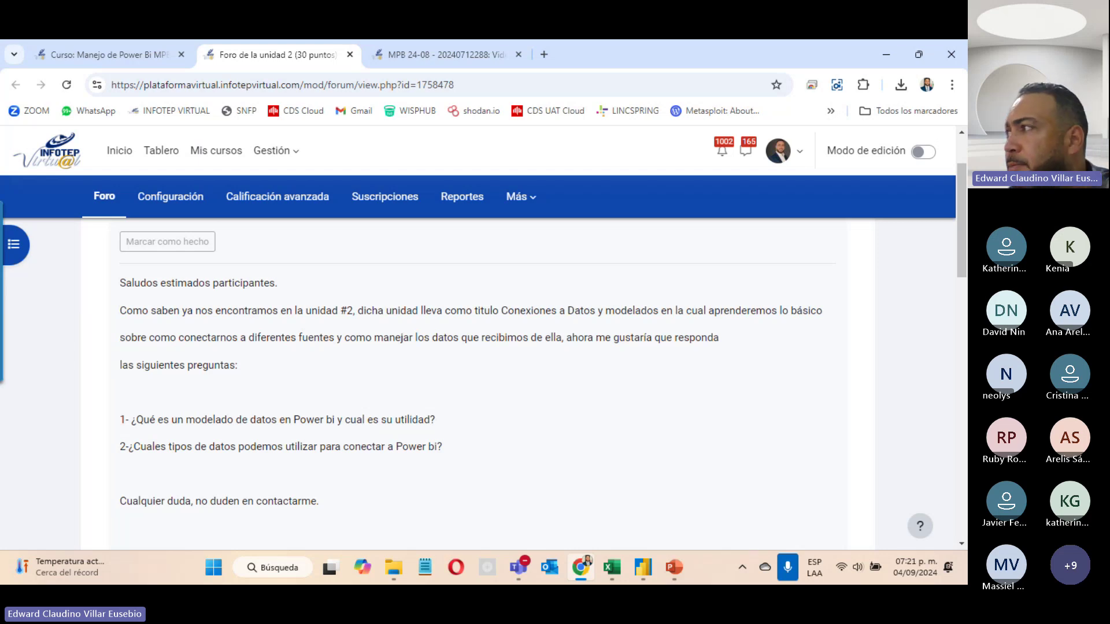
key("alt+Tab")
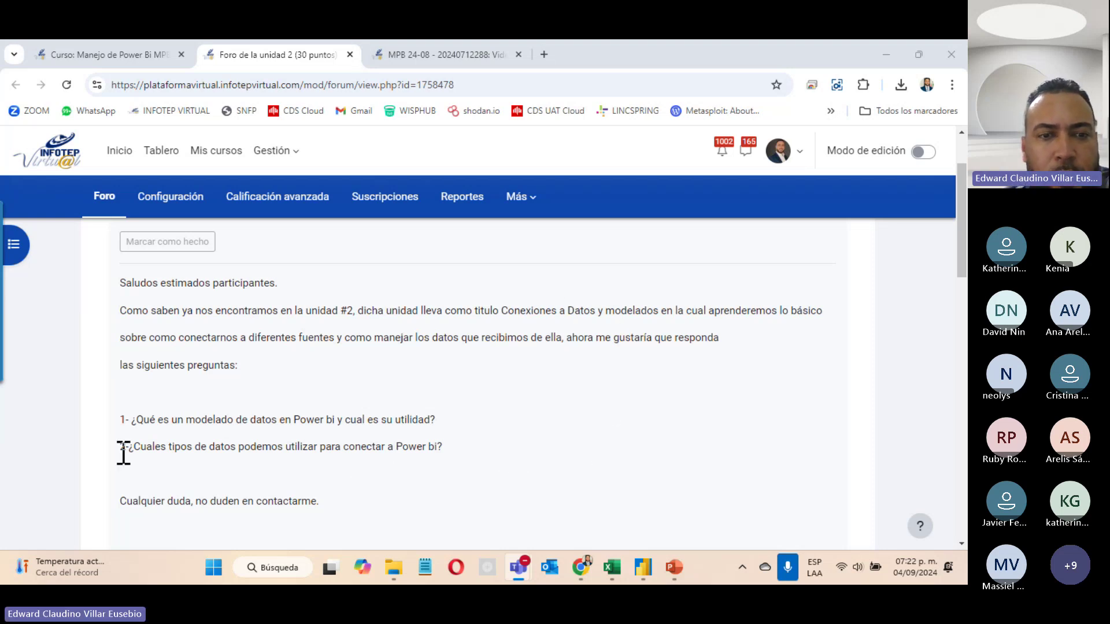
Look through the forum's list of participant discussions, return to the tutor's questions, and close the forum page.
scroll(220, 502, "down", 5)
scroll(219, 502, "down", 5)
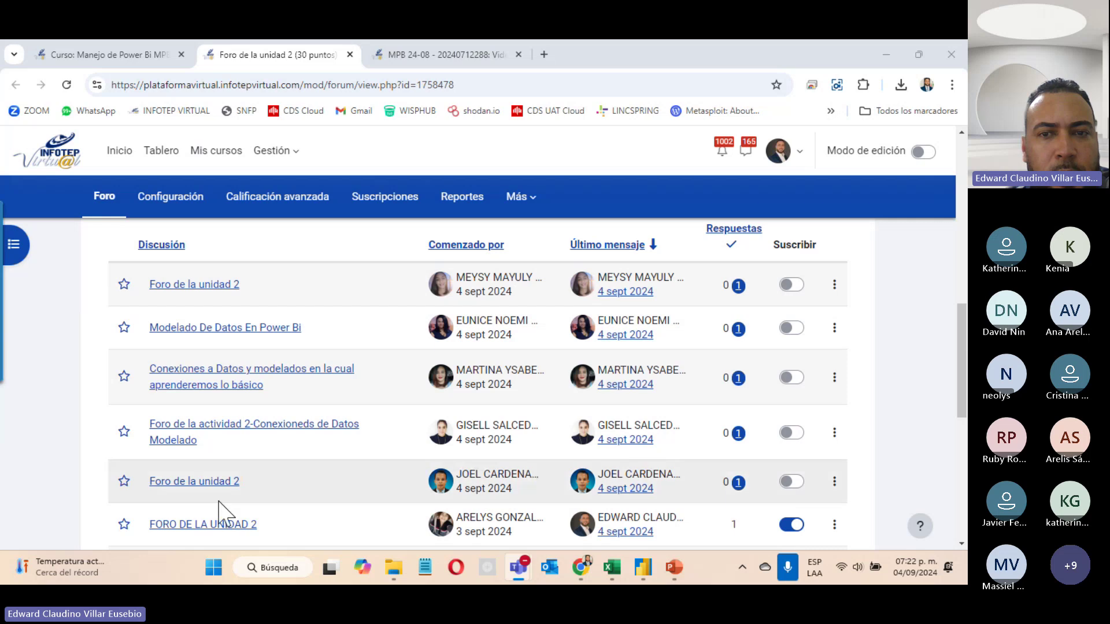
scroll(220, 502, "down", 5)
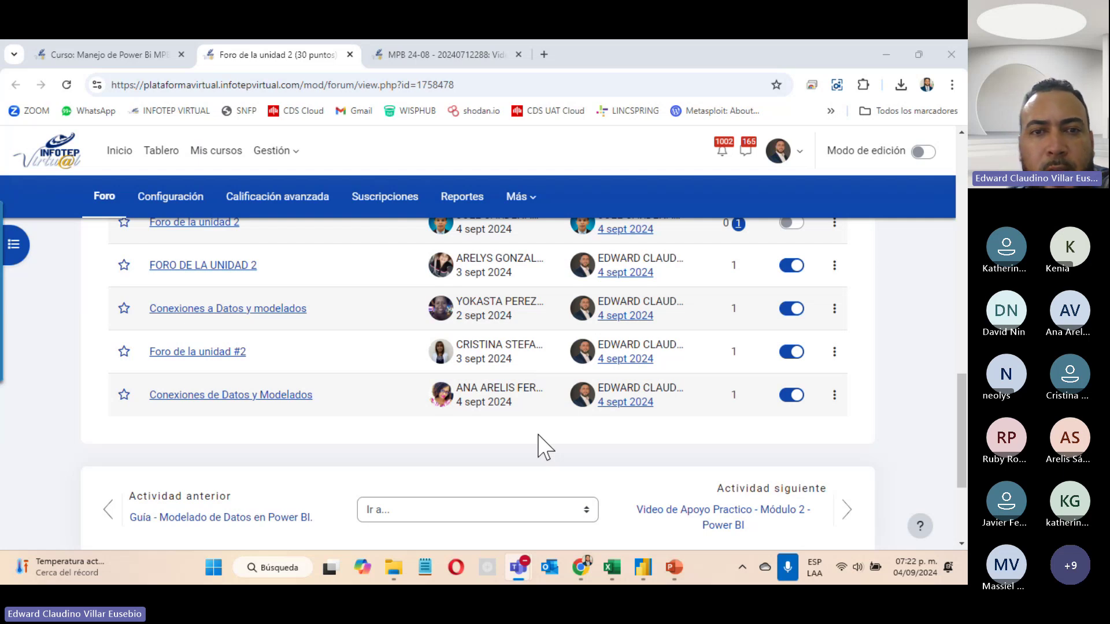
scroll(572, 419, "up", 2)
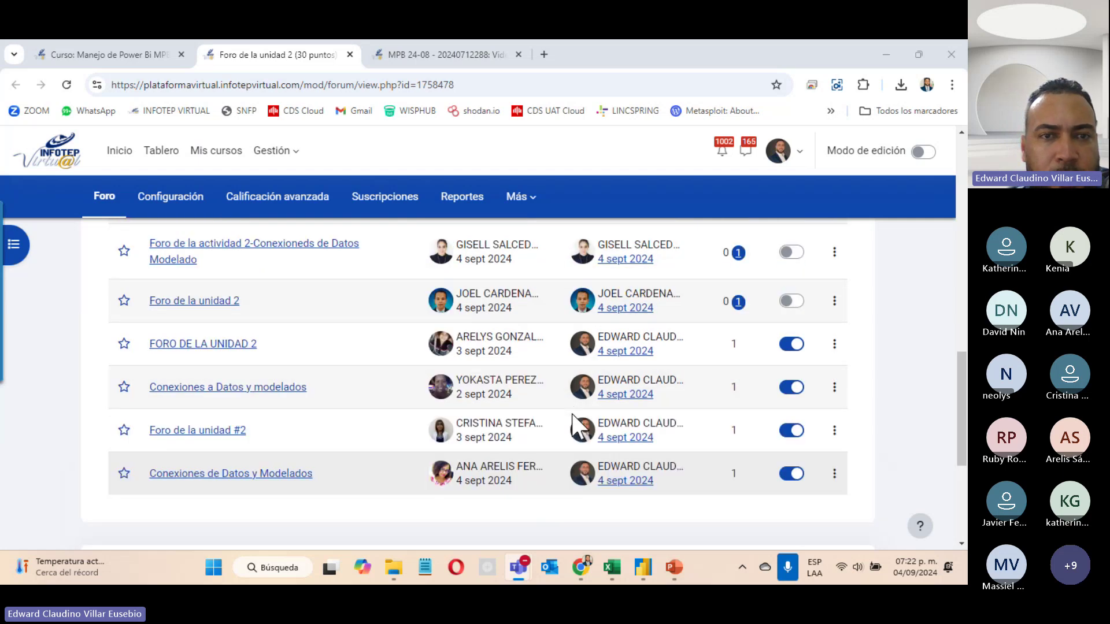
scroll(573, 425, "up", 7)
scroll(574, 426, "down", 4)
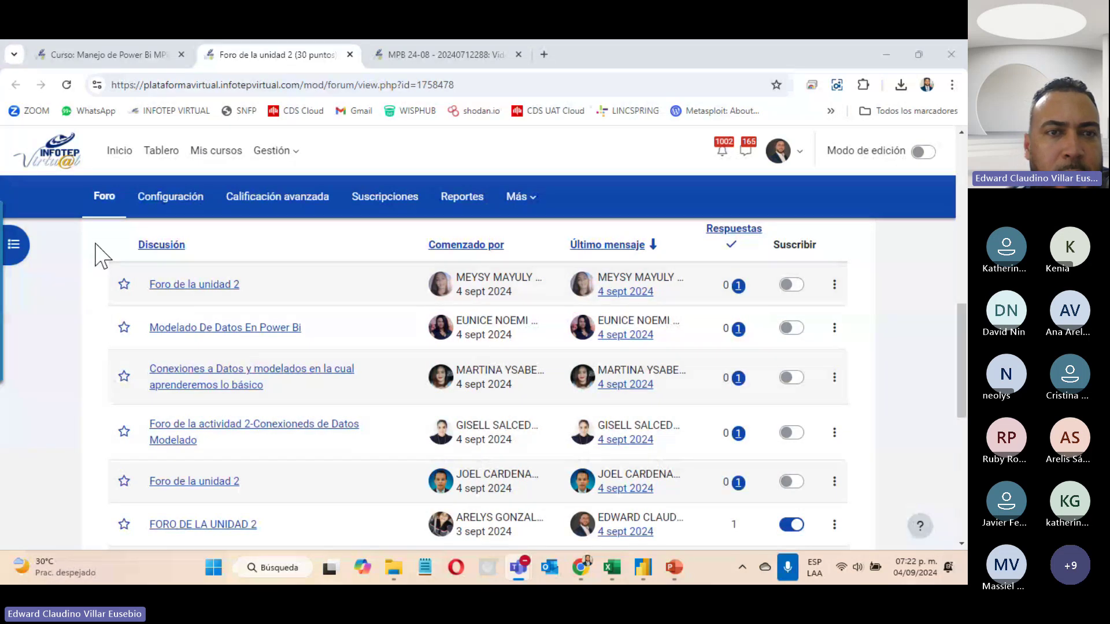
scroll(102, 255, "up", 4)
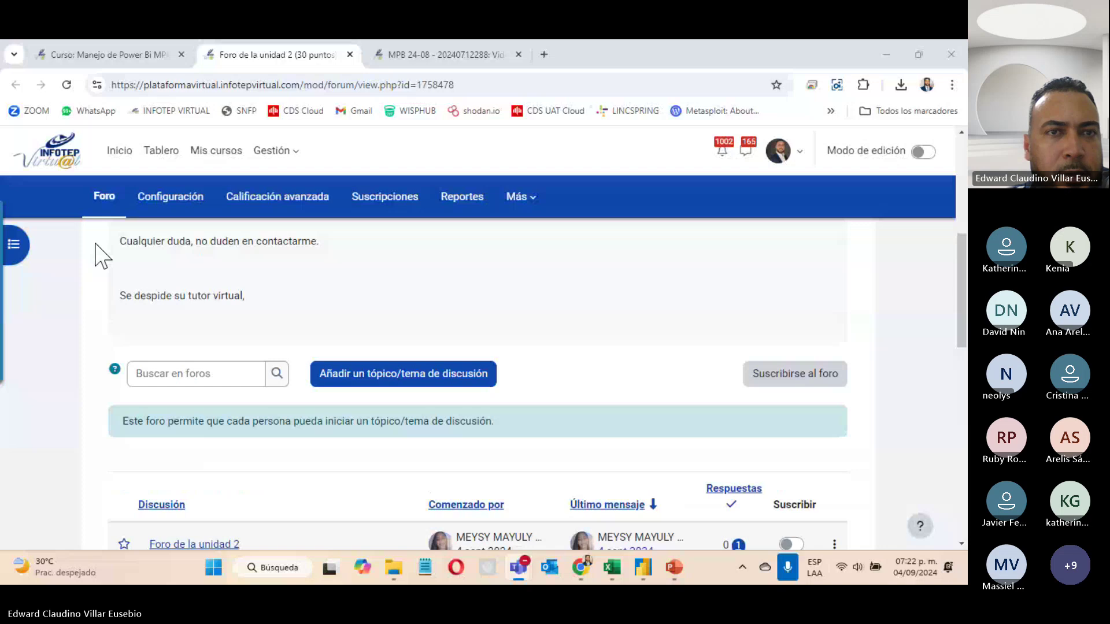
scroll(478, 305, "up", 4)
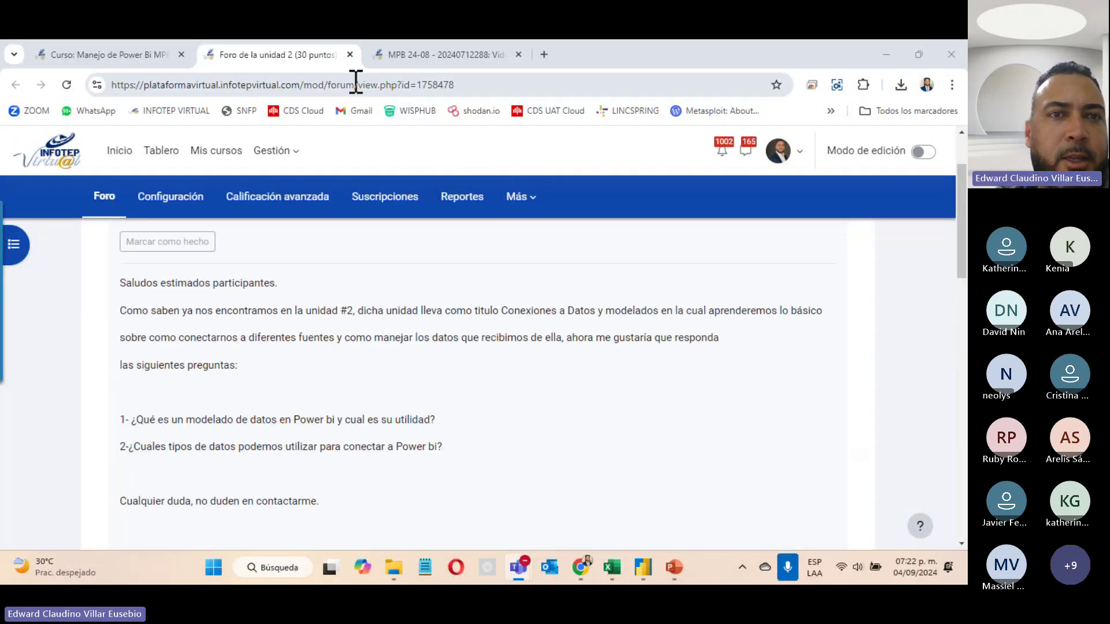
left_click(350, 55)
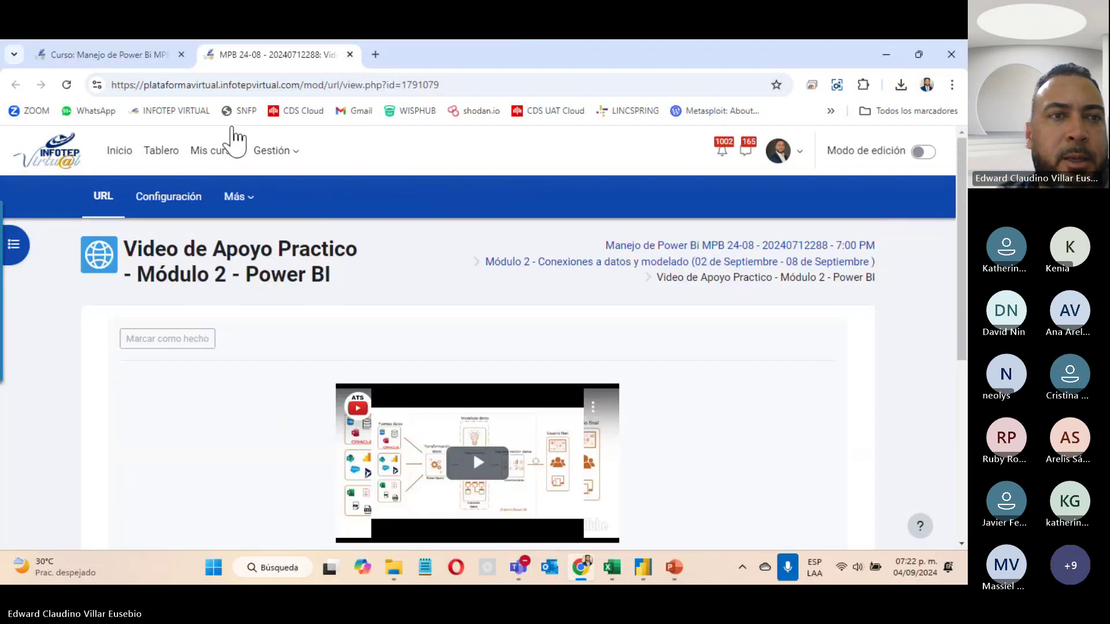
Open the downloaded ACTIVIDAD 1 - MODULO 2 EV (3).docx in Word and examine Actividad 1 with its Population, Countries and Paises model diagram.
left_click(901, 84)
left_click(751, 196)
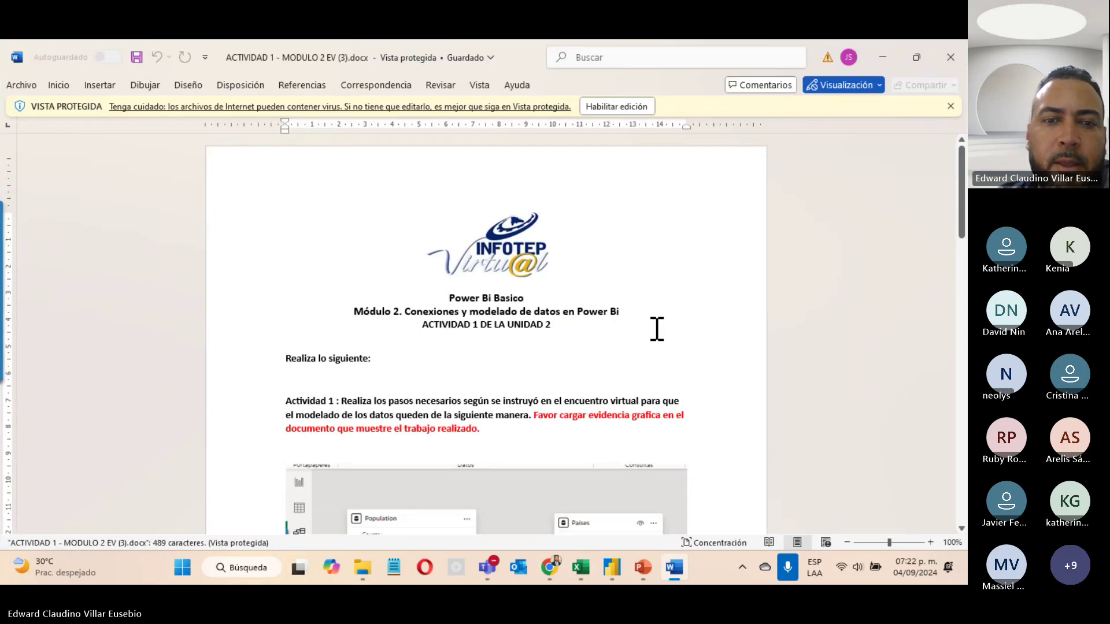
scroll(654, 336, "down", 2)
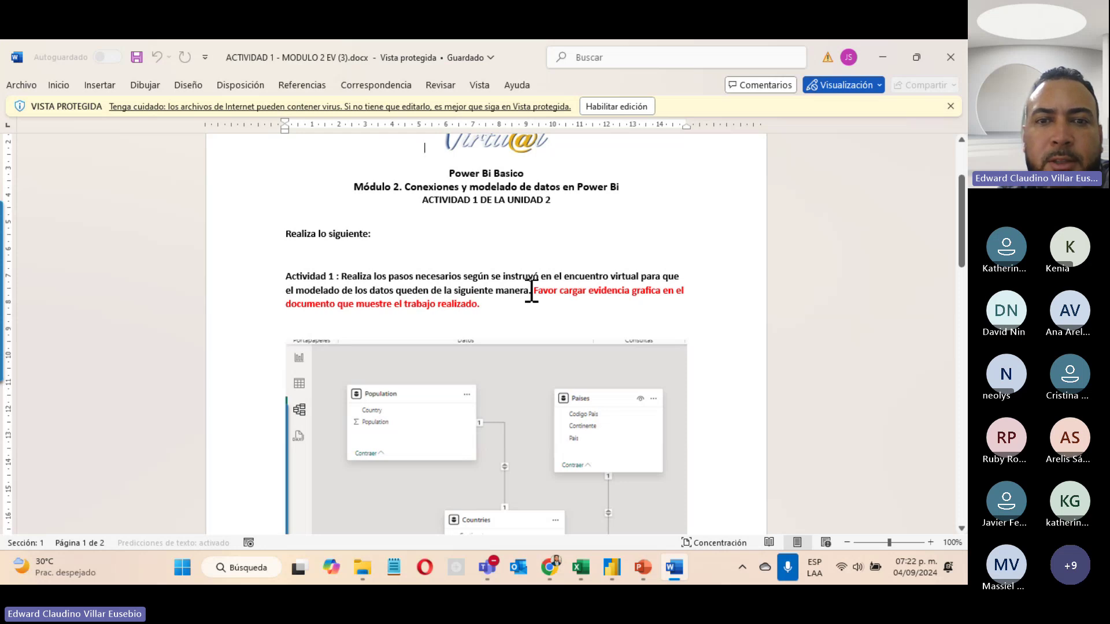
scroll(478, 299, "down", 3)
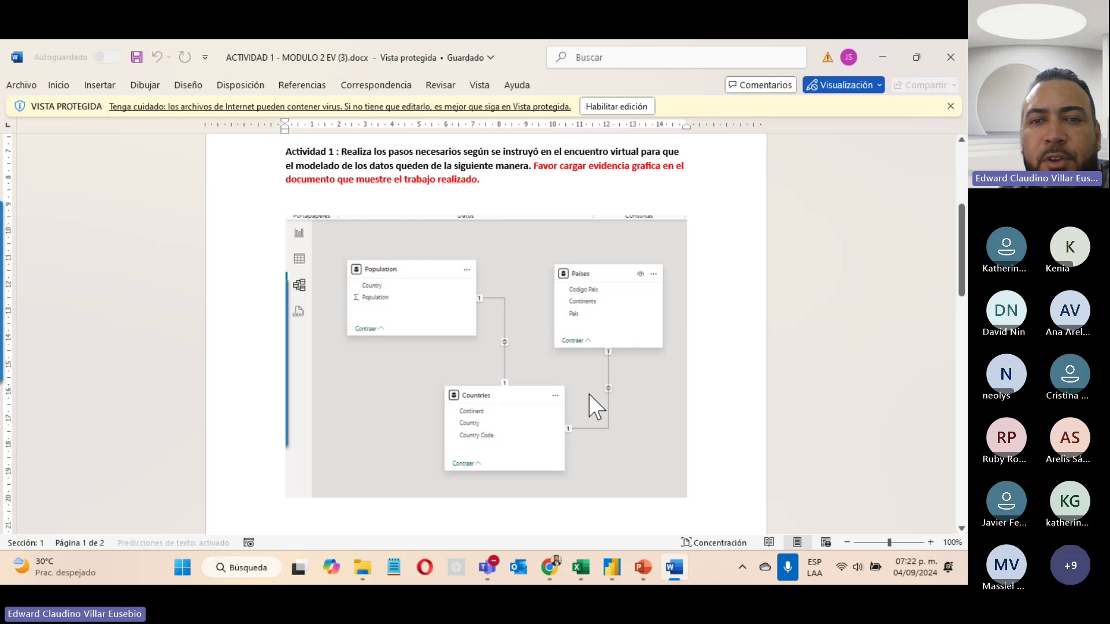
left_click(535, 272)
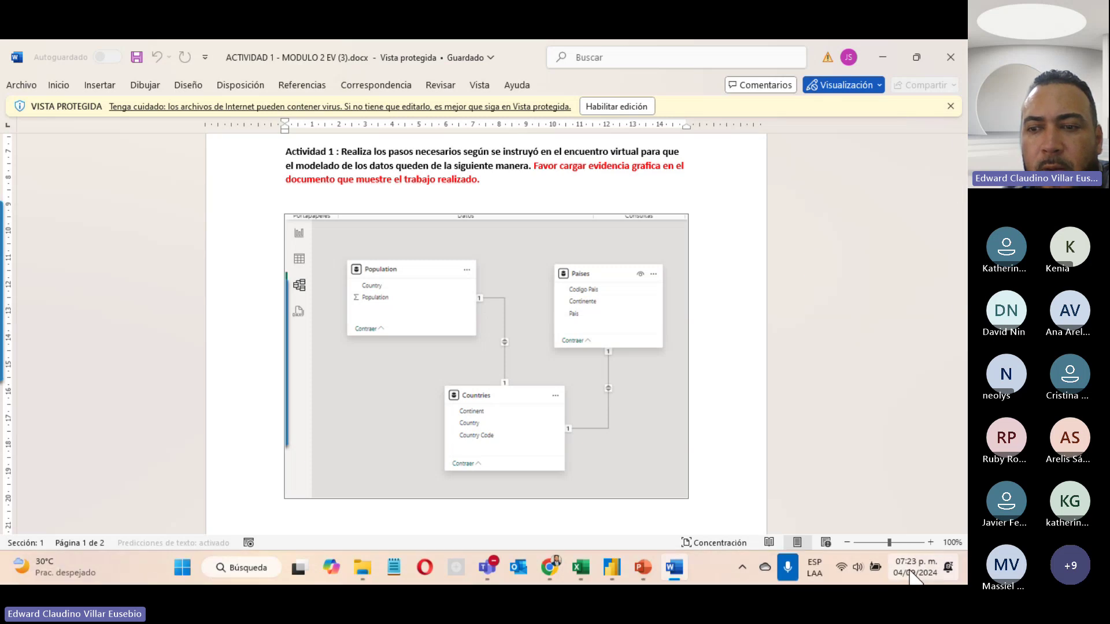
mouse_move(916, 575)
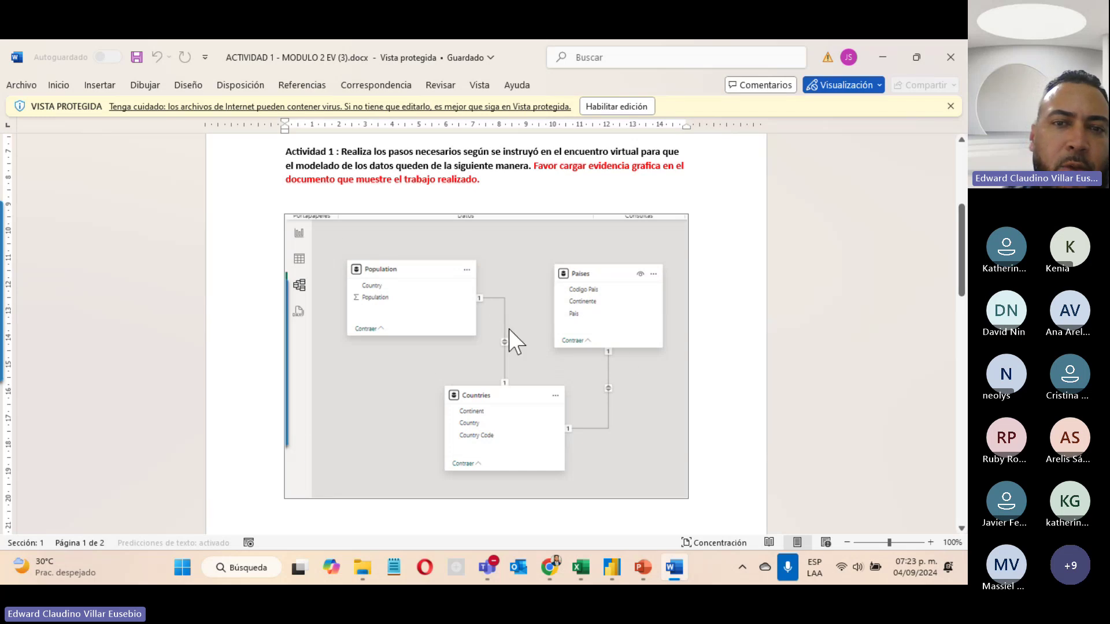
Review the Actividad 2 instructions and sample population report in the document, return toward the beginning, and close the document.
scroll(404, 315, "down", 2)
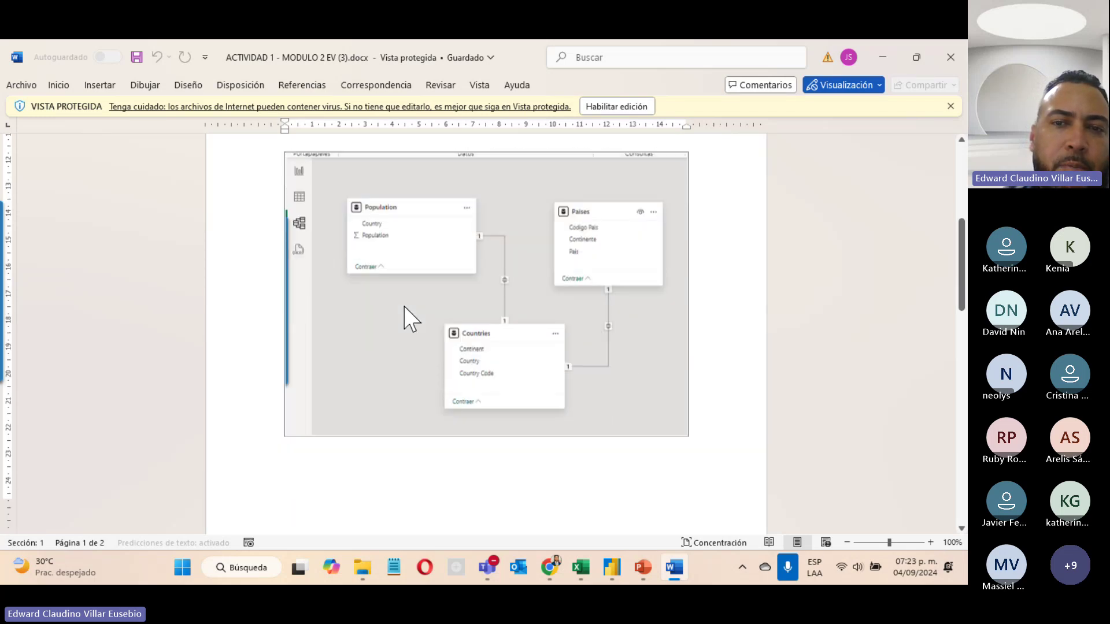
scroll(404, 307, "down", 8)
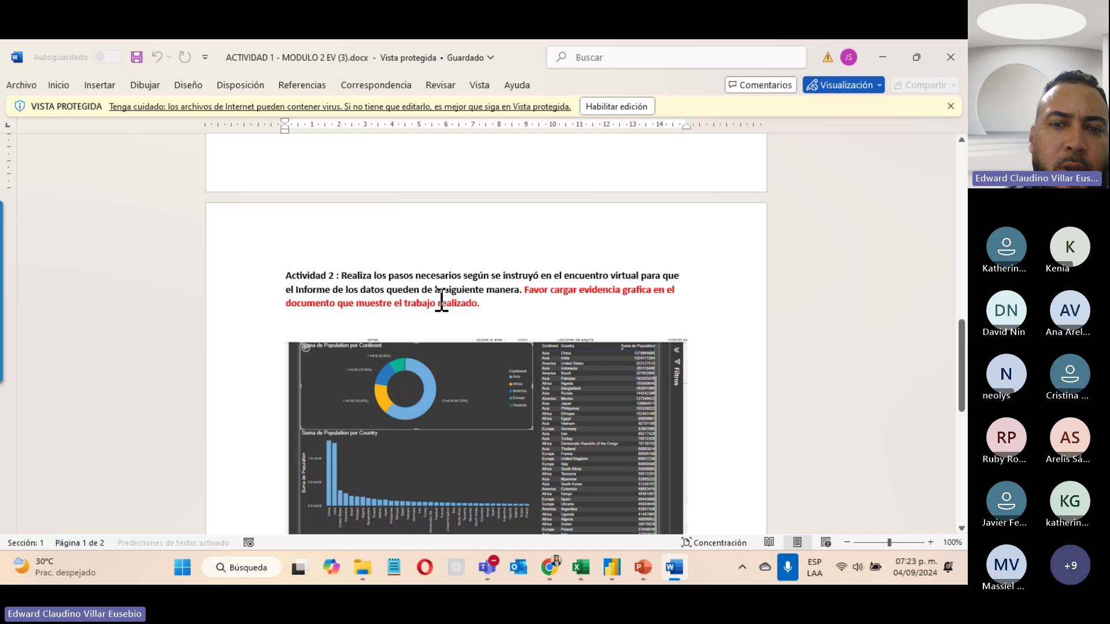
scroll(442, 301, "down", 4)
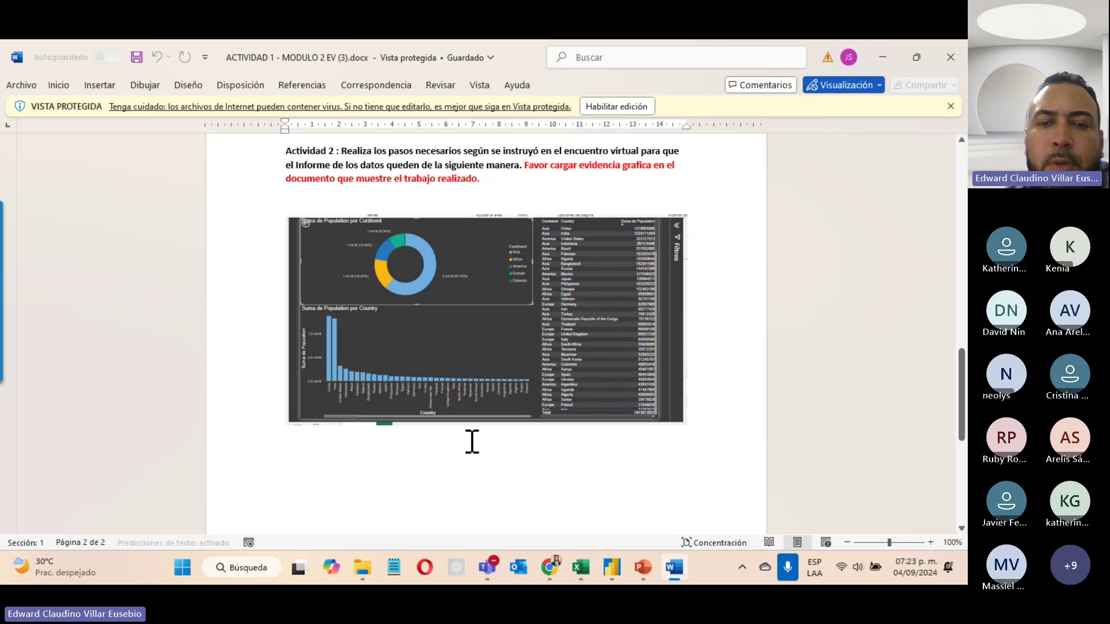
scroll(473, 442, "up", 6)
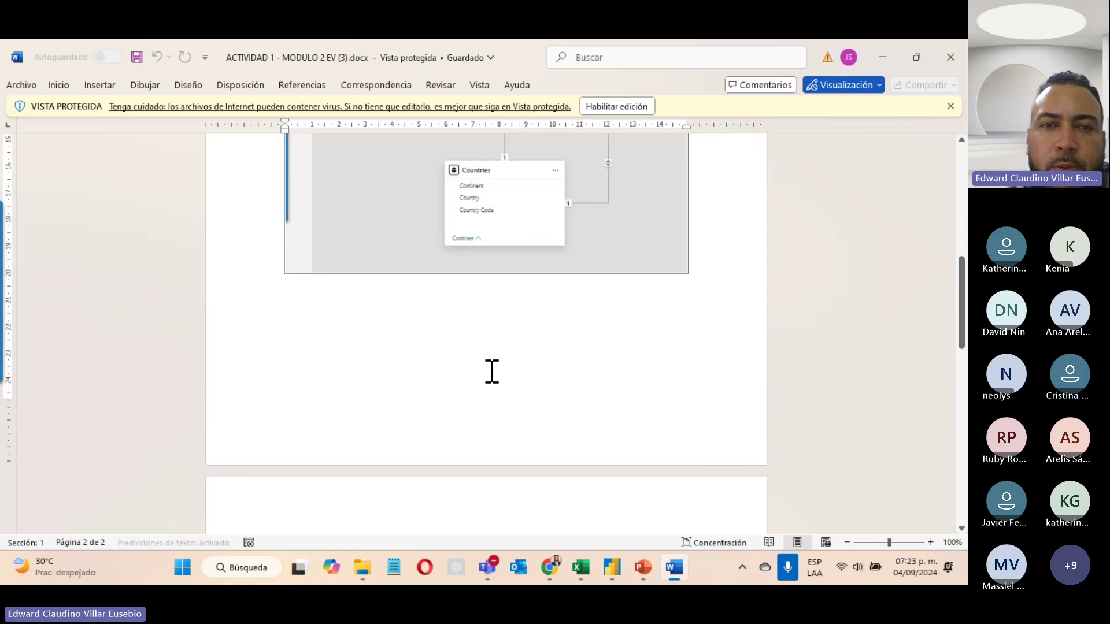
scroll(492, 371, "up", 10)
left_click(951, 57)
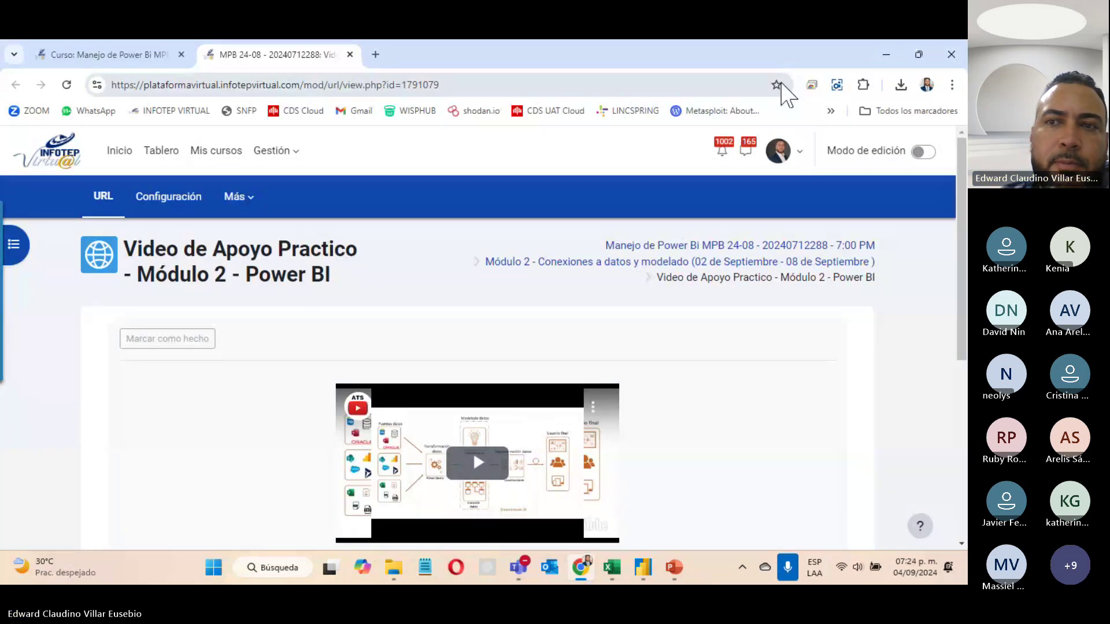
Extract the downloaded Recursos para practica.-20240904.zip to its default destination, minimize the extracted folder, and close the archive window.
left_click(900, 85)
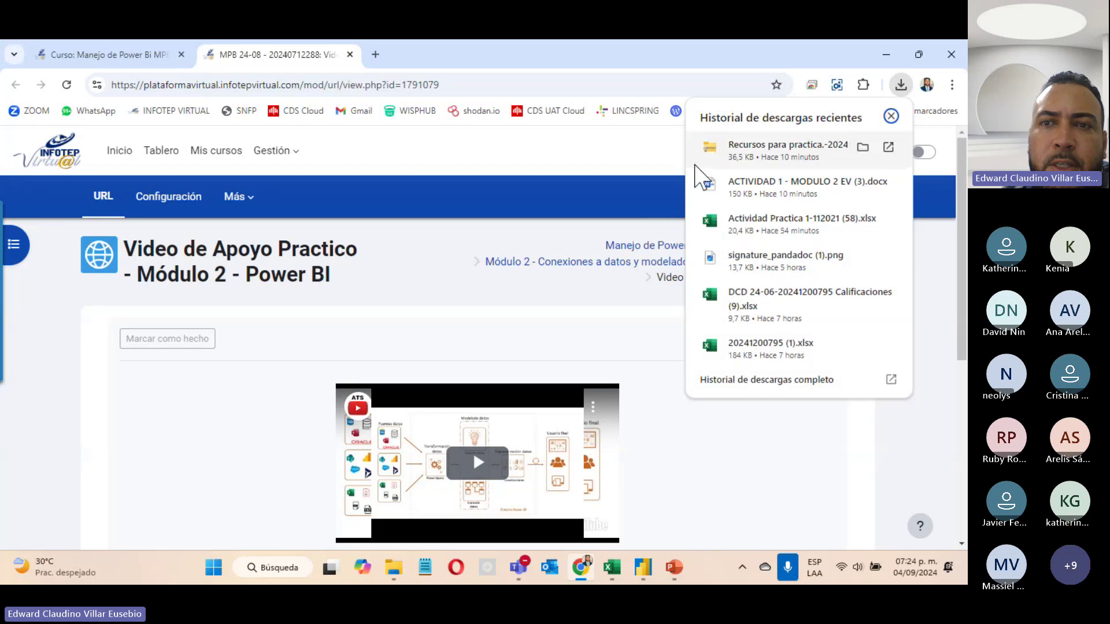
left_click(778, 153)
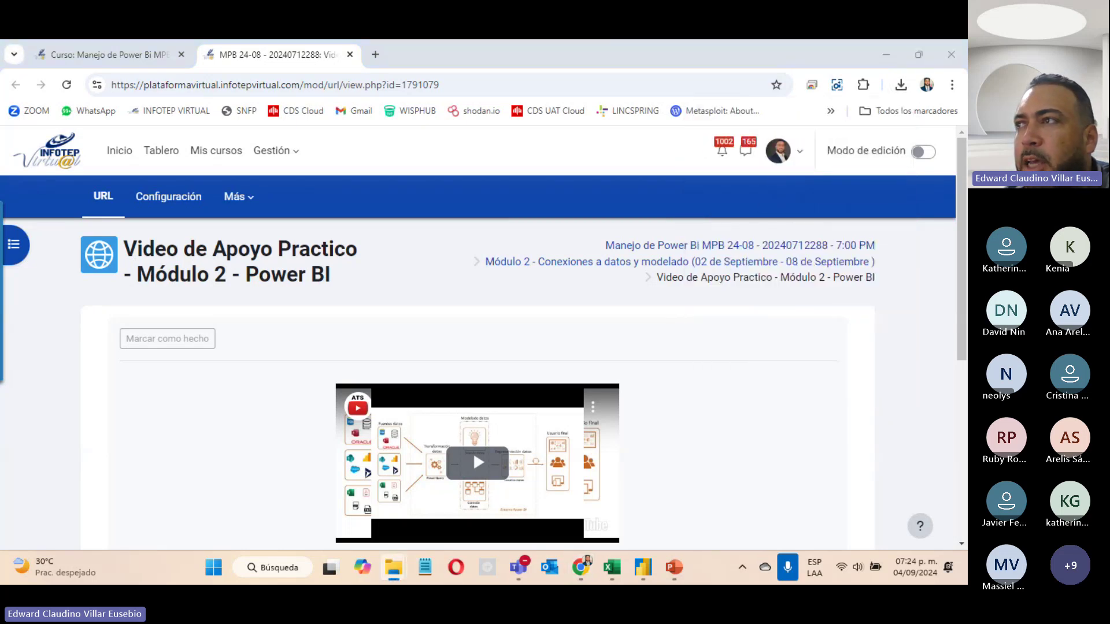
left_click_drag(521, 285, 310, 92)
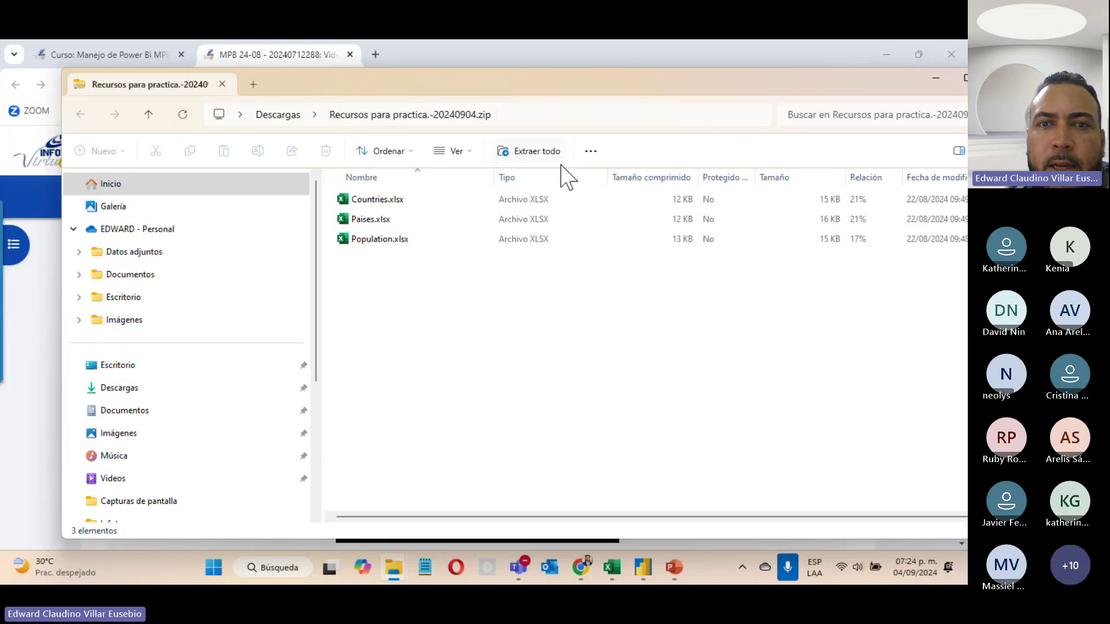
left_click(538, 151)
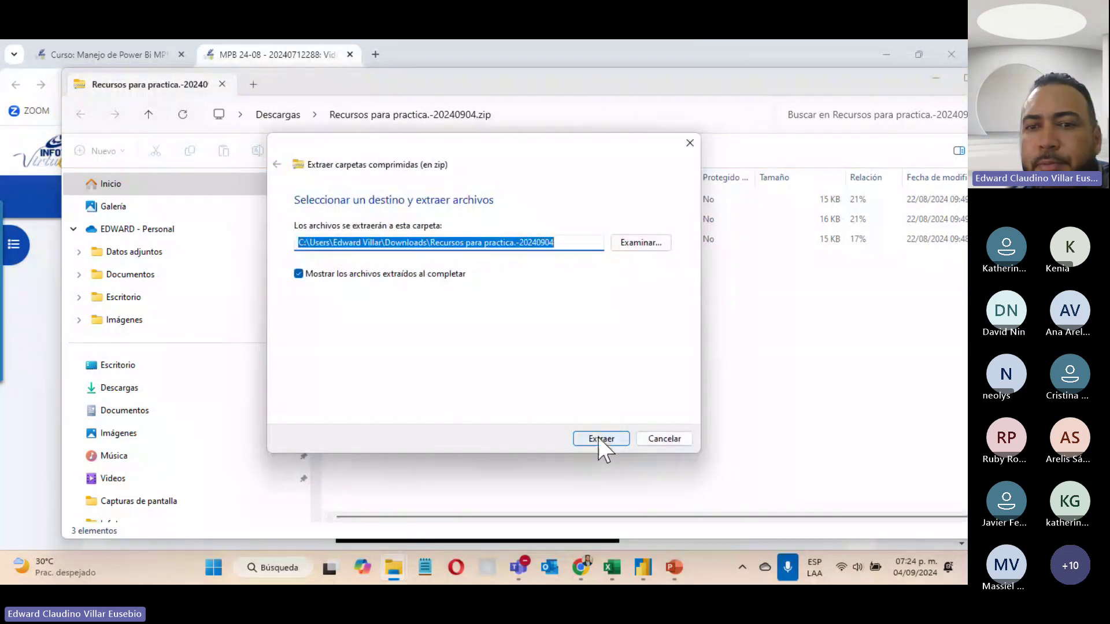
left_click(599, 438)
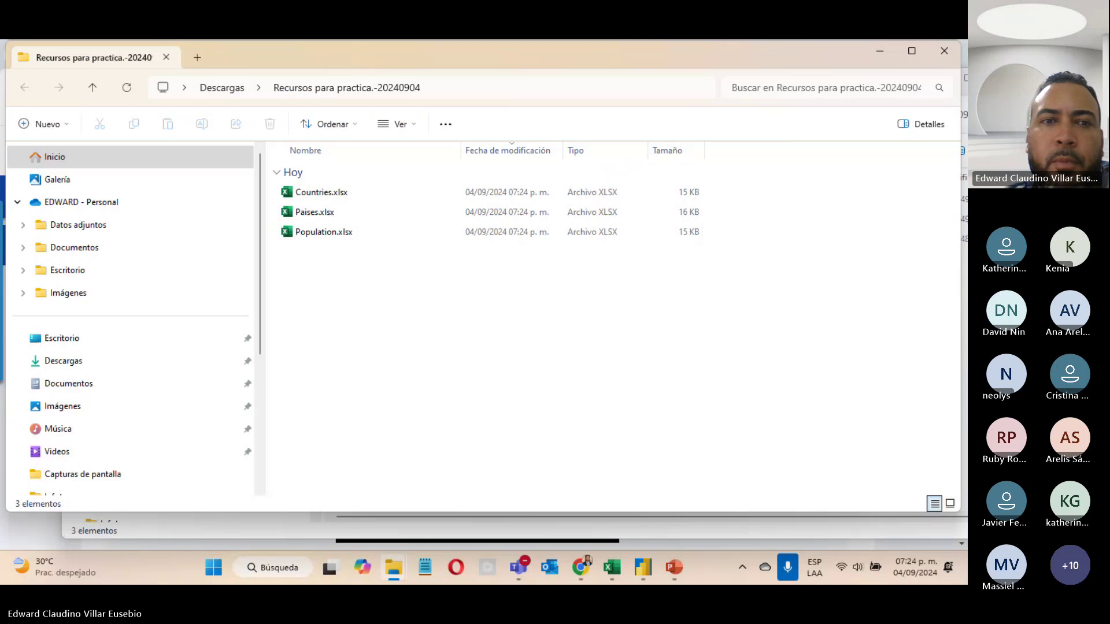
left_click(878, 54)
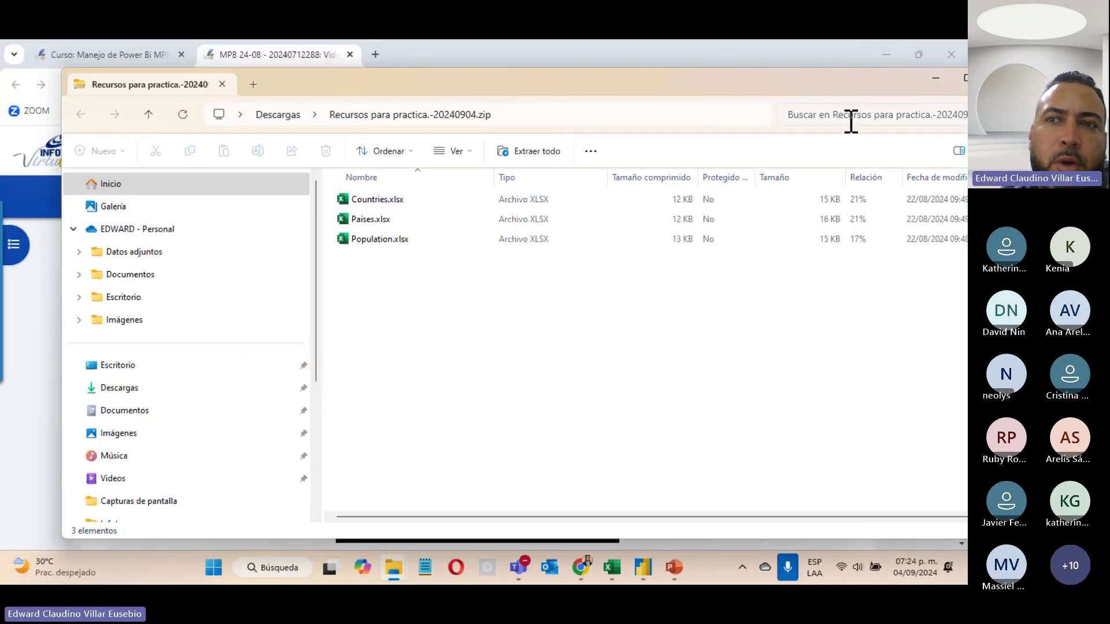
left_click_drag(897, 95, 800, 99)
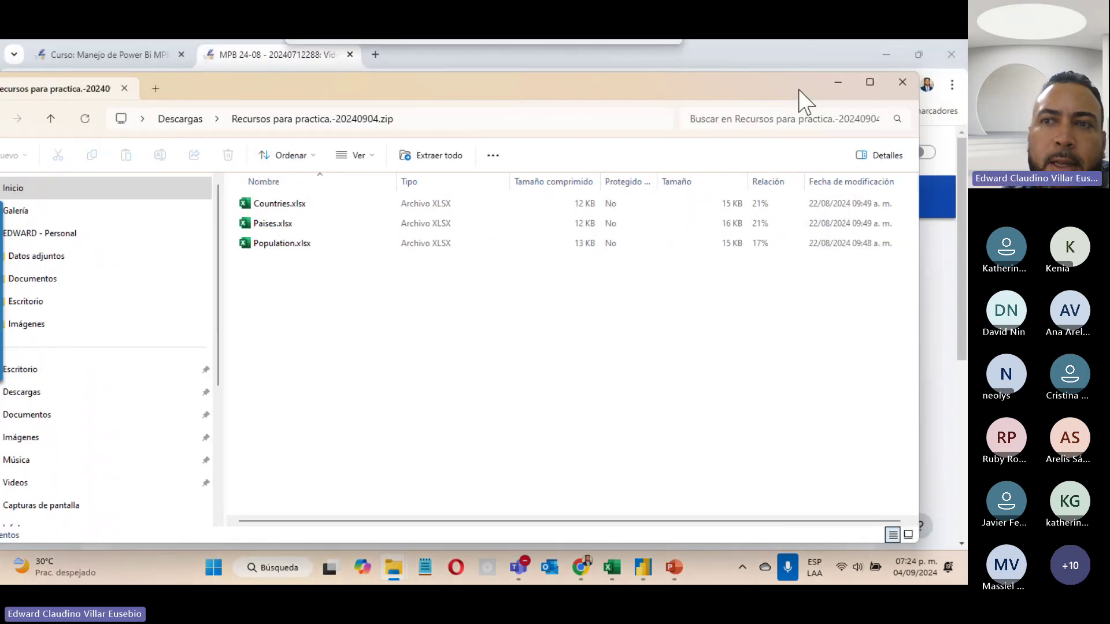
left_click(904, 82)
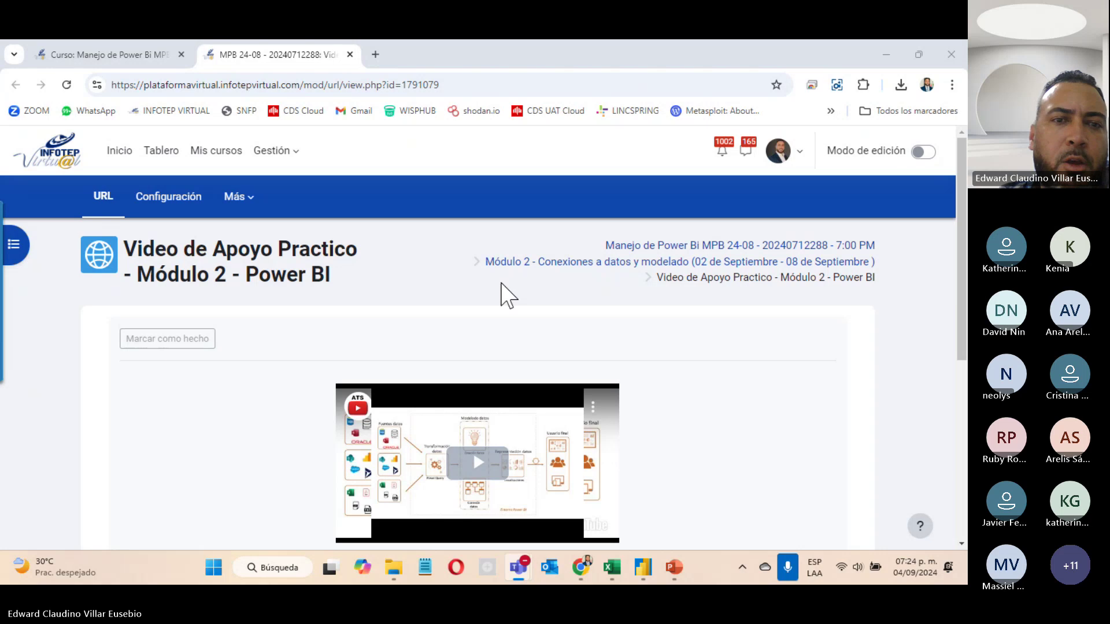
Play the Módulo 2 support video in full screen and adjust its playback volume.
left_click(477, 463)
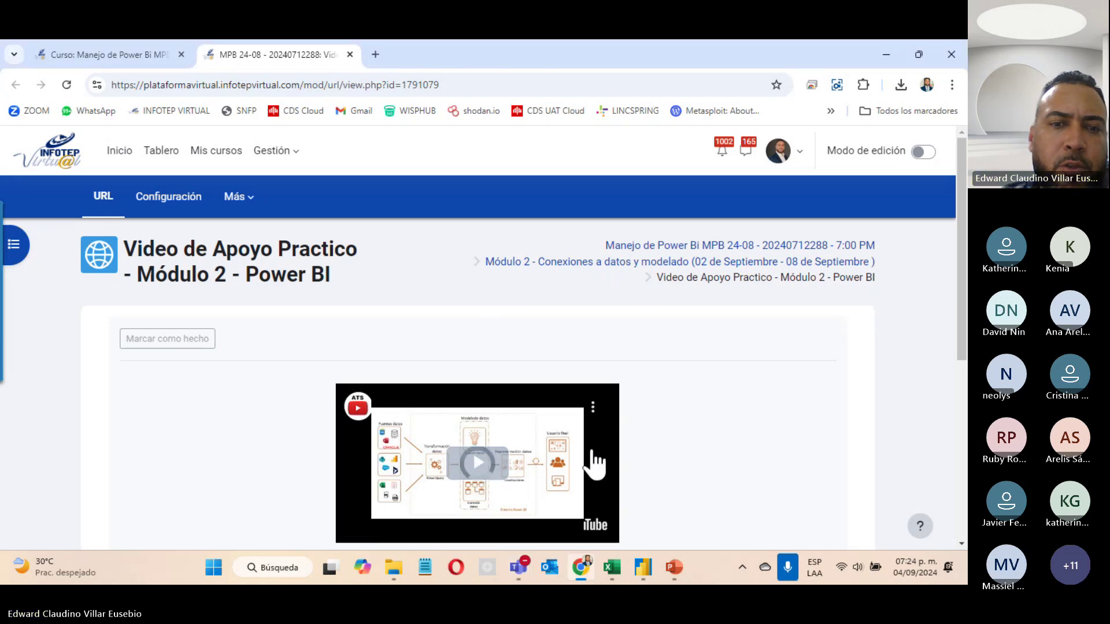
left_click(398, 533)
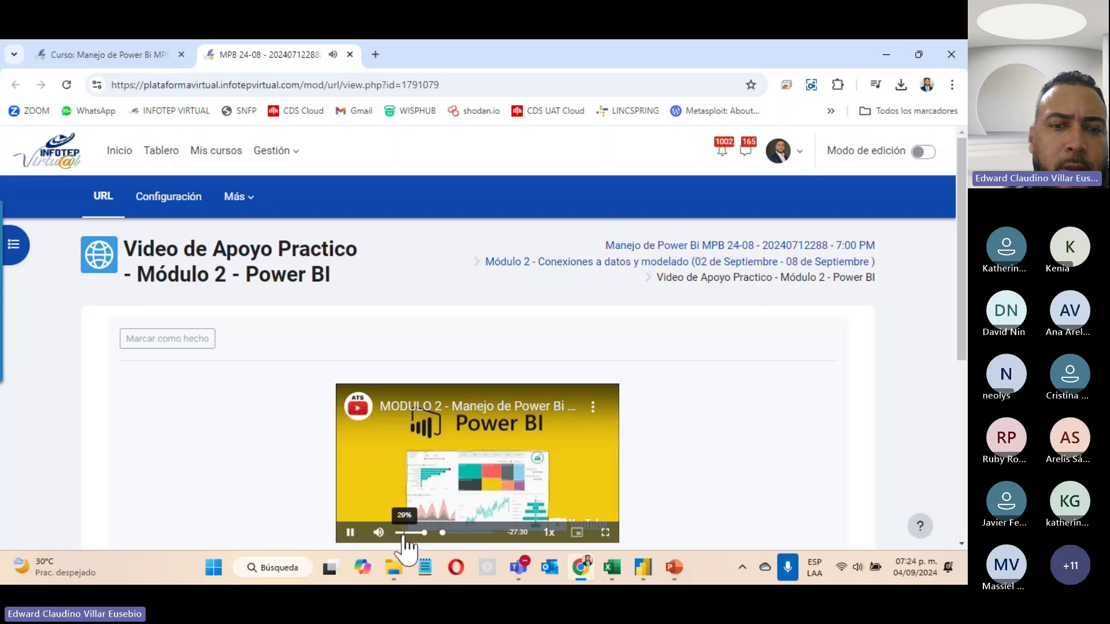
left_click_drag(398, 532, 403, 532)
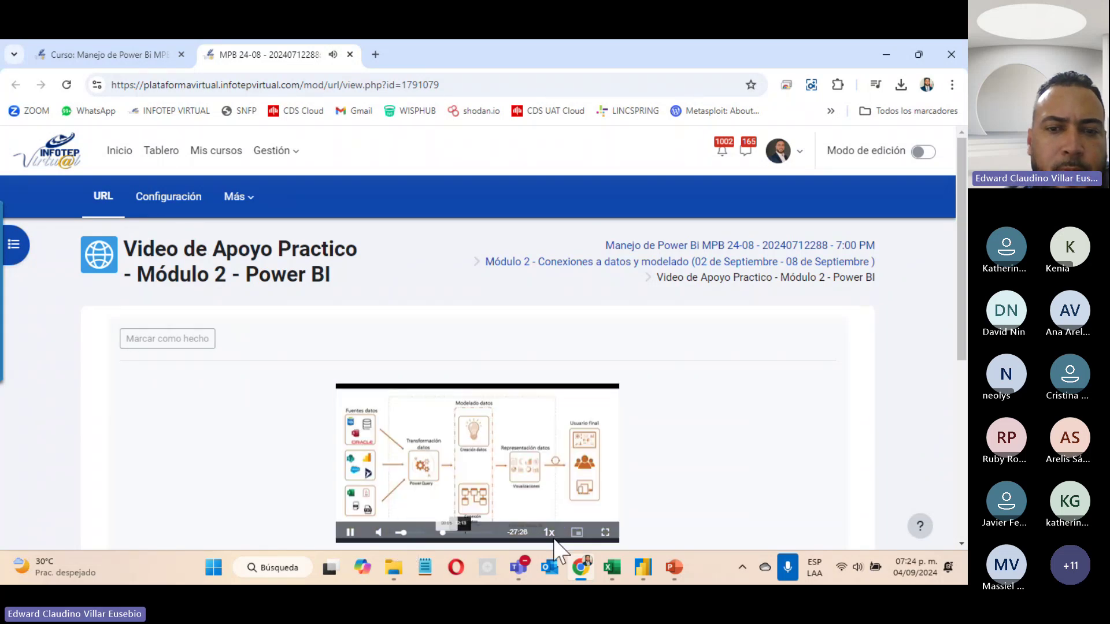
left_click(605, 532)
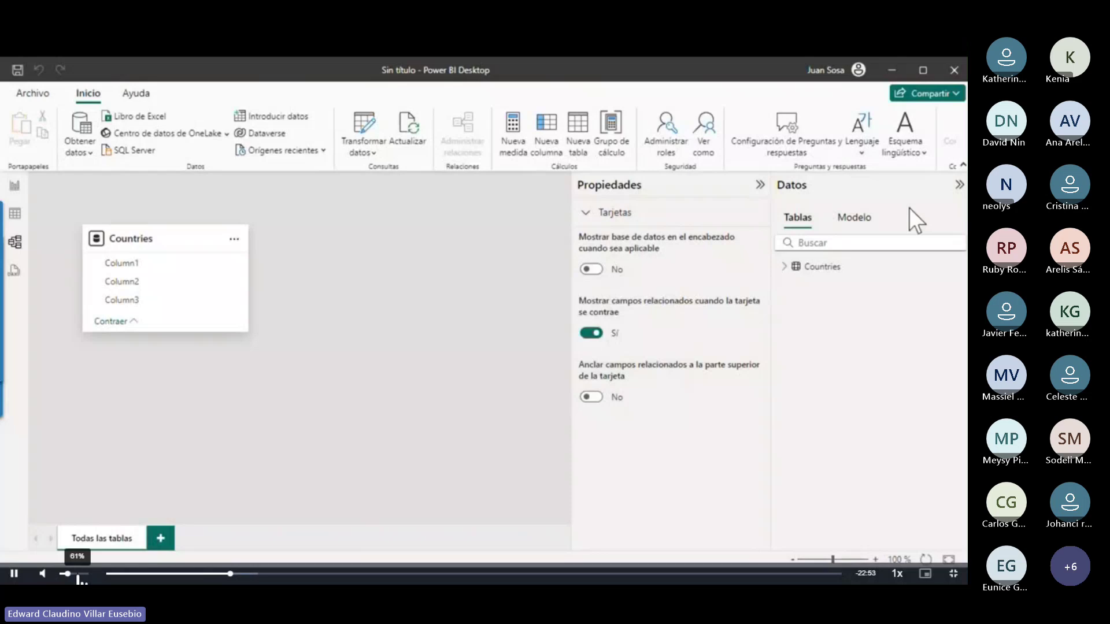
left_click(78, 575)
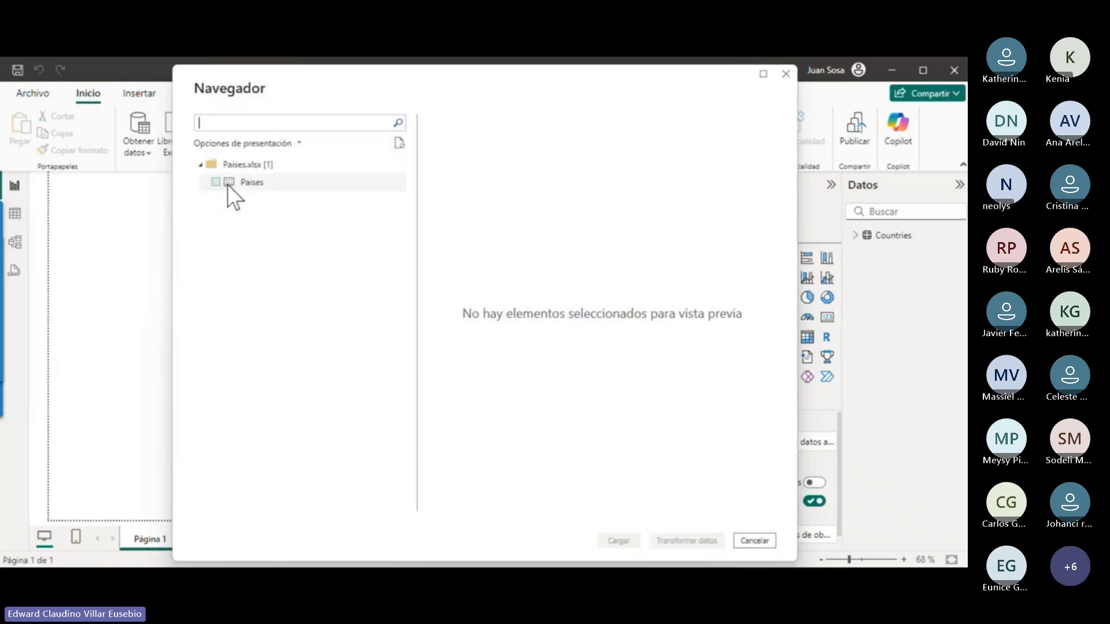
Load the Paises sheet from Paises.xlsx and import the Population sheet from Population.xlsx.
left_click(214, 183)
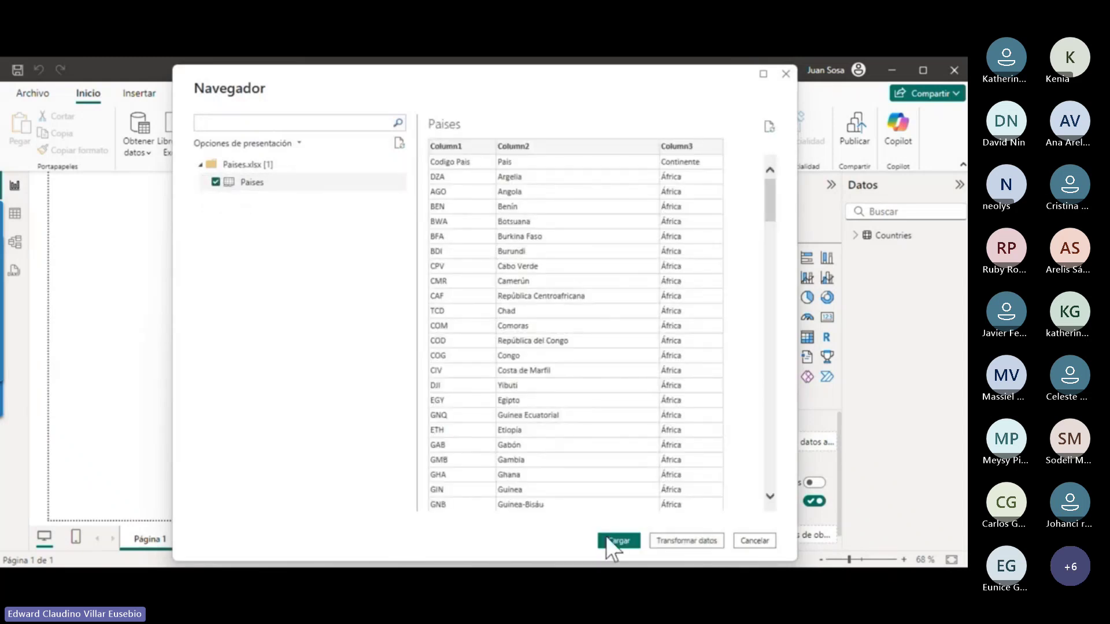
left_click(613, 541)
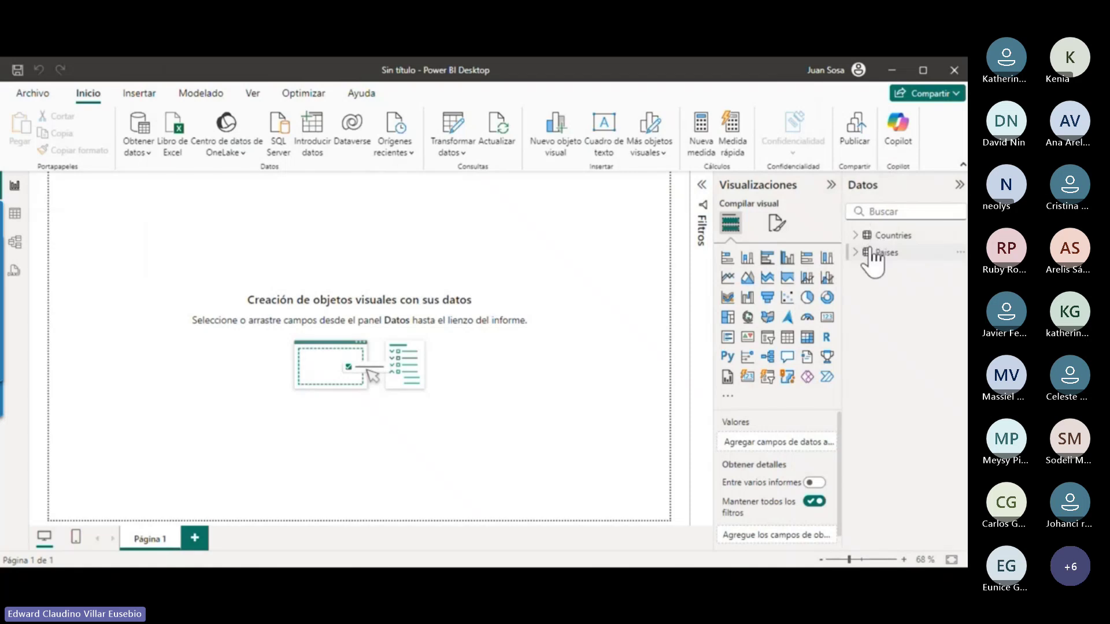
left_click(164, 149)
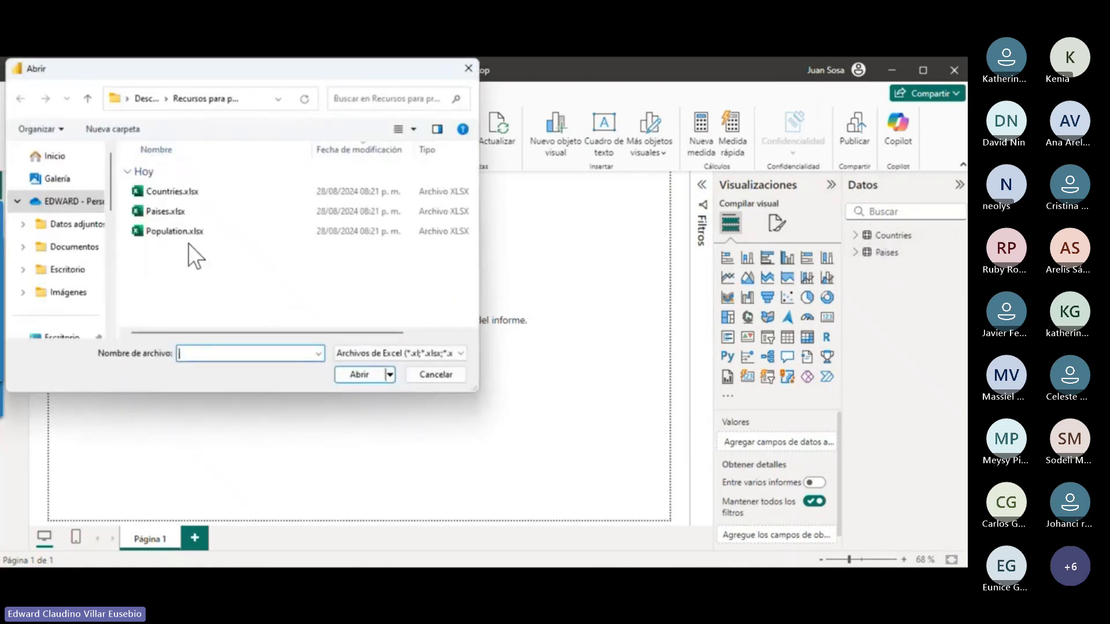
left_click(153, 233)
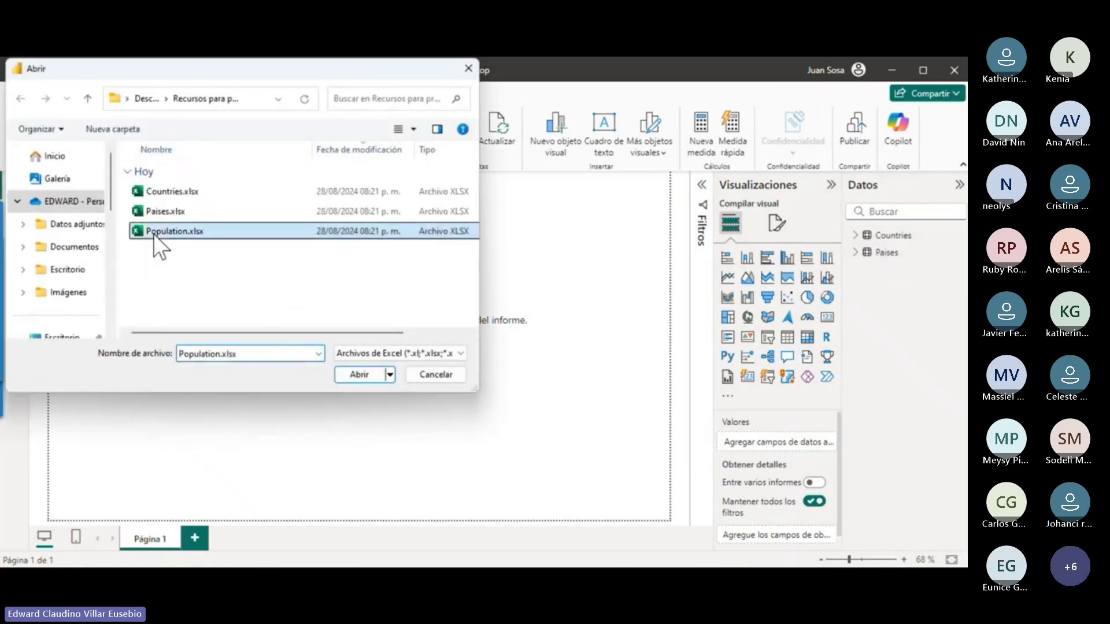
left_click(358, 374)
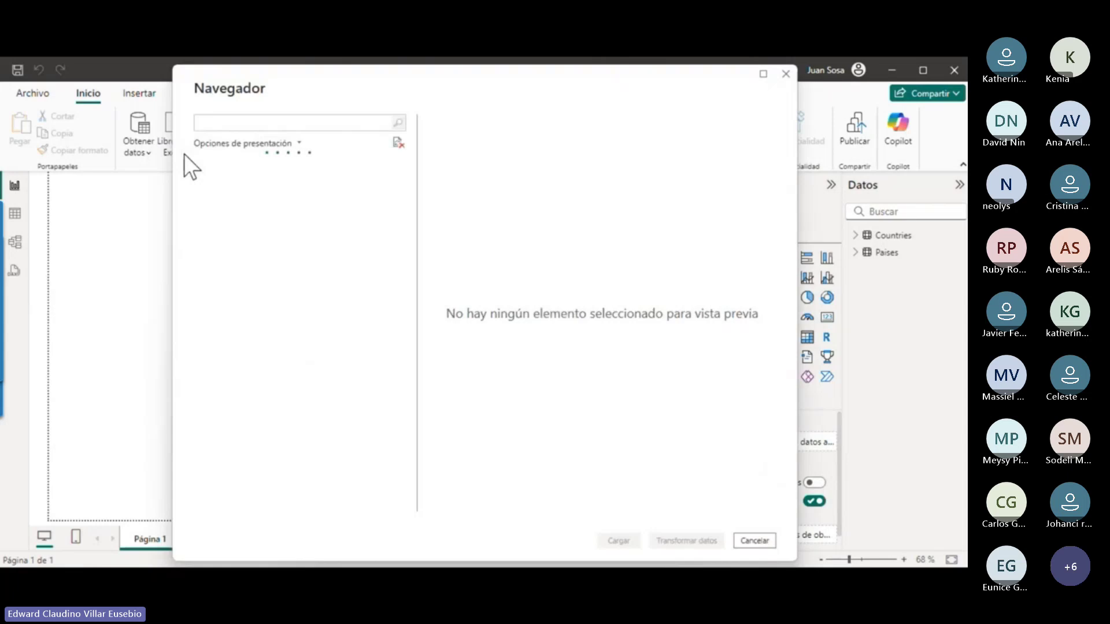
left_click(216, 182)
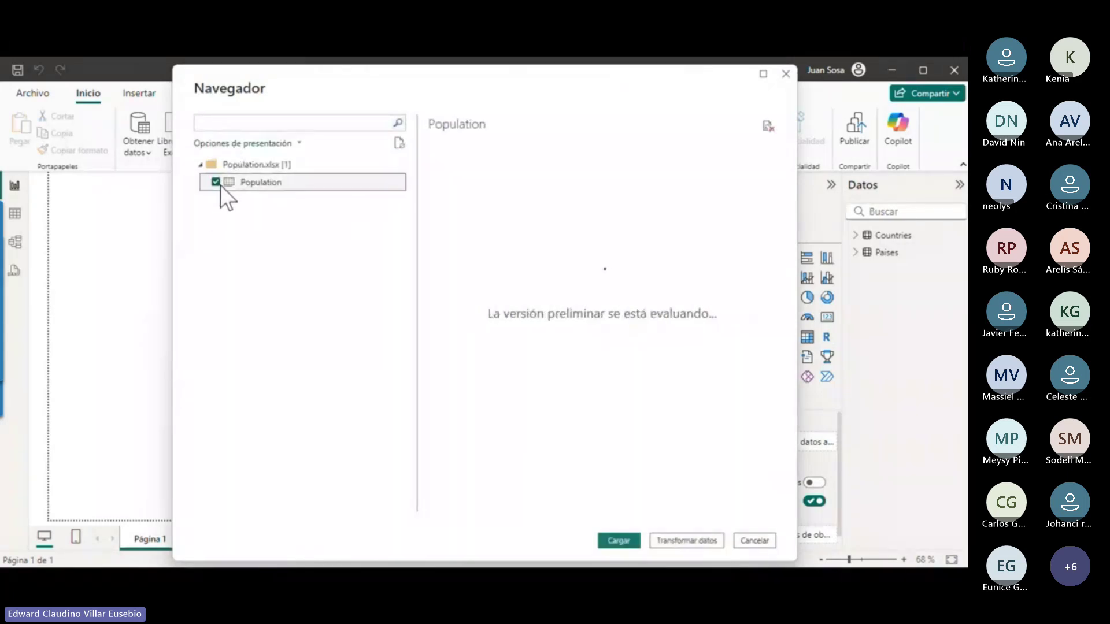
left_click(619, 540)
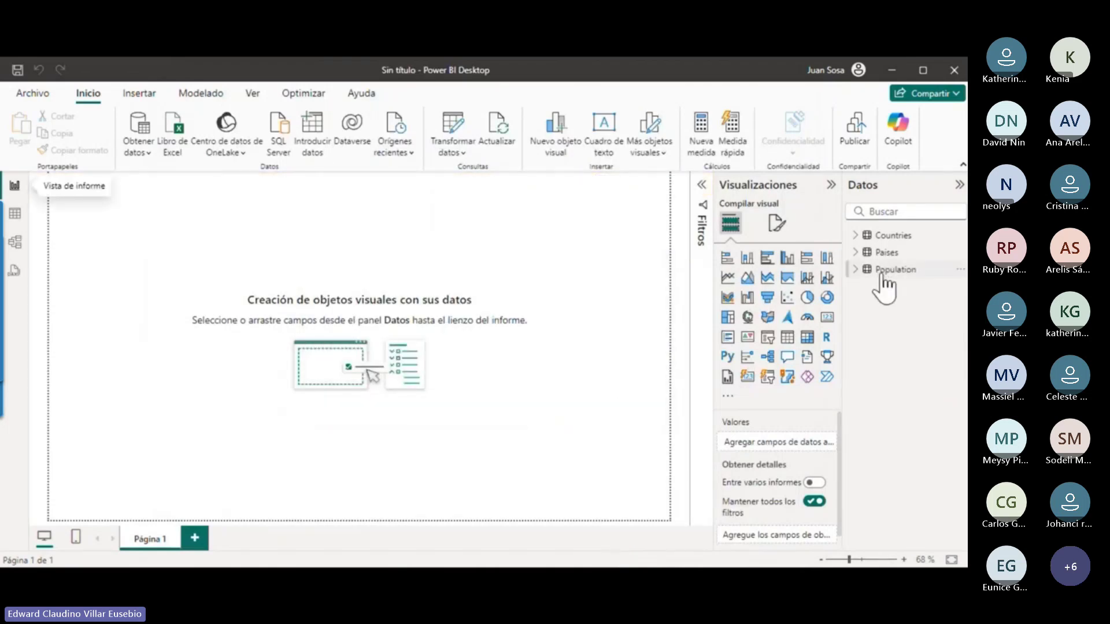
Expand the Countries, Paises and Population tables to show their fields.
left_click(864, 239)
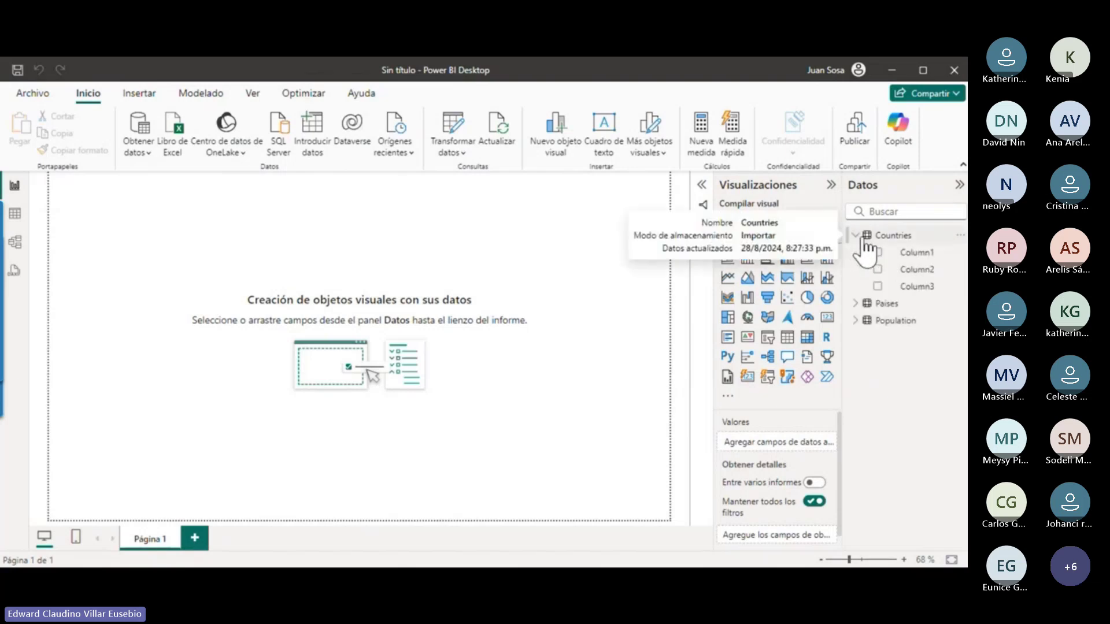
left_click(865, 305)
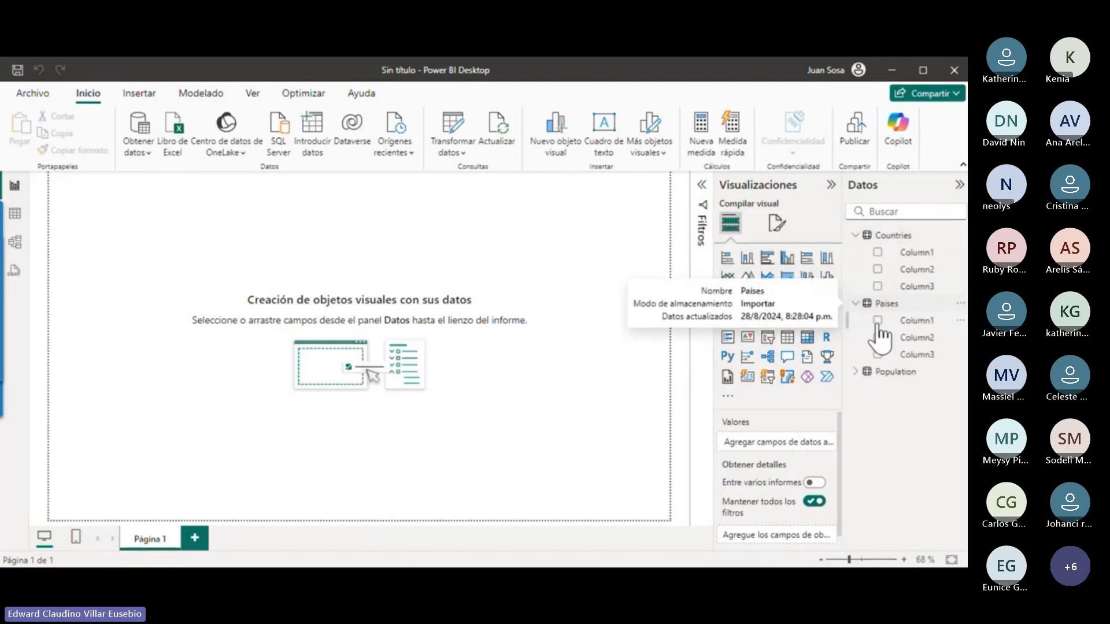
left_click(860, 373)
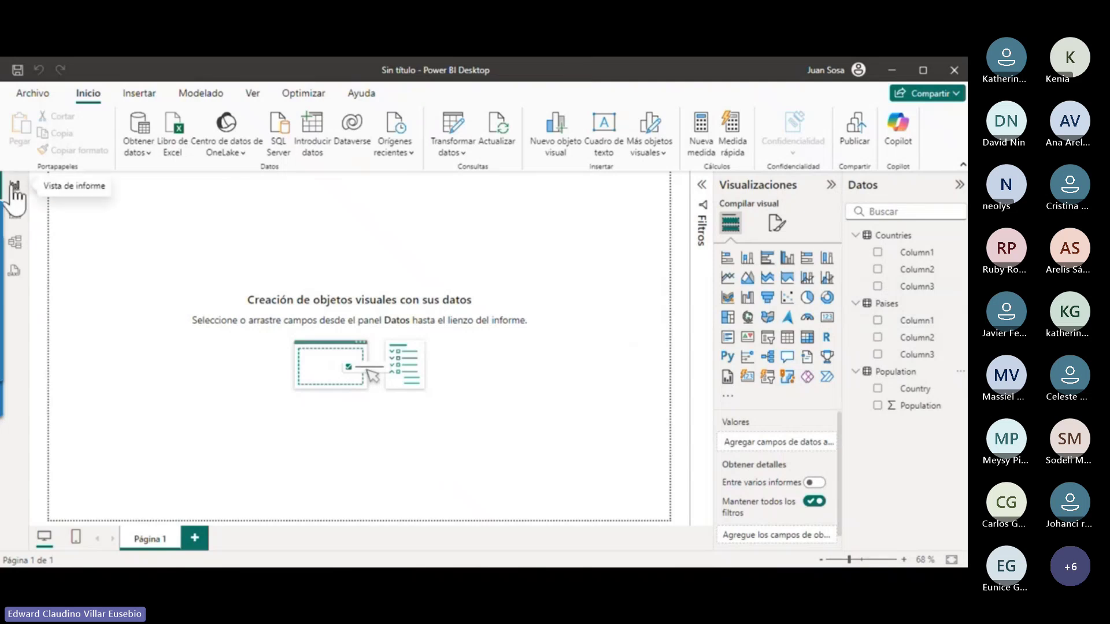
View the Countries table data and examine Column1, Column2 and Column3 one after another.
left_click(16, 215)
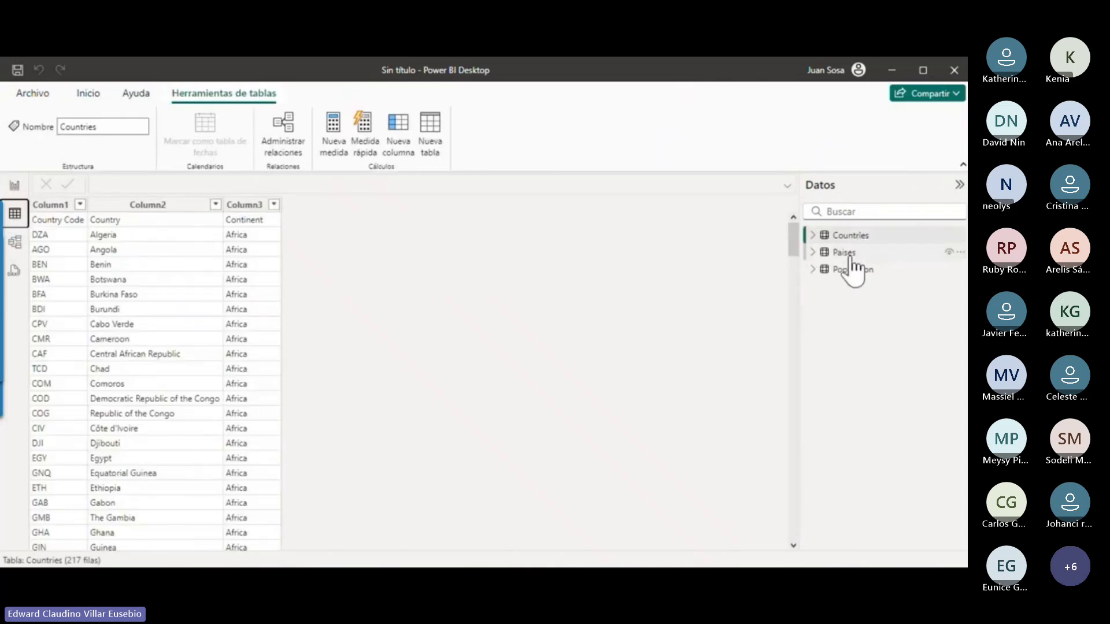
left_click(58, 223)
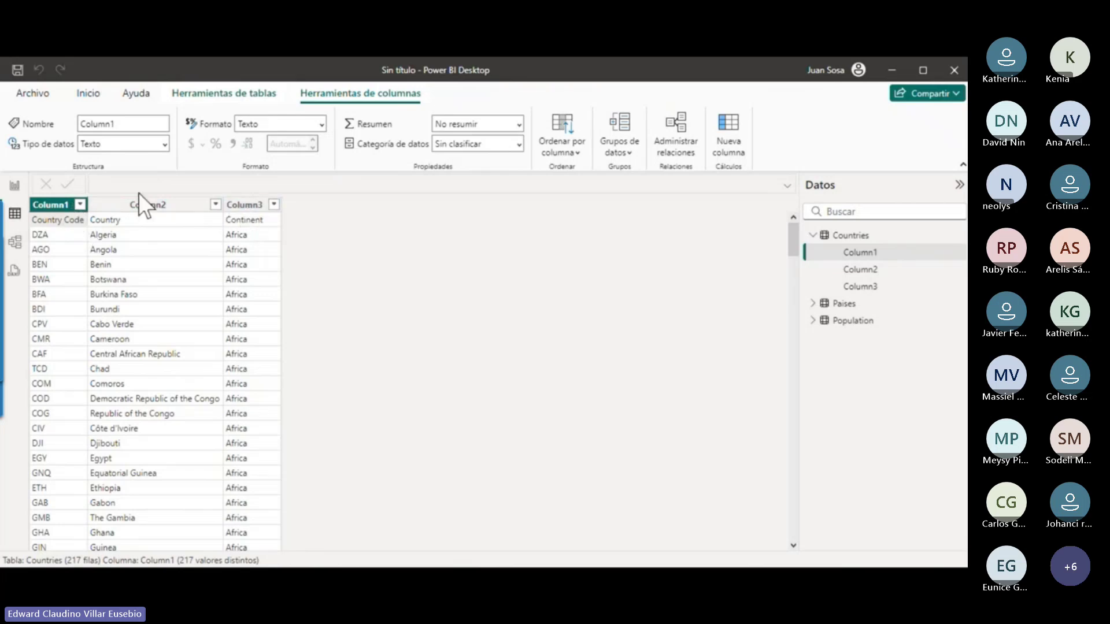
left_click(882, 254)
left_click(848, 270)
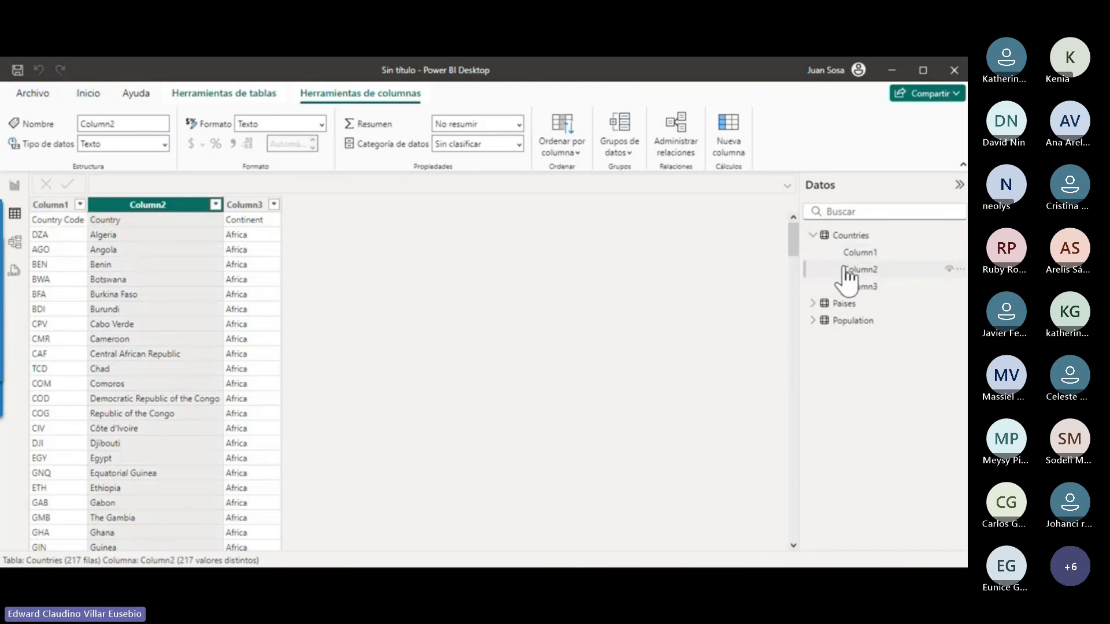
left_click(856, 288)
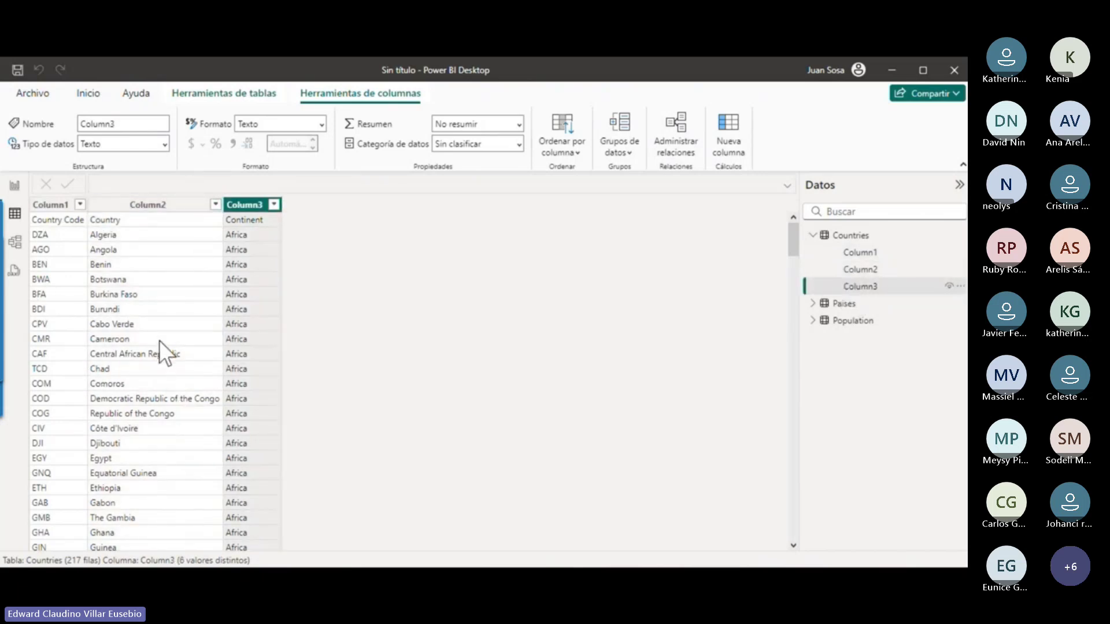
Rearrange the model diagram with Paises below and between the other tables and Population closer to Countries.
left_click(20, 250)
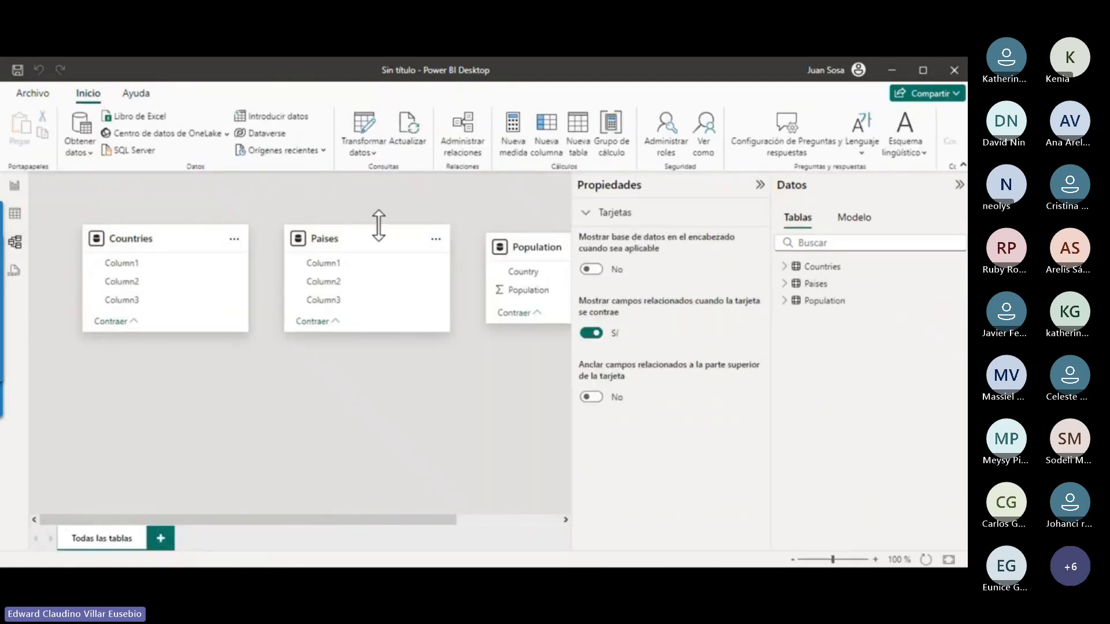
left_click_drag(370, 241, 361, 374)
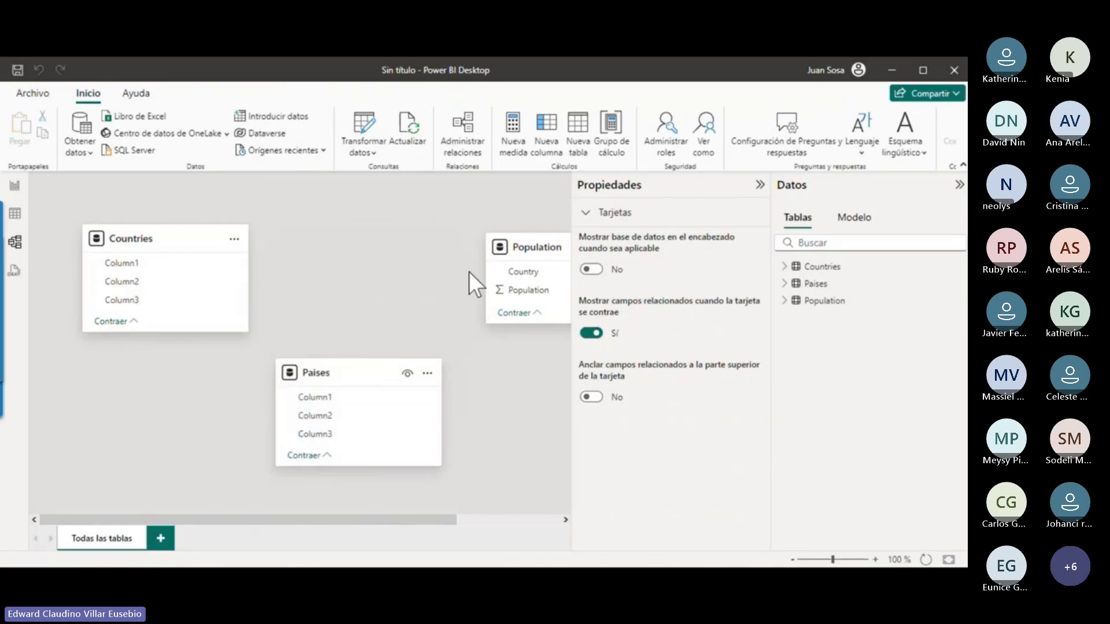
left_click_drag(534, 246, 440, 238)
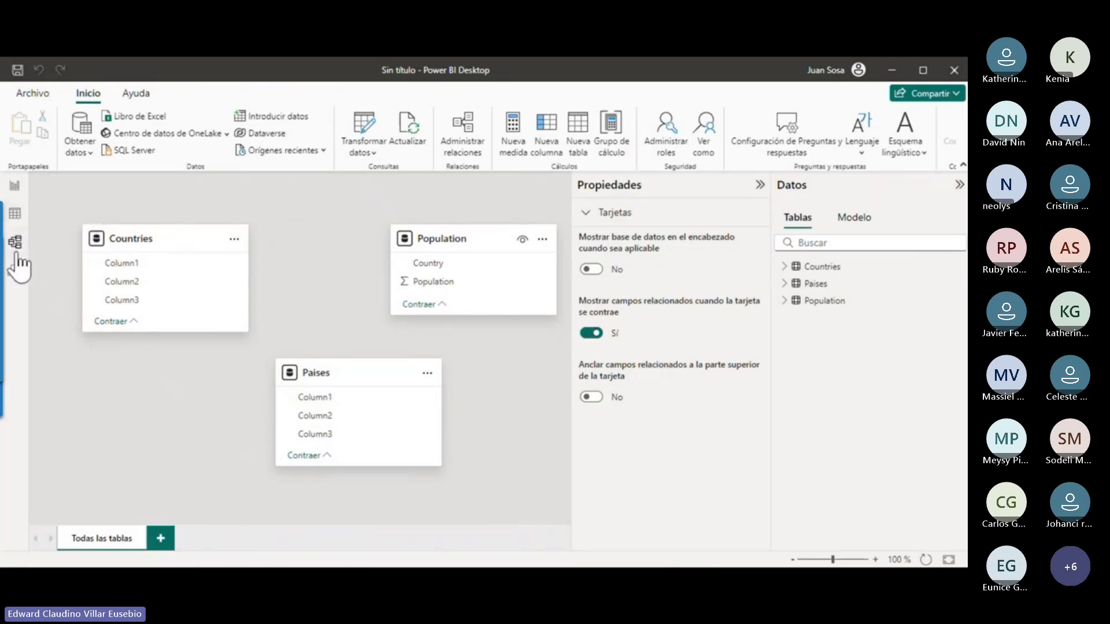
Return to the Countries table data and review the available general, table and column commands.
left_click(15, 214)
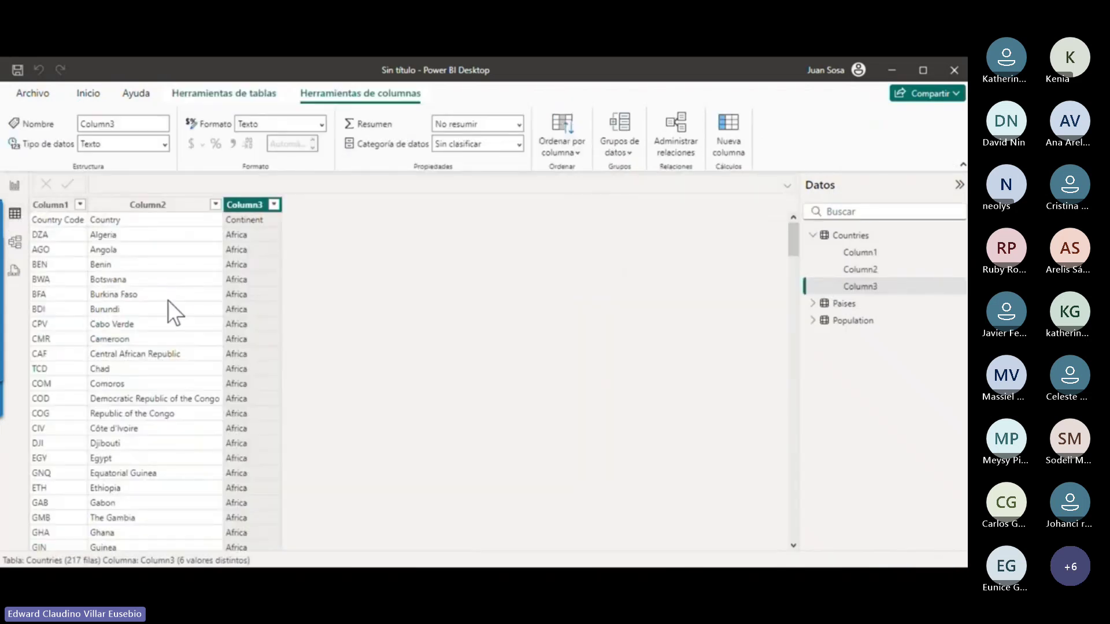
left_click(87, 95)
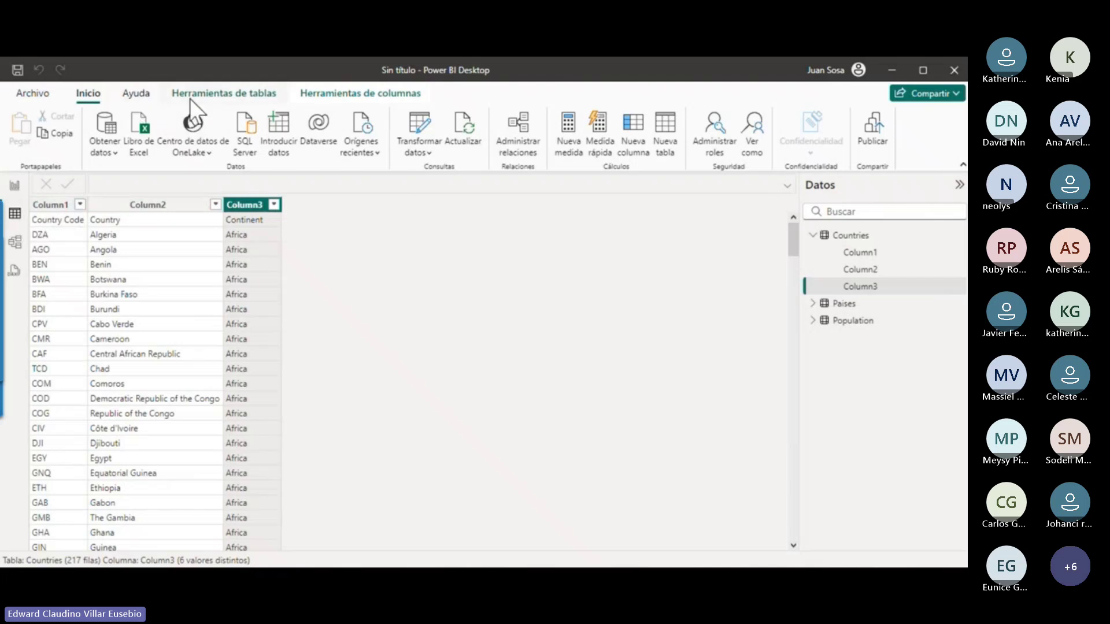
left_click(211, 96)
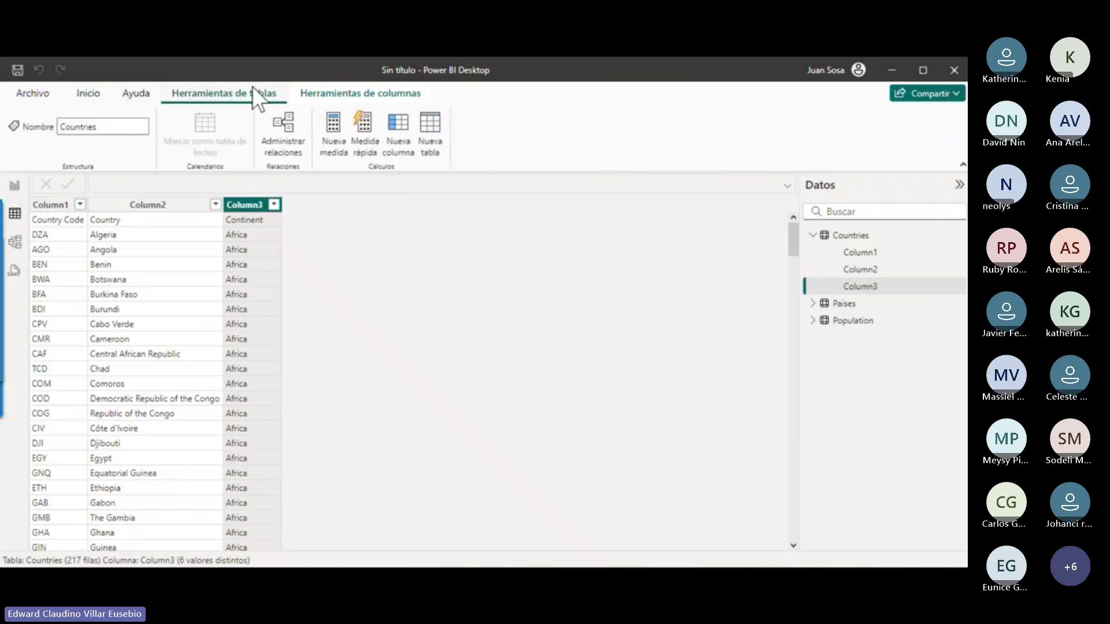
left_click(335, 94)
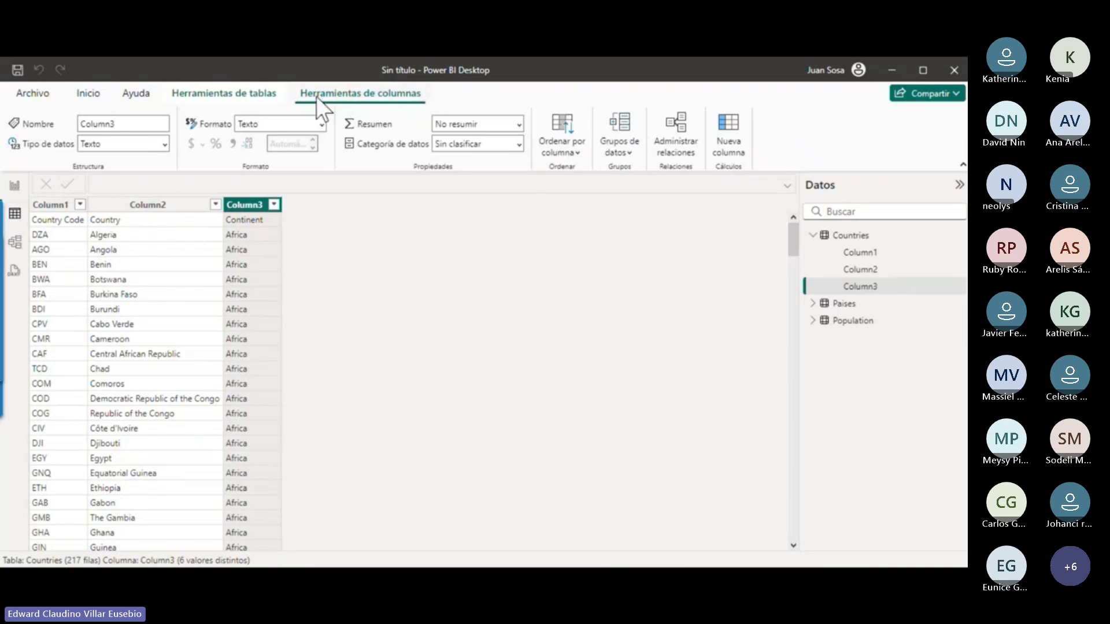
left_click(86, 94)
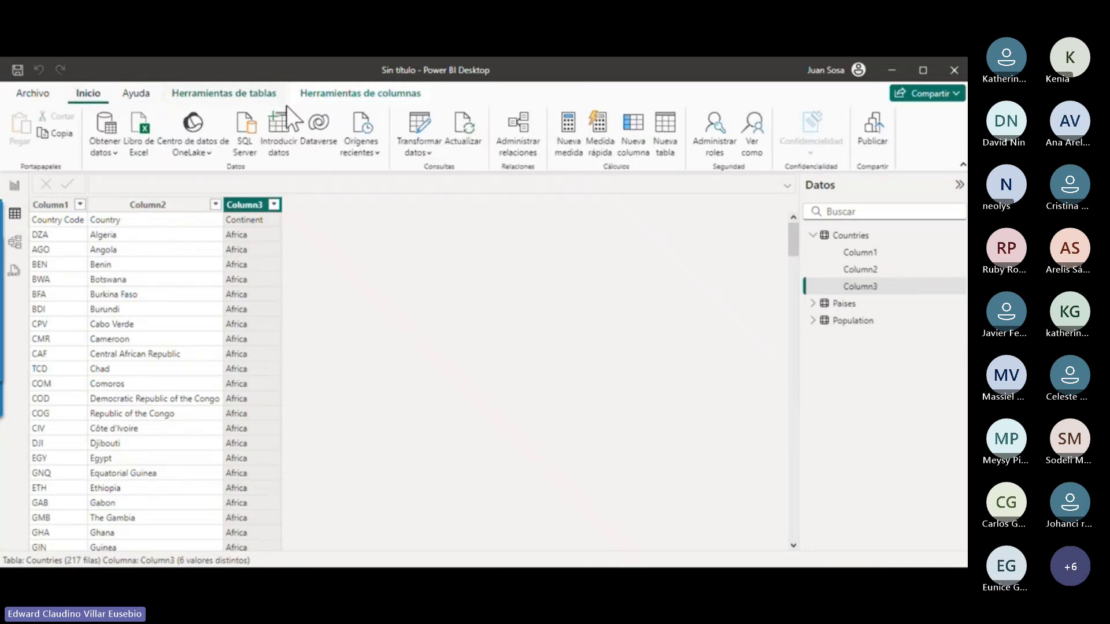
Open the Power Query Editor and promote the first row of the Countries query to column headers.
left_click(420, 152)
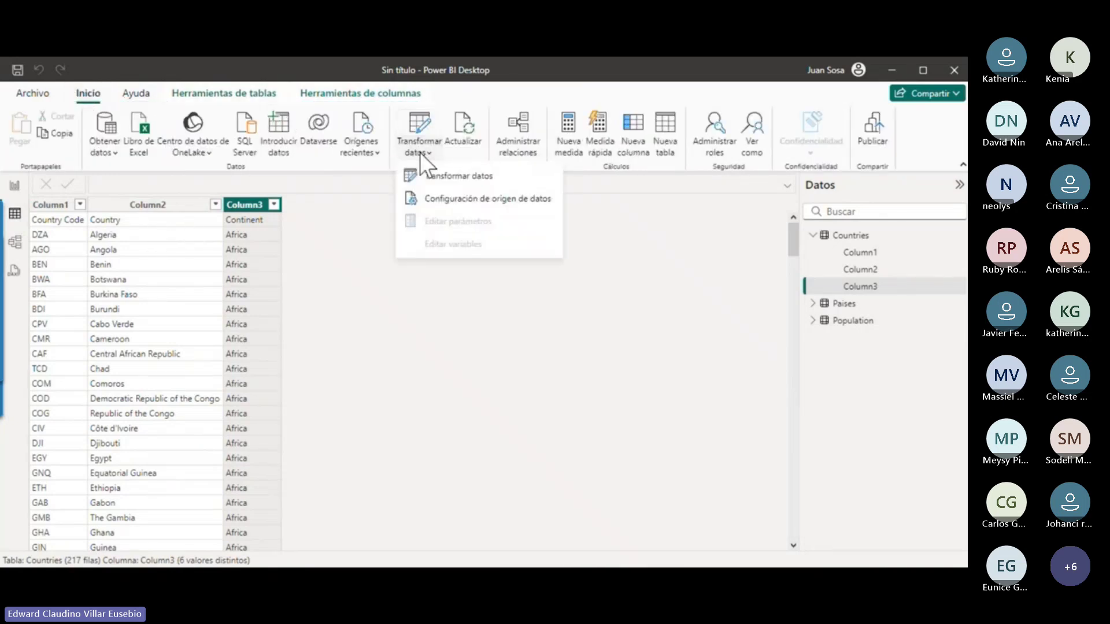
left_click(442, 174)
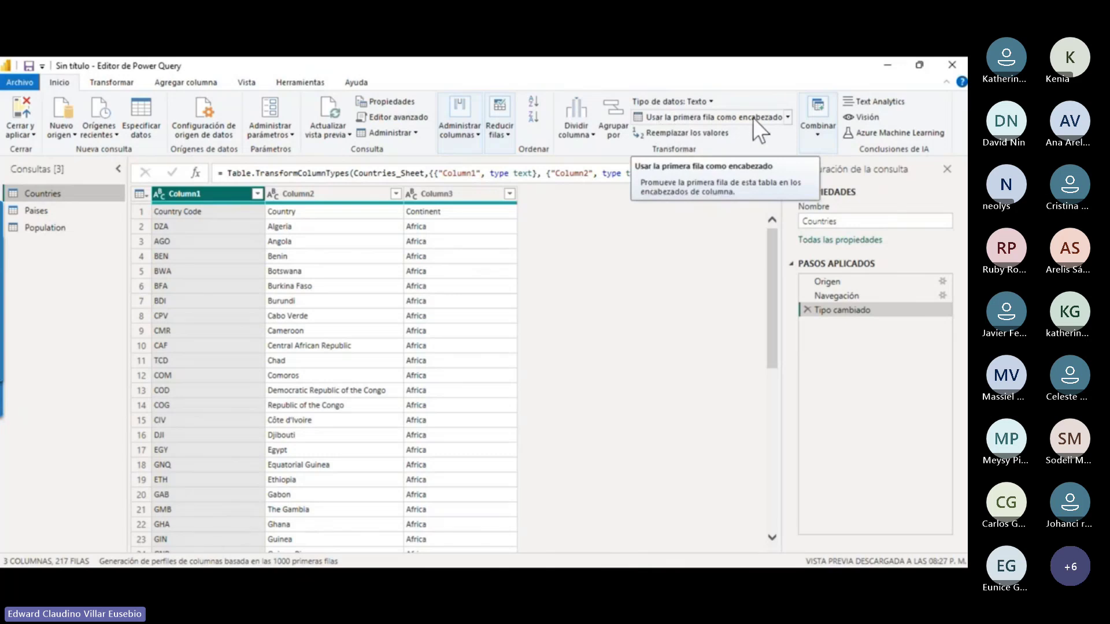
left_click(672, 116)
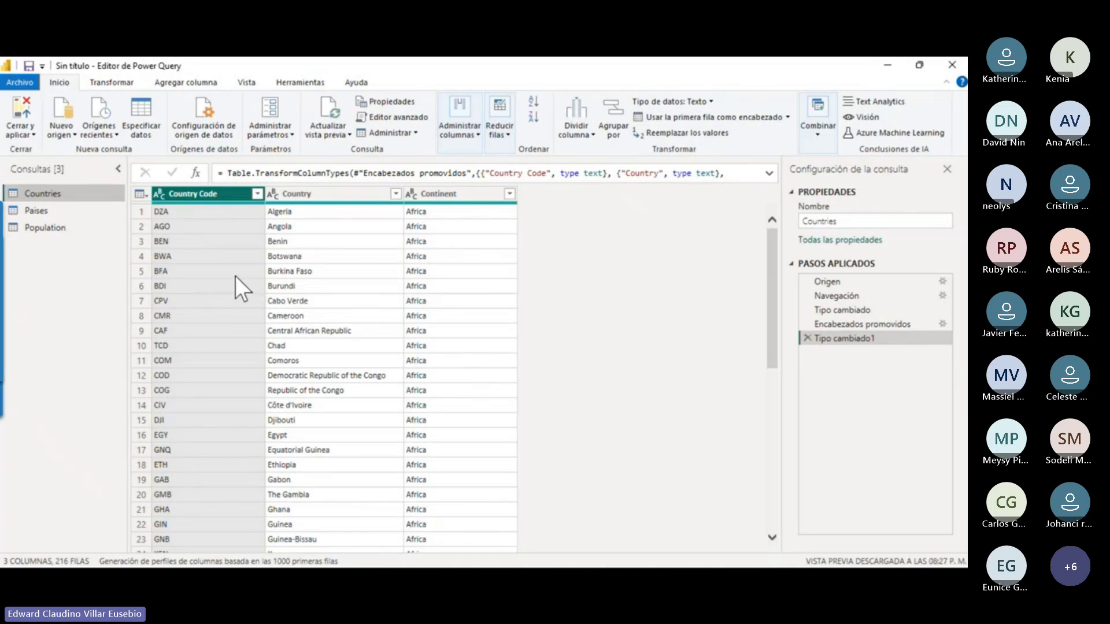
Return to the Countries table data and expand the Population and Paises tables to show their fields.
key("alt+Tab")
left_click(813, 320)
left_click(813, 304)
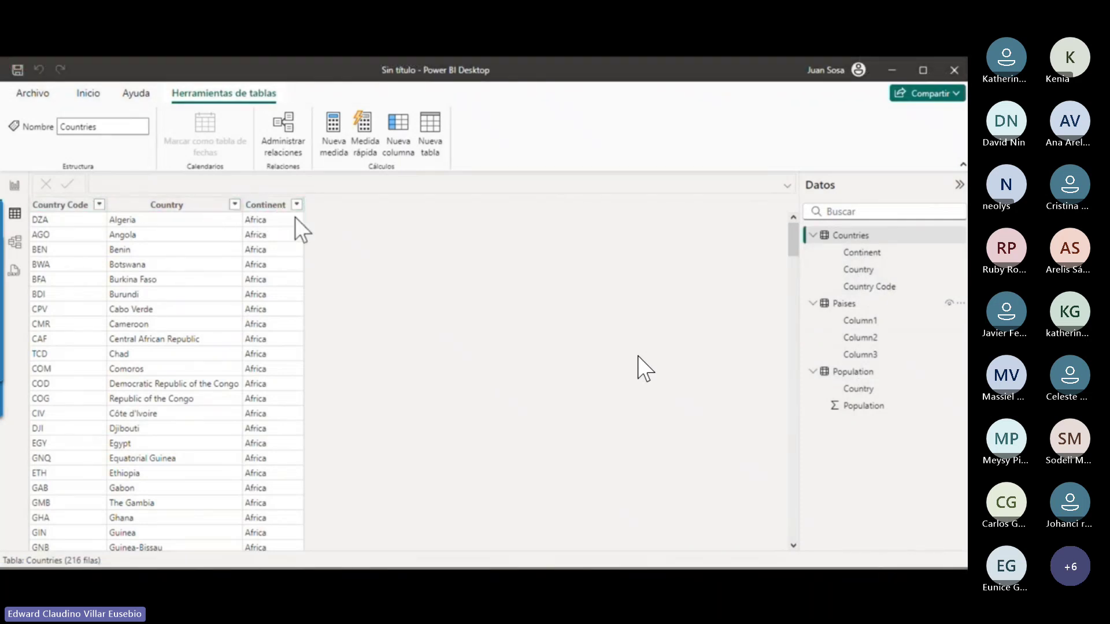
Pause the support video and exit full screen.
left_click(646, 368)
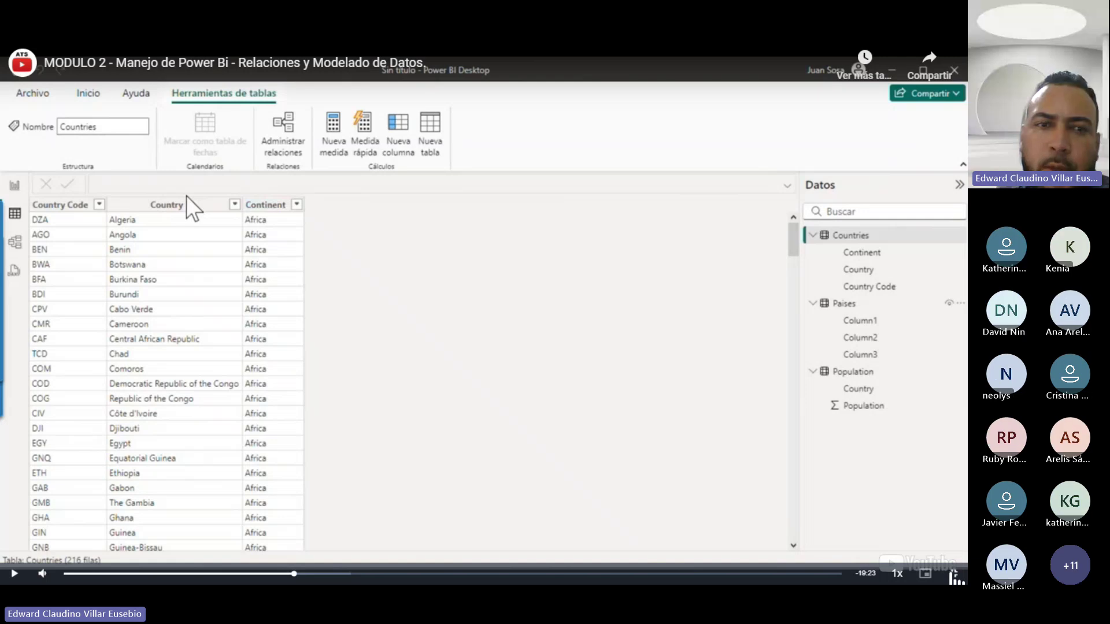
key("Escape")
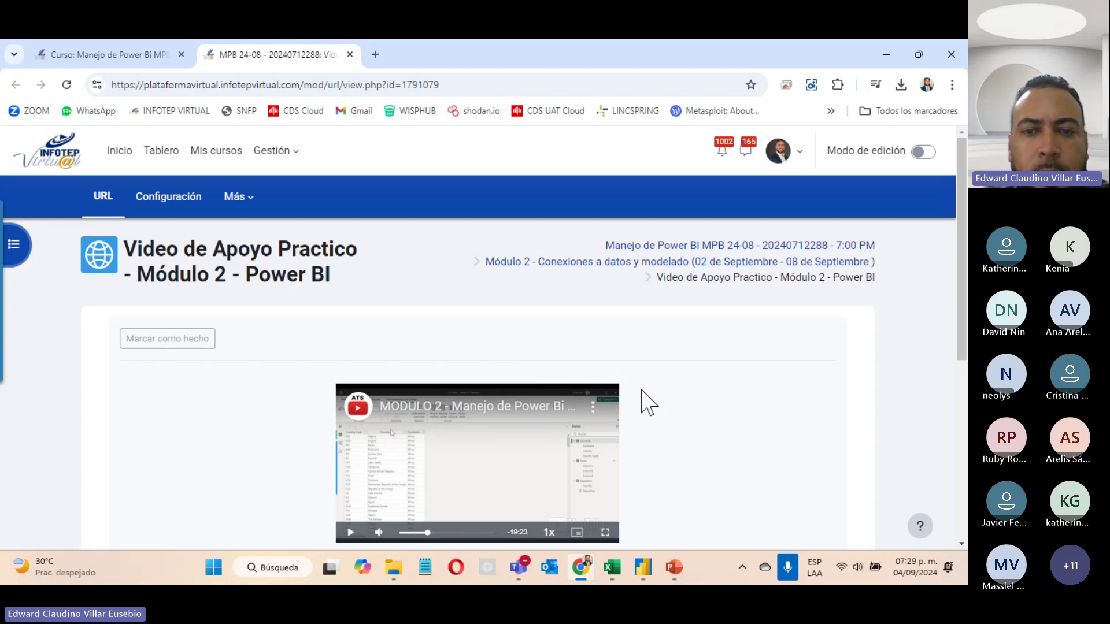
Switch to Power BI Desktop, start a blank report, and close the prueba 3 report without saving its changes.
left_click(642, 580)
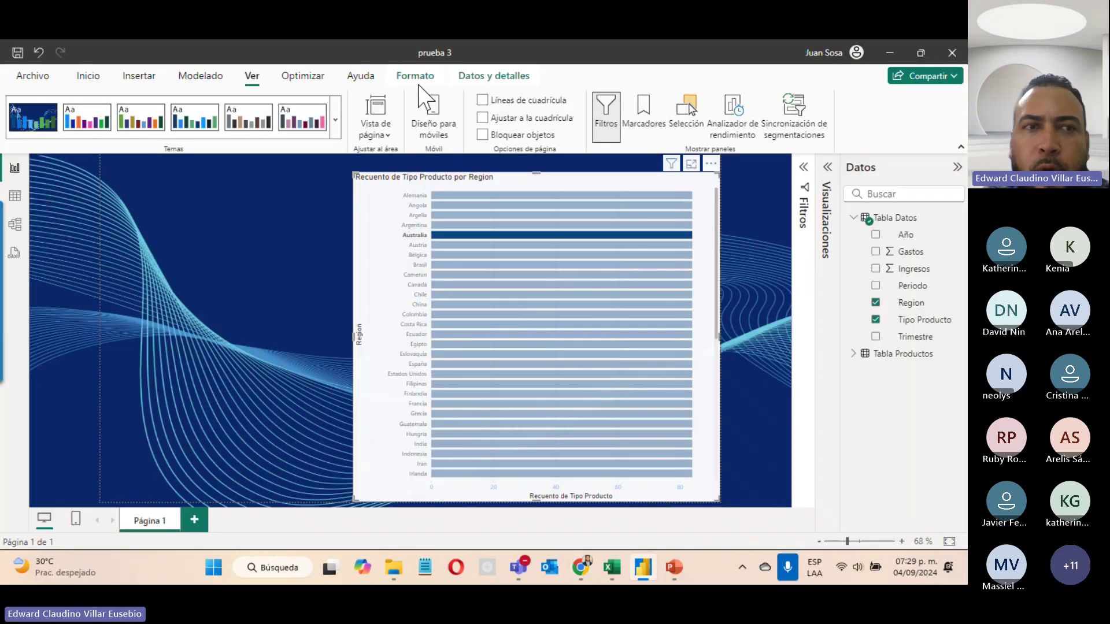
left_click(33, 77)
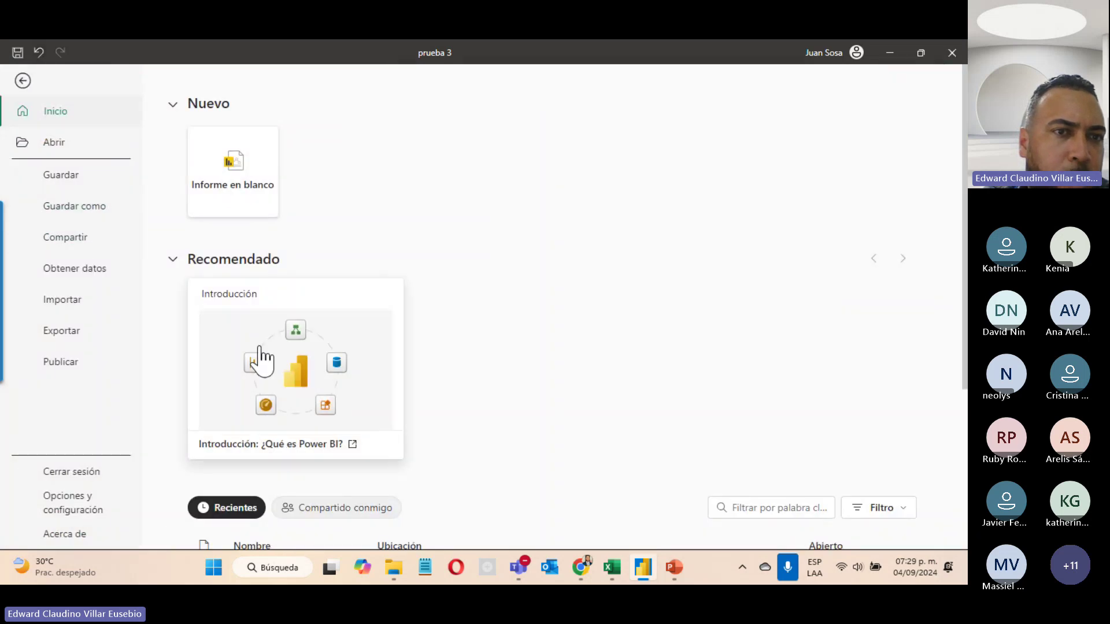
key("Escape")
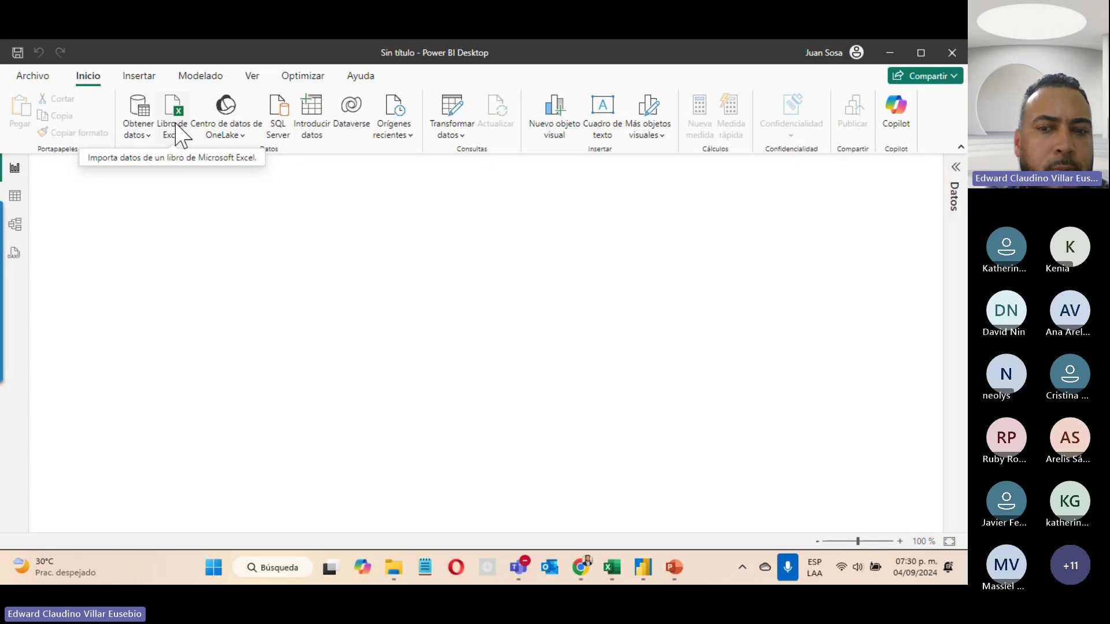
mouse_move(643, 573)
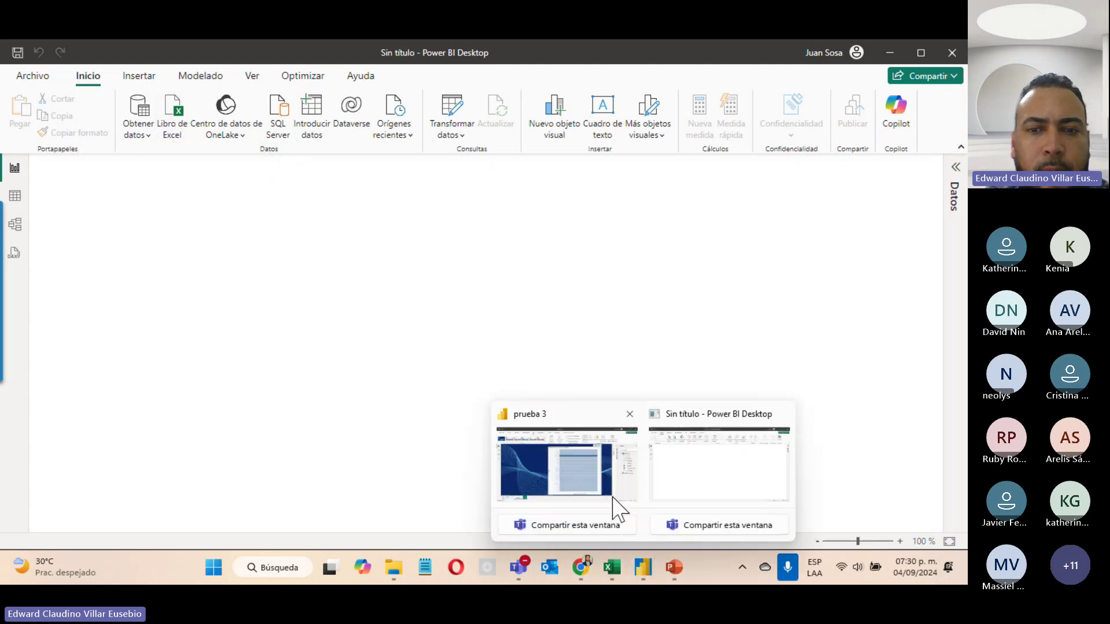
left_click(614, 506)
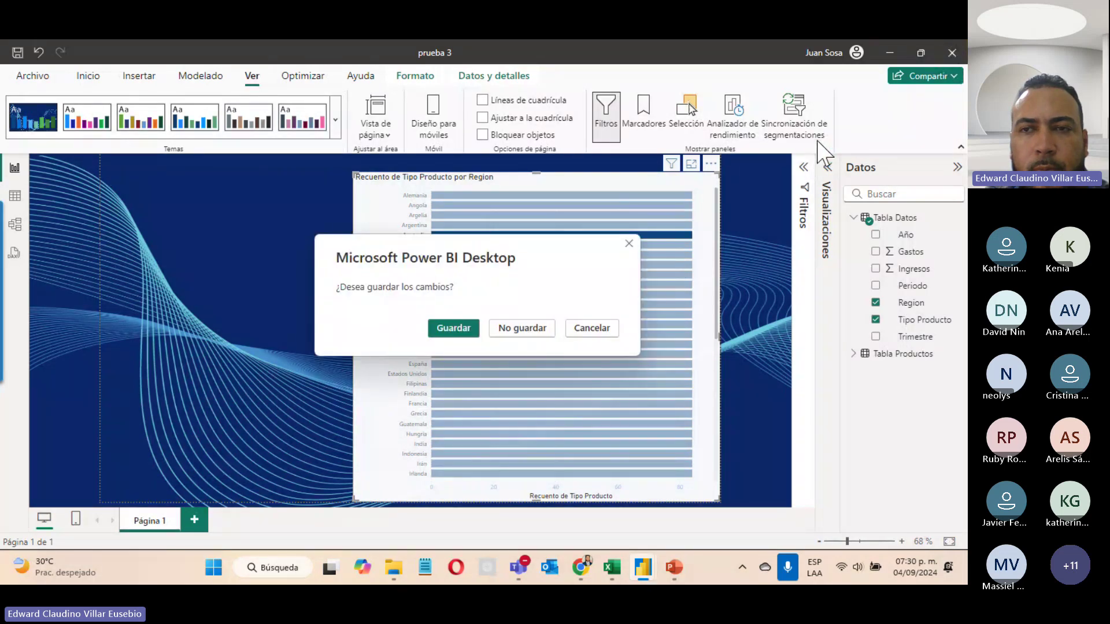
left_click(543, 323)
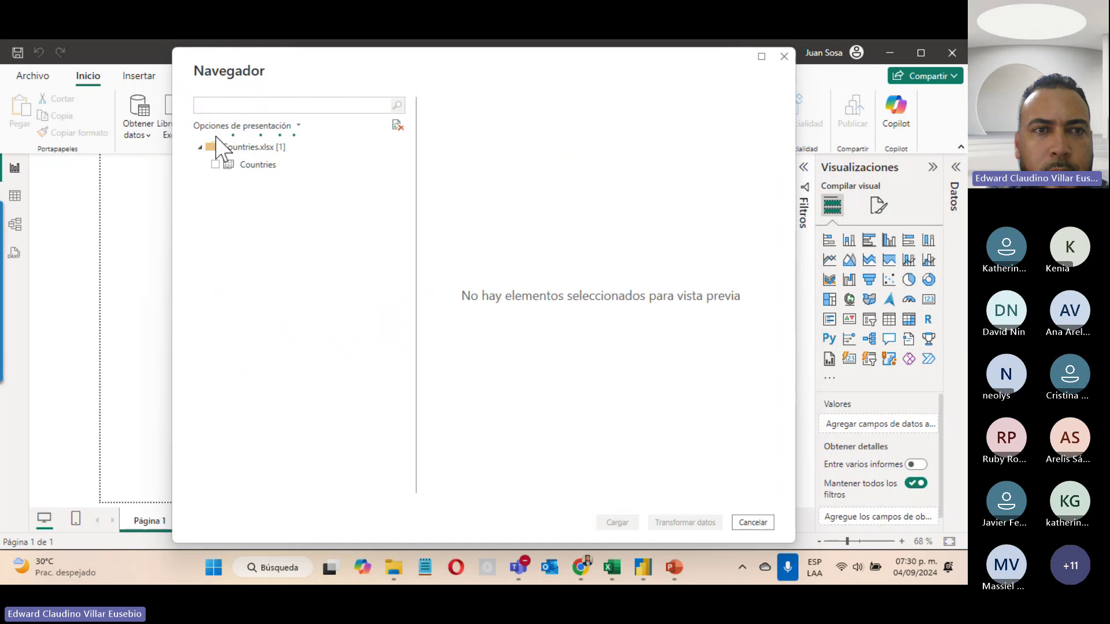
Load the Countries table from the Countries.xlsx workbook and expand the data pane to show it.
left_click(215, 165)
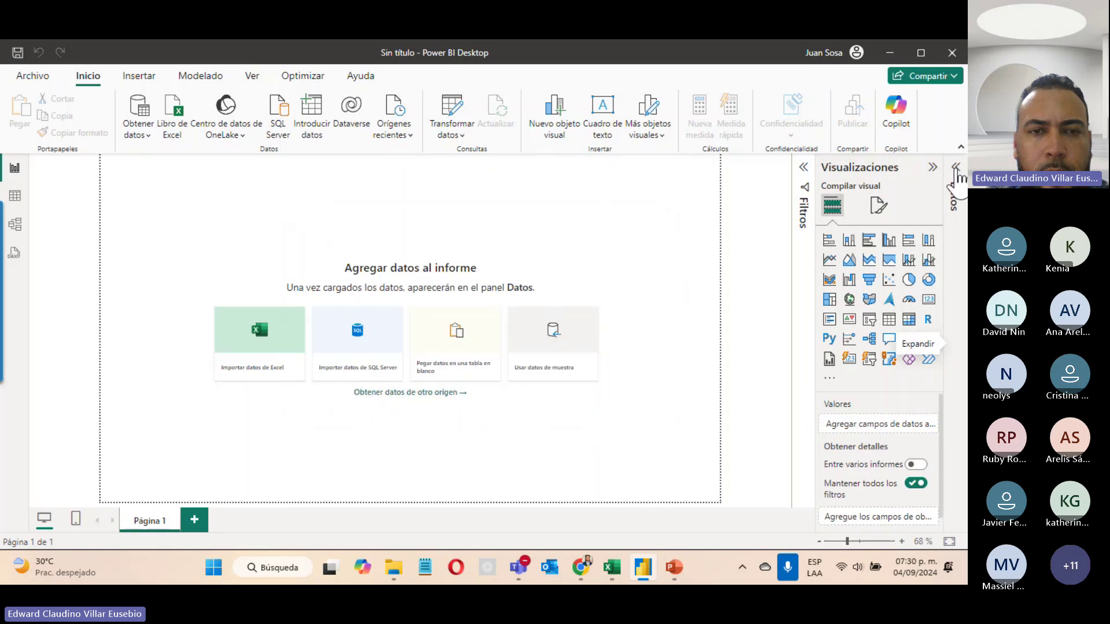
left_click(955, 169)
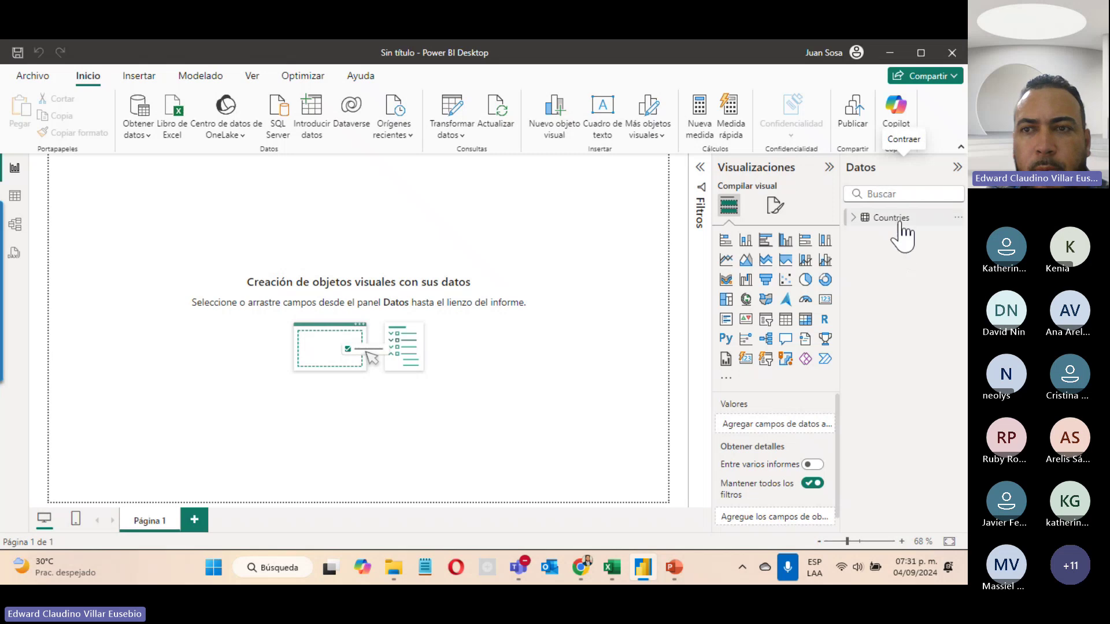
Import the Paises table from the Paises.xlsx workbook into the report.
left_click(166, 125)
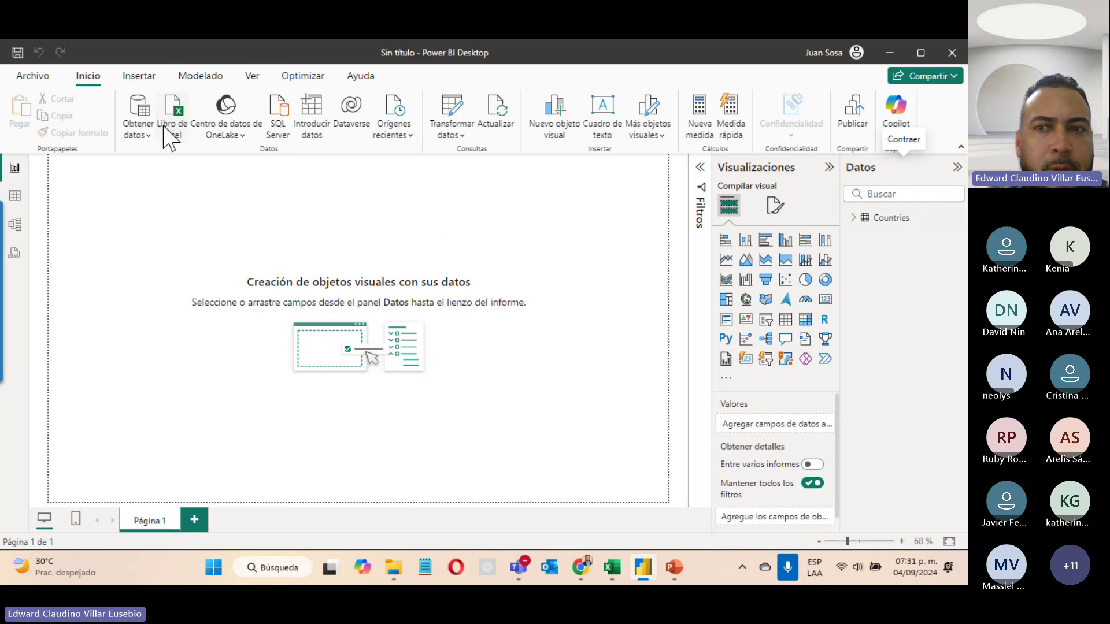
double_click(175, 194)
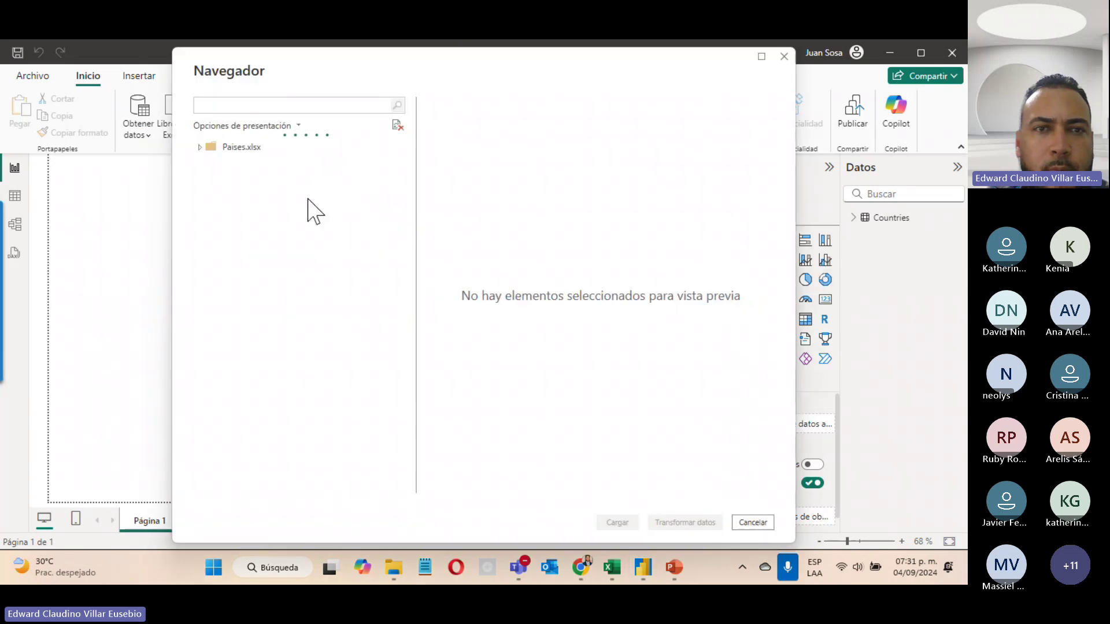
left_click(219, 169)
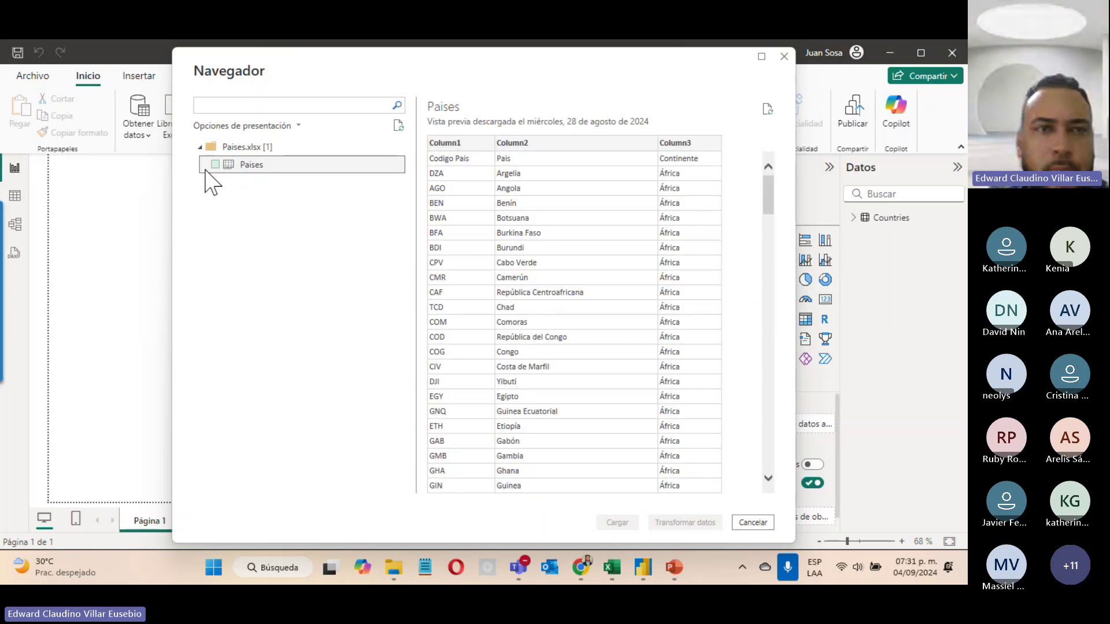
left_click(215, 165)
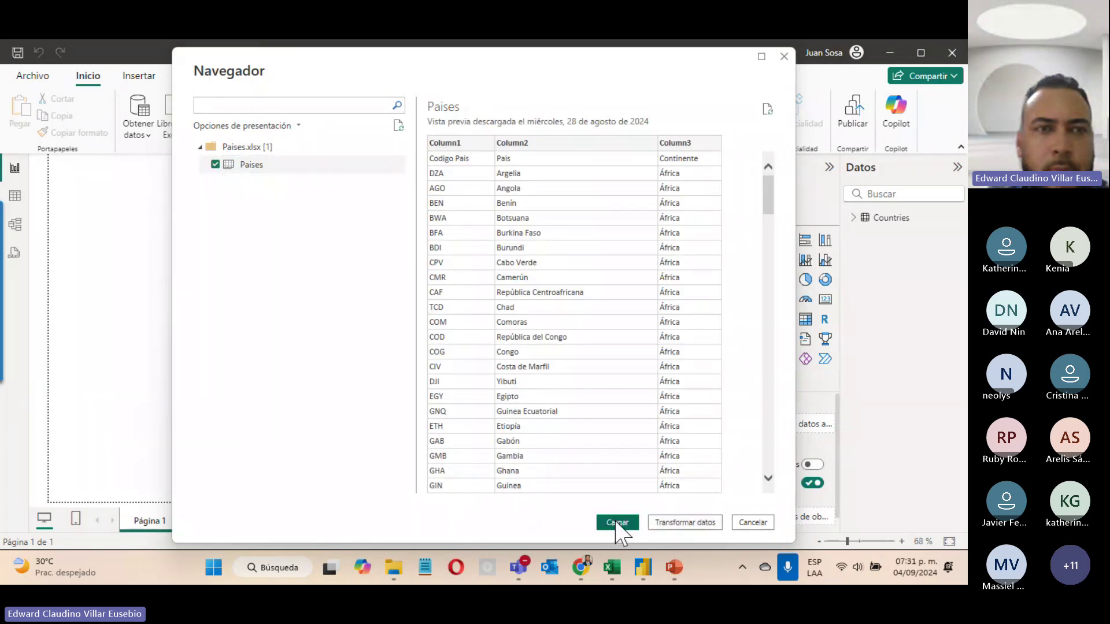
left_click(616, 523)
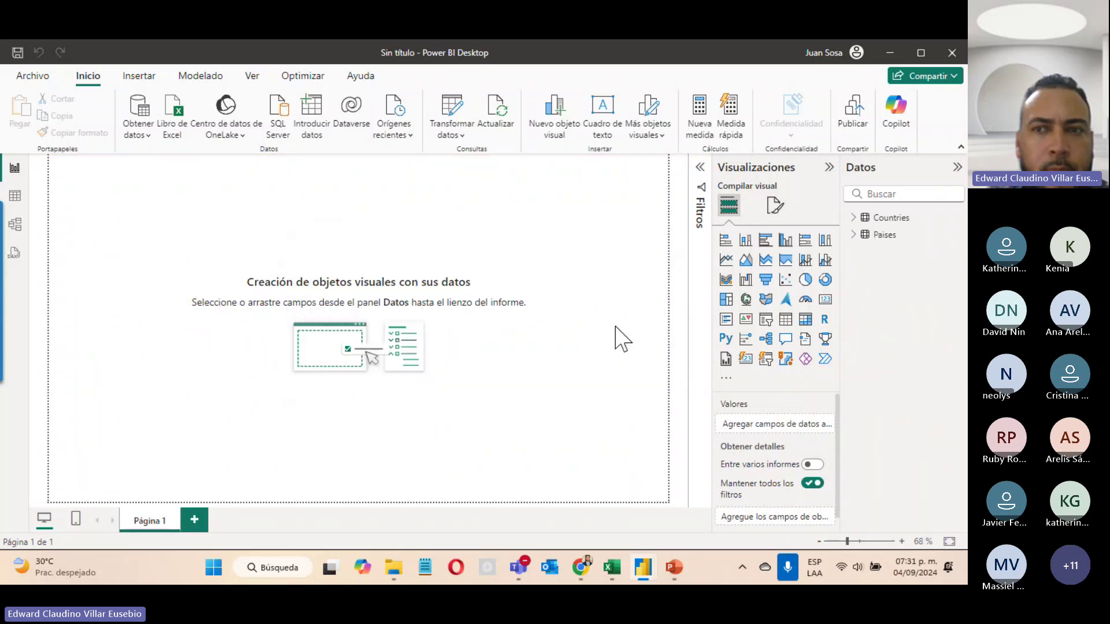
Import the Population table from the Population.xlsx workbook into the report.
left_click(173, 112)
double_click(163, 219)
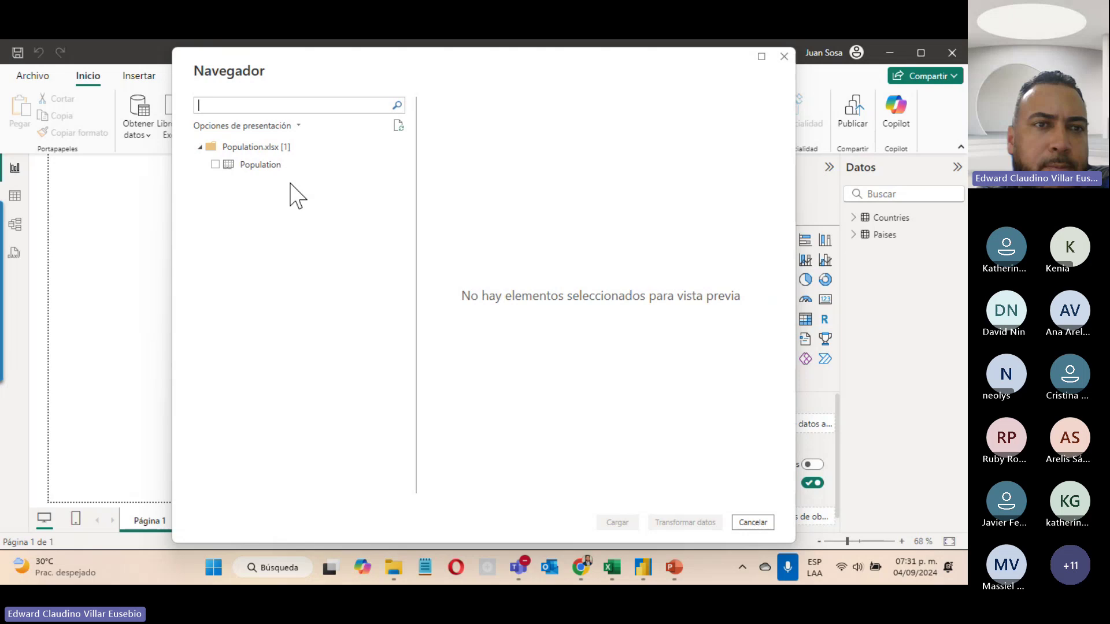
left_click(219, 169)
left_click(215, 165)
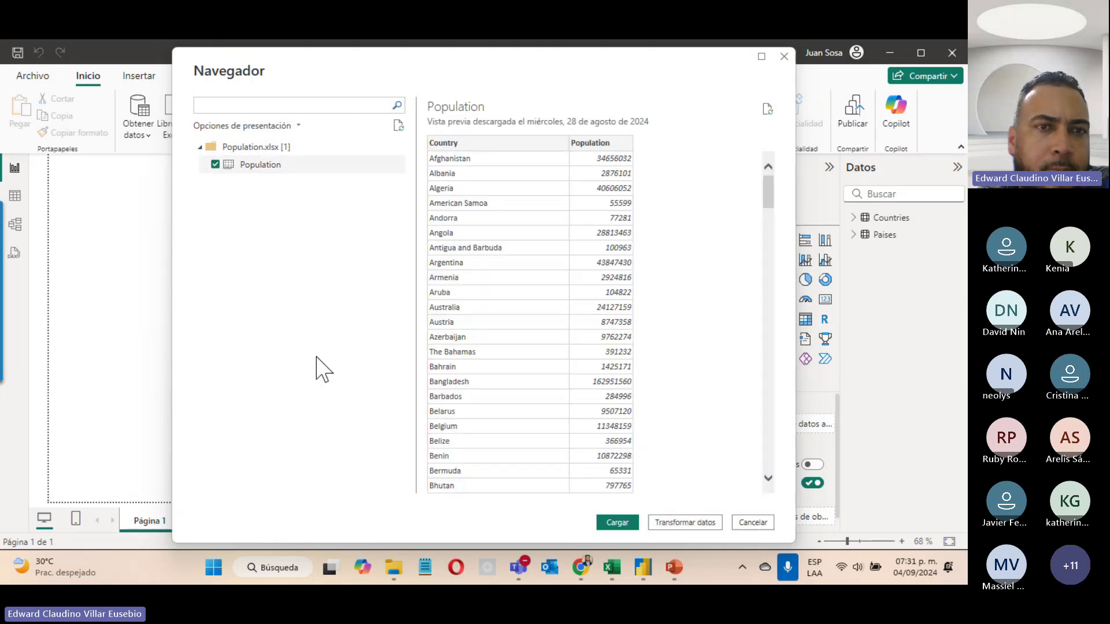
left_click(617, 524)
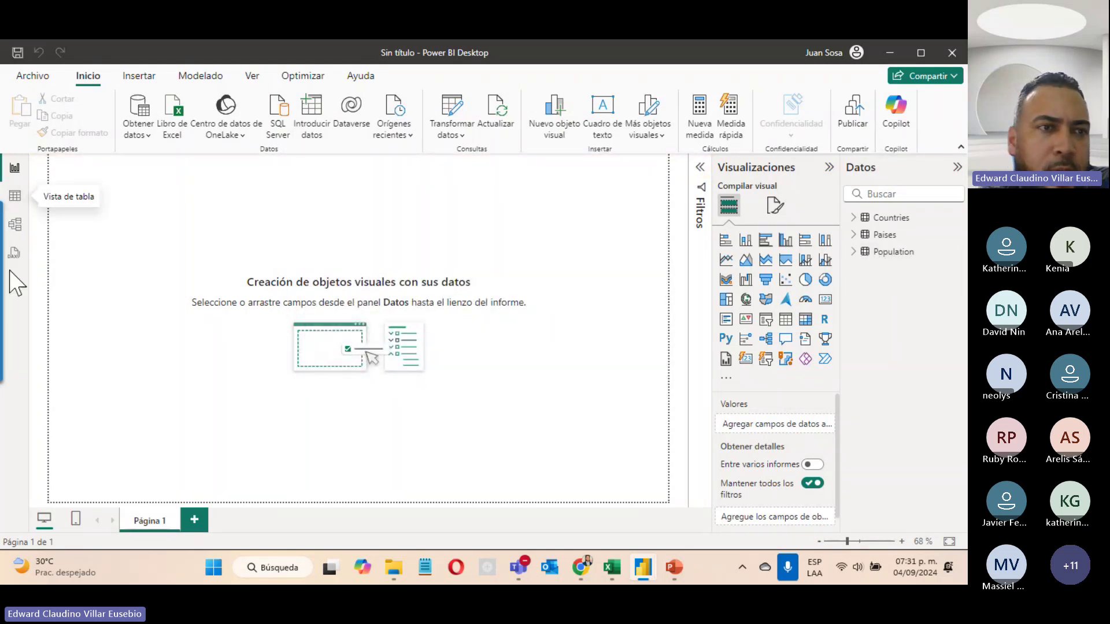
Show the Countries table data, expand its fields, and select Column1 to examine the generic column headers.
left_click(16, 198)
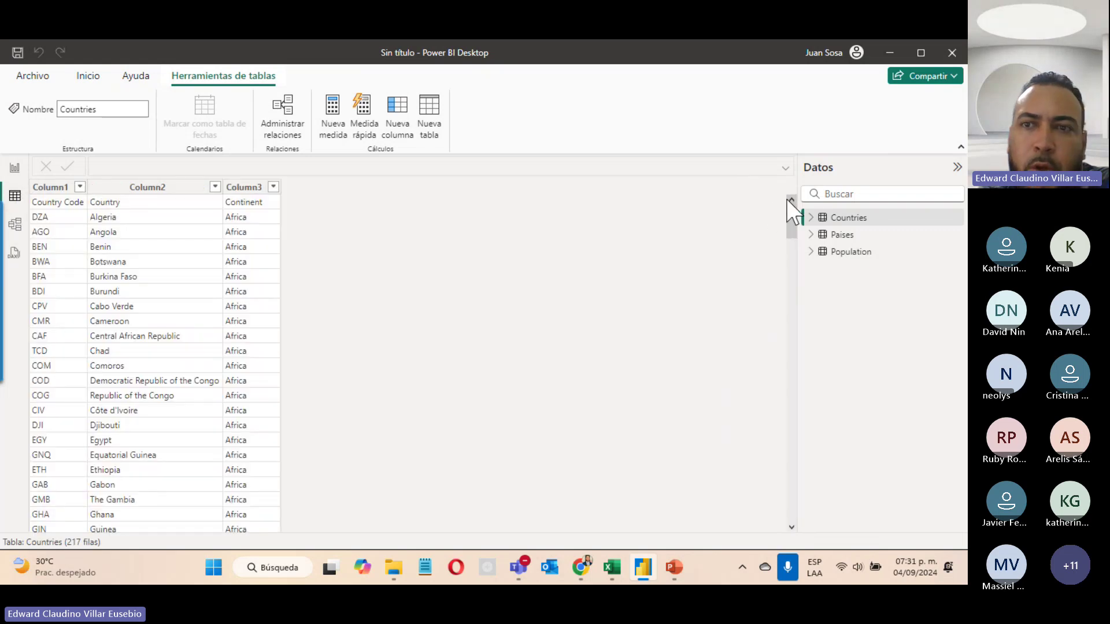
left_click(811, 217)
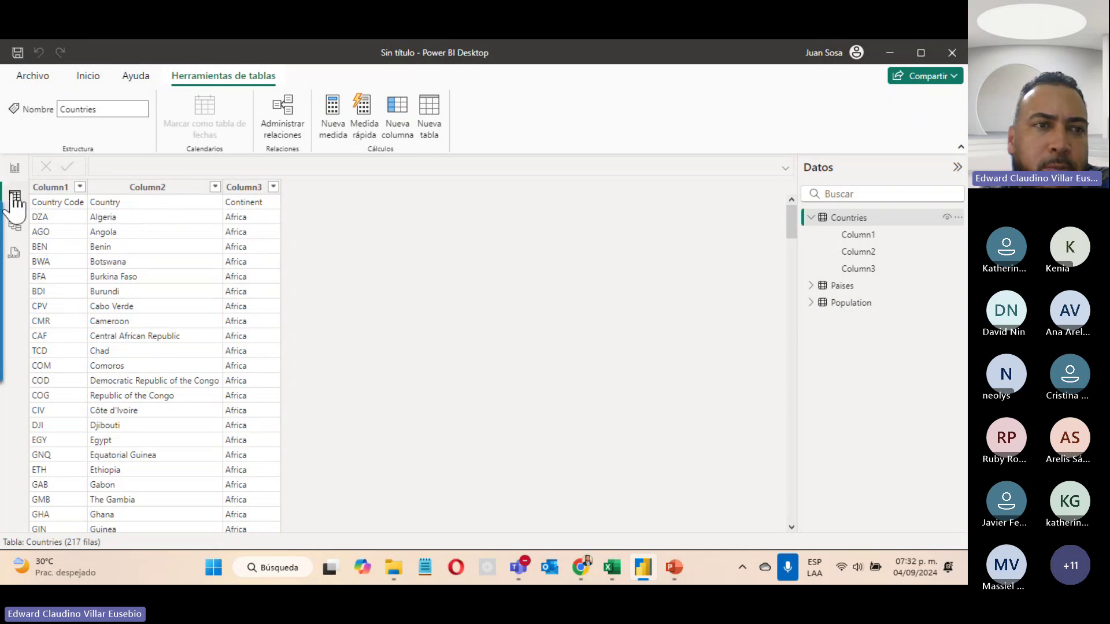
left_click(60, 187)
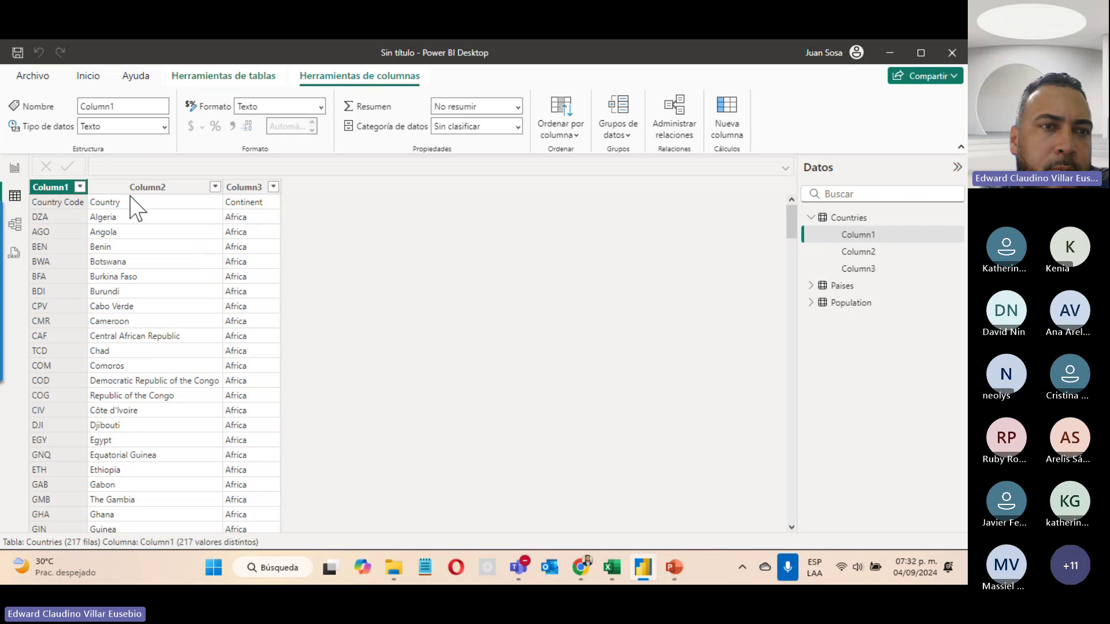
Open the Power Query Editor and use the first row of the Countries query as column headers.
left_click(92, 78)
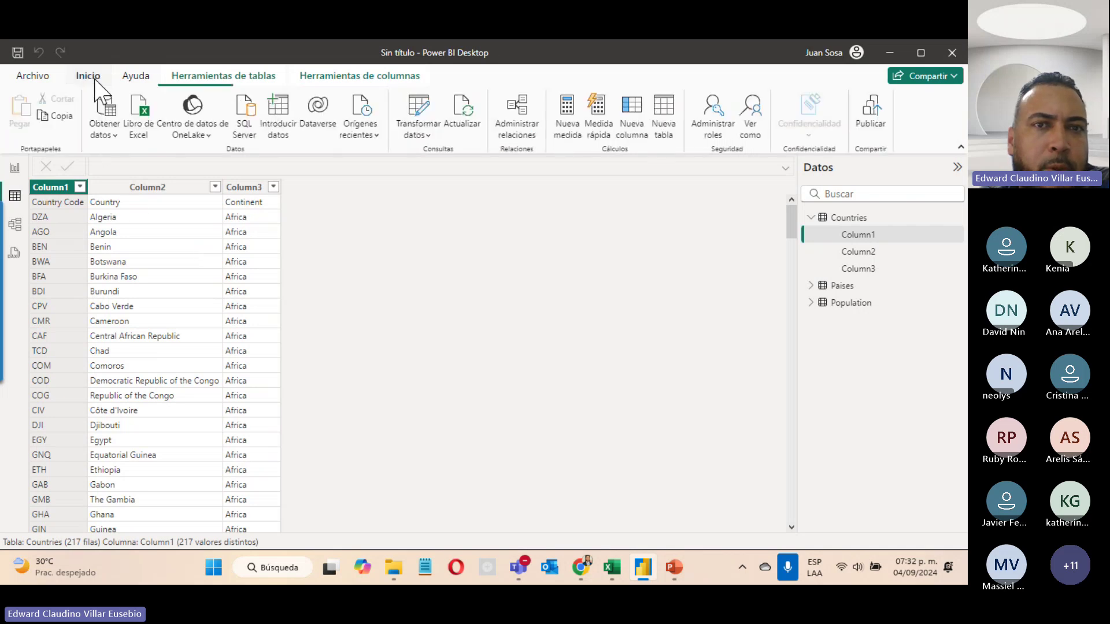
left_click(418, 130)
left_click(431, 155)
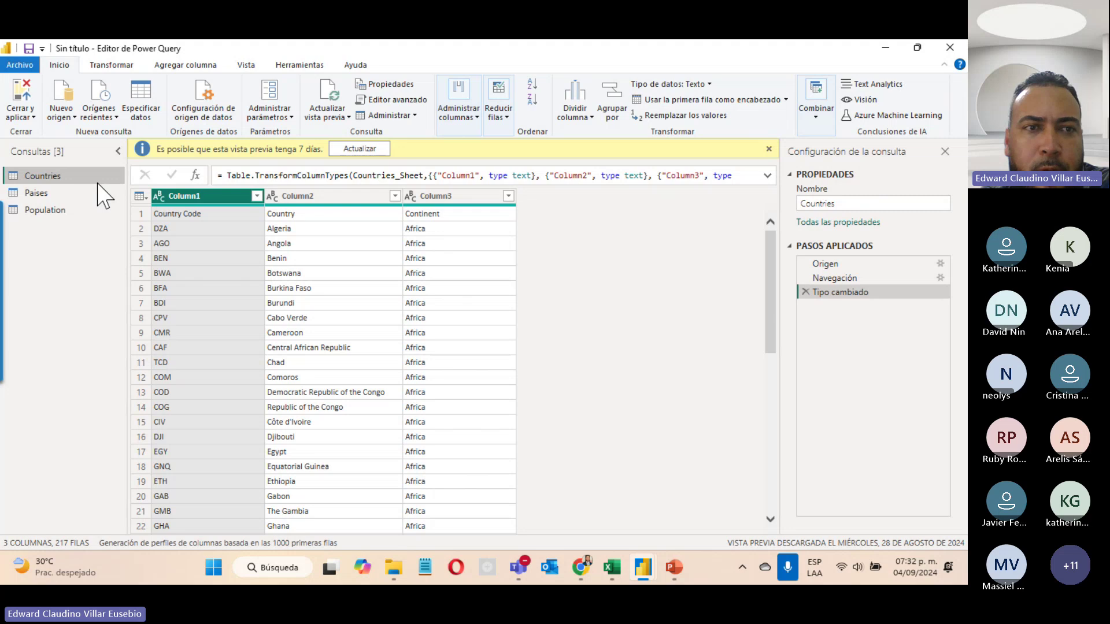
left_click(670, 99)
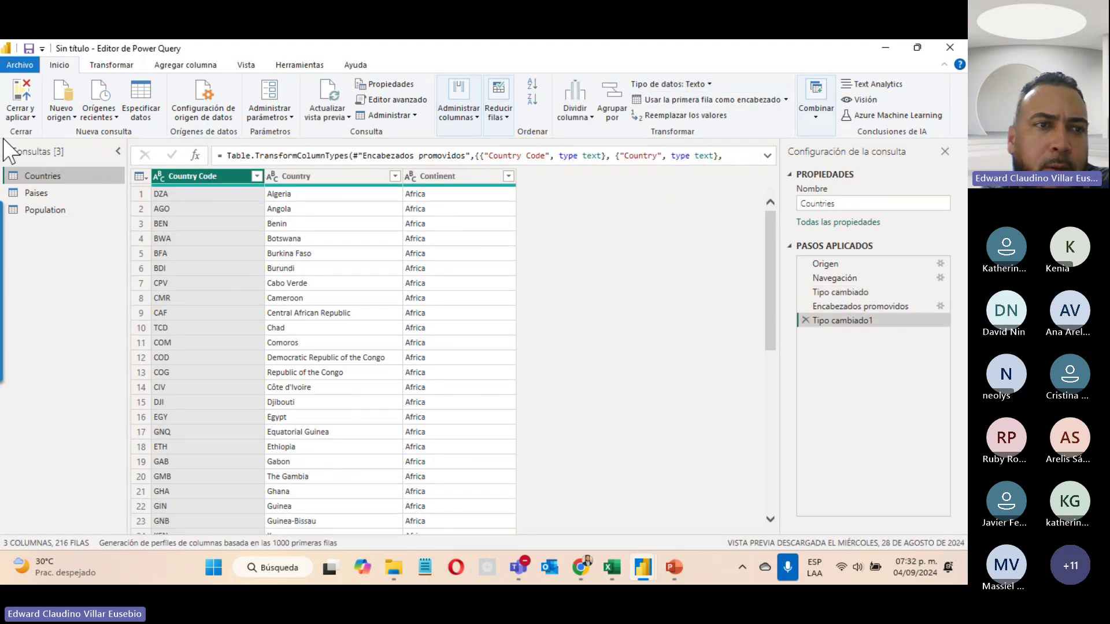
Use the first row of the Paises query as headers, check the Population query's headers, and close and apply the changes.
left_click(46, 196)
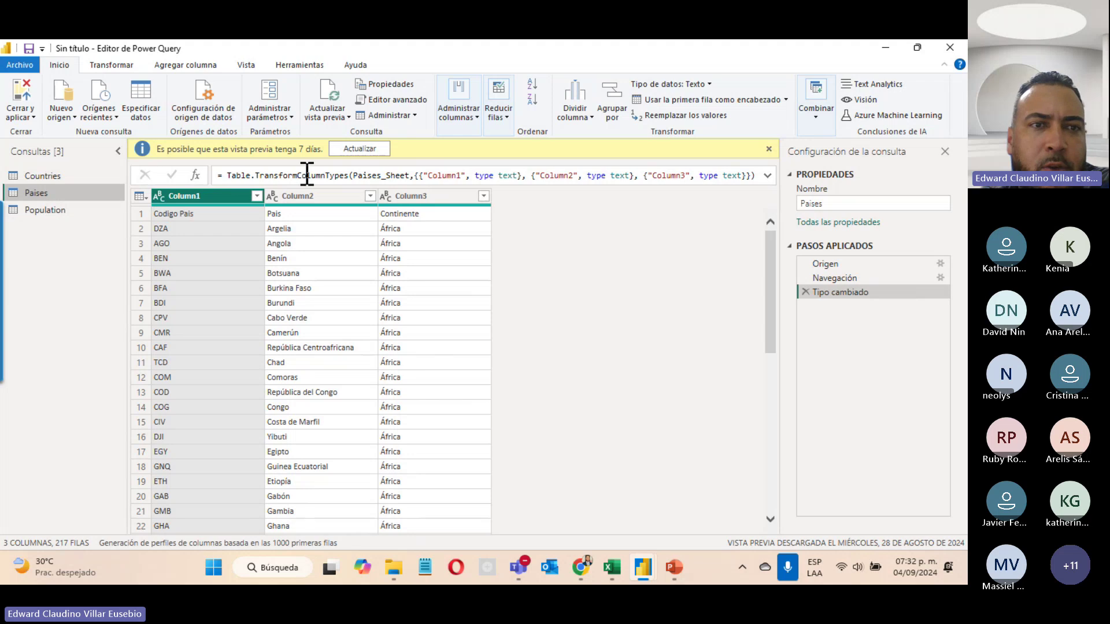
left_click(680, 101)
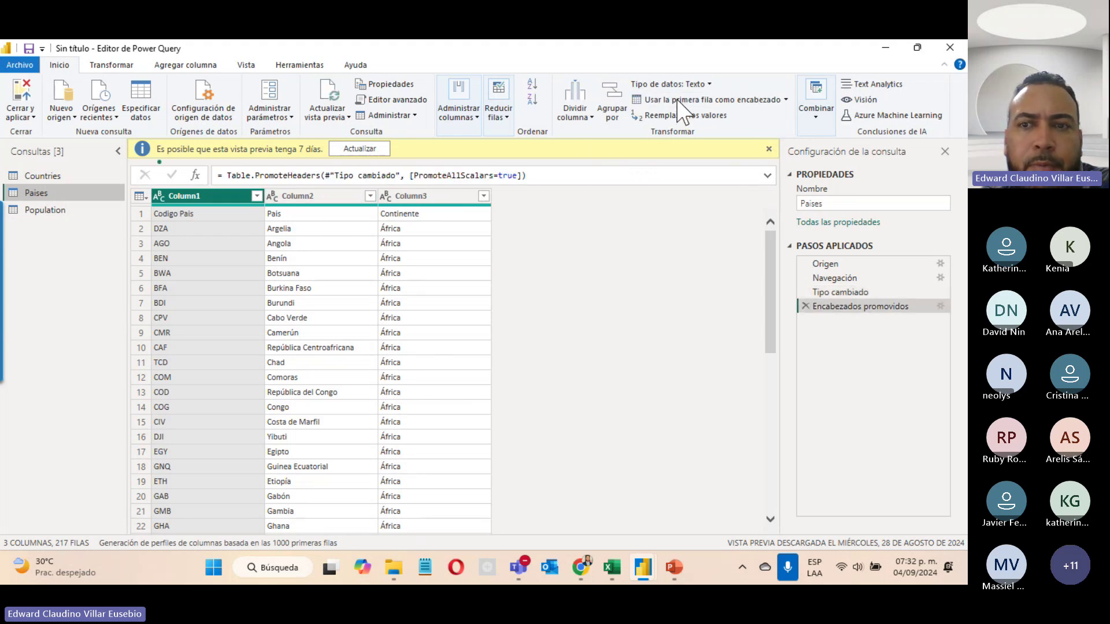
left_click(41, 211)
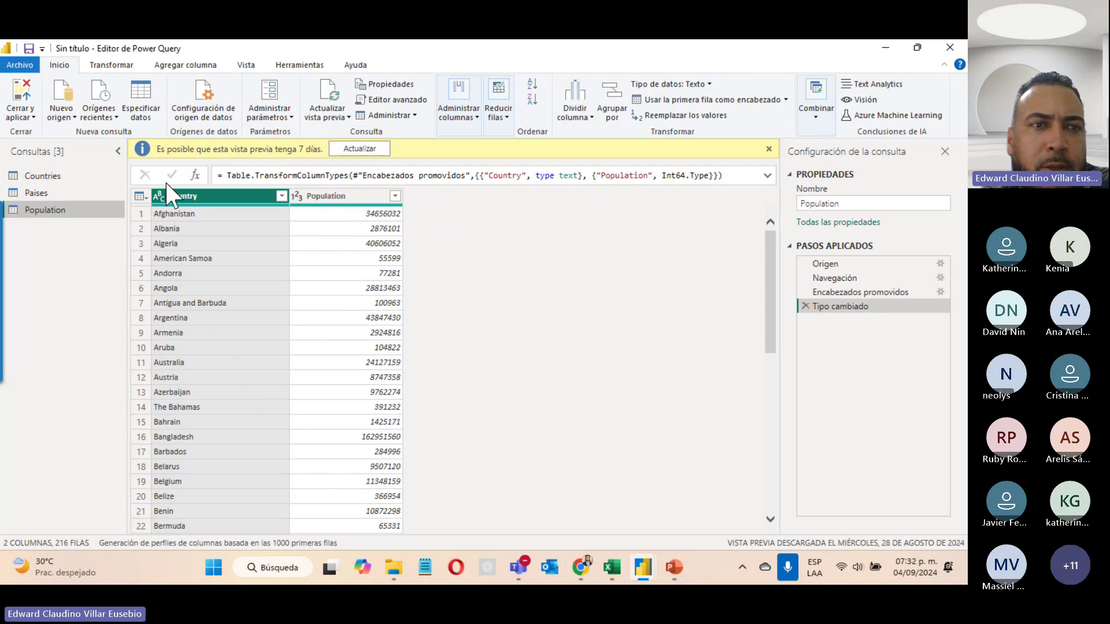
left_click(16, 89)
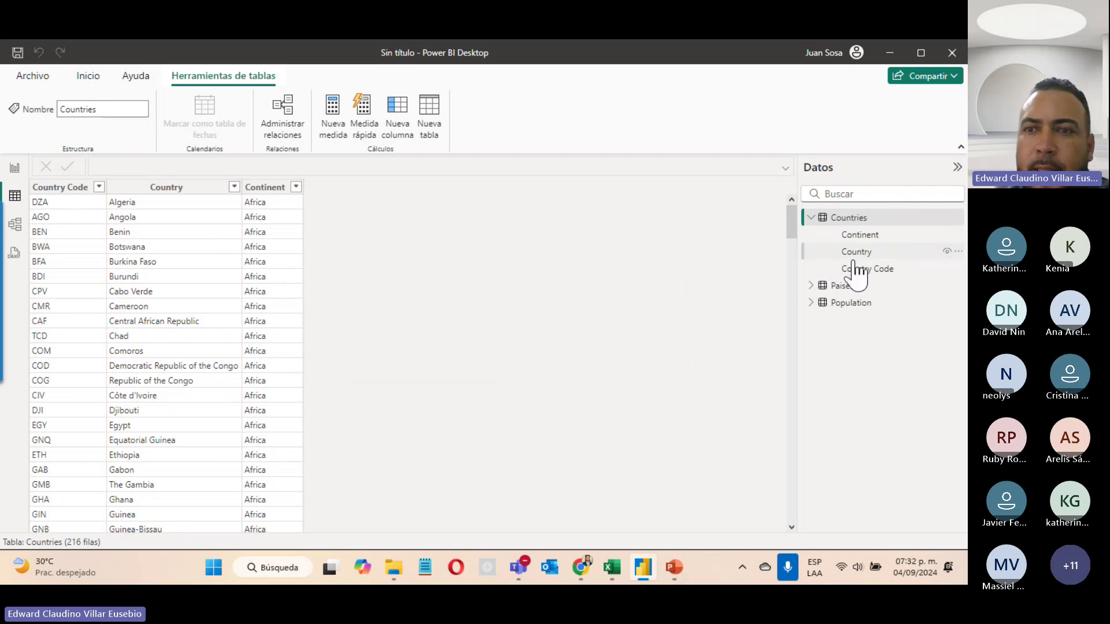
Expand the Paises and Population tables to check their fields and show the Population data.
left_click(810, 287)
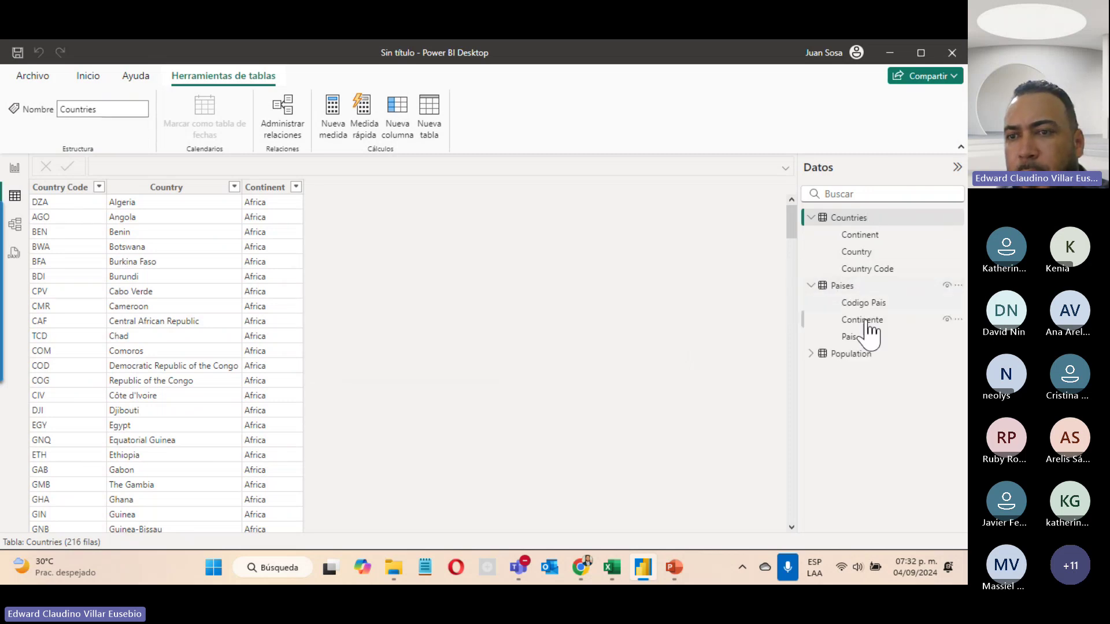
left_click(812, 354)
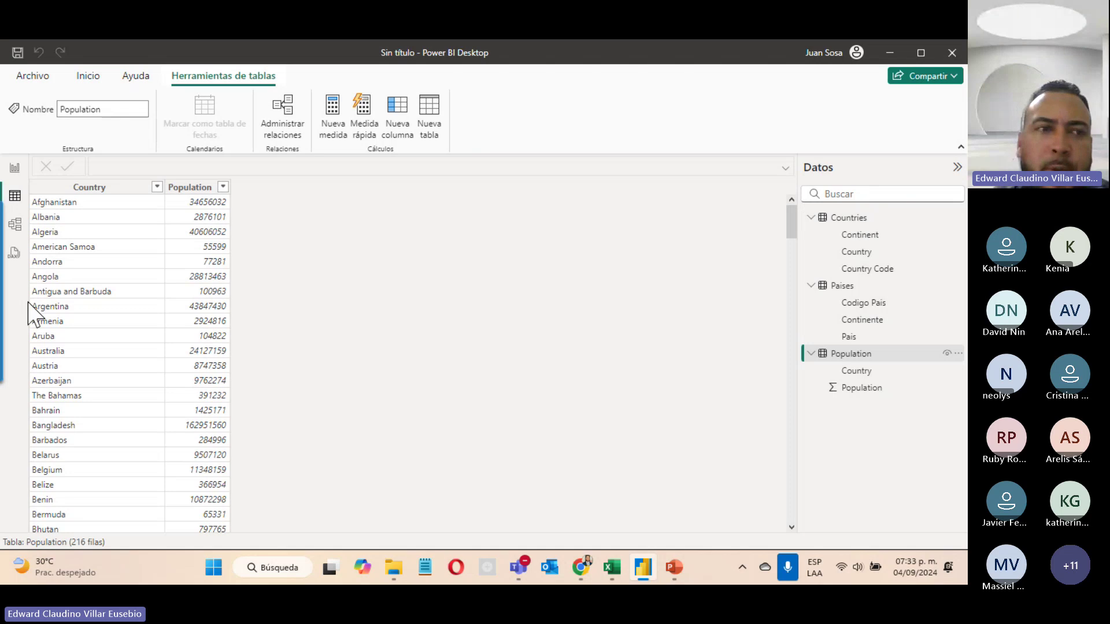
Open the model view and arrange the cards with Countries beside Population and Paises below Population, slightly enlarging the Paises card.
left_click(16, 226)
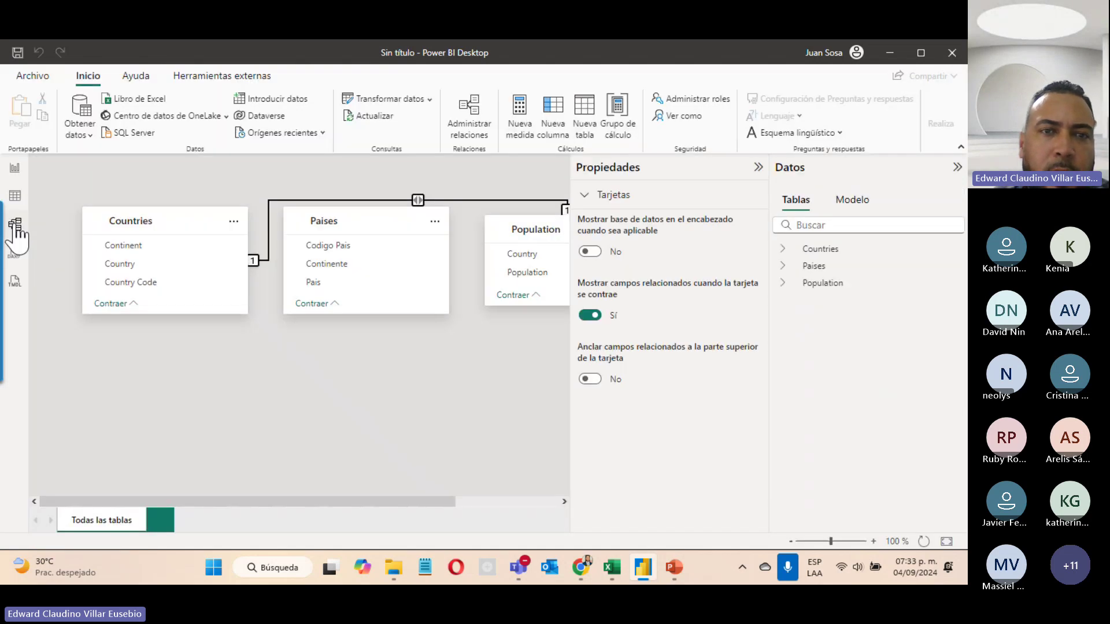
left_click_drag(384, 288, 364, 320)
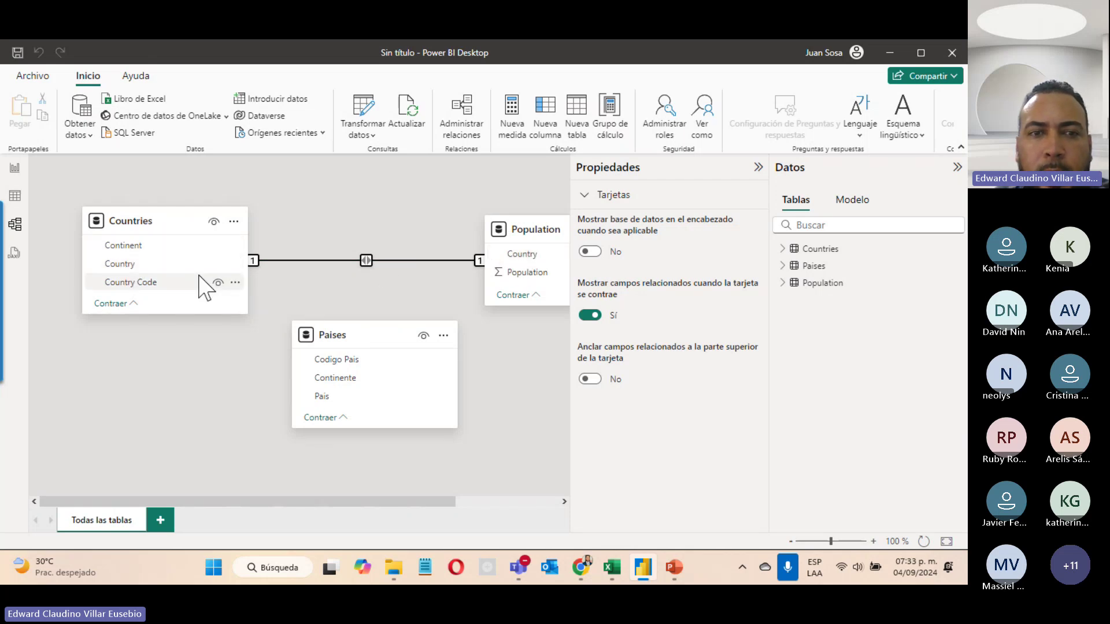
left_click_drag(384, 348, 467, 376)
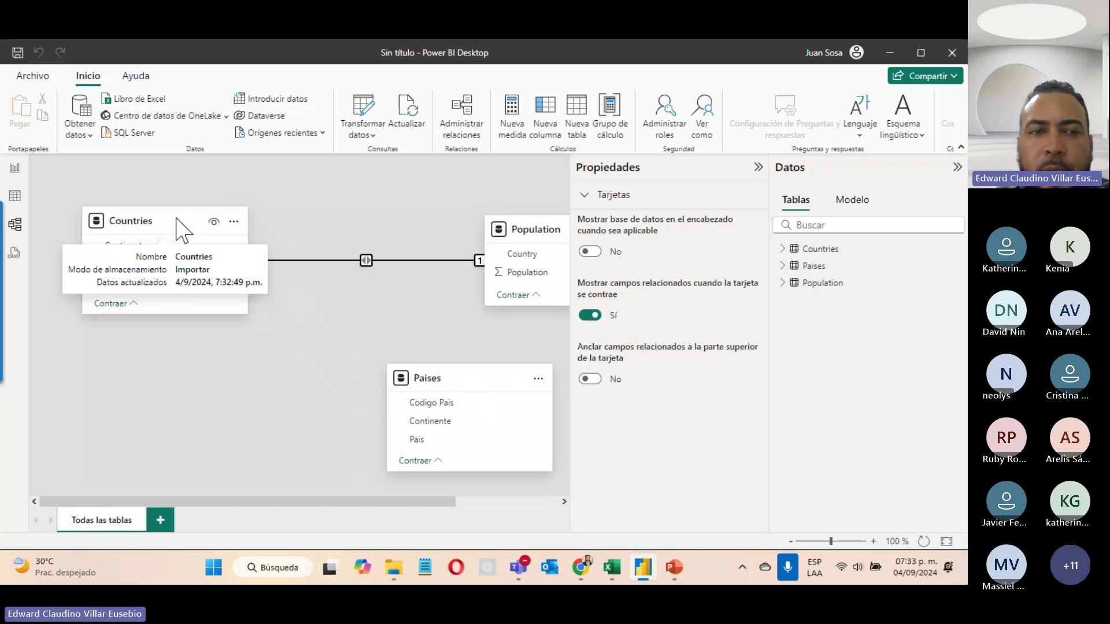
left_click_drag(188, 226, 261, 249)
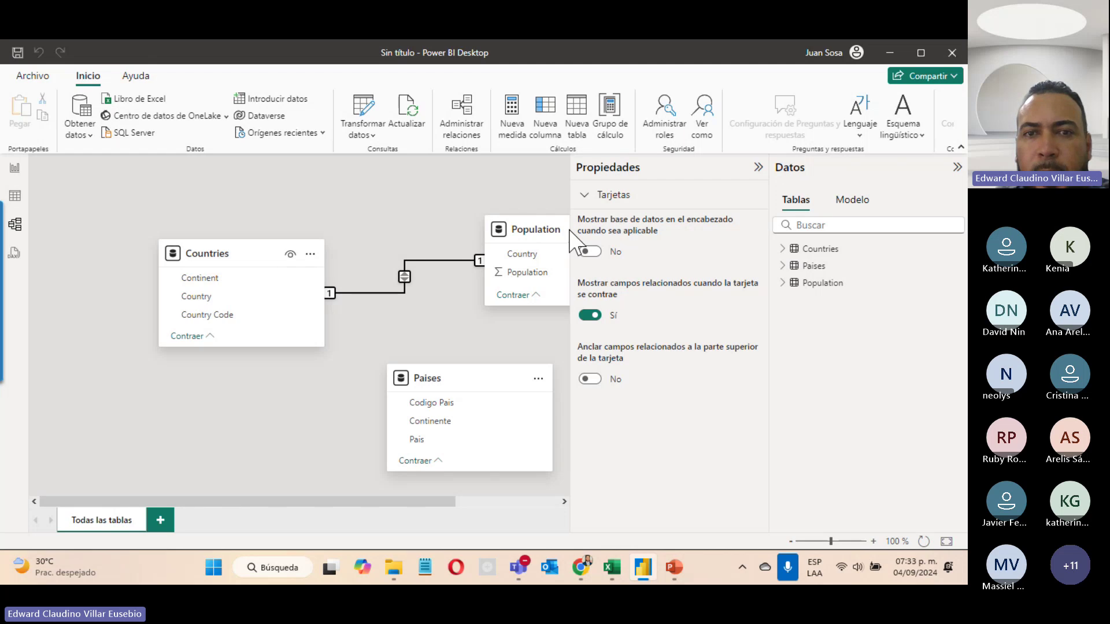
left_click_drag(533, 223, 444, 170)
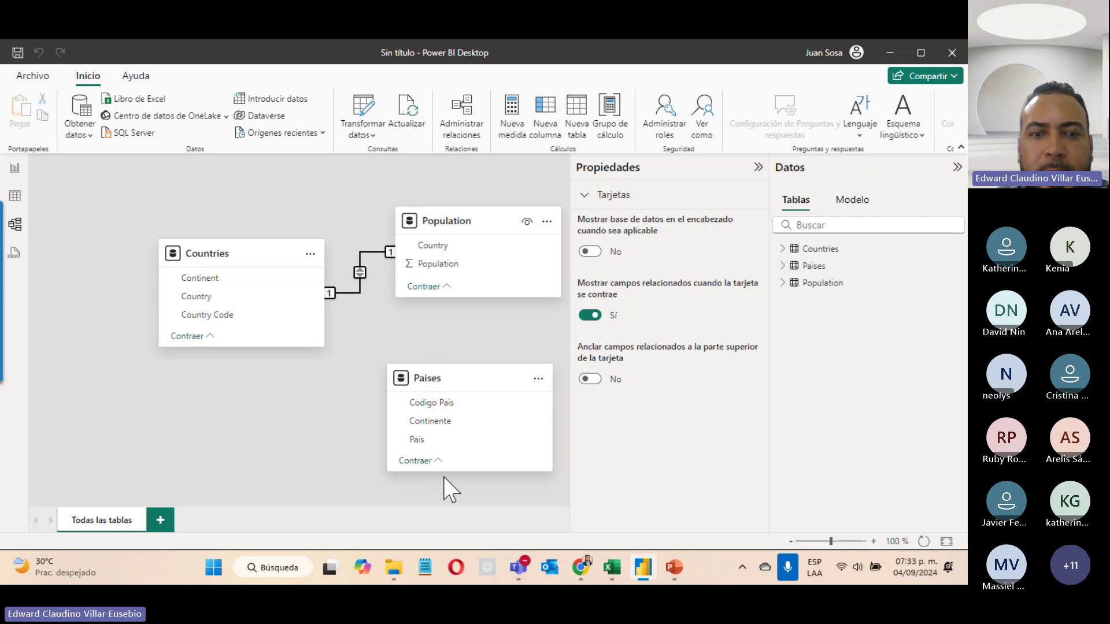
mouse_move(449, 470)
left_mouse_down()
mouse_move(451, 524)
mouse_move(454, 466)
mouse_move(457, 479)
left_mouse_up()
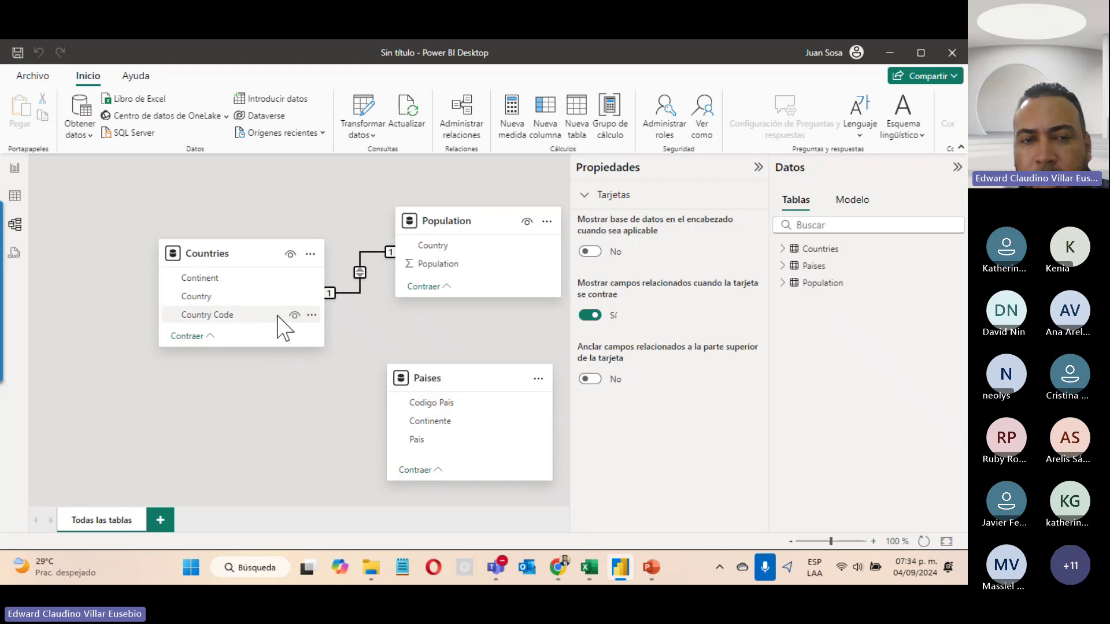
Return from the model to the Population table data.
left_click(17, 197)
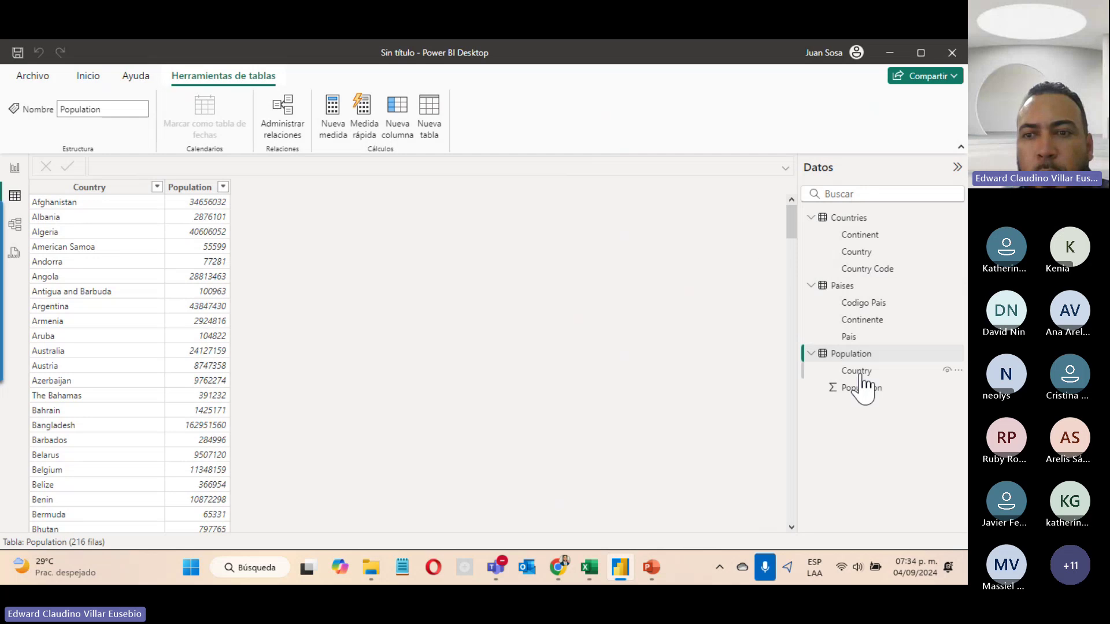
Compare Codigo Pais in Paises with Country Code in Countries, and check the two tables' cards in the model view.
left_click(864, 307)
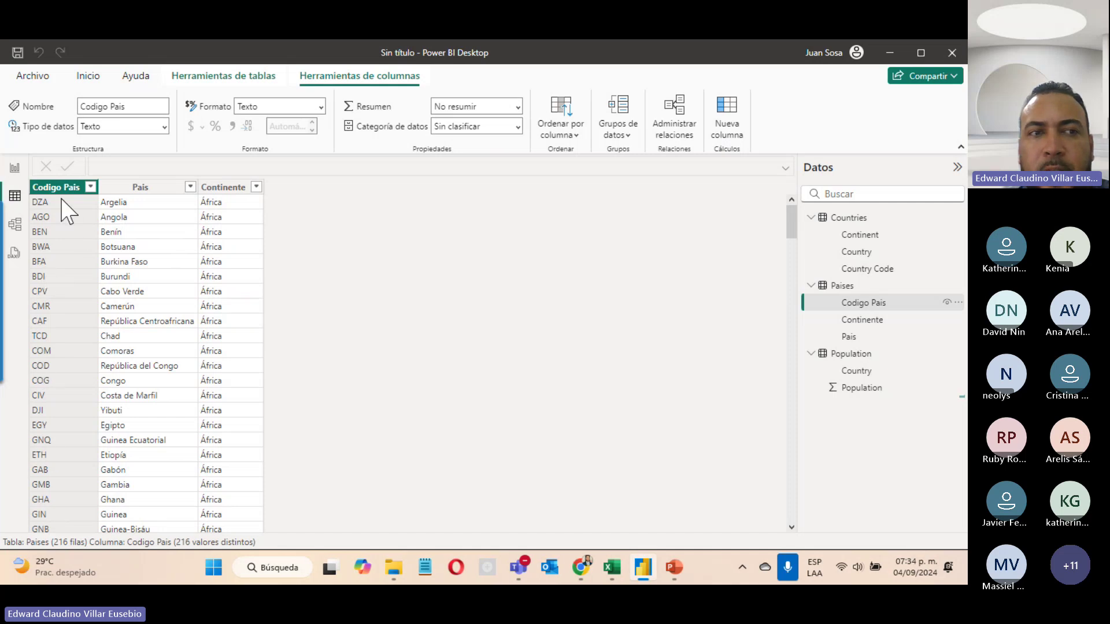
left_click(864, 270)
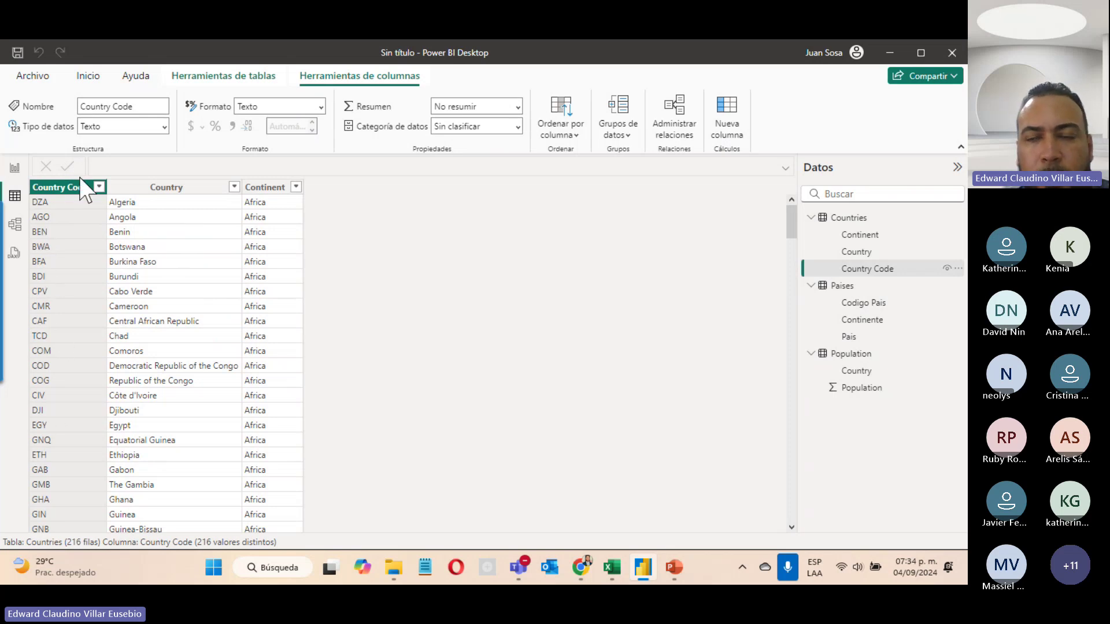
left_click(15, 224)
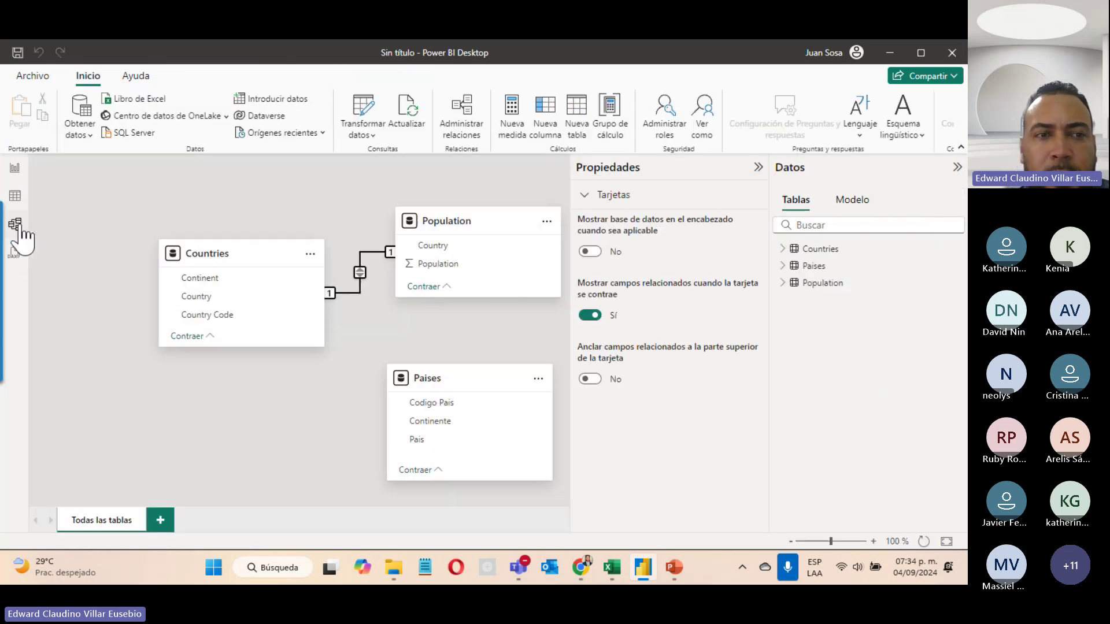
left_click(208, 255)
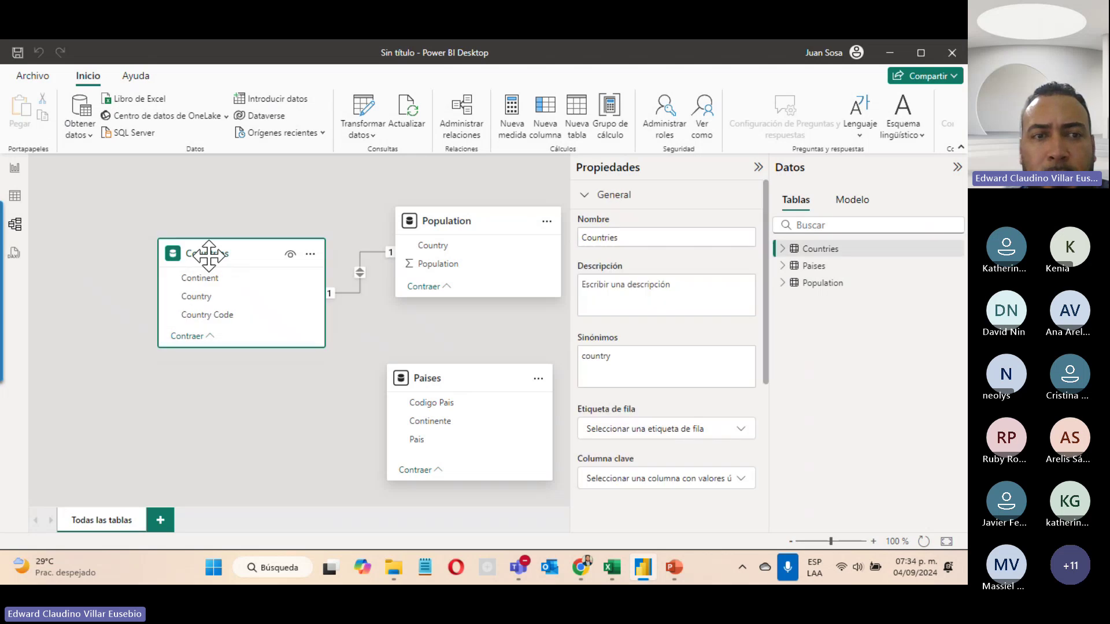
left_click(471, 387)
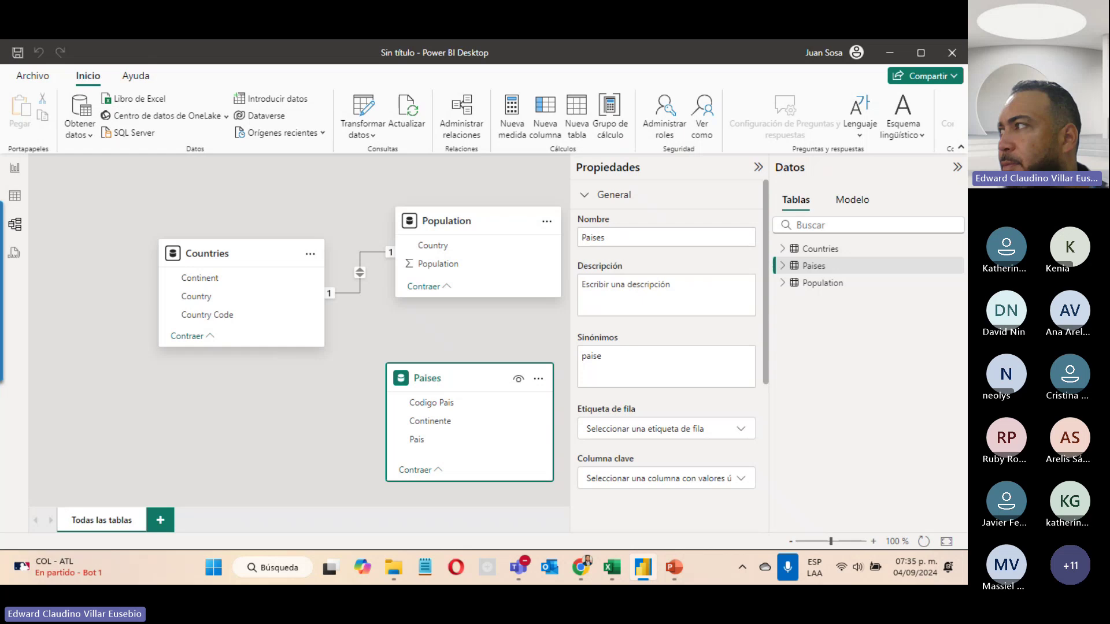
key("ctrl+shift+m")
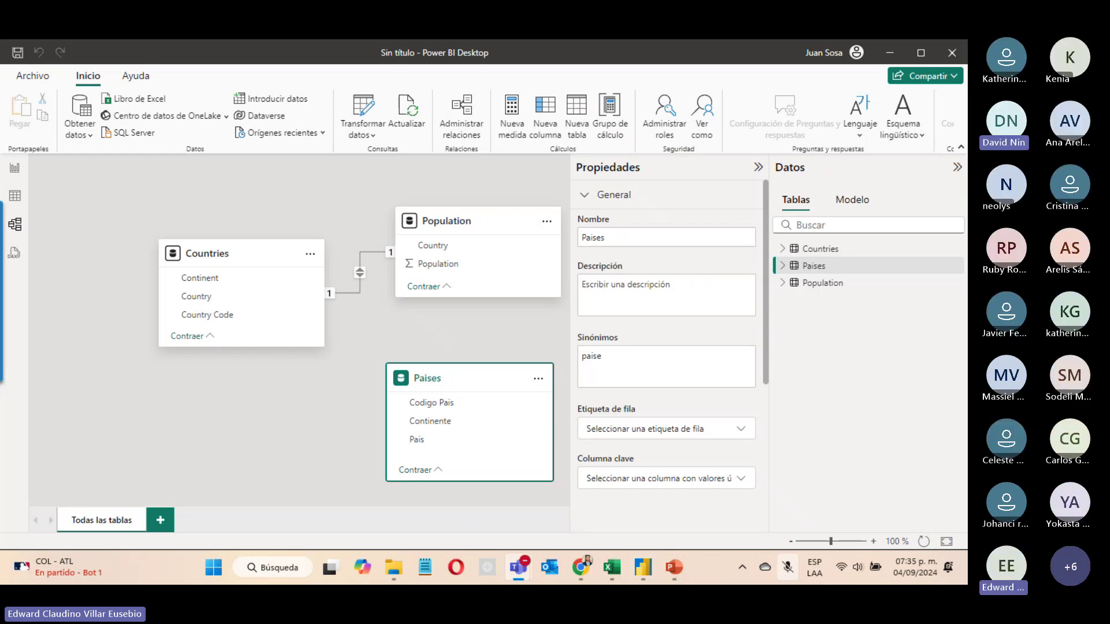
key("XF86AudioLowerVolume")
key("XF86AudioLowerVolume")
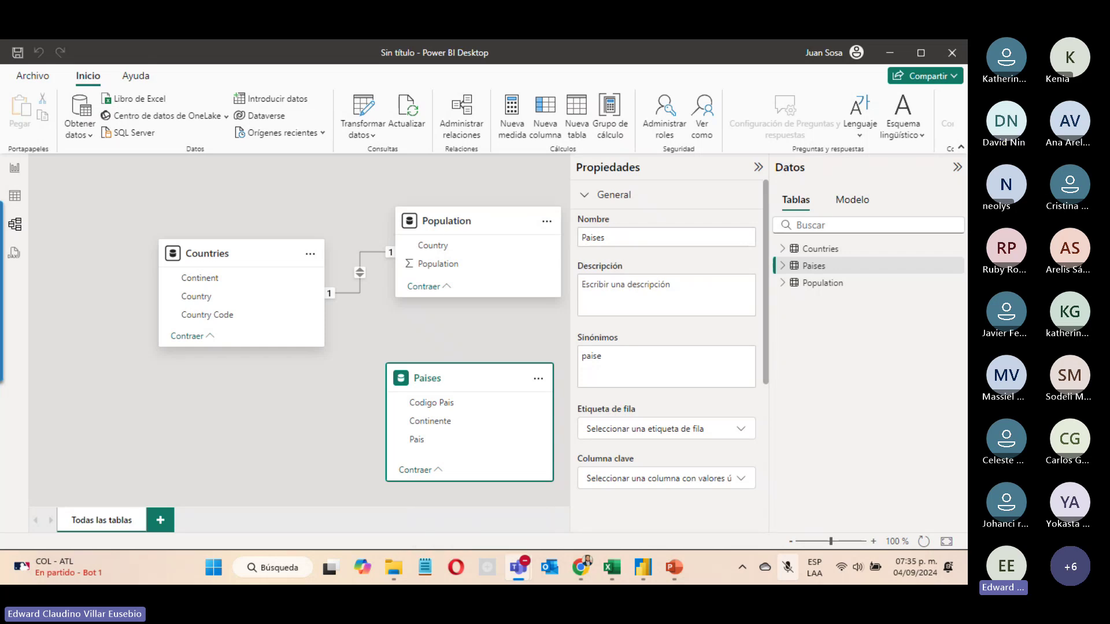
key("ctrl+shift+m")
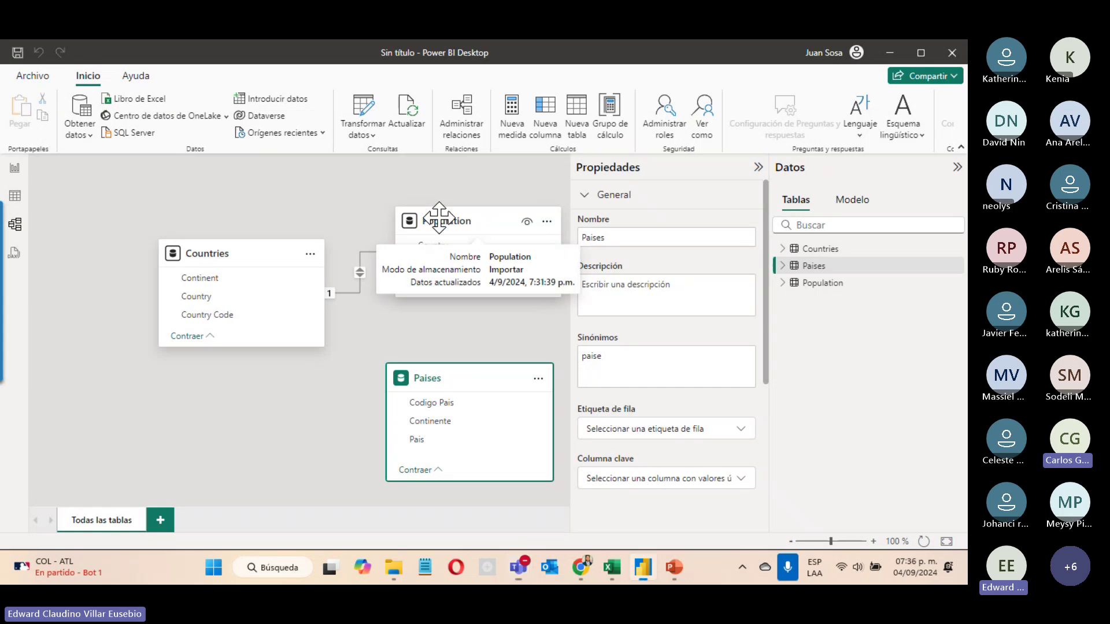
Shift the Population card slightly in the model diagram and select the Countries card.
left_click_drag(437, 214, 442, 190)
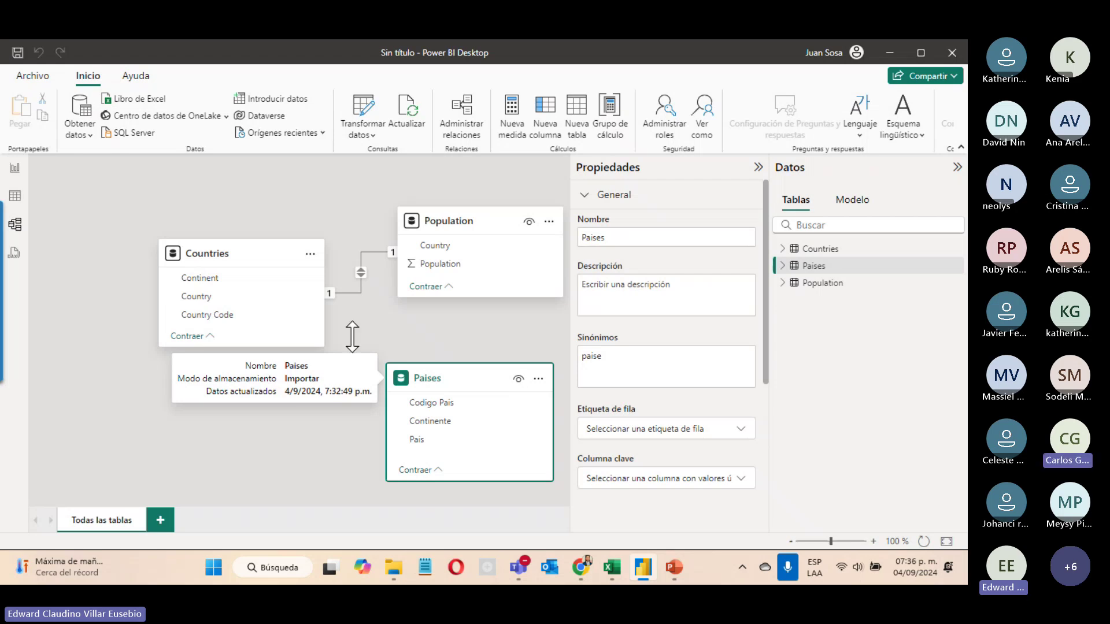
left_click(223, 252)
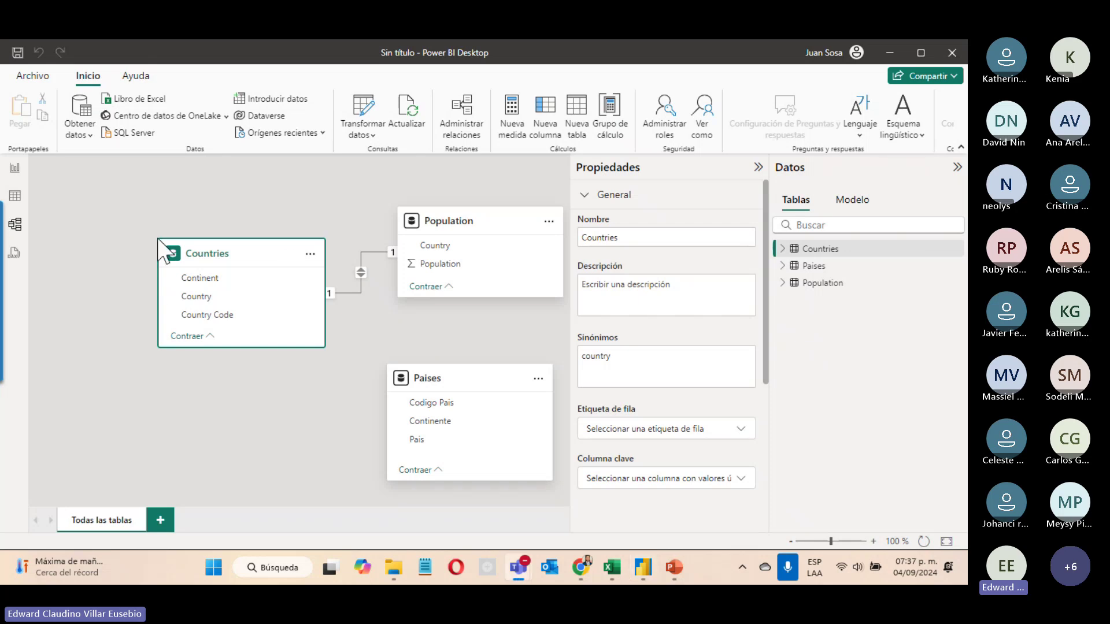
mouse_move(23, 322)
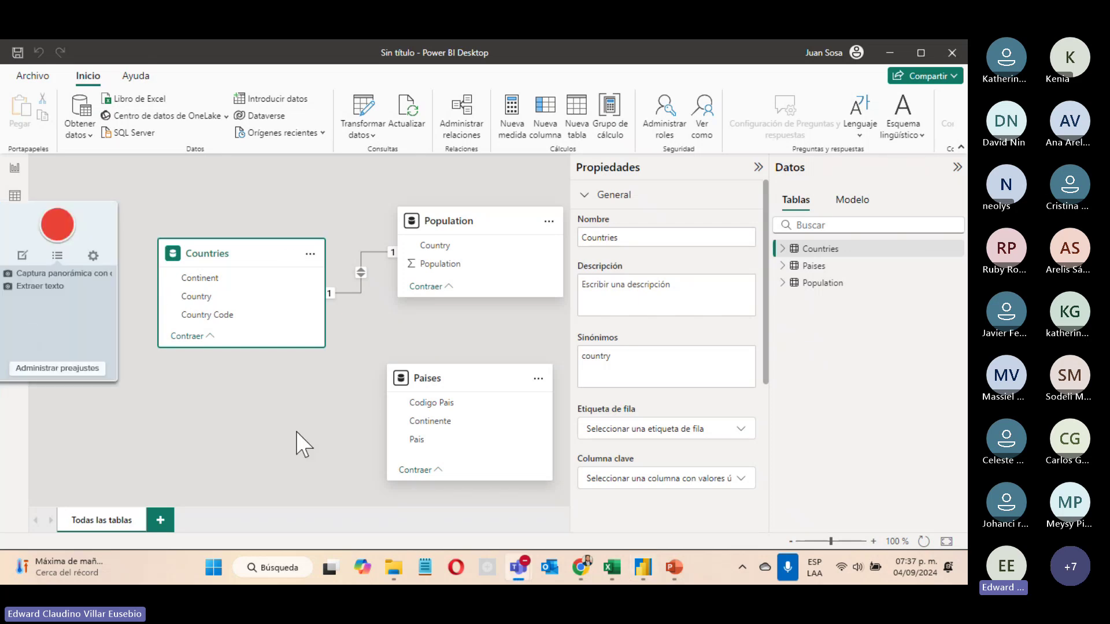
scroll(300, 432, "down", 3)
scroll(322, 300, "down", 5)
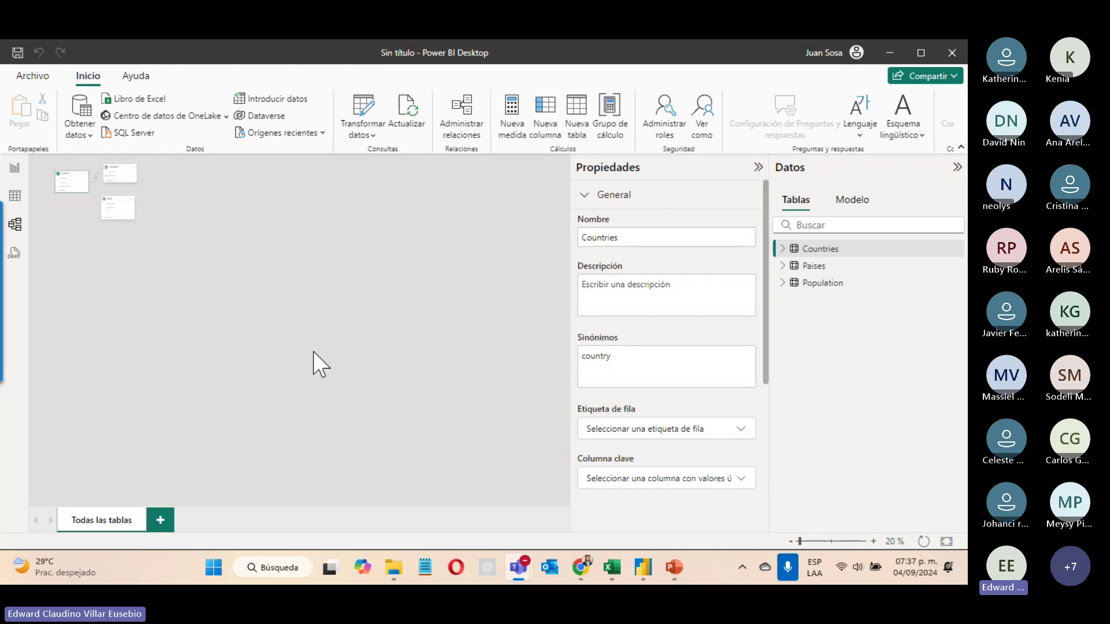
scroll(262, 354, "up", 5)
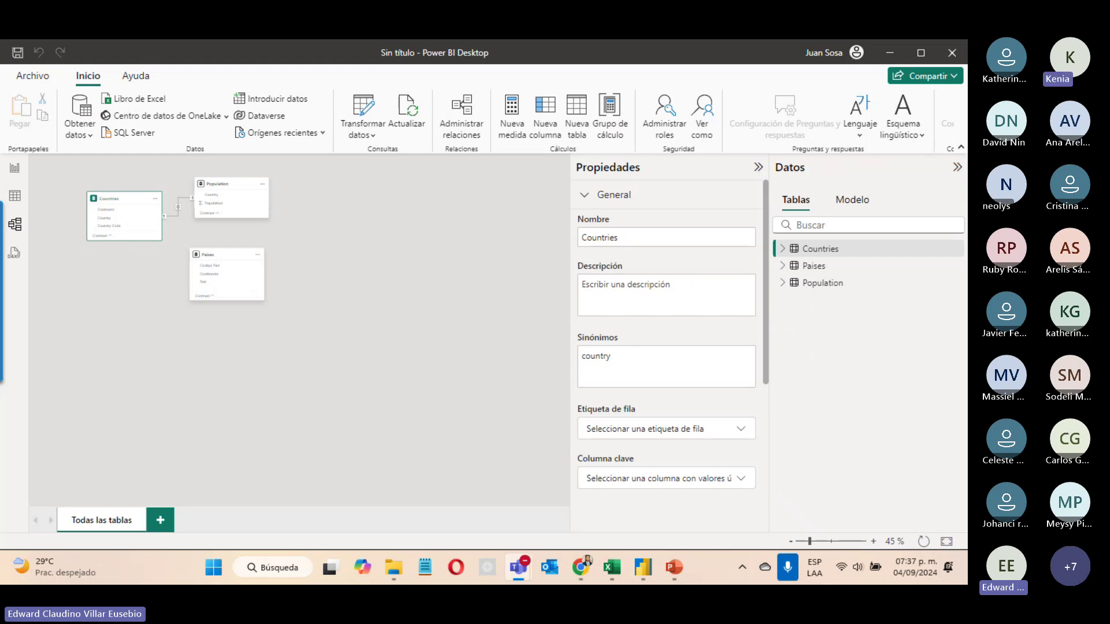
scroll(478, 405, "up", 4)
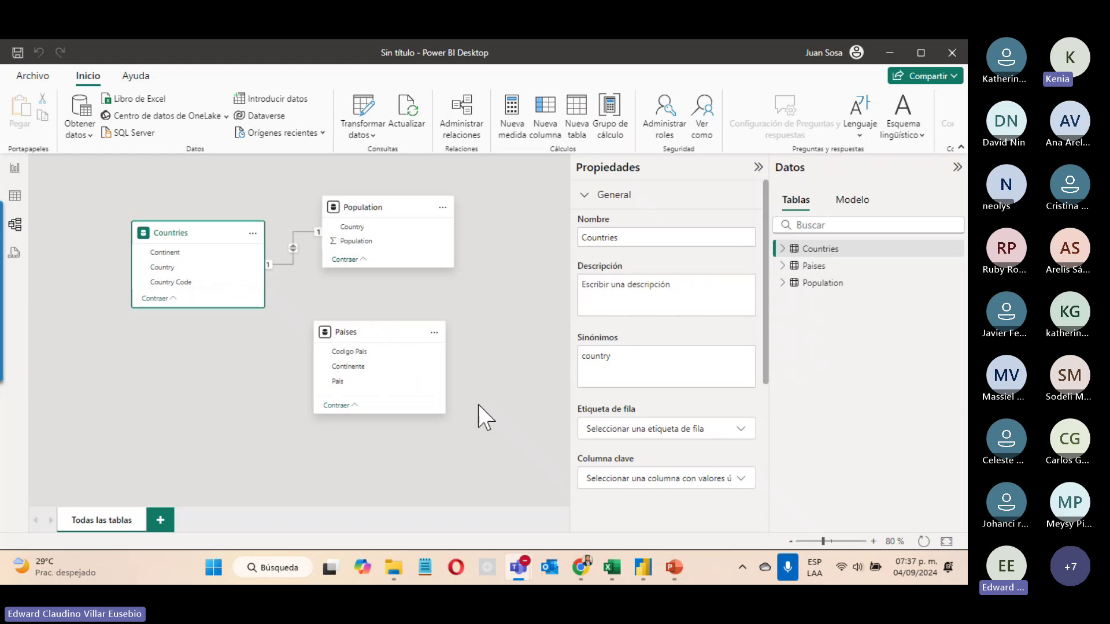
scroll(477, 405, "up", 1)
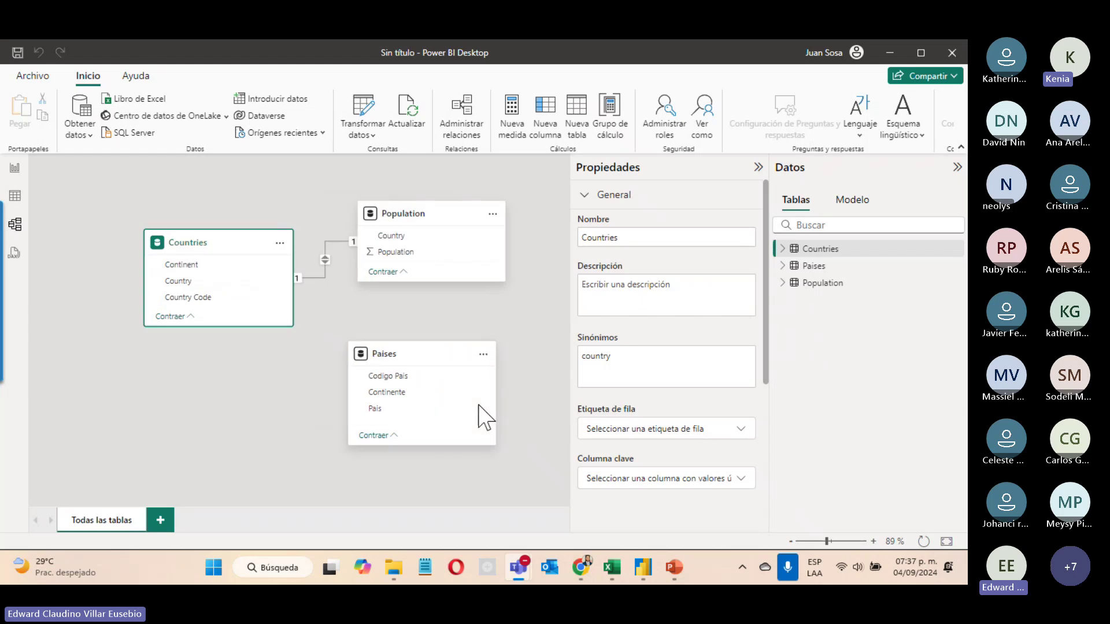
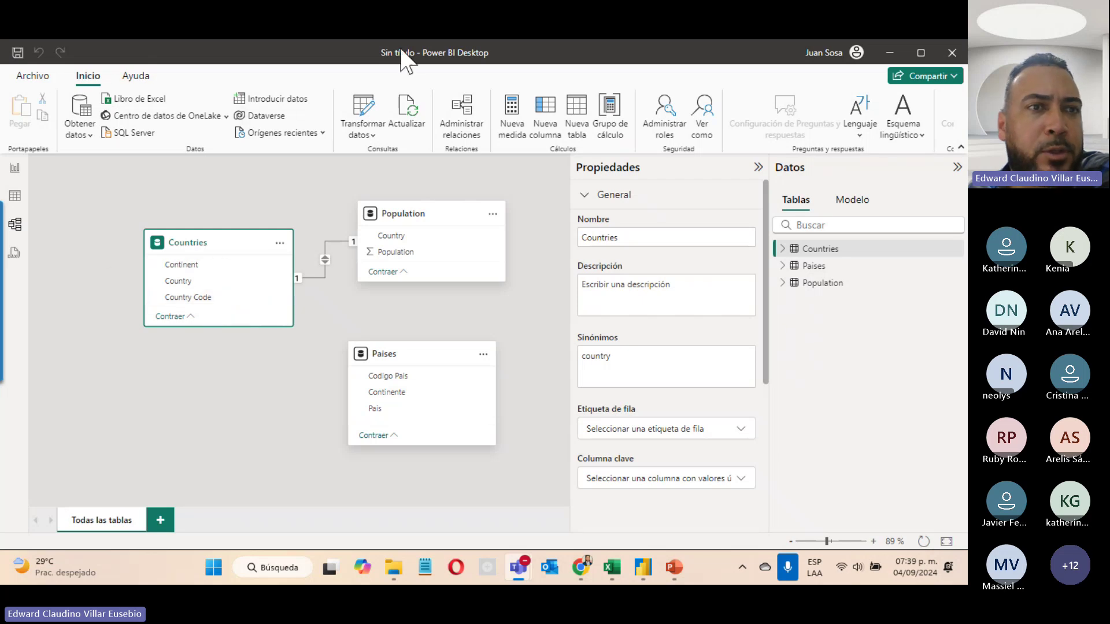
left_click(372, 136)
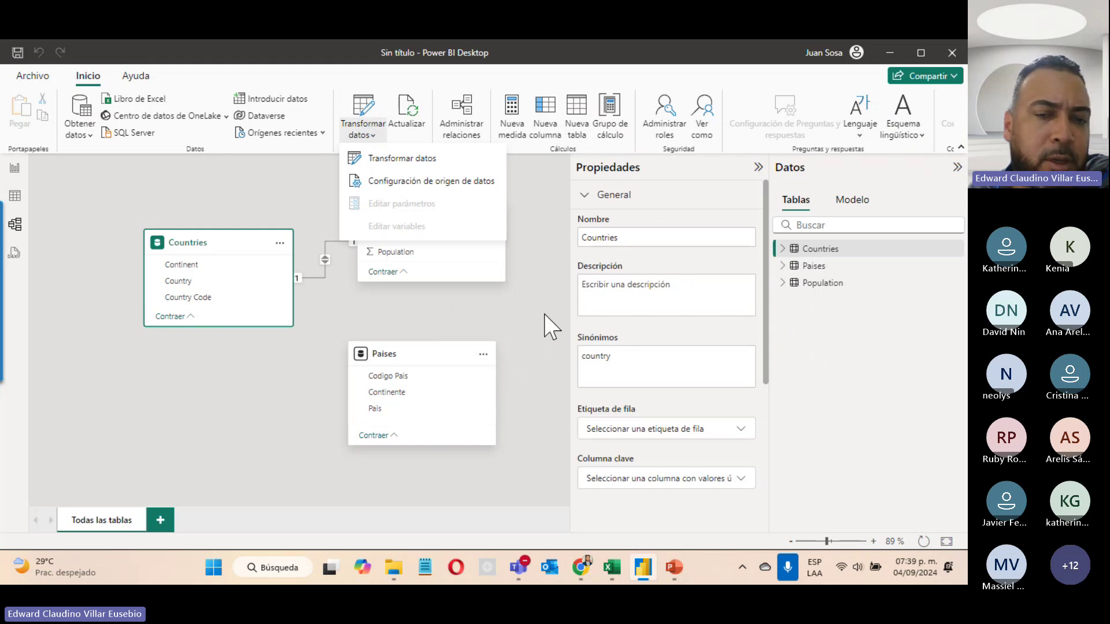
left_click(434, 575)
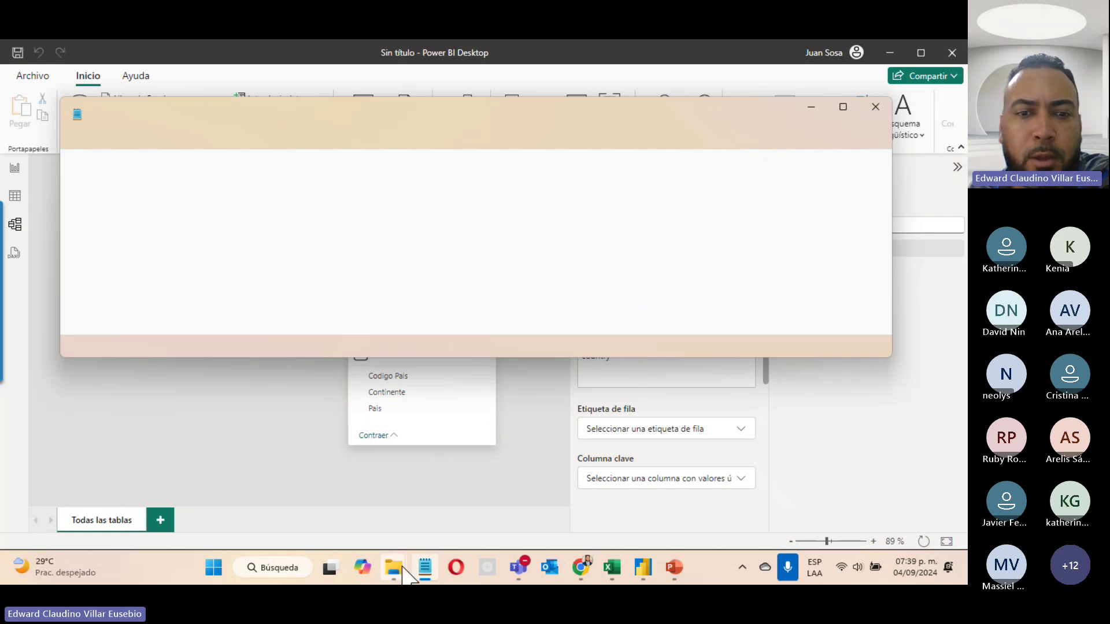
left_click(811, 107)
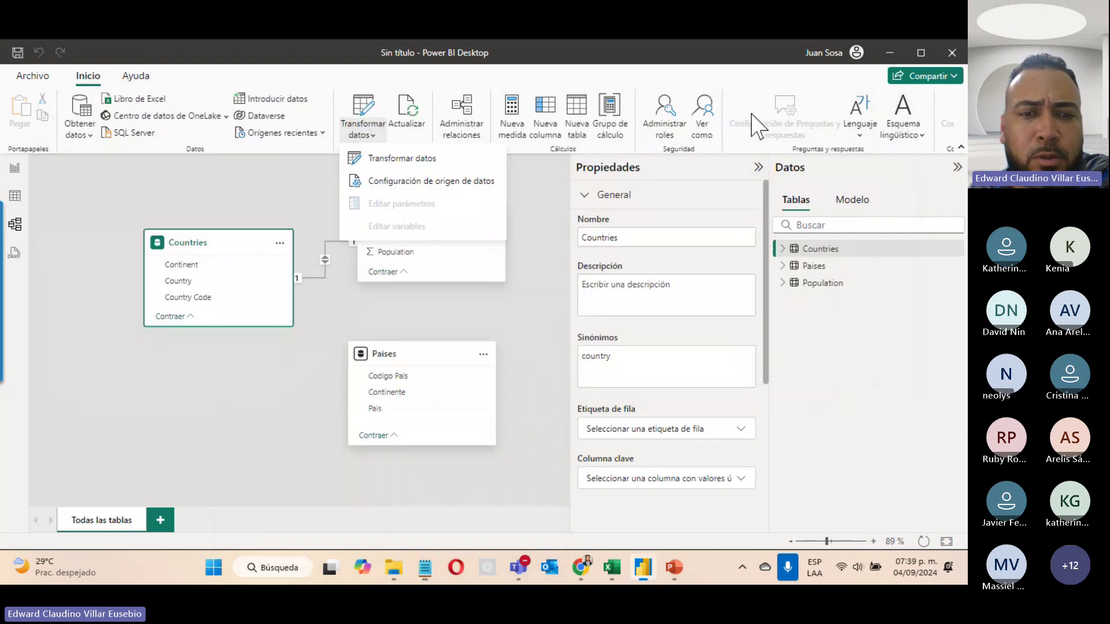
Switch to the Descargas search results in File Explorer and open DatosEjemplo (18).txt in Notepad.
left_click(395, 567)
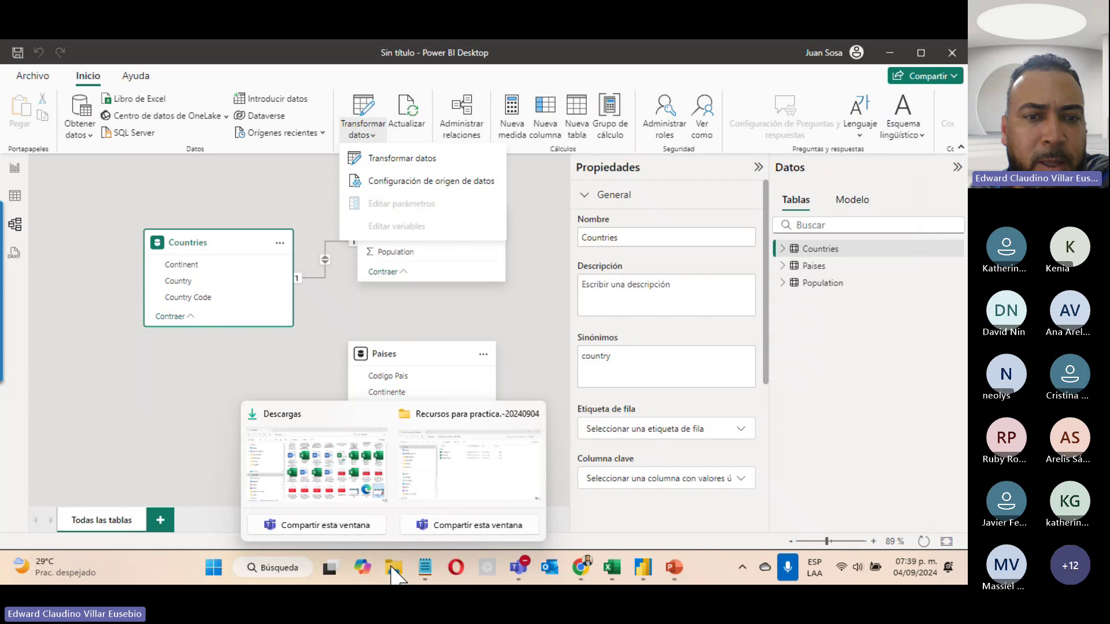
left_click(331, 461)
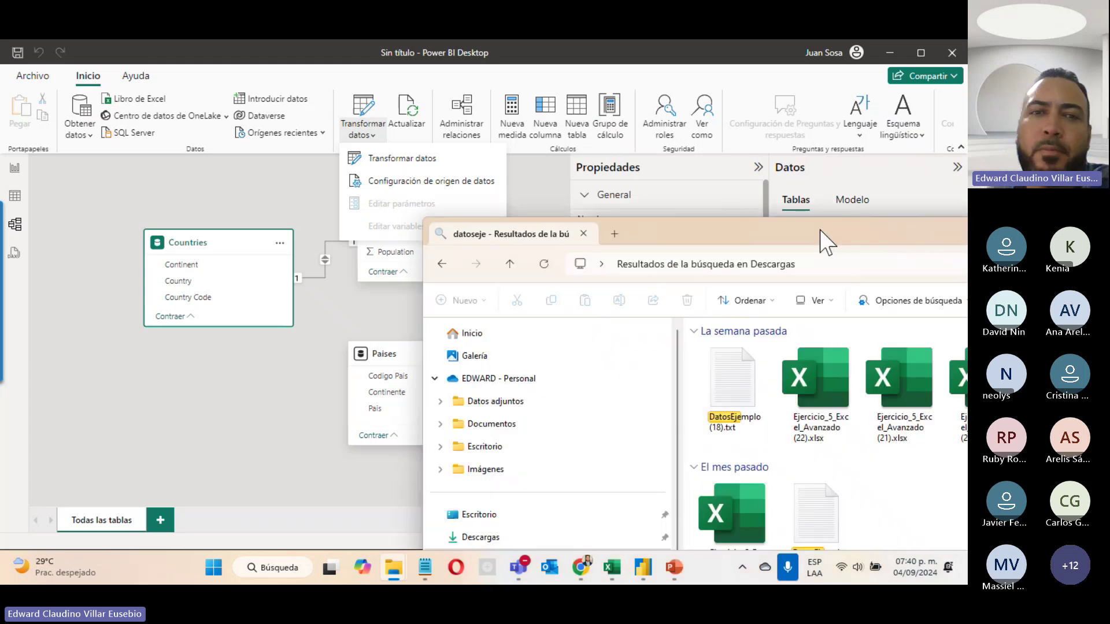
left_click_drag(818, 240, 533, 114)
left_click(451, 257)
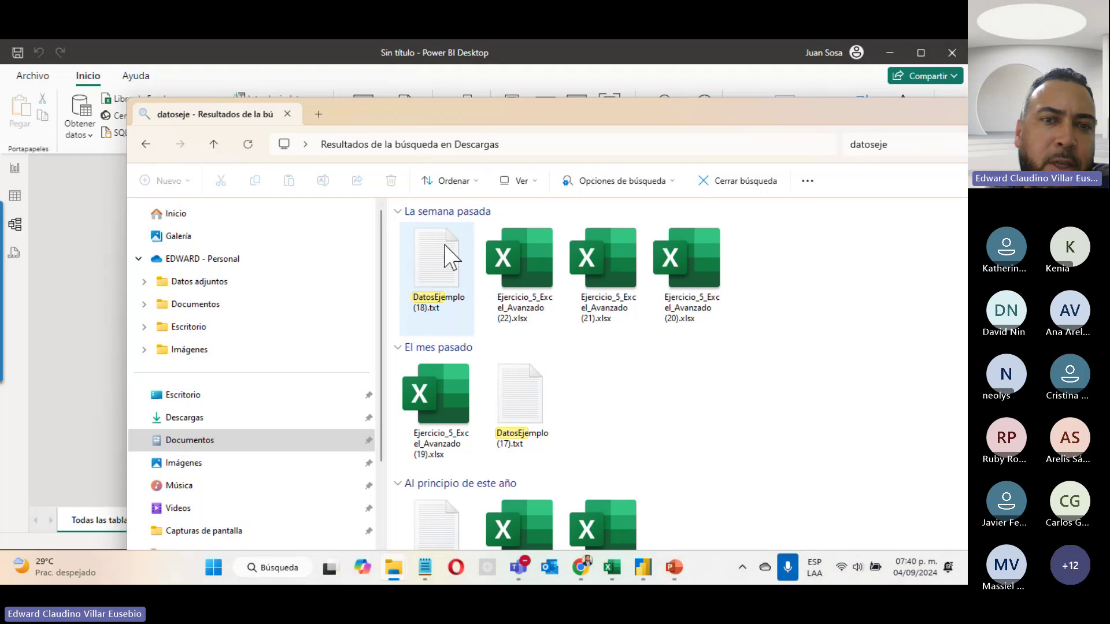
left_click(434, 286)
double_click(434, 285)
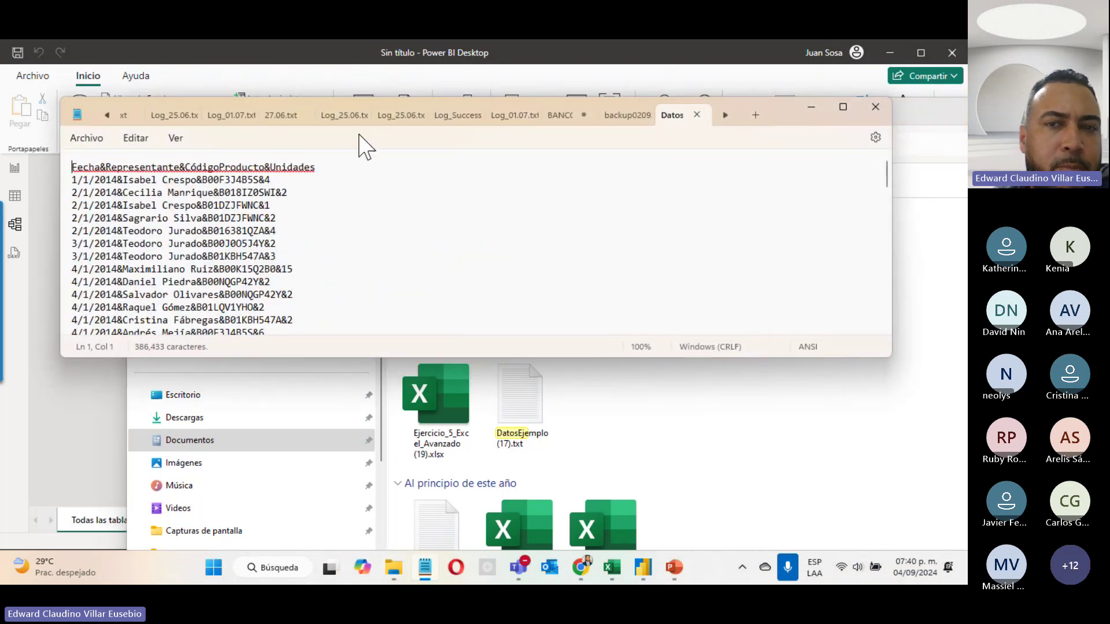
Enlarge the text file and examine the & separators in its header line and first data rows.
left_click(843, 107)
scroll(434, 273, "up", 12, "ctrl")
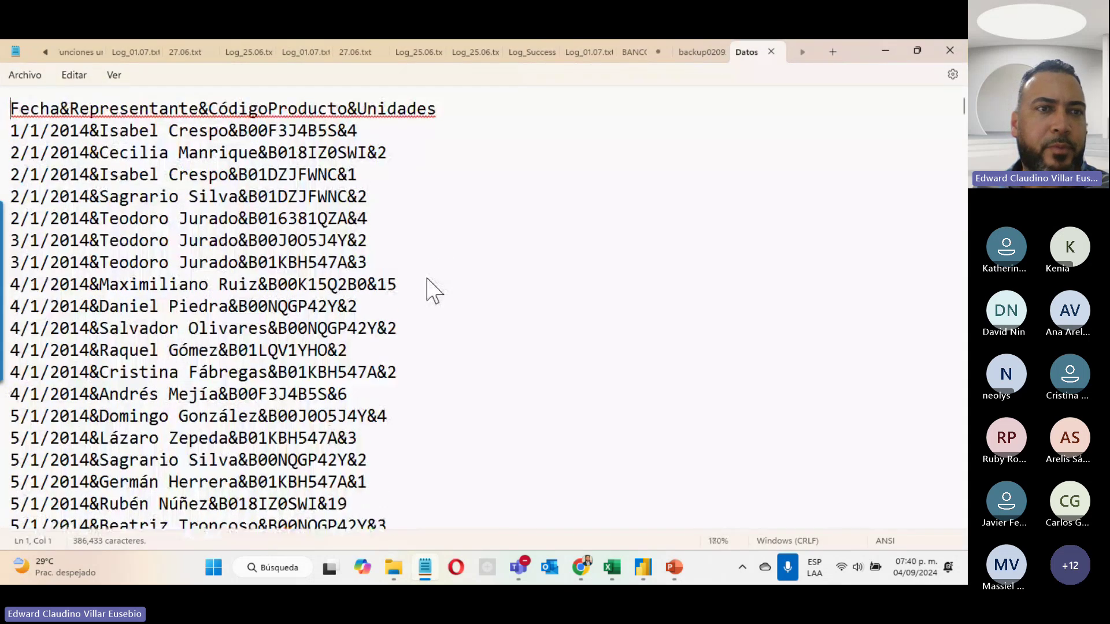
scroll(429, 279, "up", 11, "ctrl")
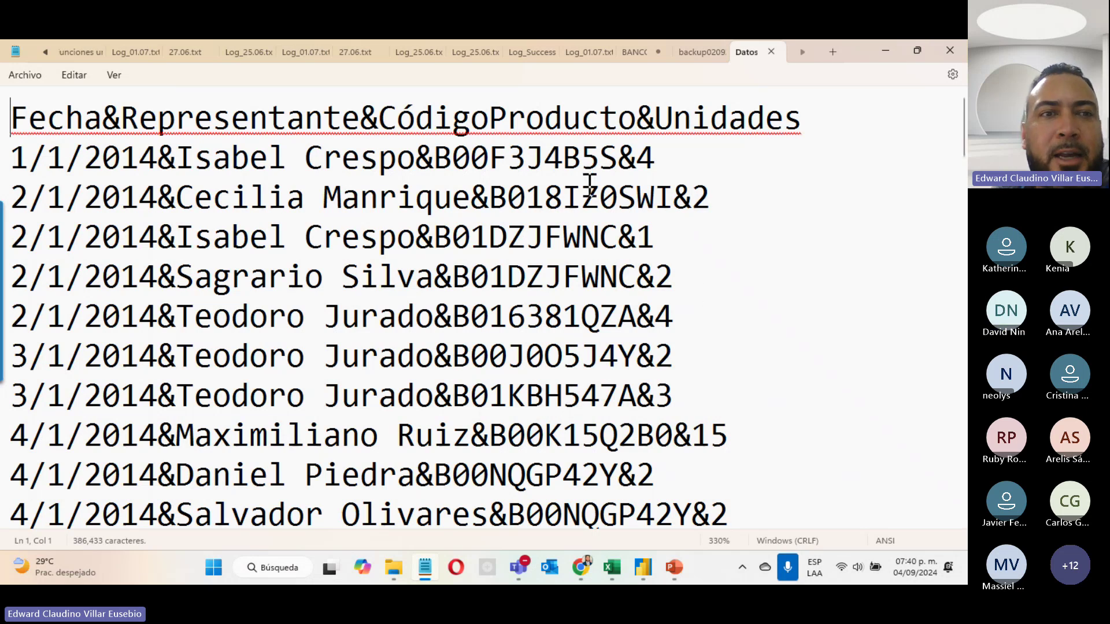
left_click_drag(101, 102, 121, 118)
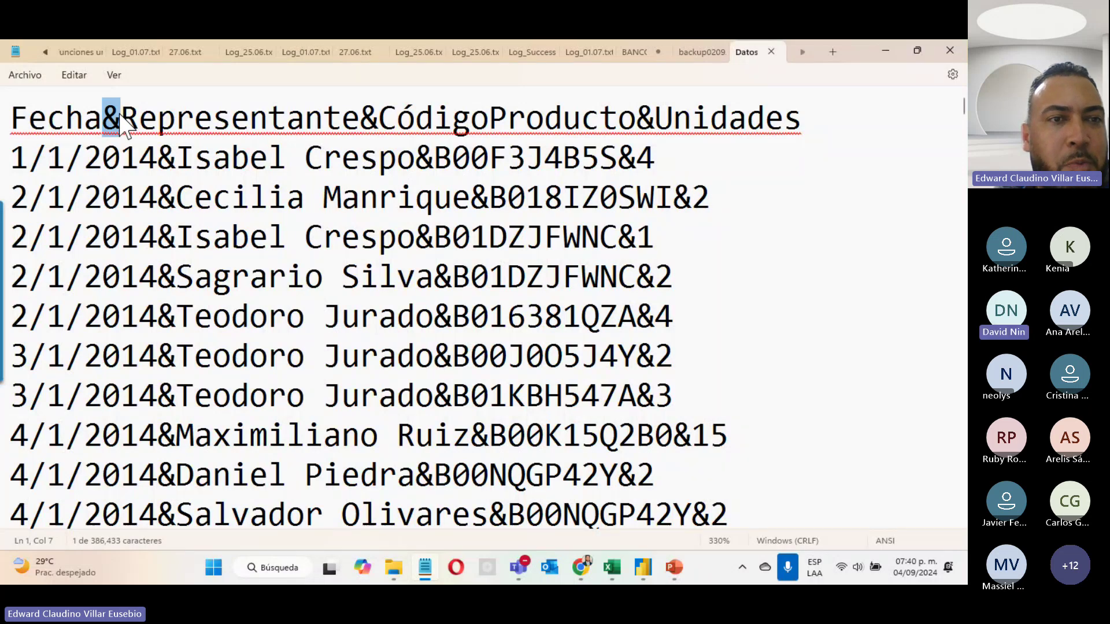
left_click(167, 159)
key("shift+Right")
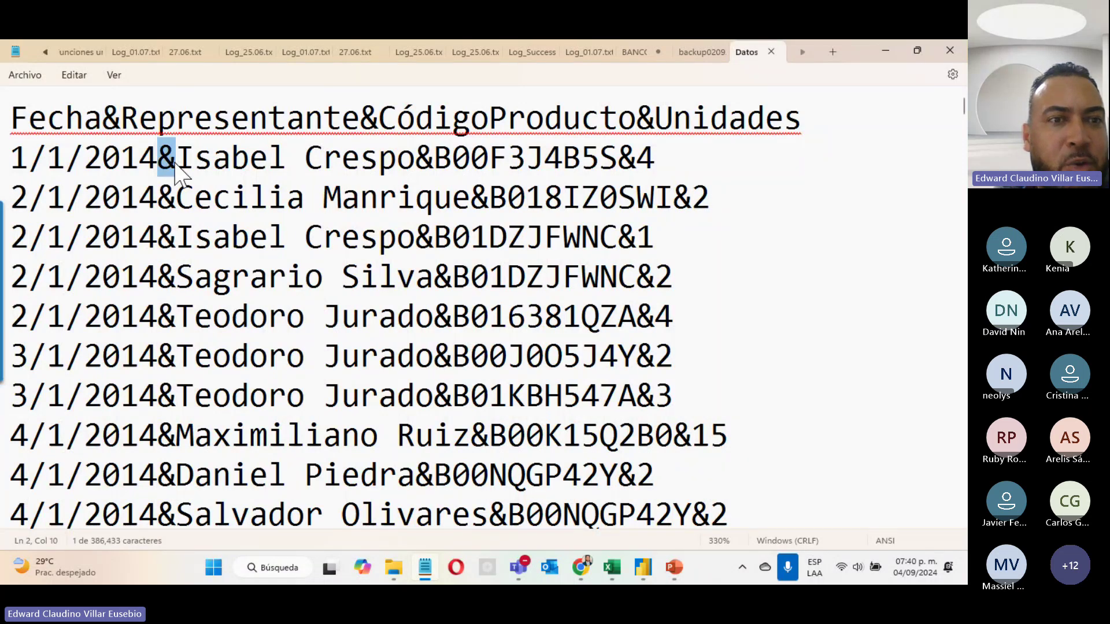
left_click_drag(159, 197, 176, 202)
left_click(176, 239)
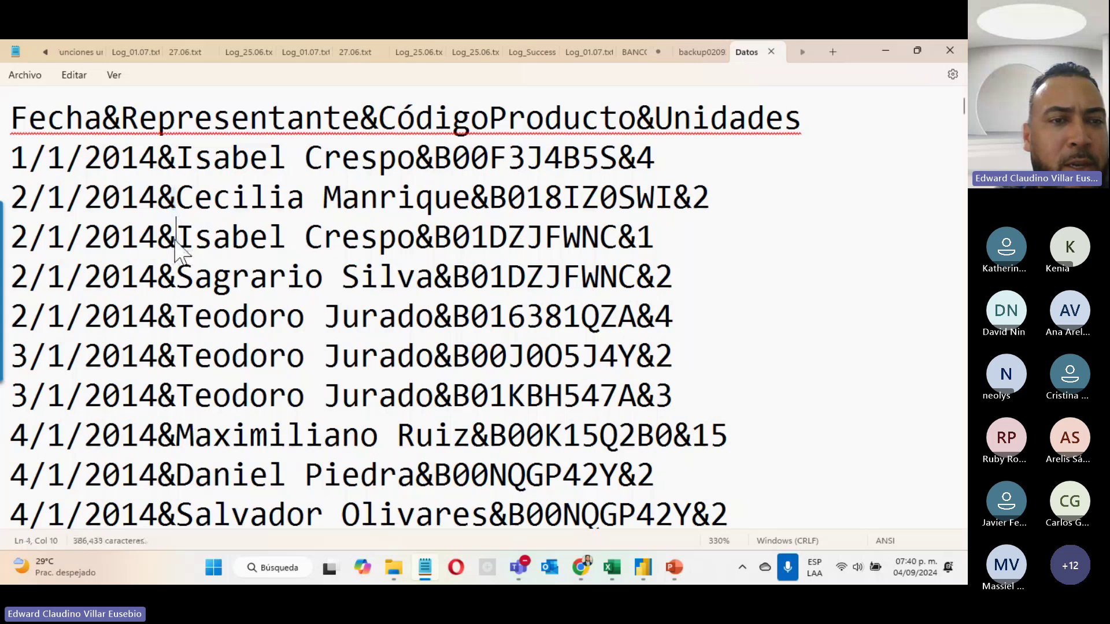
Minimize the text file and the Descargas window, and return to the model diagram in Power BI Desktop.
left_click(886, 50)
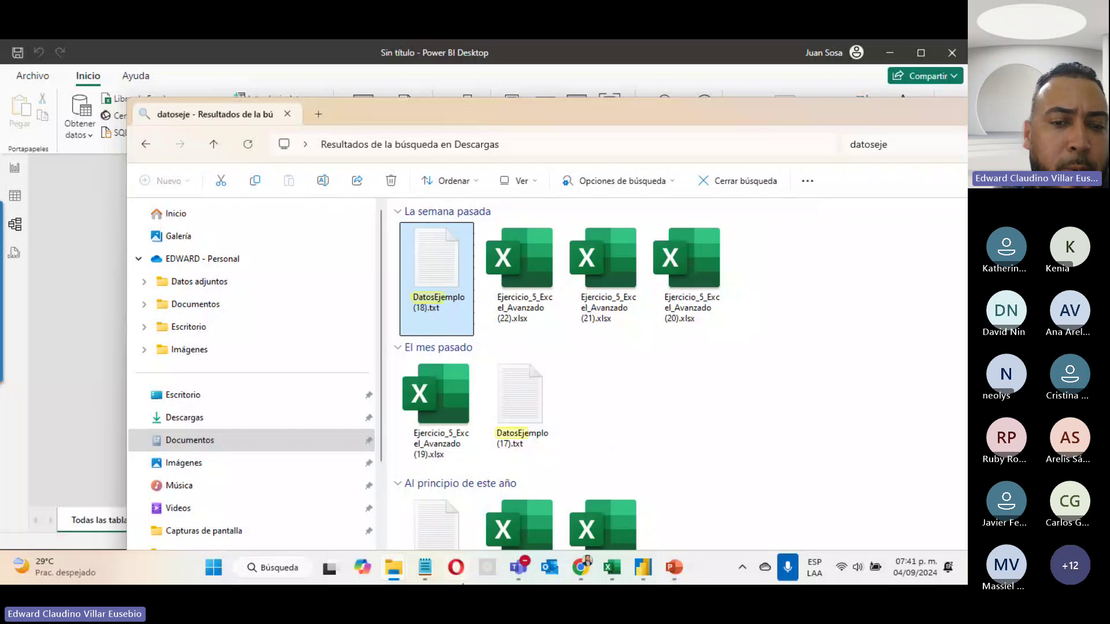
double_click(432, 570)
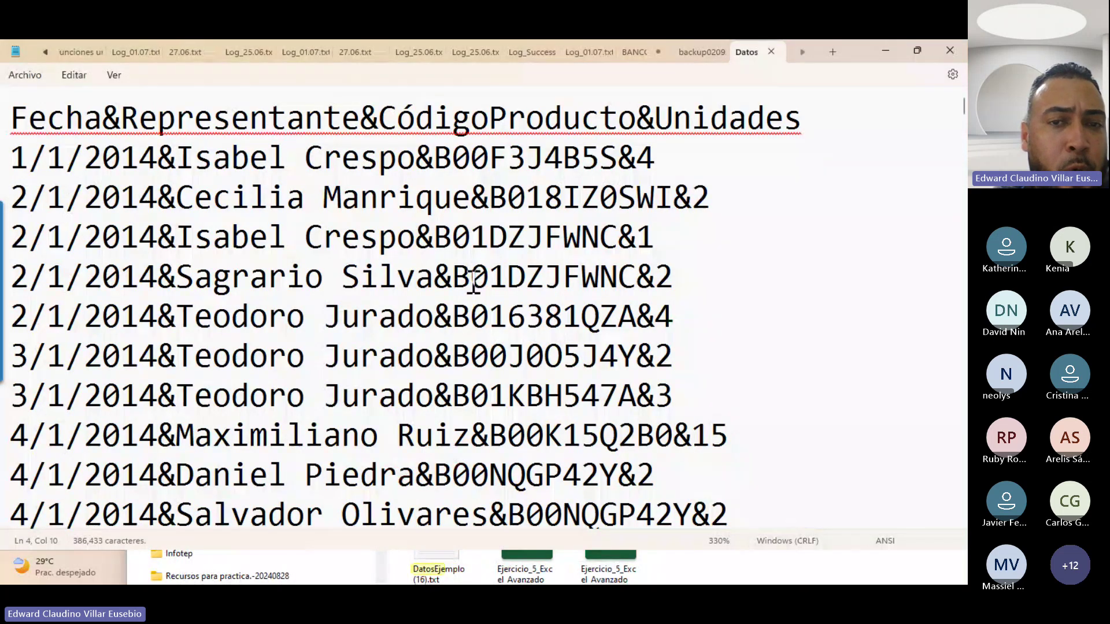
left_click(885, 51)
left_click_drag(885, 129, 743, 136)
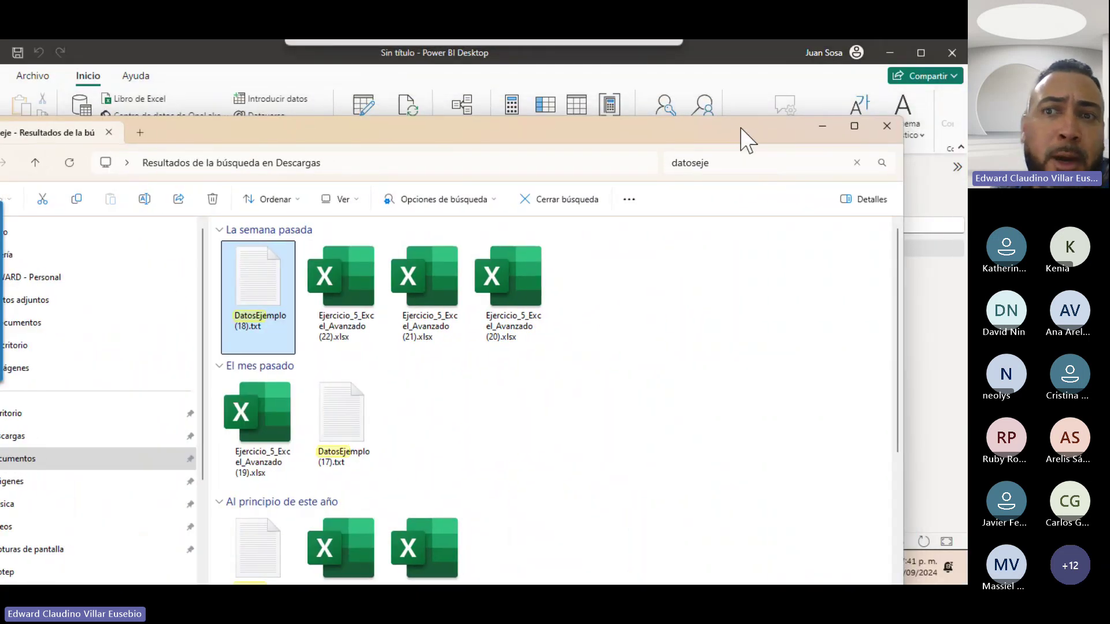
left_click(818, 137)
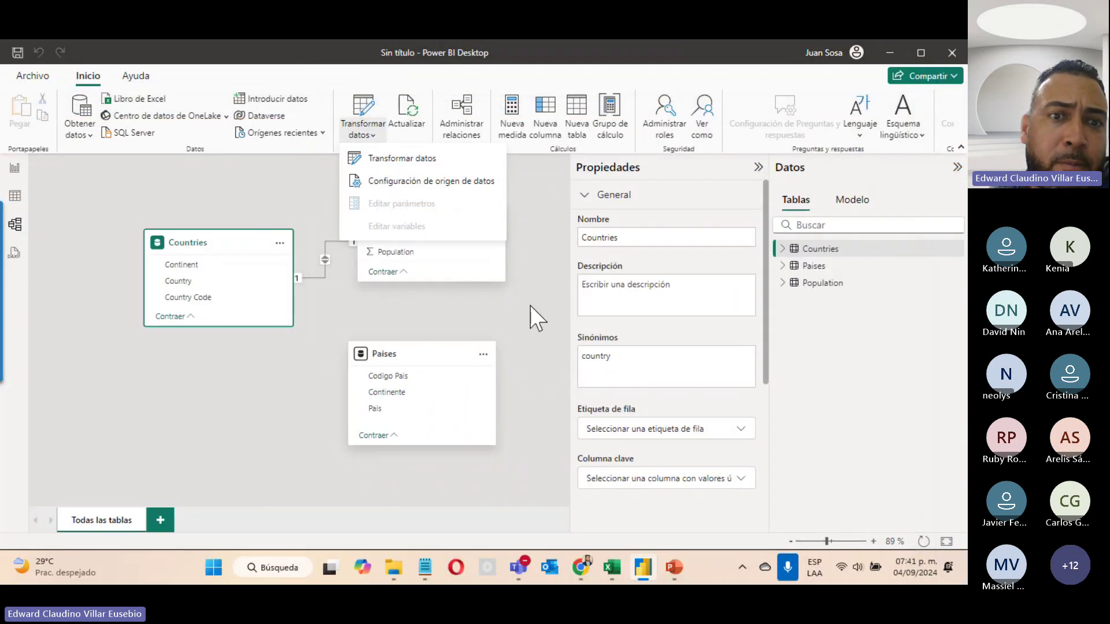
left_click(546, 313)
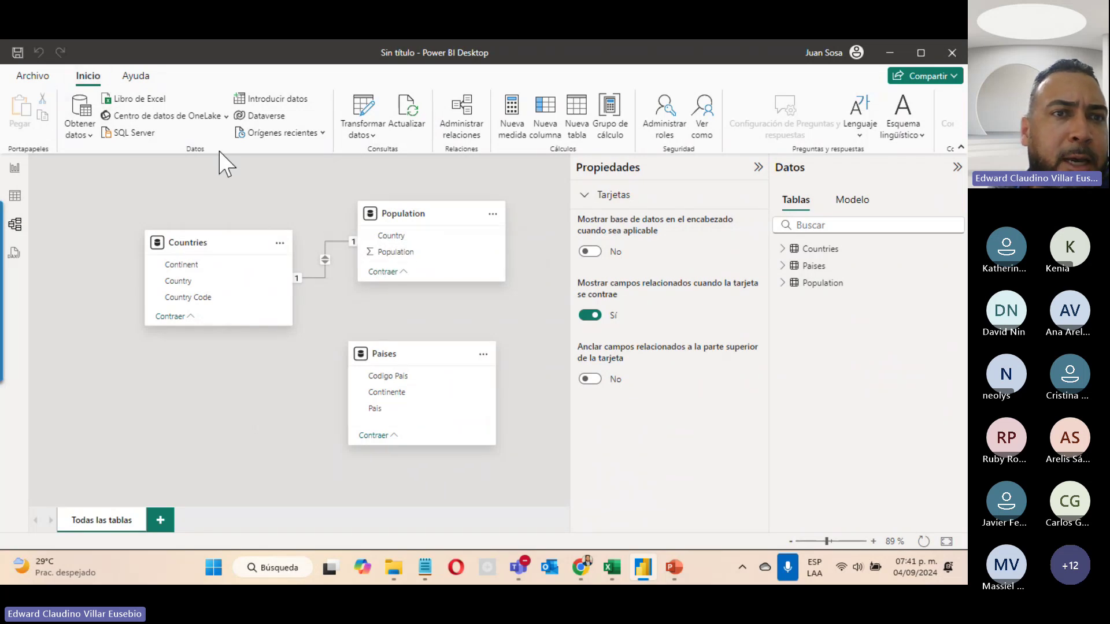
Import DatosEjemplo (18).txt from the Descargas folder as a Texto o CSV source and open it for transformation in Power Query.
left_click(87, 134)
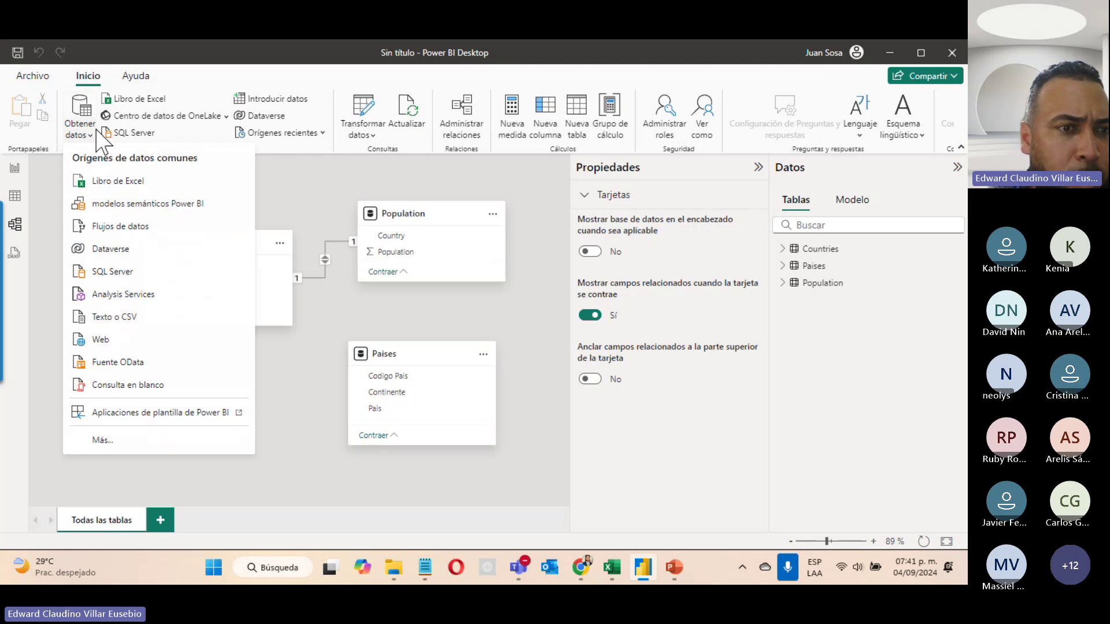
left_click(113, 317)
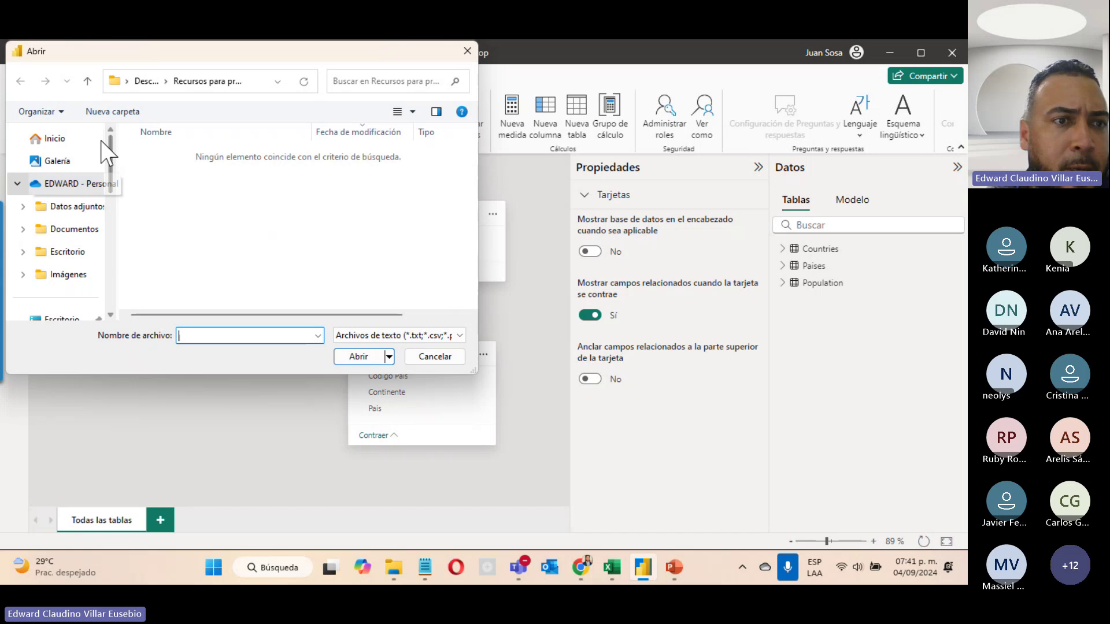
scroll(107, 249, "down", 2)
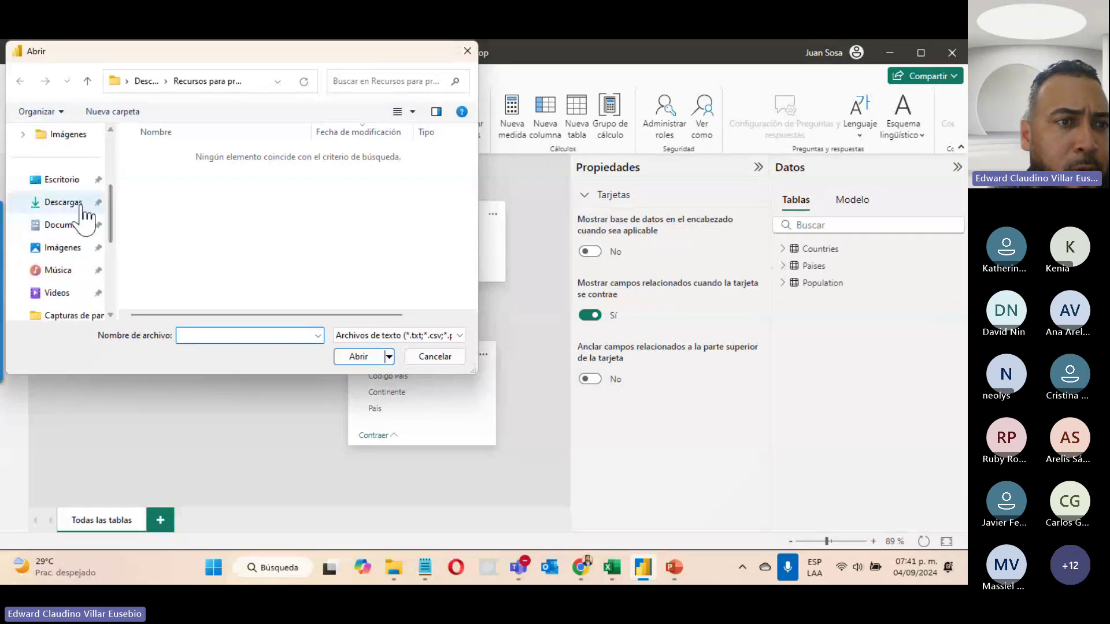
left_click(82, 211)
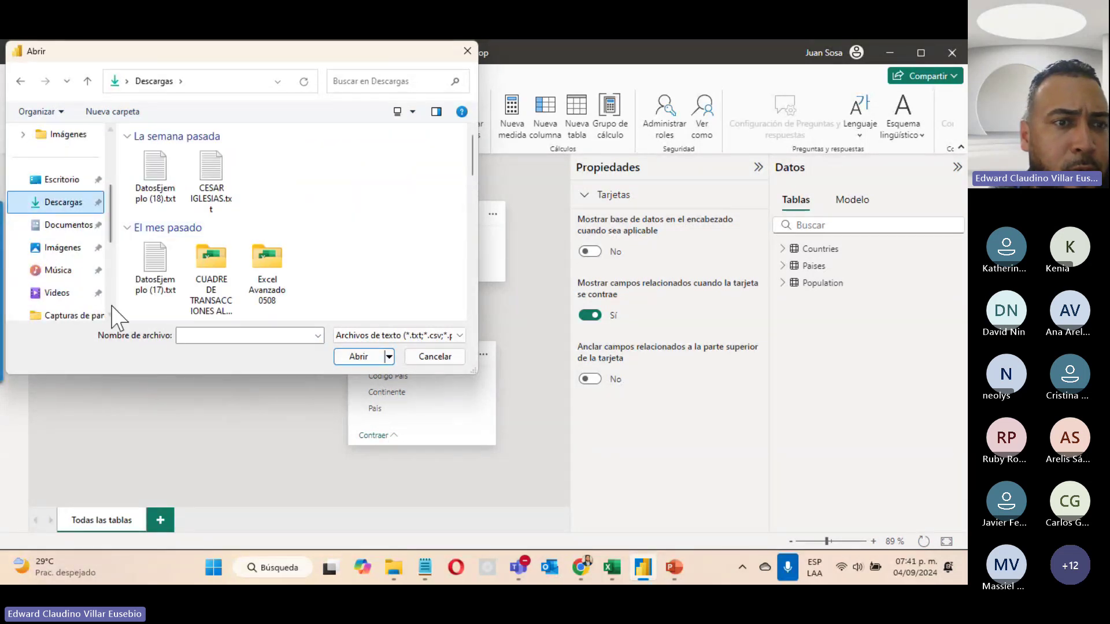
scroll(186, 322, "up", 2)
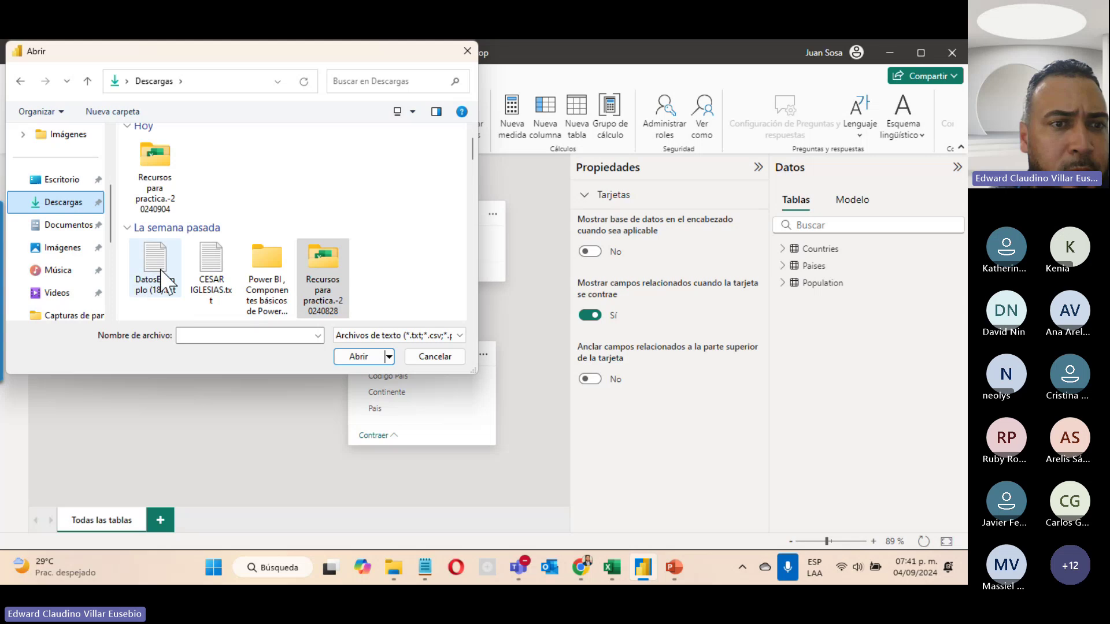
double_click(149, 279)
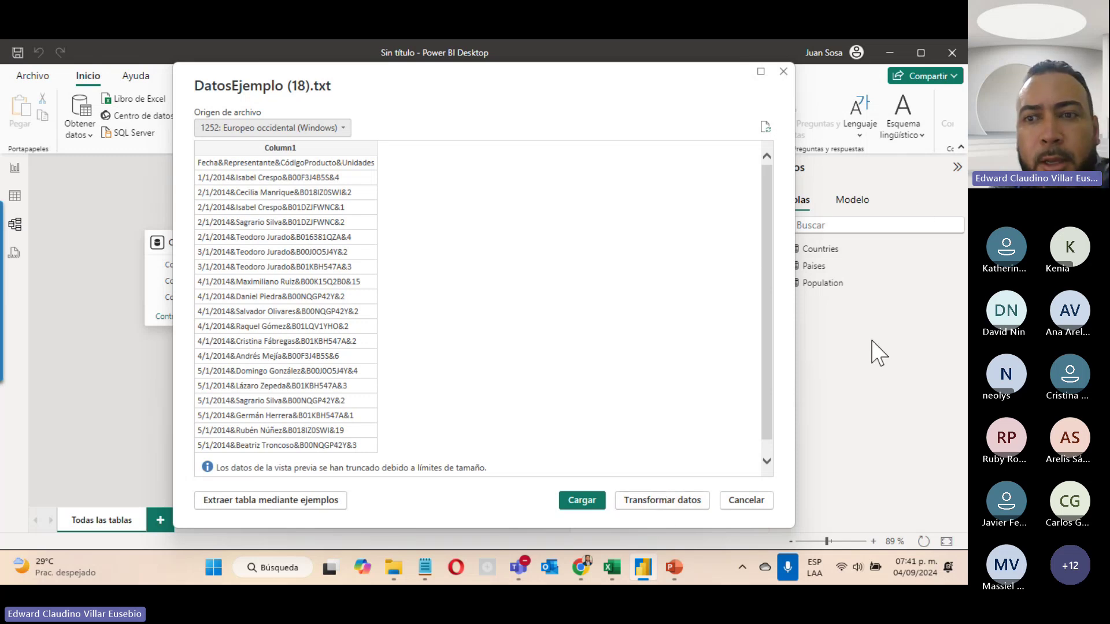
left_click(659, 500)
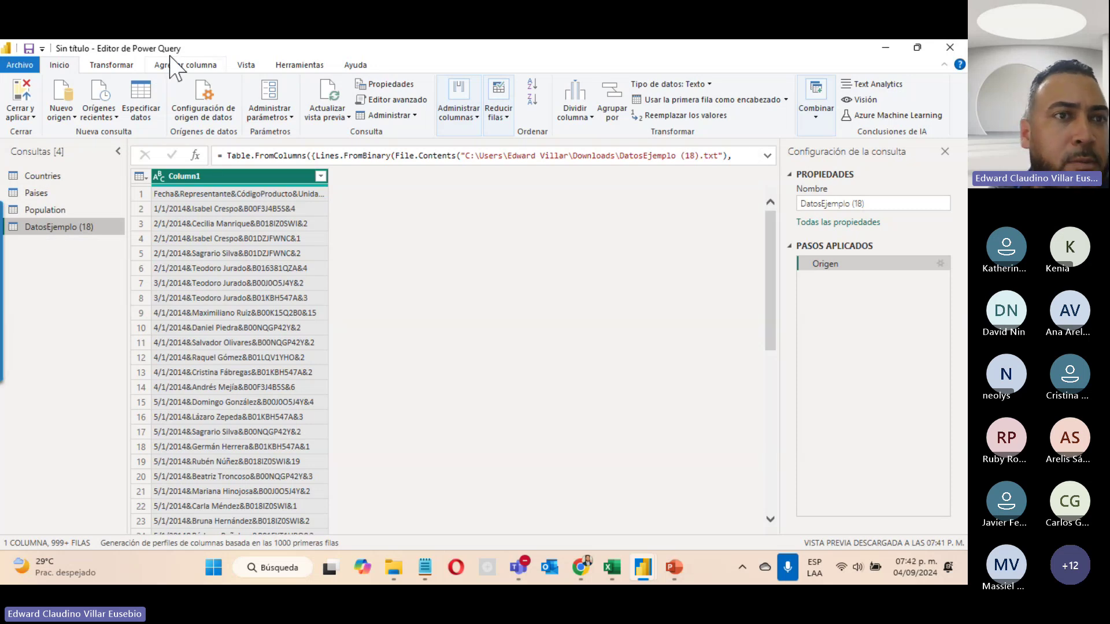
Split Column1 by the custom delimiter & at each occurrence of the delimiter.
left_click(119, 65)
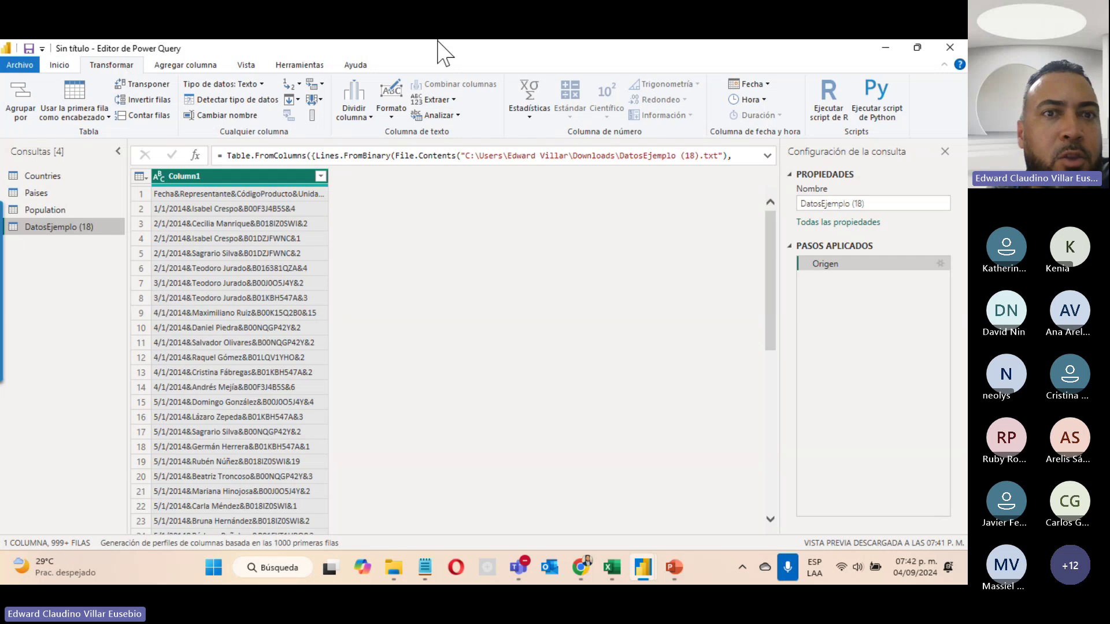
left_click(355, 117)
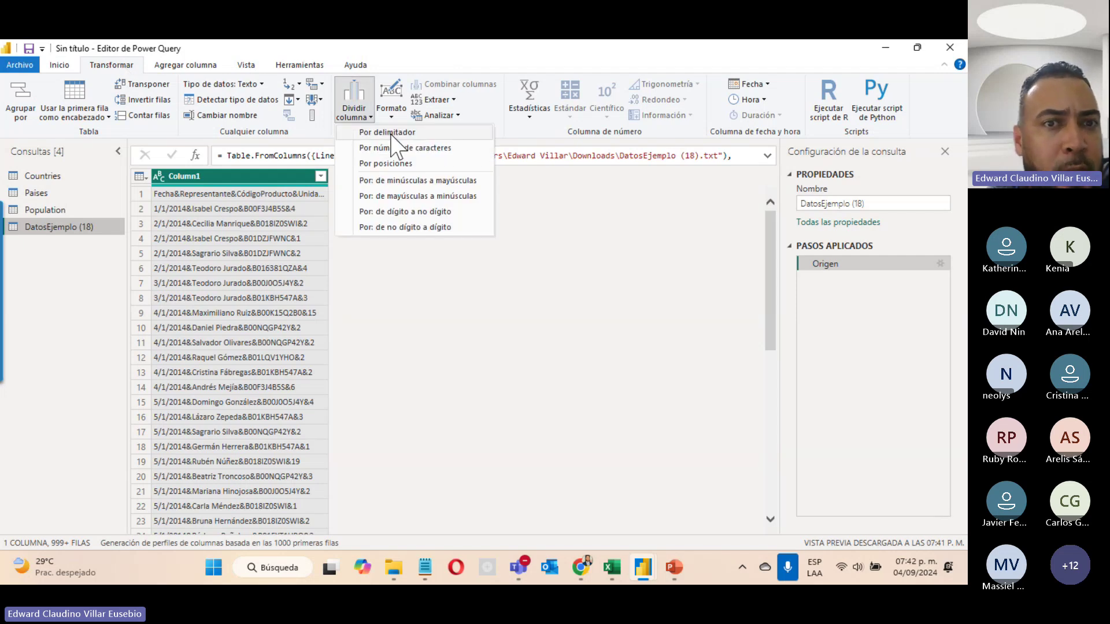
left_click(405, 133)
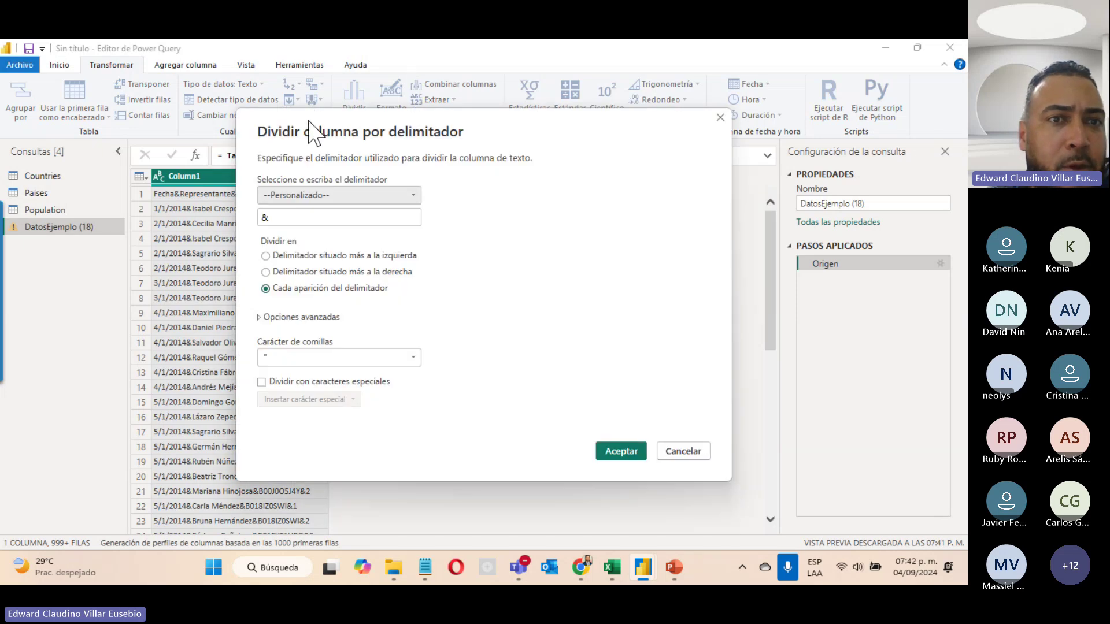
left_click_drag(319, 114, 459, 126)
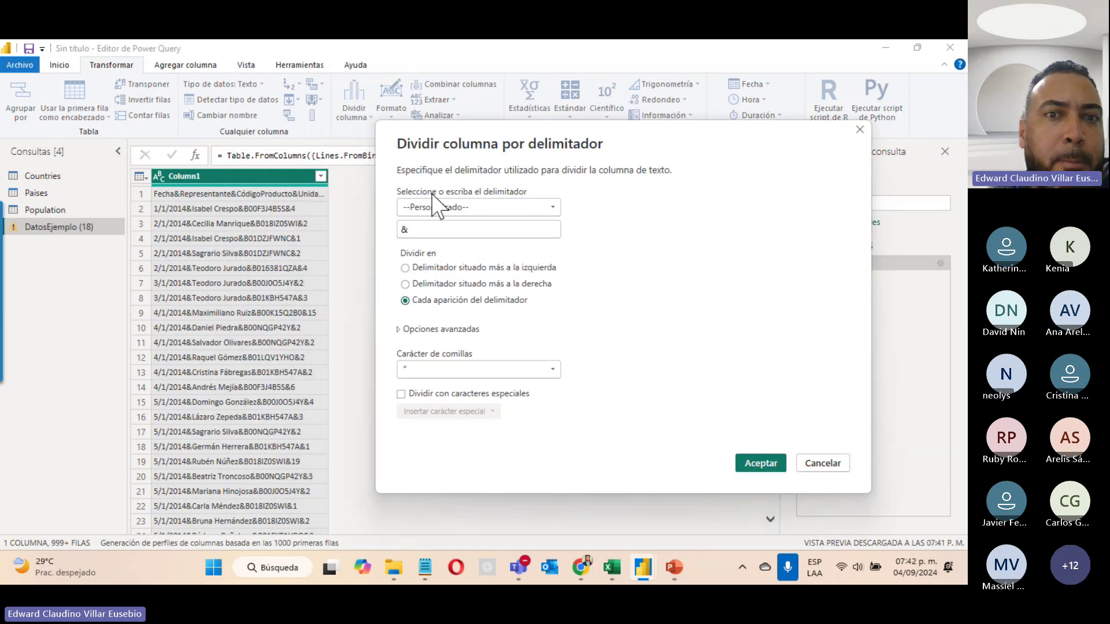
left_click(450, 209)
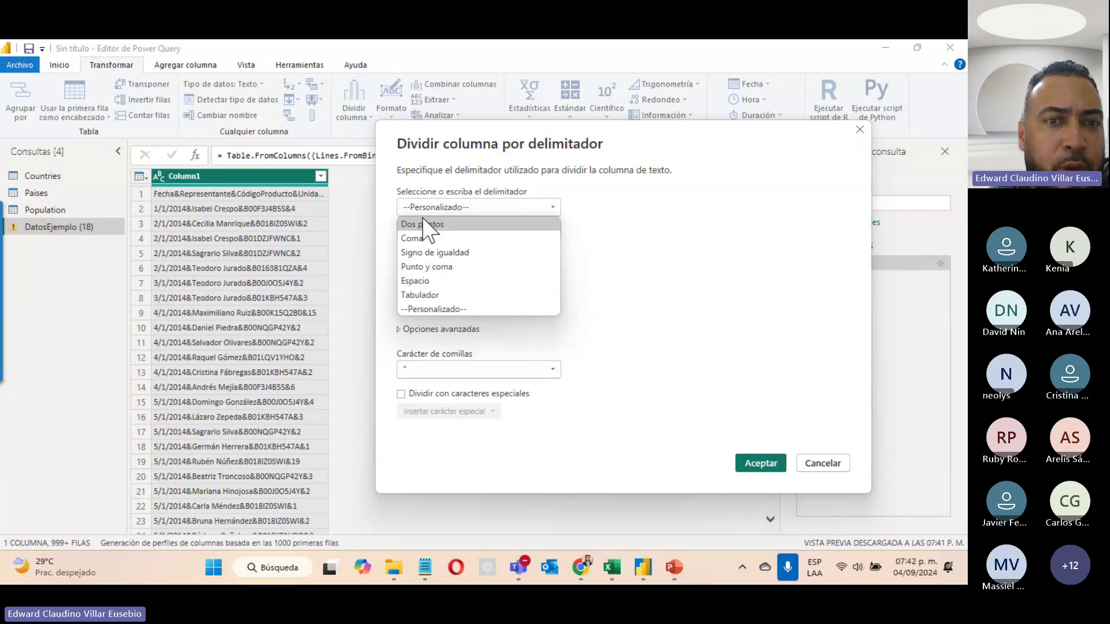
left_click(703, 298)
left_click_drag(452, 230, 385, 238)
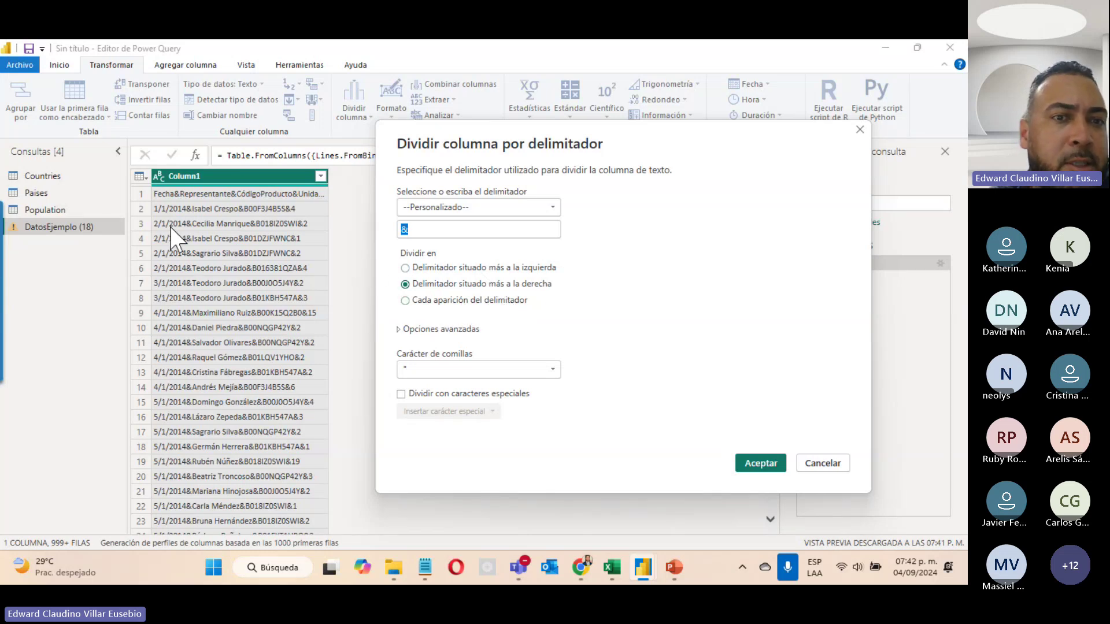
left_click(405, 301)
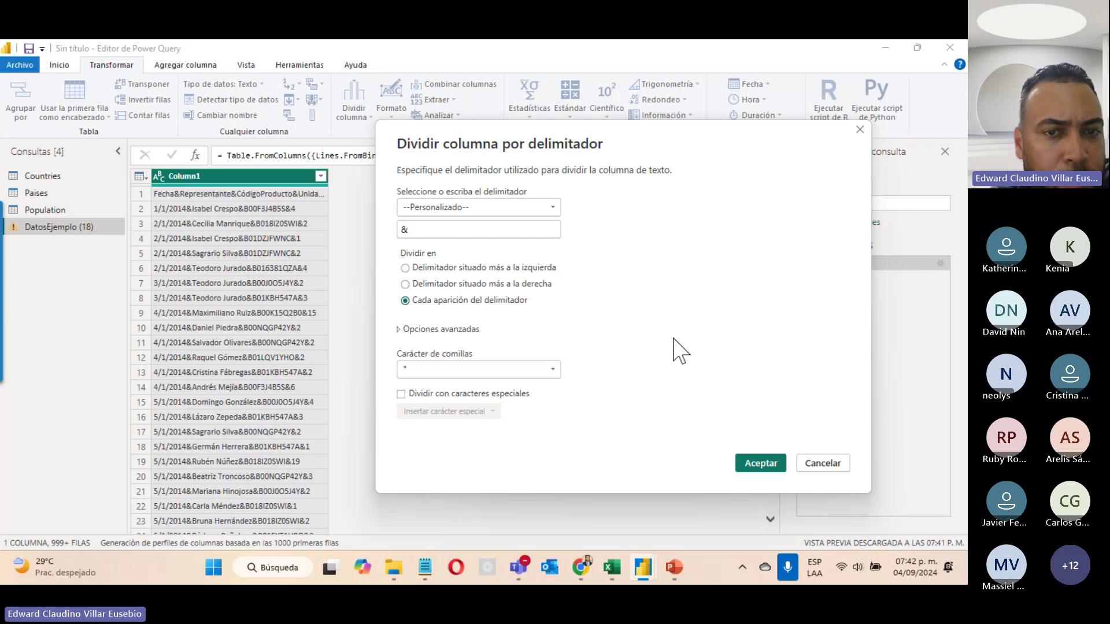
left_click(765, 464)
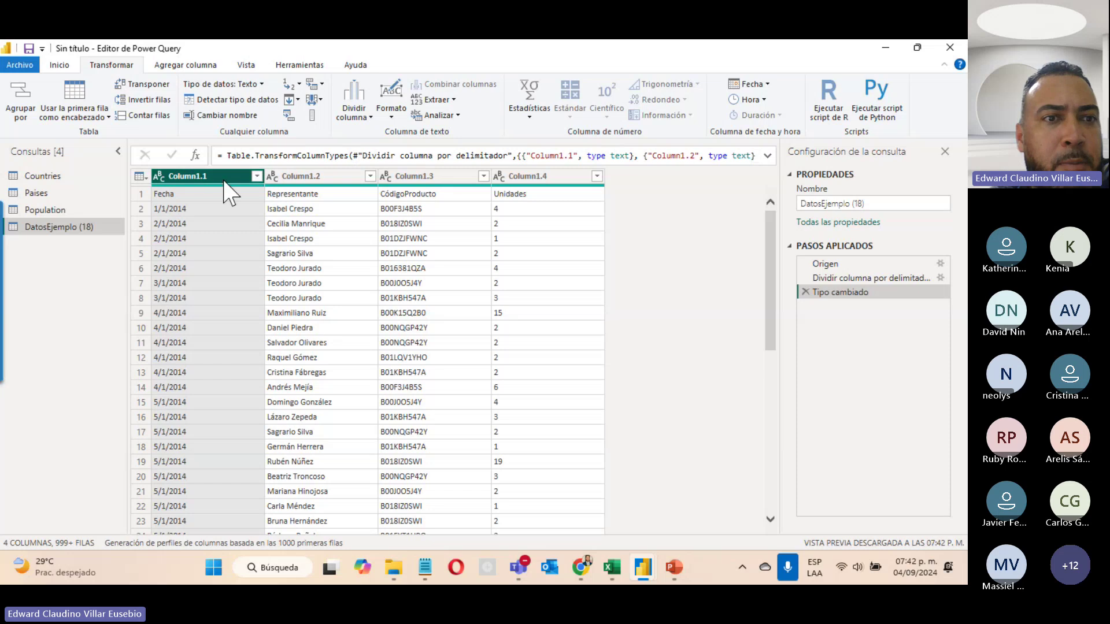
Use the first row of DatosEjemplo (18) as headers and apply the query to the model.
left_click(65, 64)
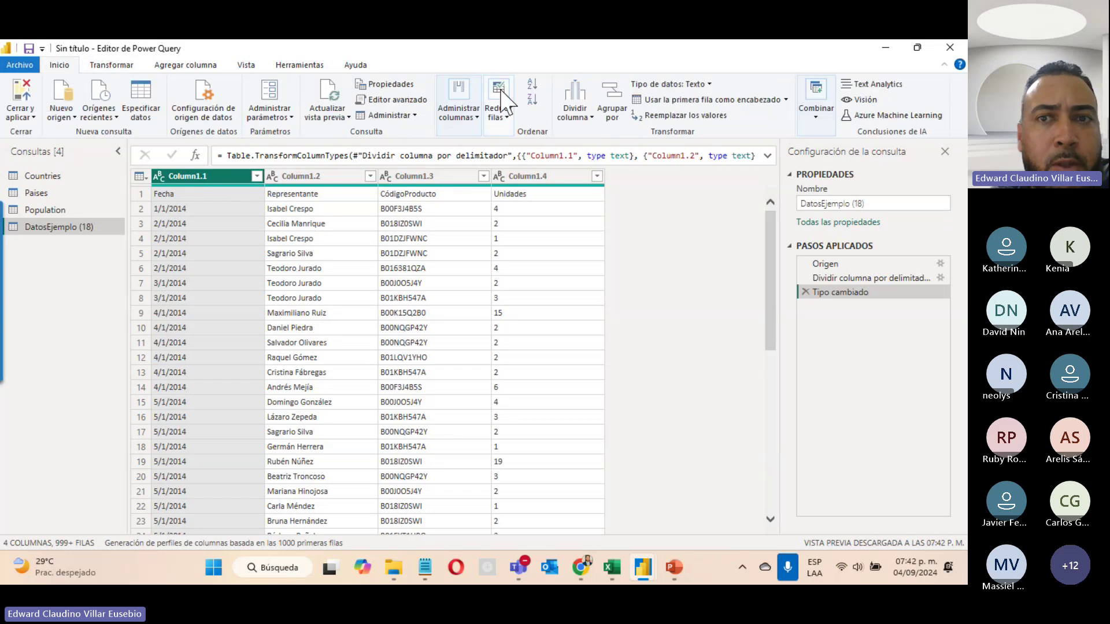
left_click(674, 98)
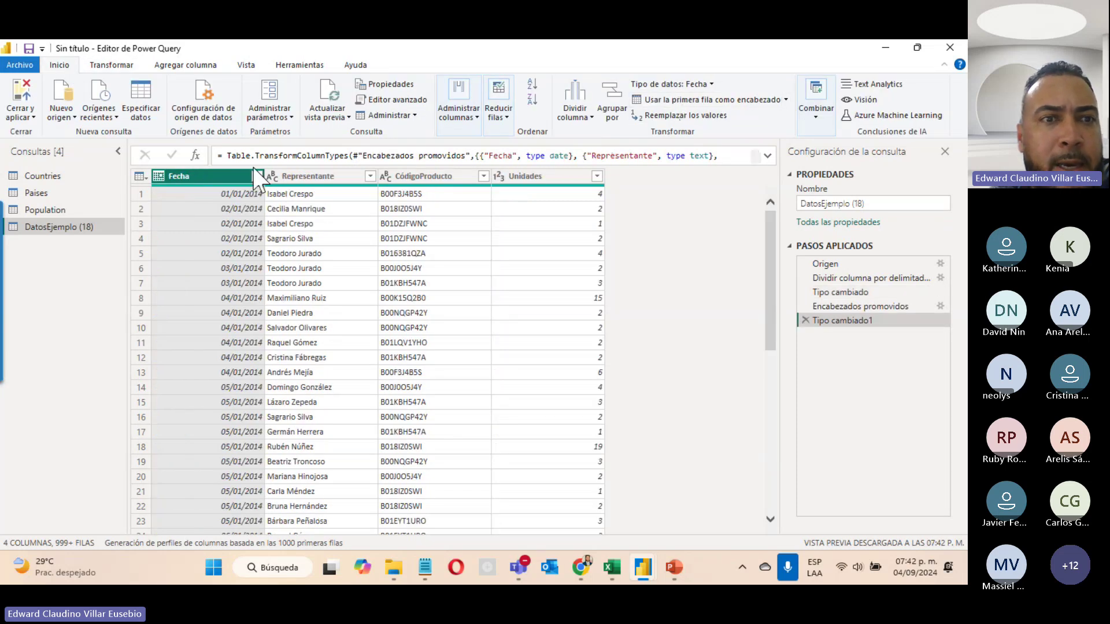
left_click(17, 92)
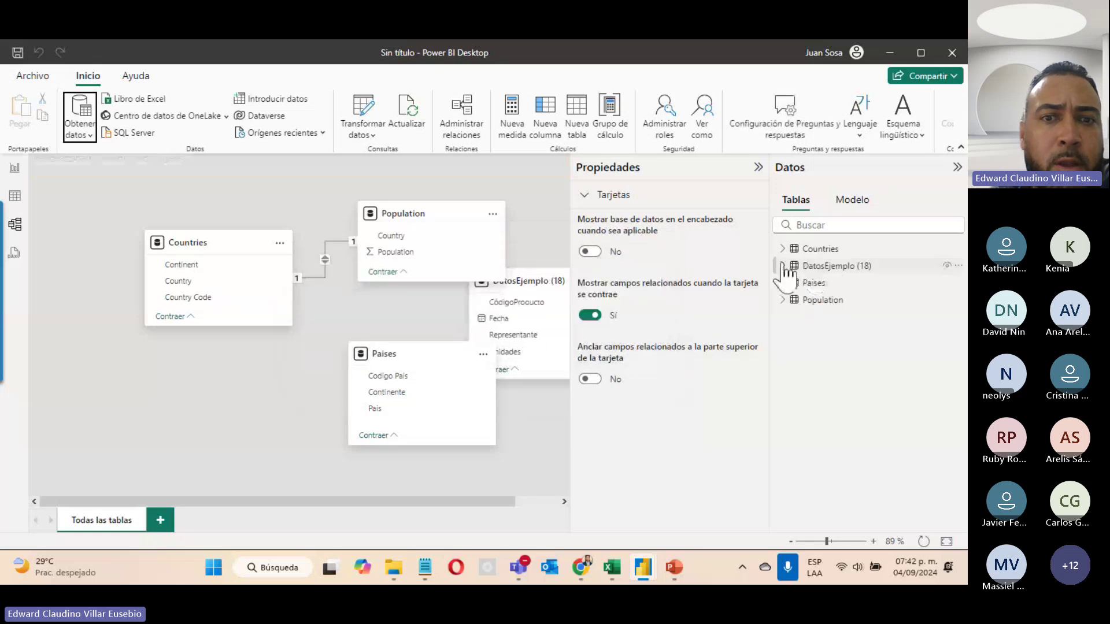
Place the DatosEjemplo (18) card below the Countries card and review the model's relationships in Administrar relaciones.
left_click_drag(786, 273, 420, 372)
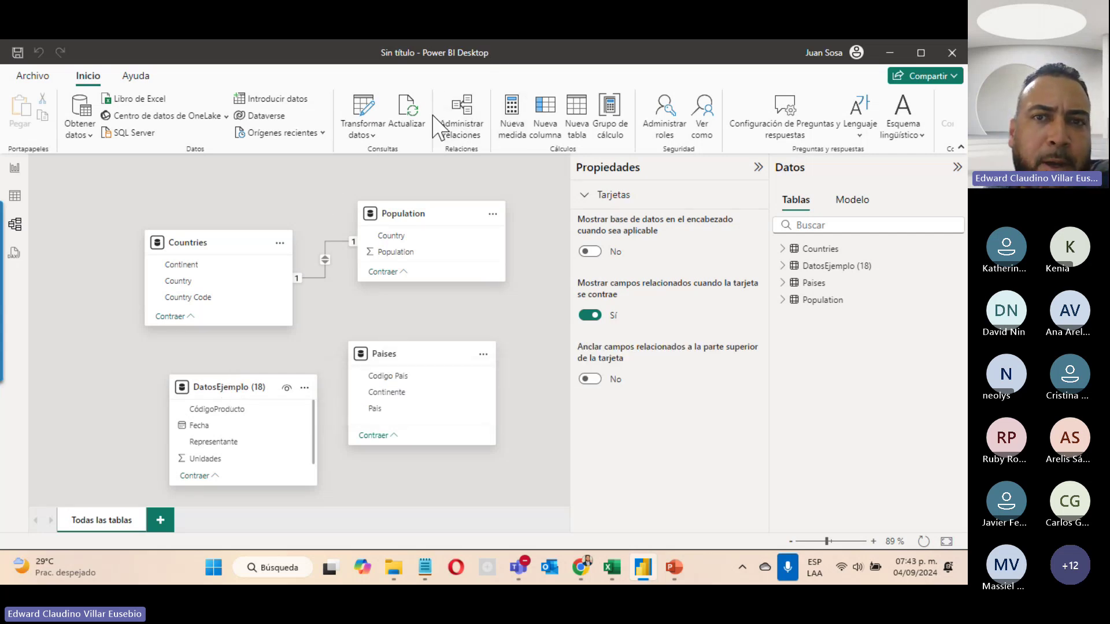
left_click(474, 138)
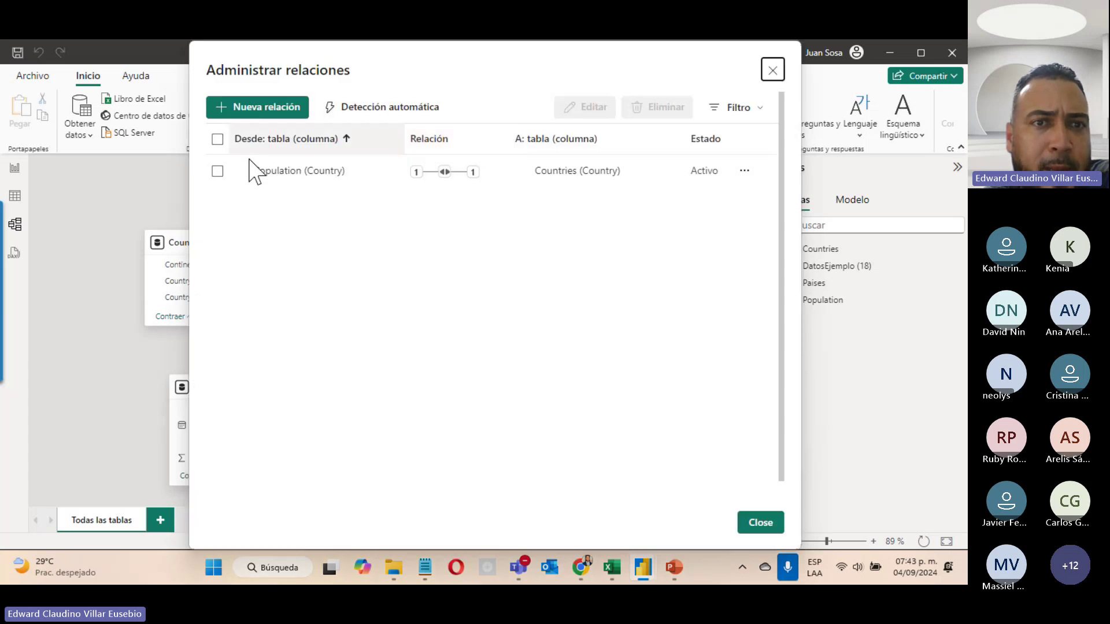
left_click(773, 523)
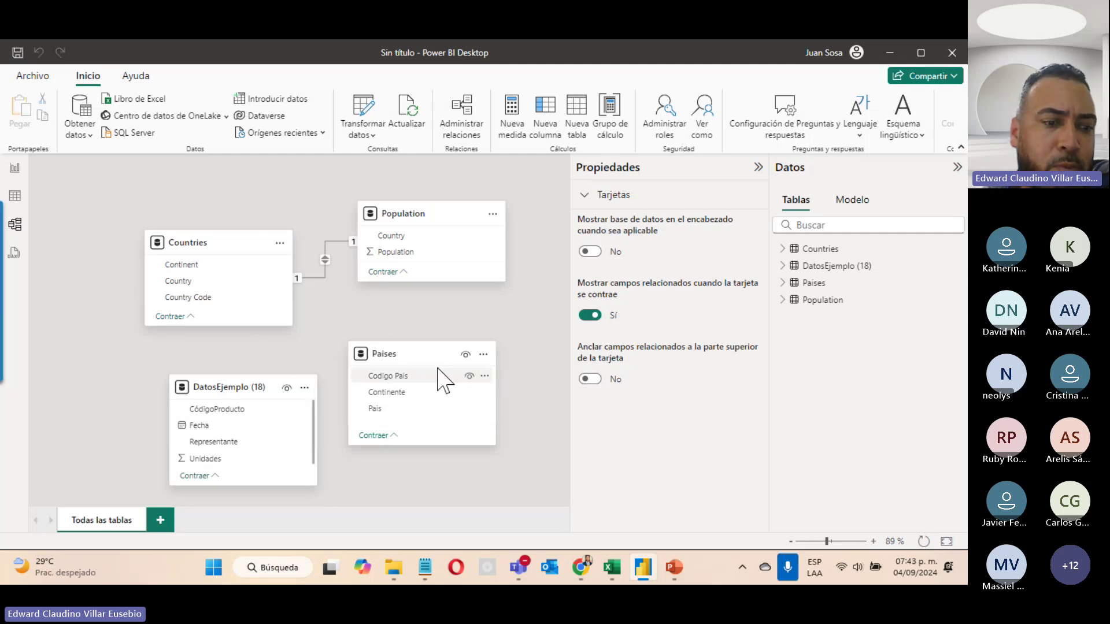
scroll(330, 421, "down", 2)
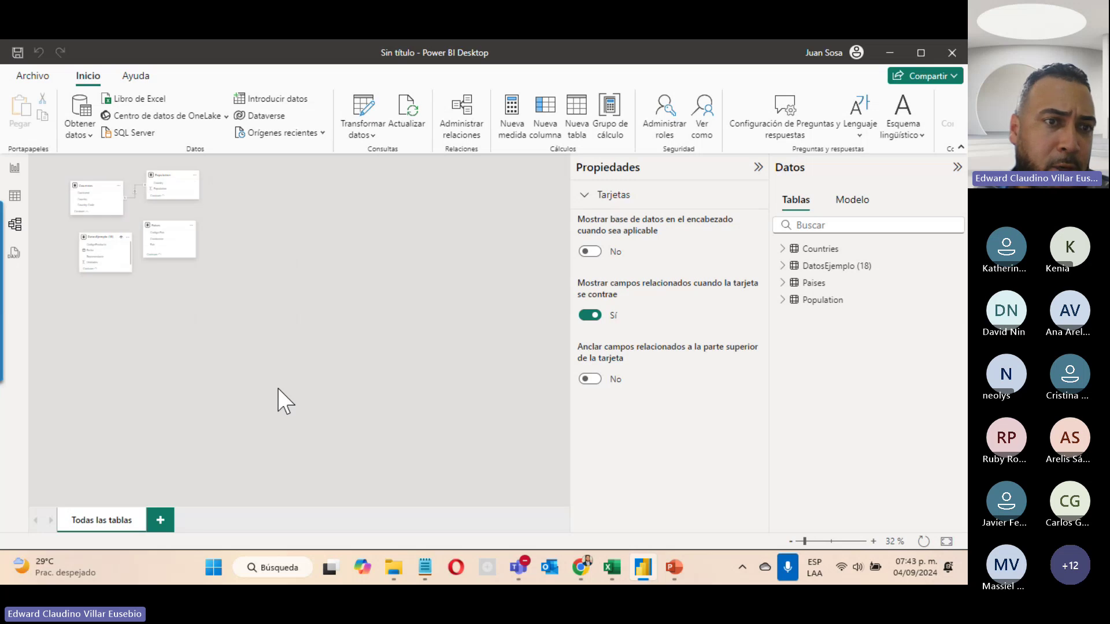
left_click(455, 125)
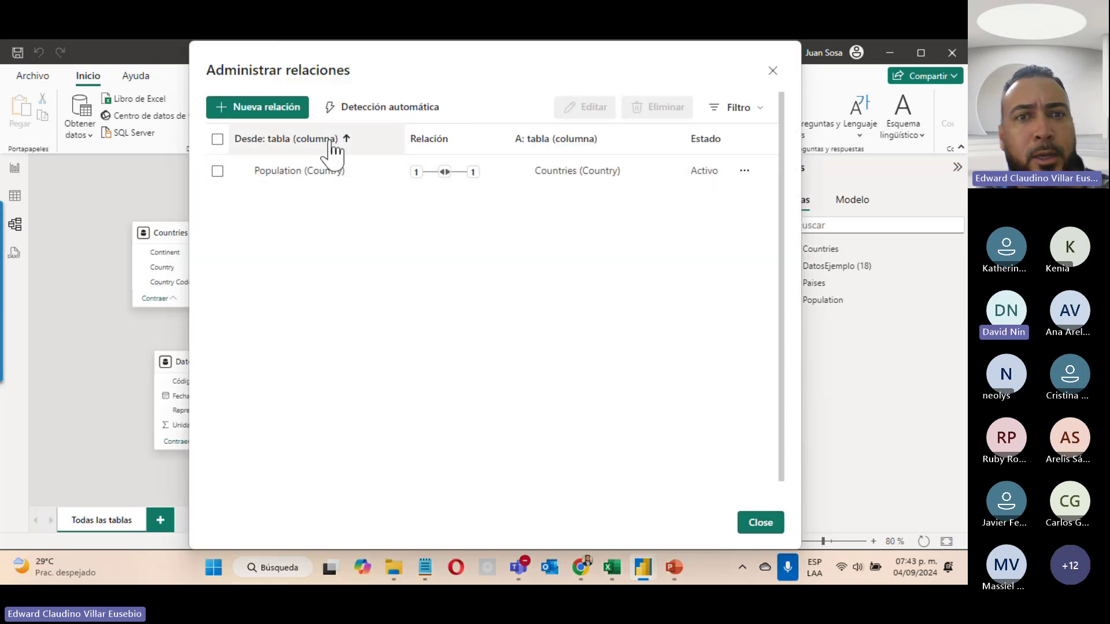
left_click(752, 523)
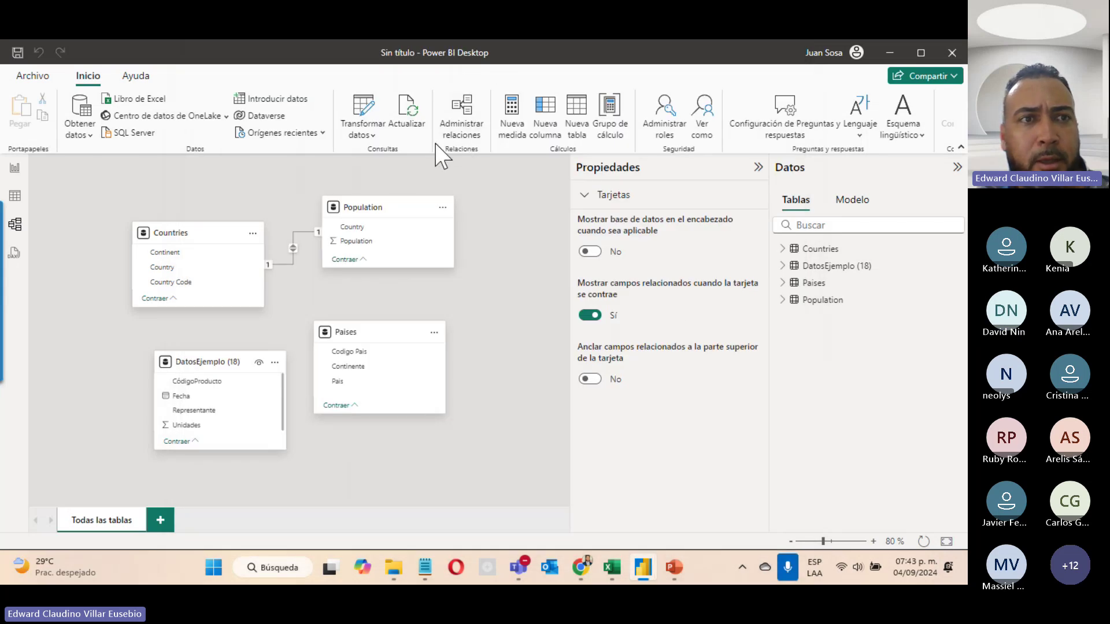
left_click(470, 123)
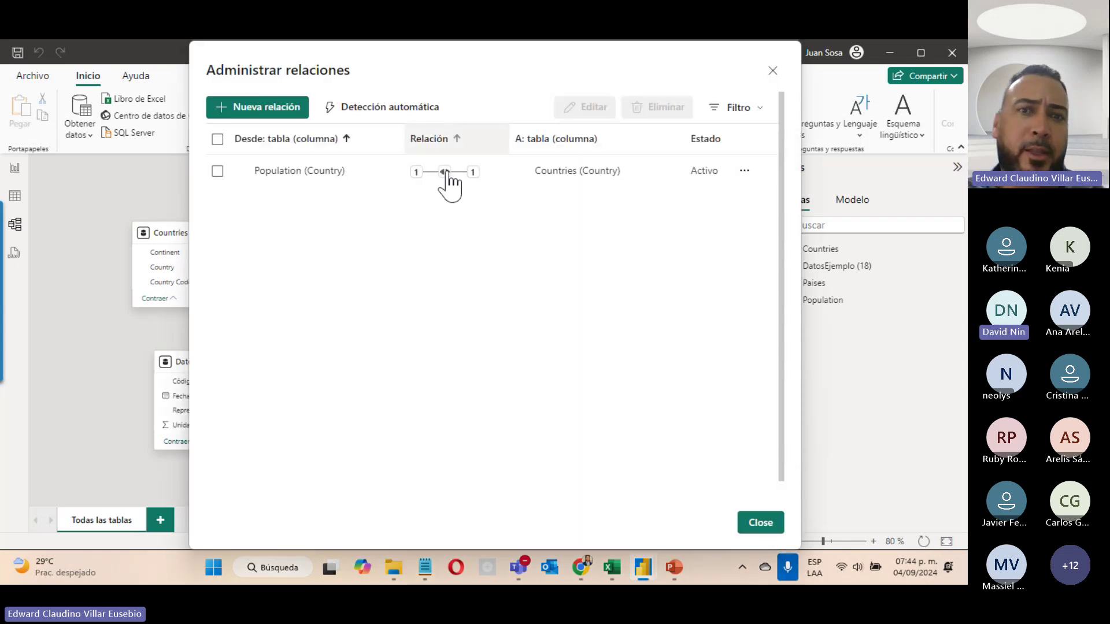
left_click(753, 523)
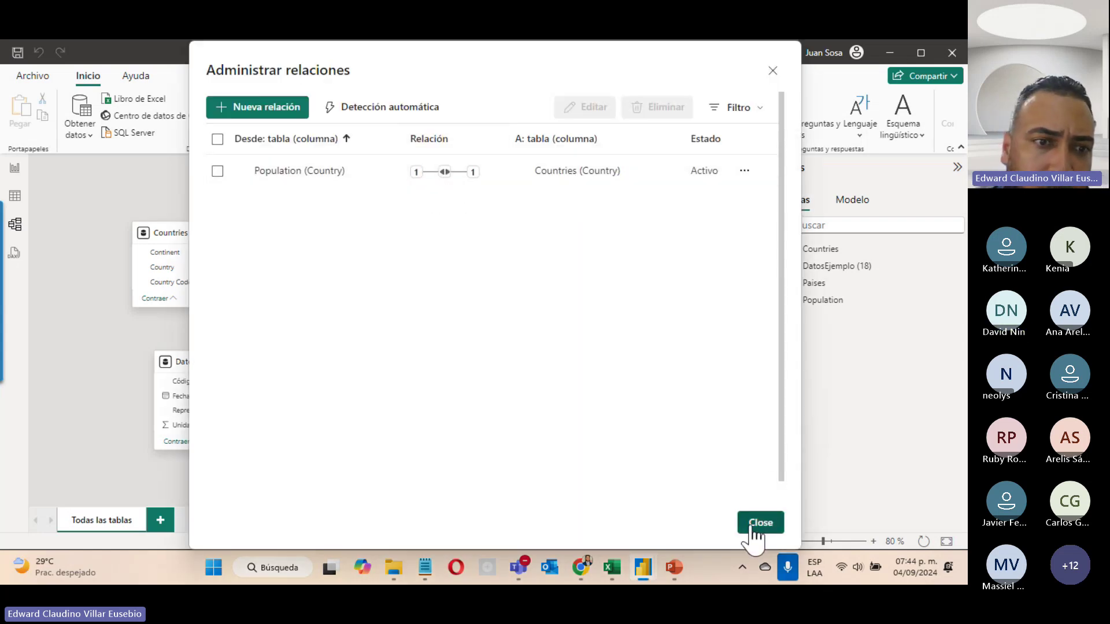
Delete the DatosEjemplo (18) table from the model.
right_click(205, 363)
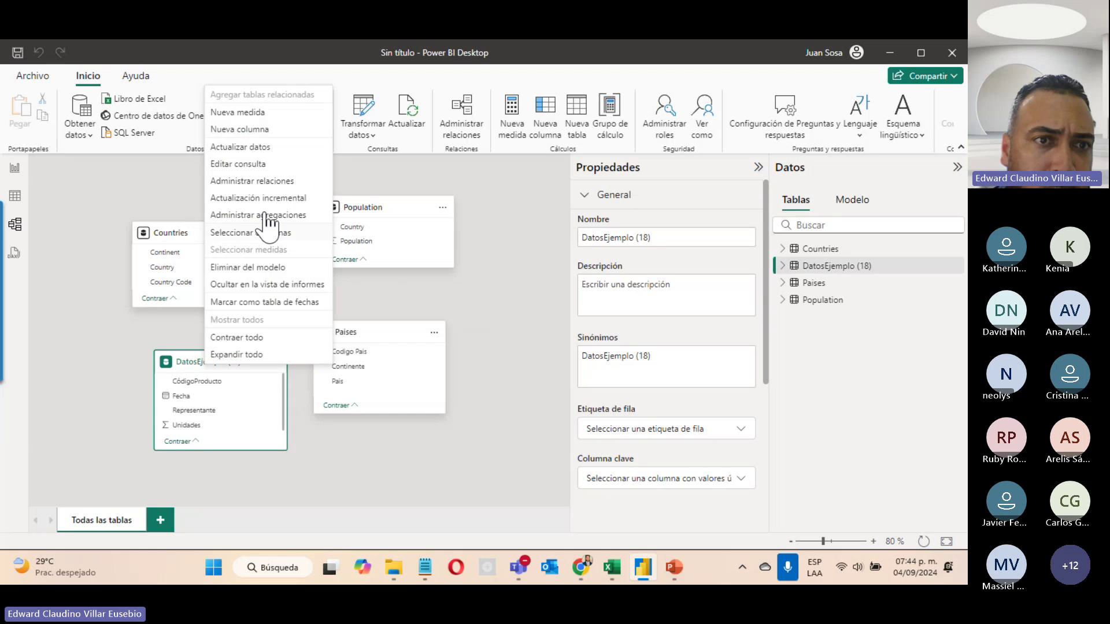
left_click(281, 267)
left_click(560, 335)
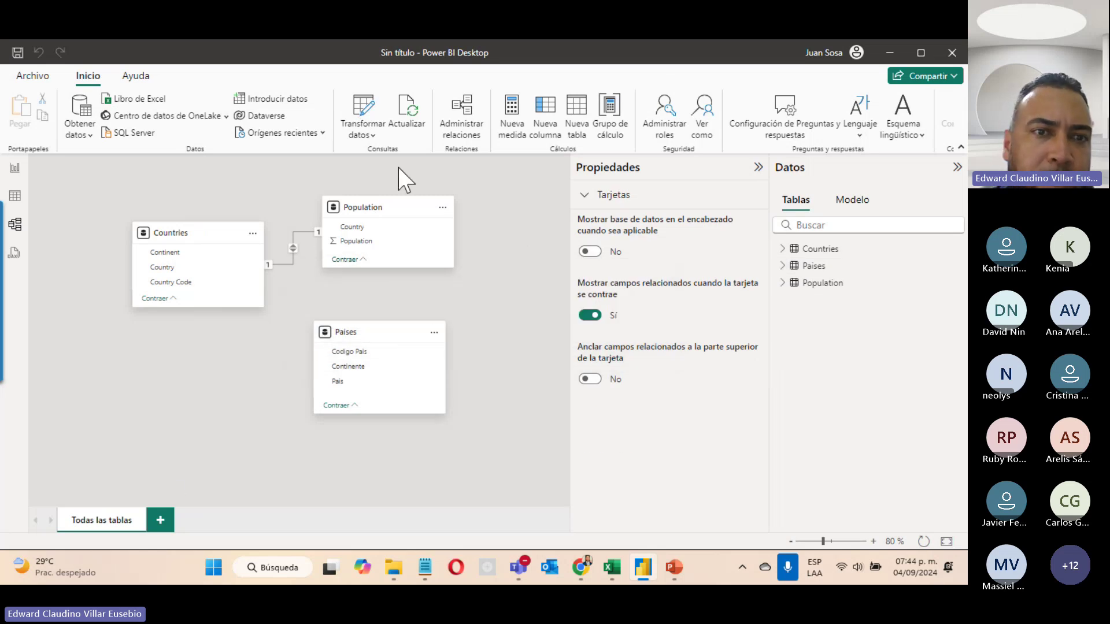
Delete the relationship between the Countries and Population tables.
right_click(295, 259)
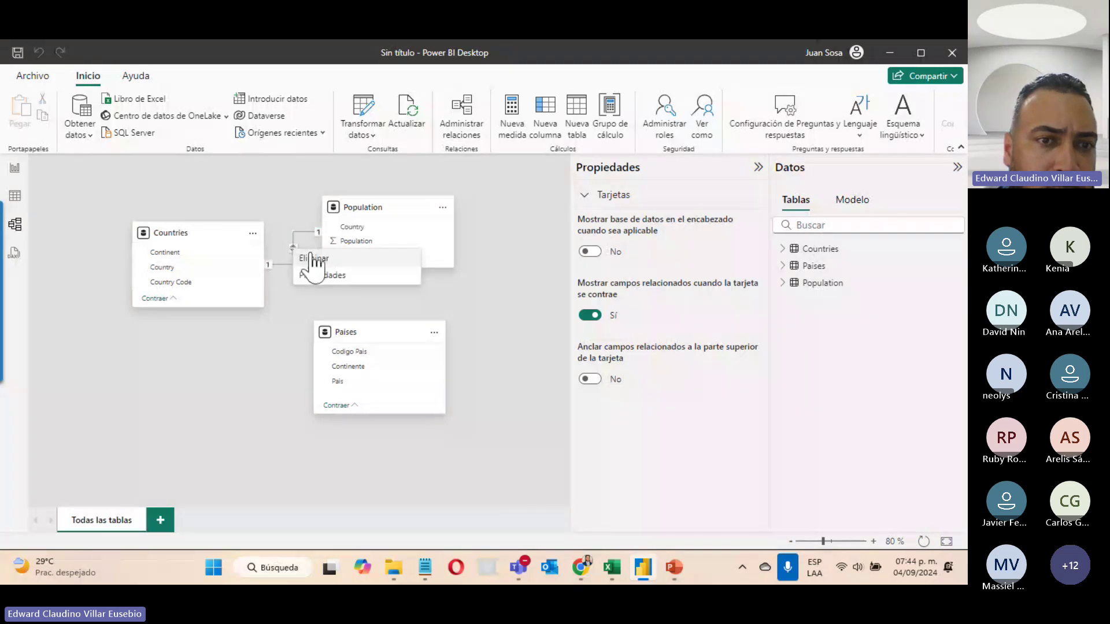
left_click(317, 259)
left_click(561, 342)
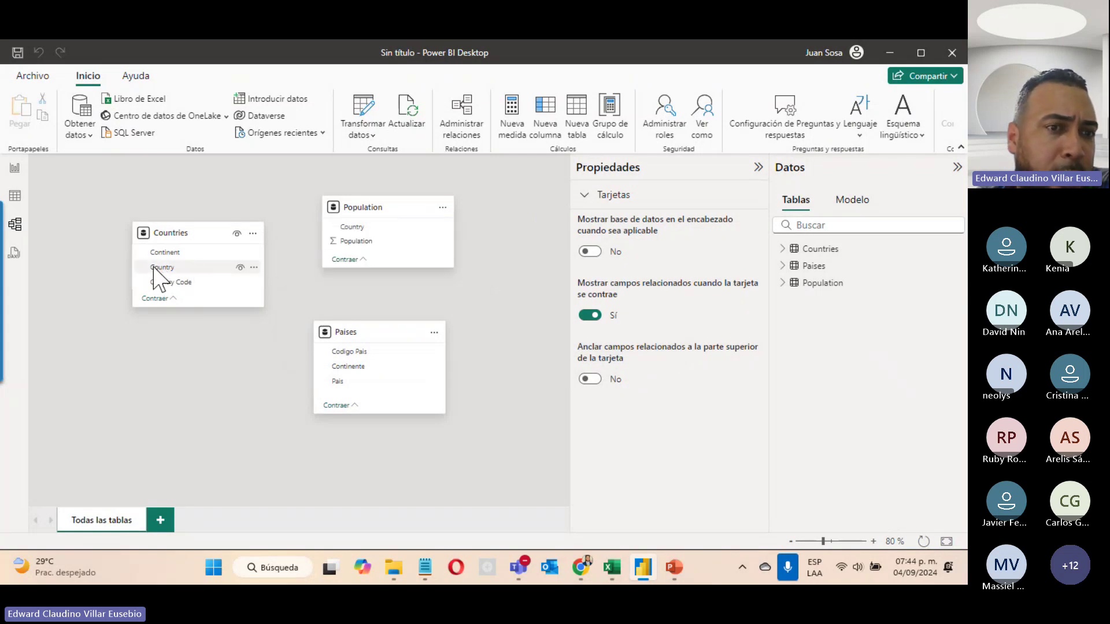
Start a new relationship from Country in Countries to Country in Population and show its cardinality options.
left_click_drag(155, 268, 347, 225)
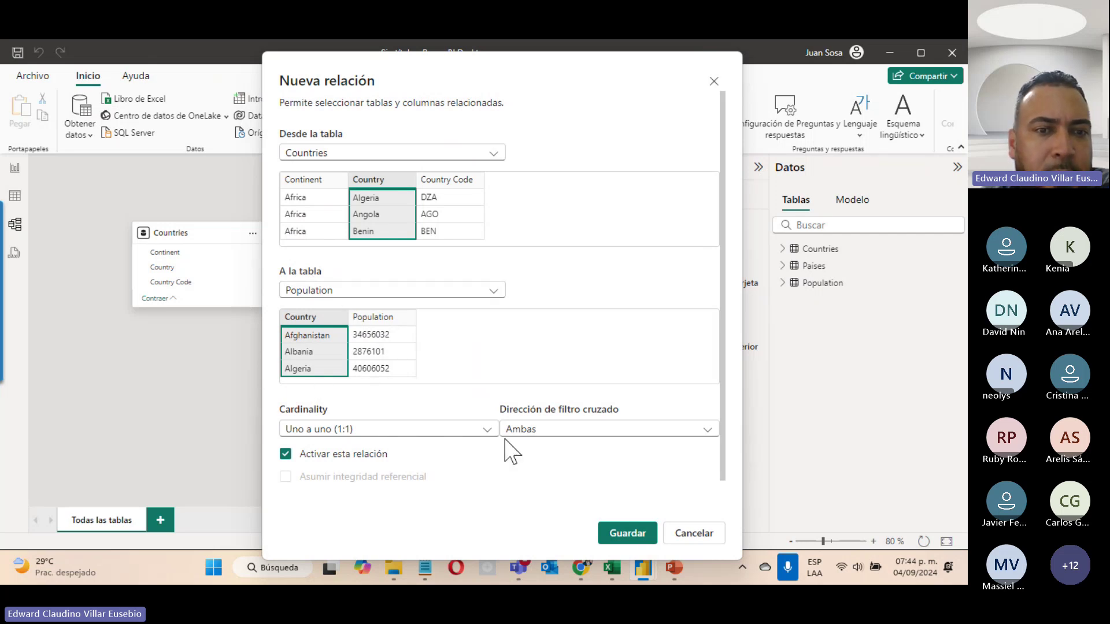
left_click(488, 430)
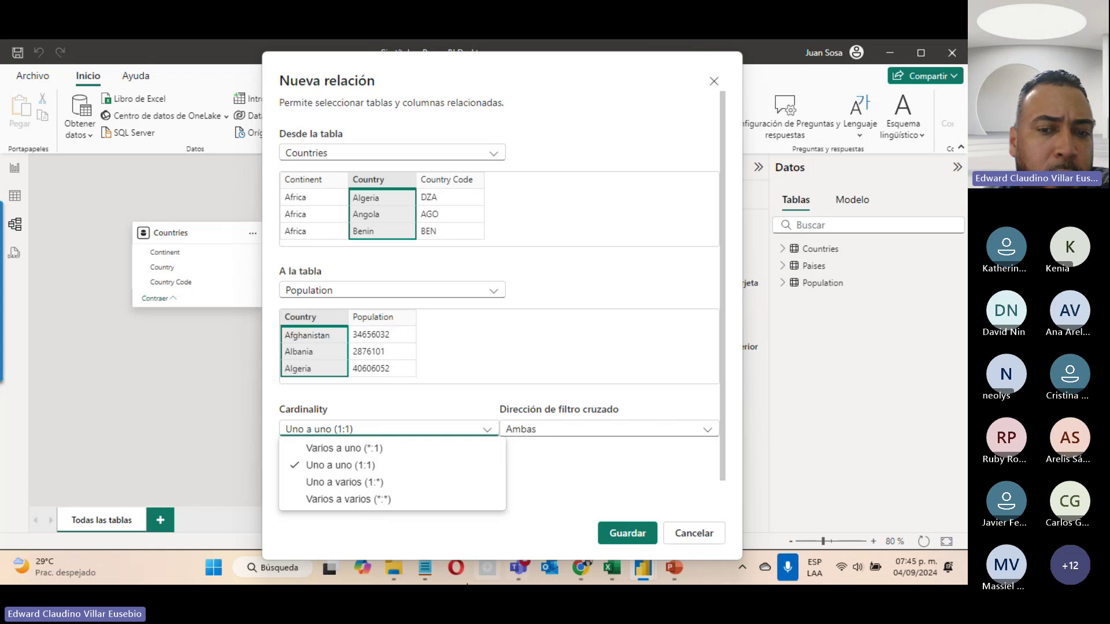
Switch to Chrome, look over the Conexiones a datos y modelado resources on the course page and return to Power BI Desktop.
left_click(581, 569)
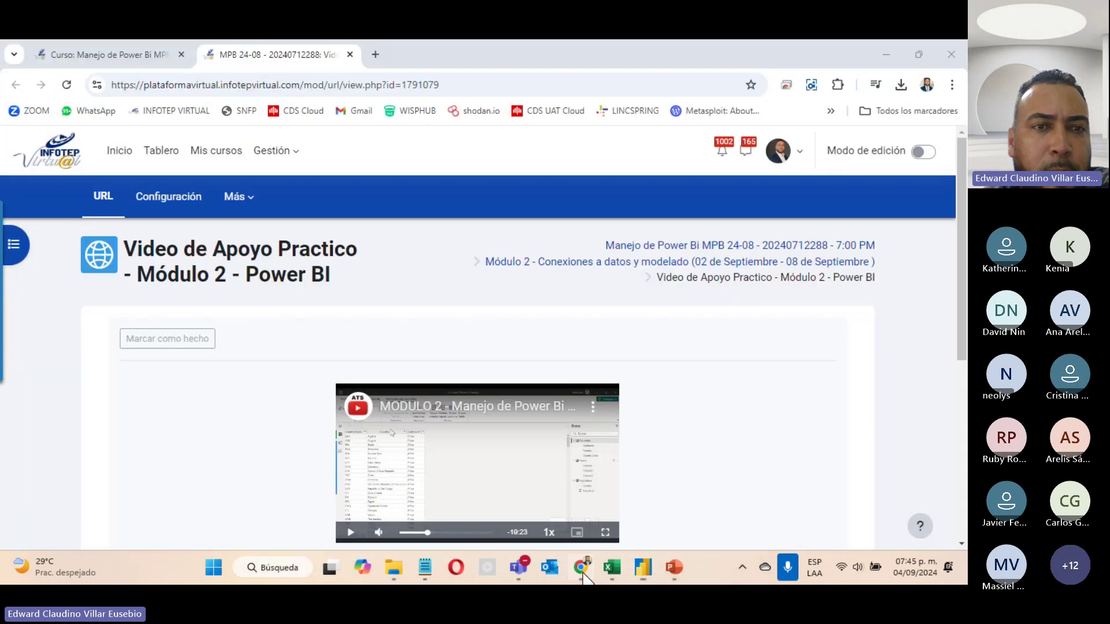
left_click(112, 58)
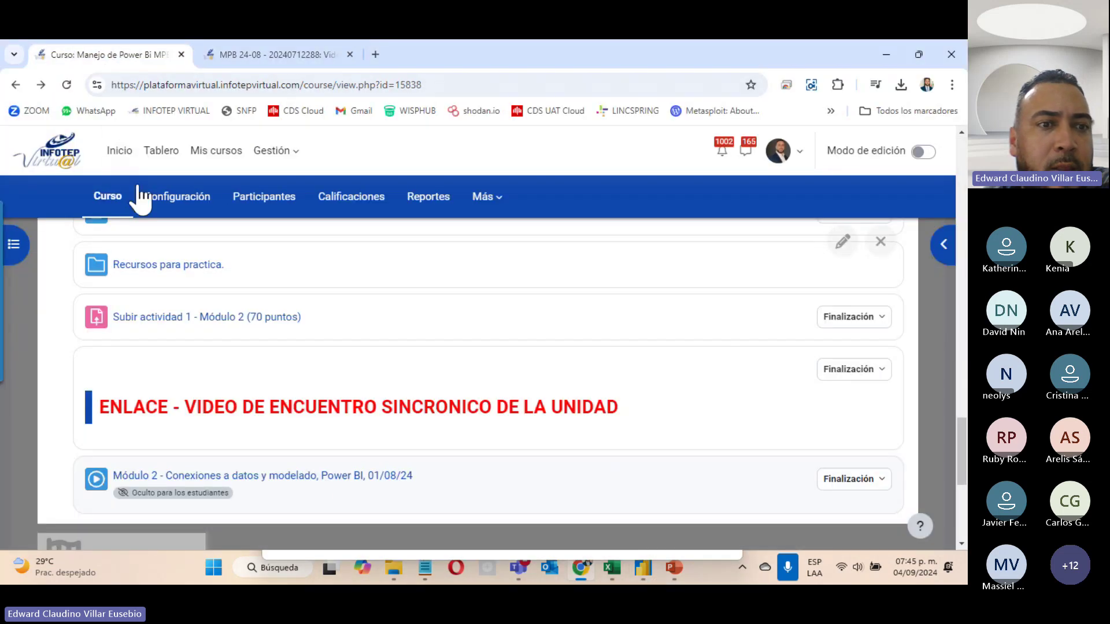
scroll(201, 355, "up", 5)
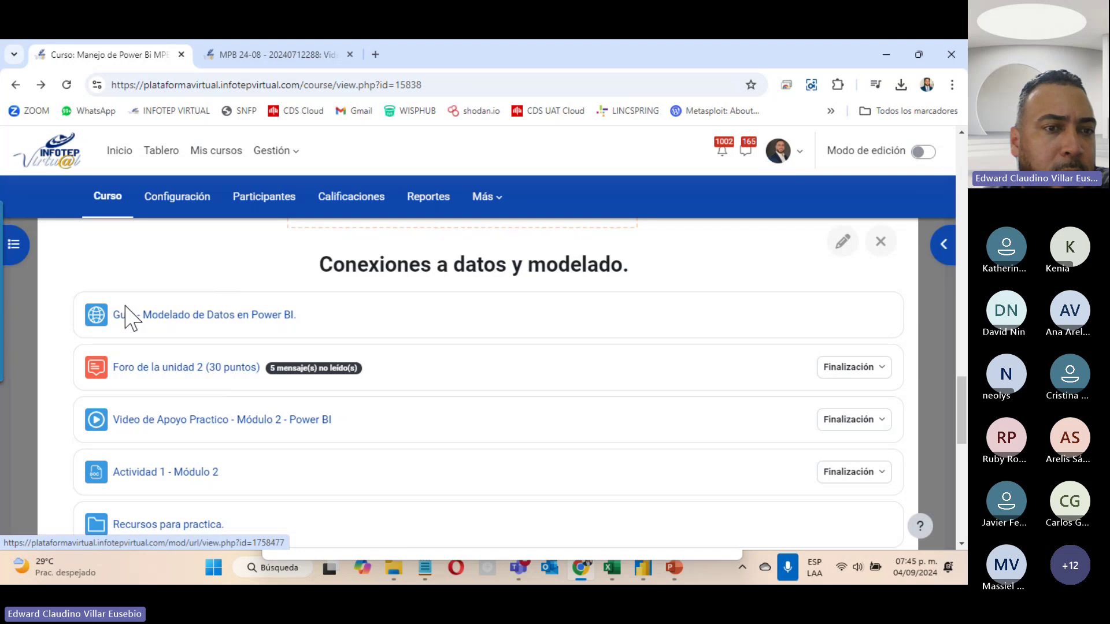
left_click(886, 54)
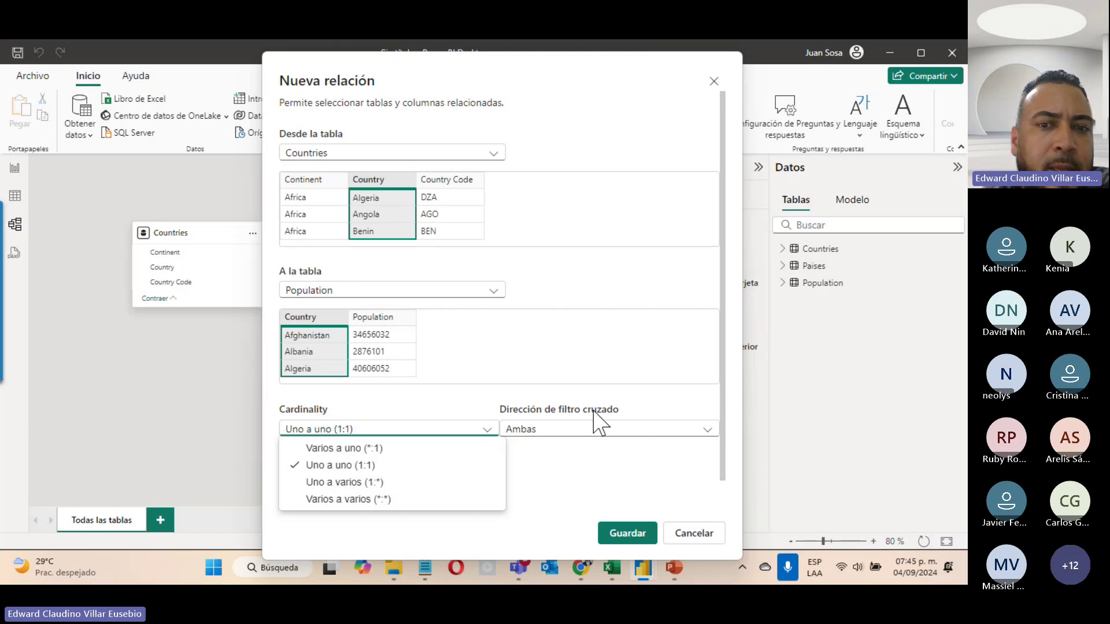
Check the cross-filter direction options and save the one-to-one Countries–Population relationship with direction Ambas.
left_click(618, 430)
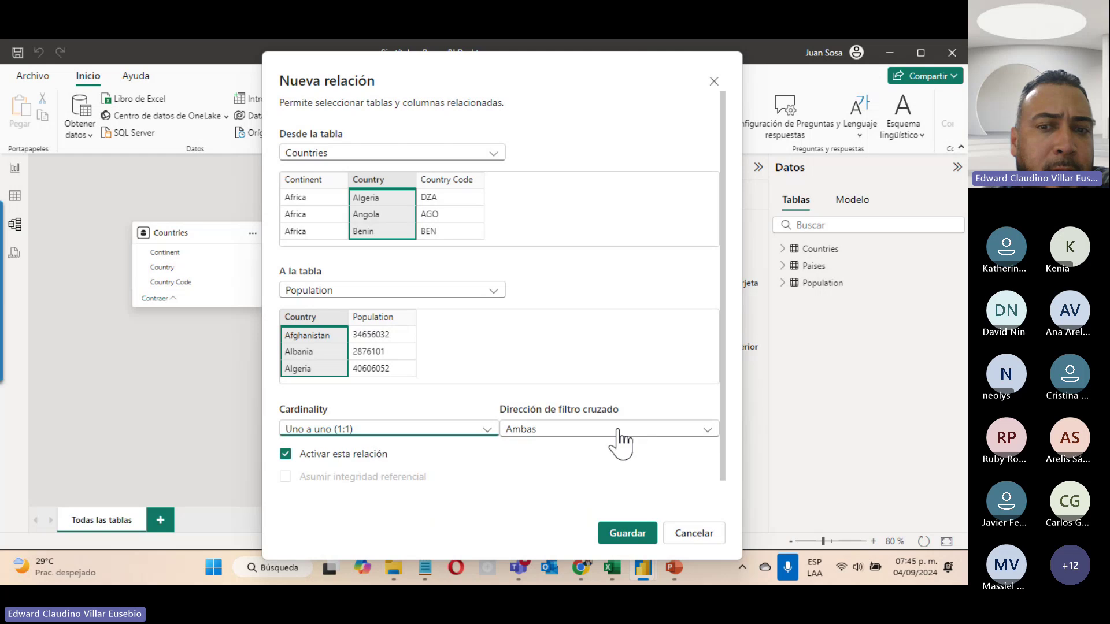
left_click(619, 429)
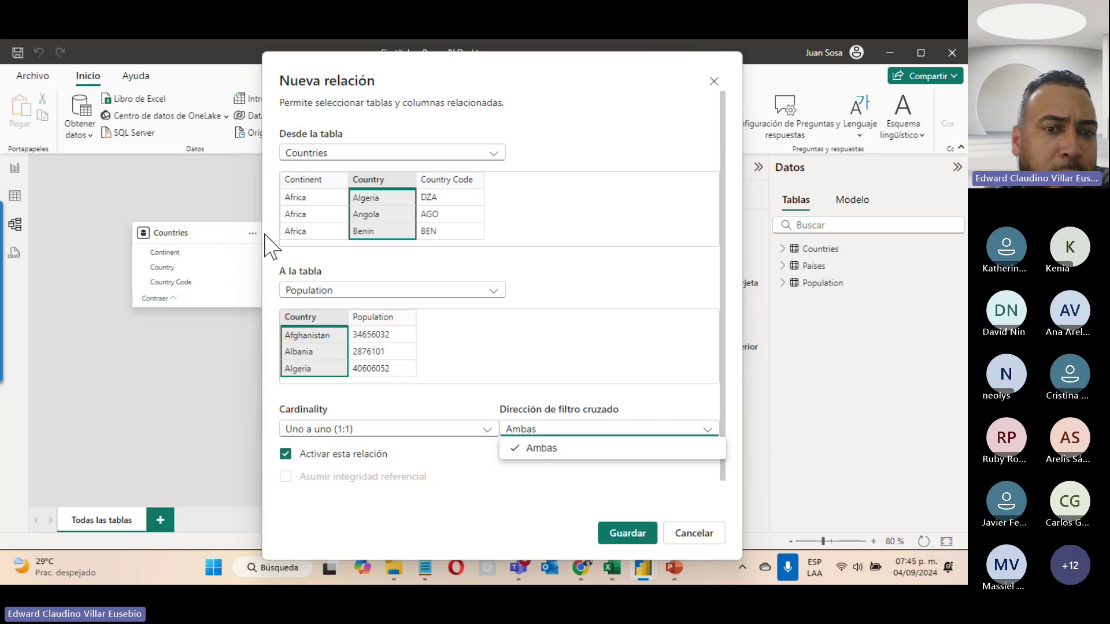
left_click(619, 535)
left_click(619, 535)
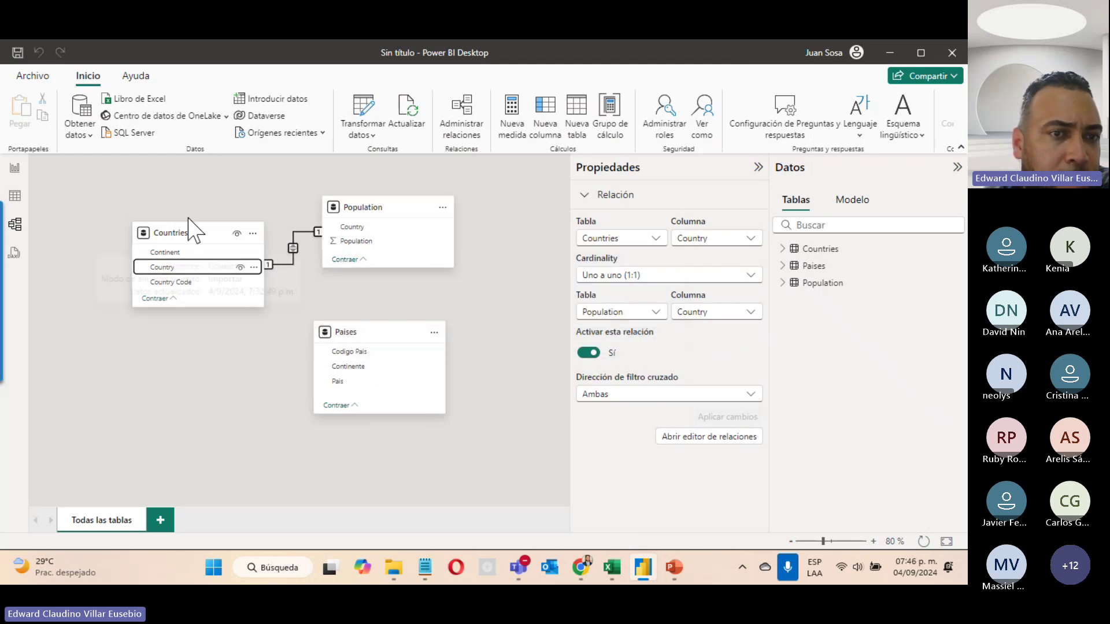
Relate Country Code in Countries to Codigo Pais in Paises one-to-one and place the Paises card below Countries.
left_click_drag(185, 231, 113, 290)
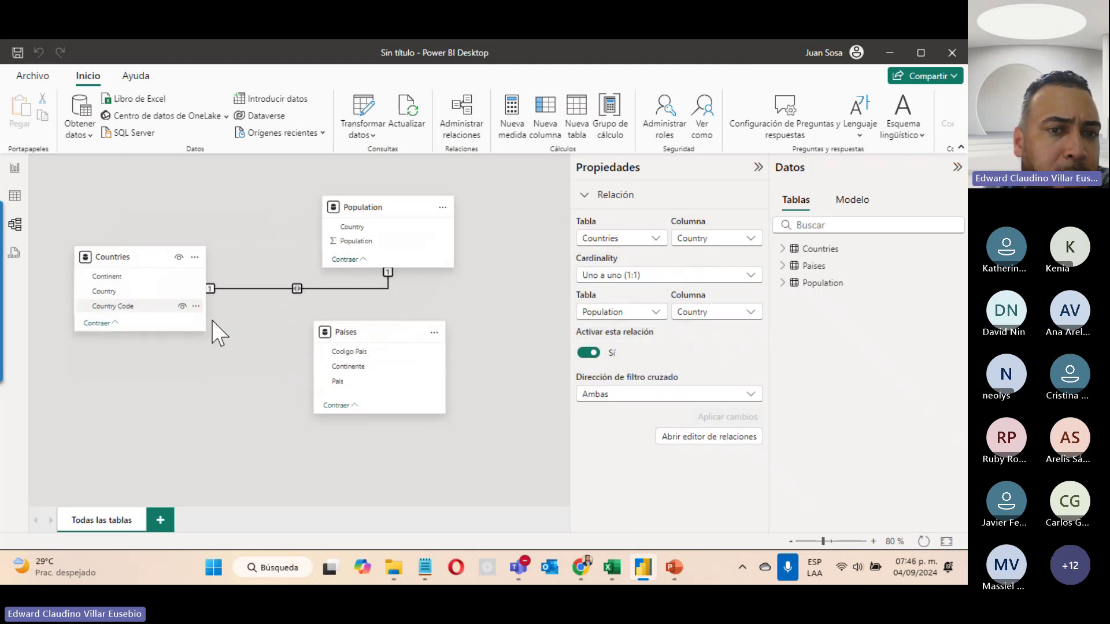
left_click_drag(396, 339, 377, 396)
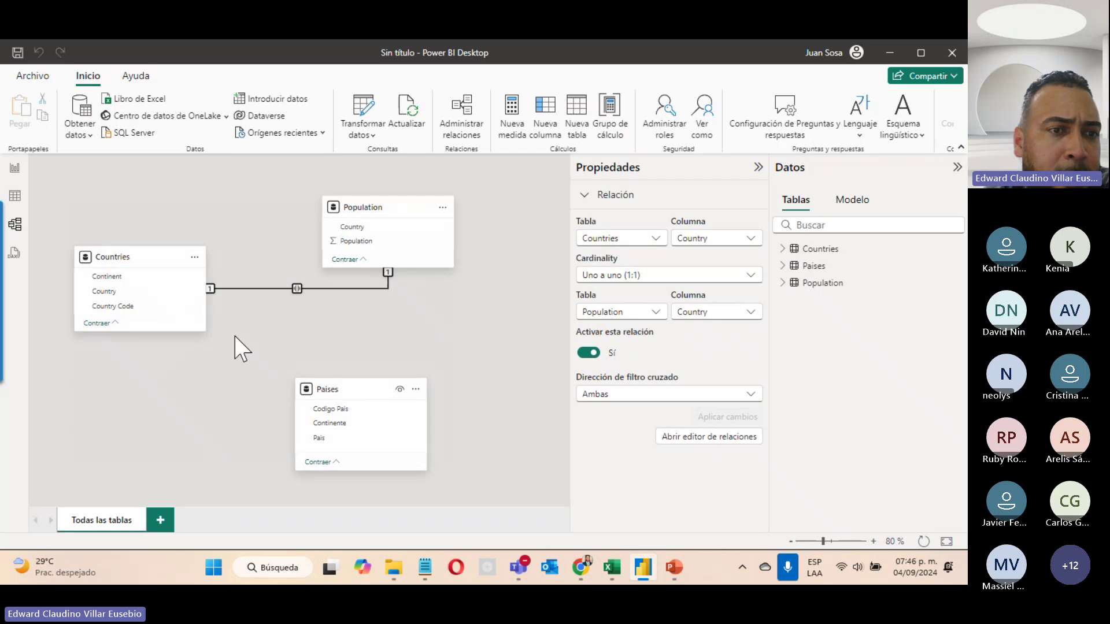
left_click_drag(129, 308, 337, 415)
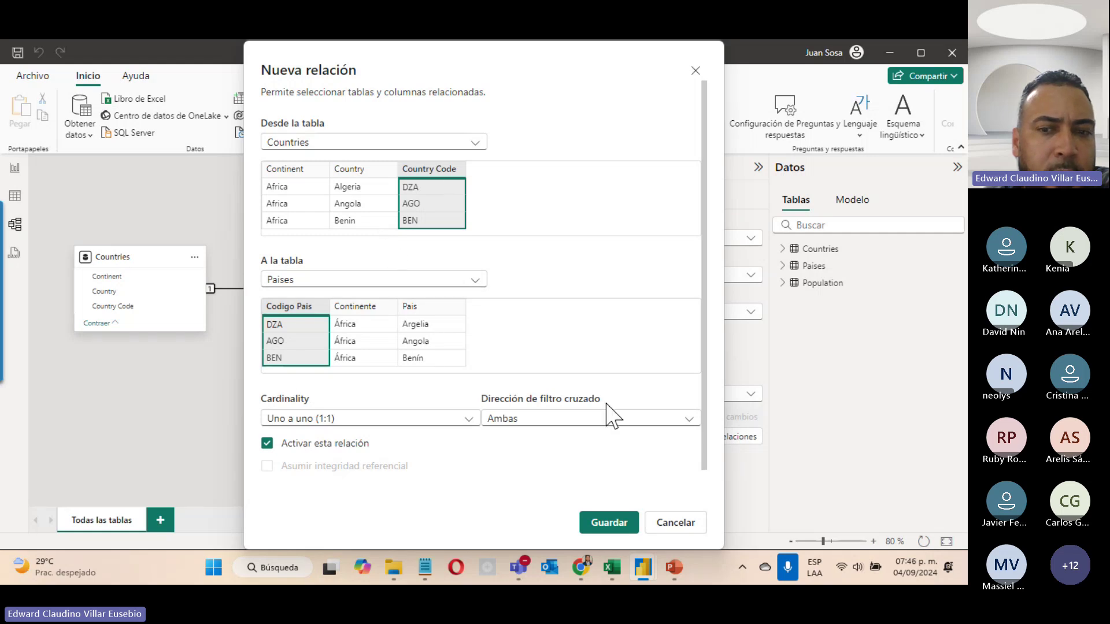
left_click(608, 522)
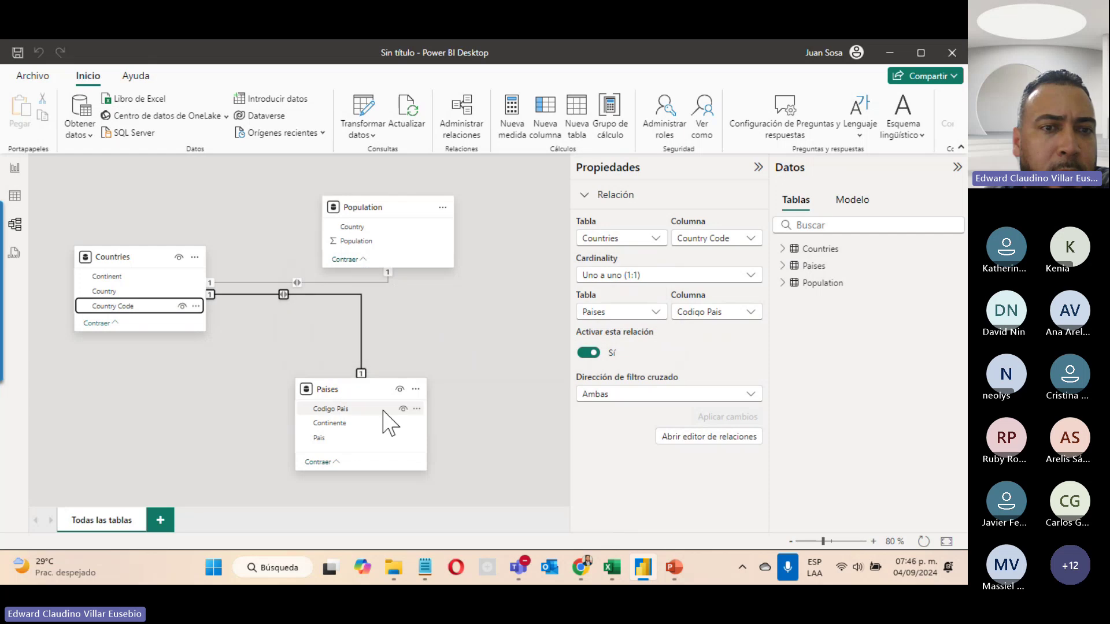
left_click_drag(373, 391, 130, 394)
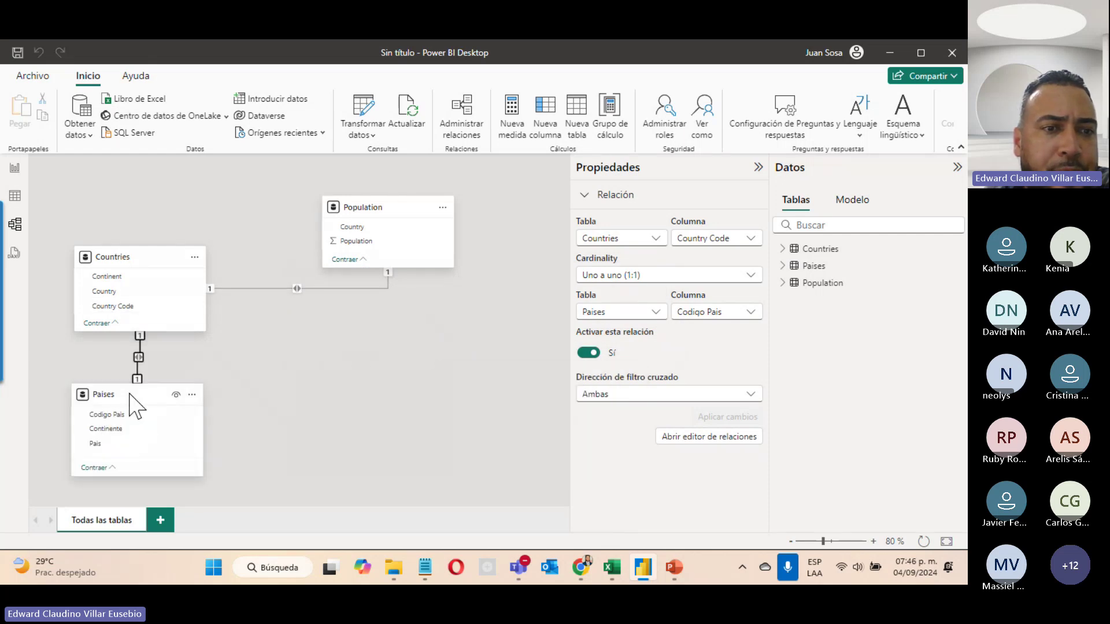
left_click(343, 389)
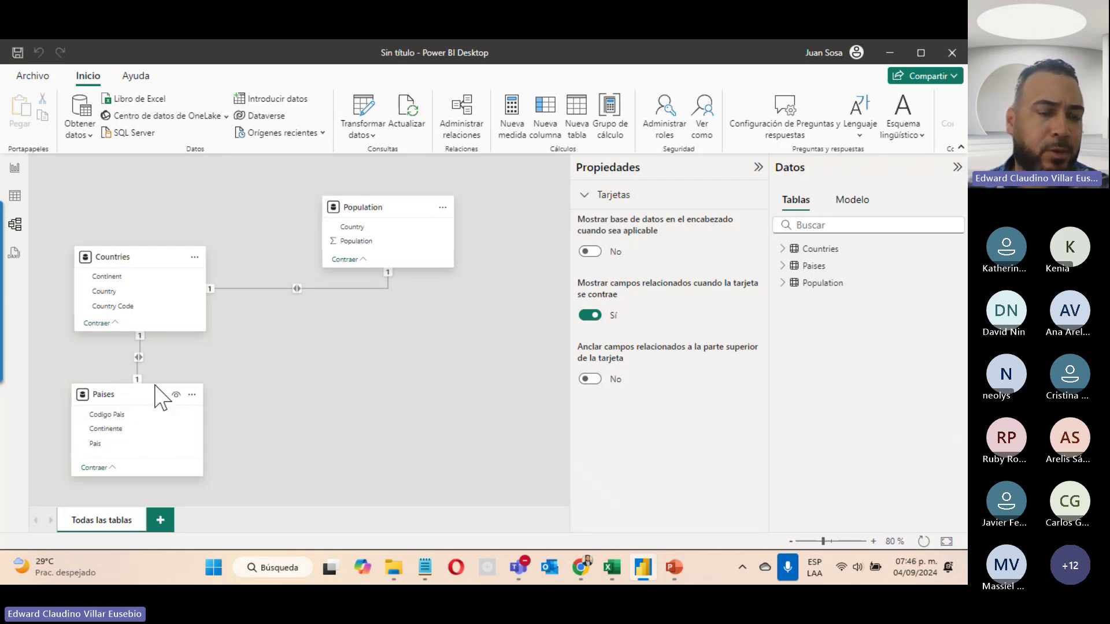
Add a table visual to the blank report page, move it to the upper middle of the page and enlarge it.
left_click(16, 169)
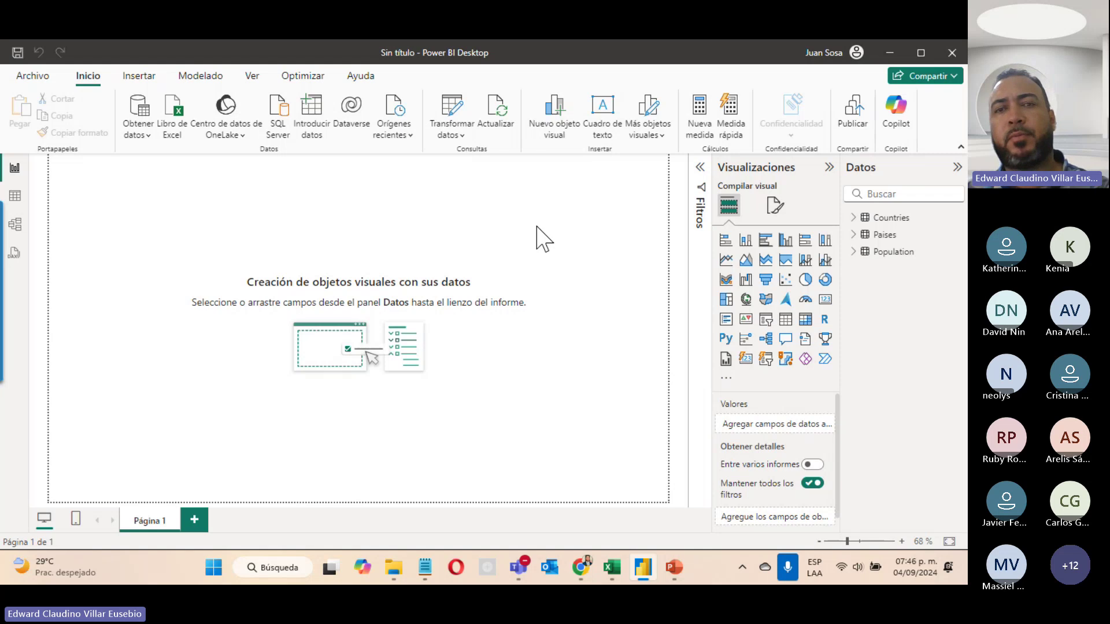
left_click(15, 224)
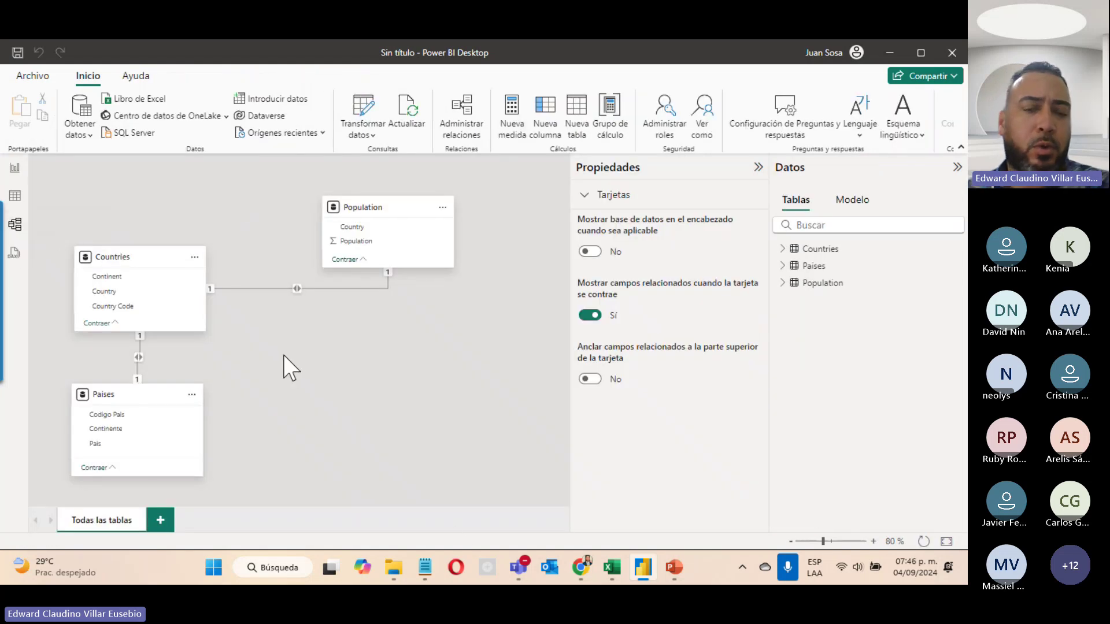
left_click(15, 169)
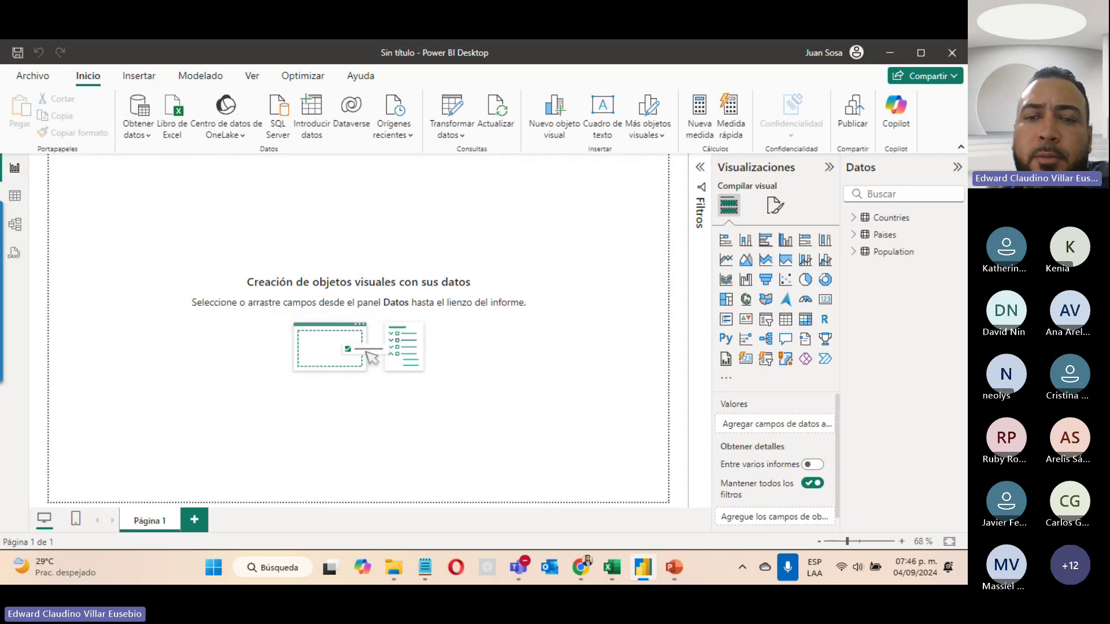
left_click(785, 319)
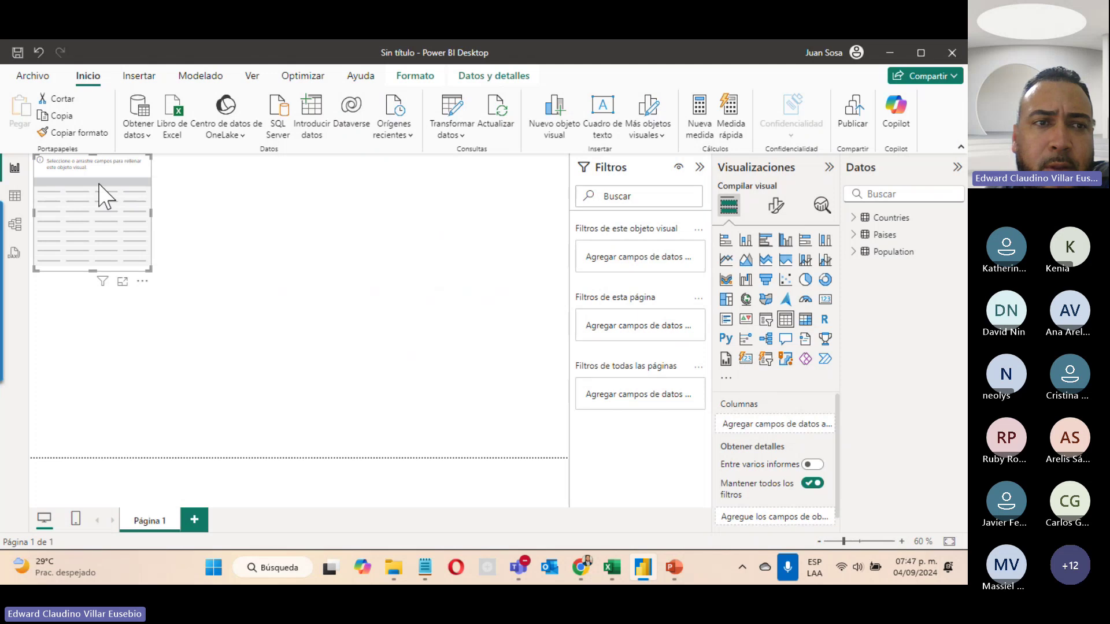
left_click_drag(109, 178, 369, 172)
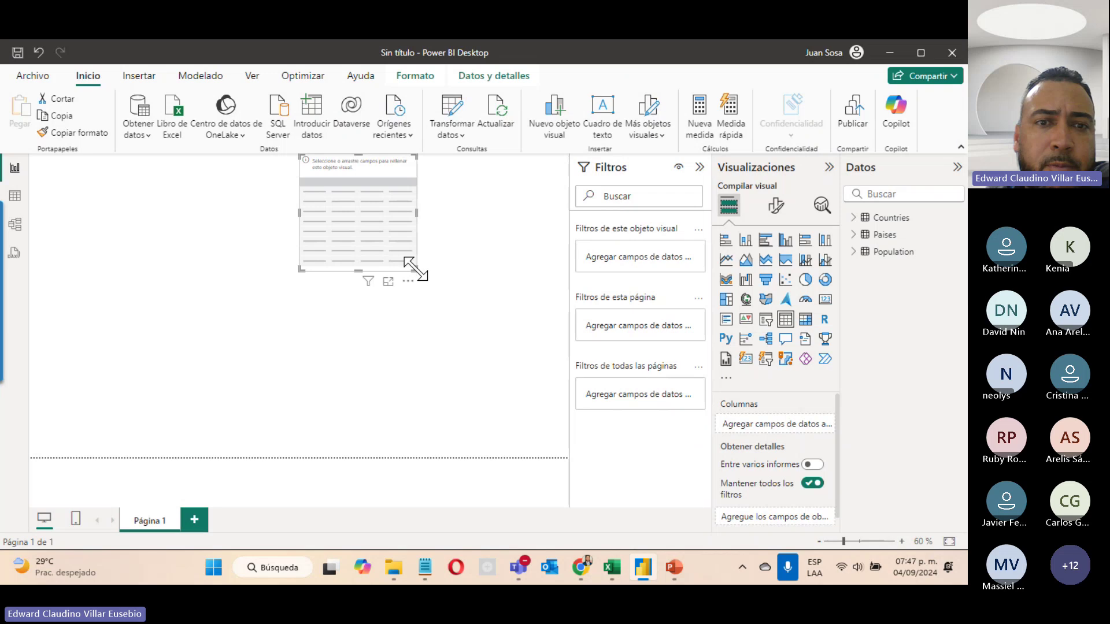
left_click_drag(415, 269, 569, 318)
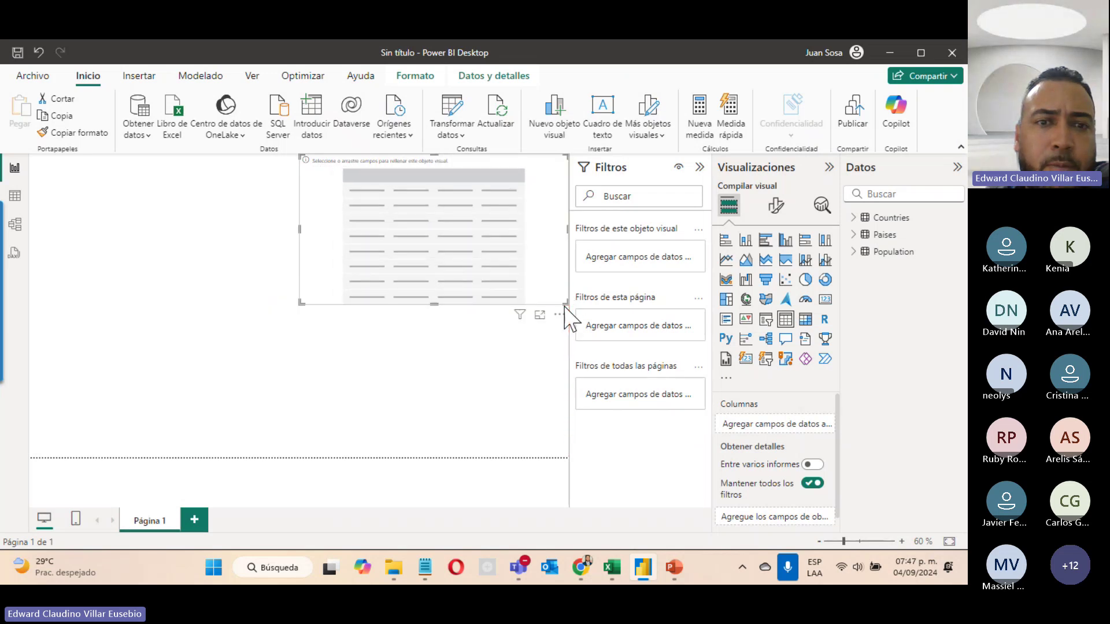
Expand the three data tables and add Continente and Pais from Paises as columns of the table visual.
left_click(855, 218)
left_click(854, 285)
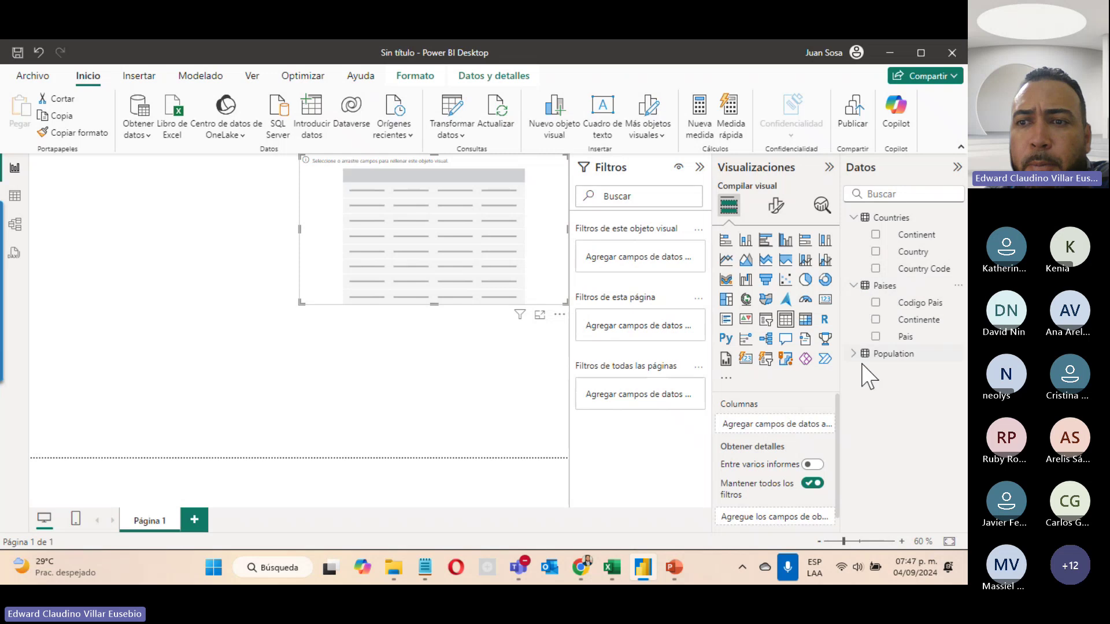
left_click(854, 354)
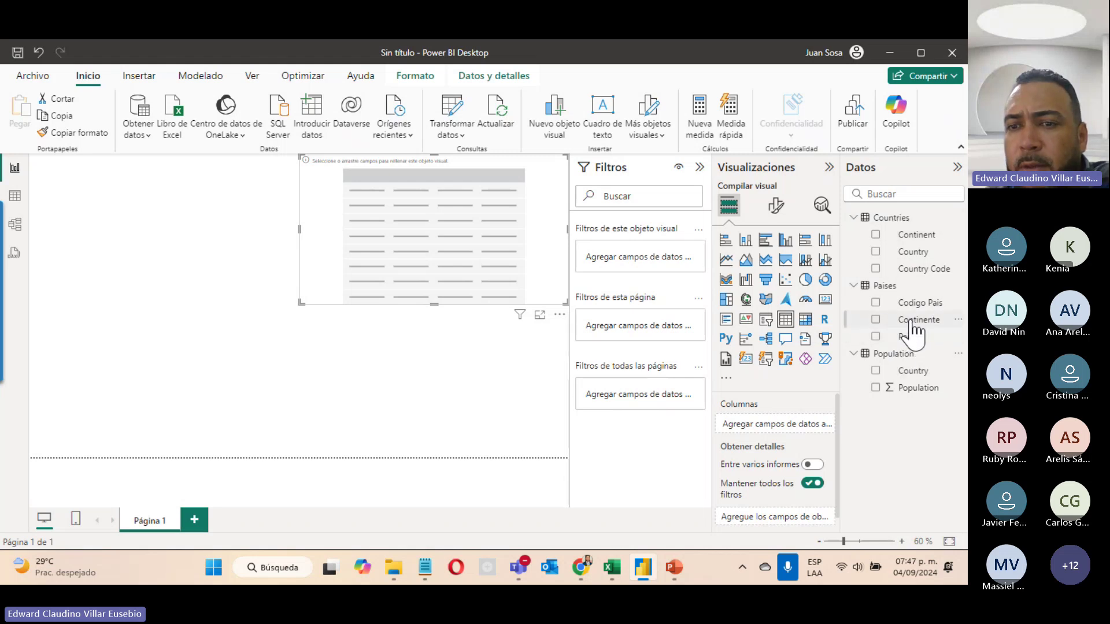
left_click_drag(913, 330, 768, 425)
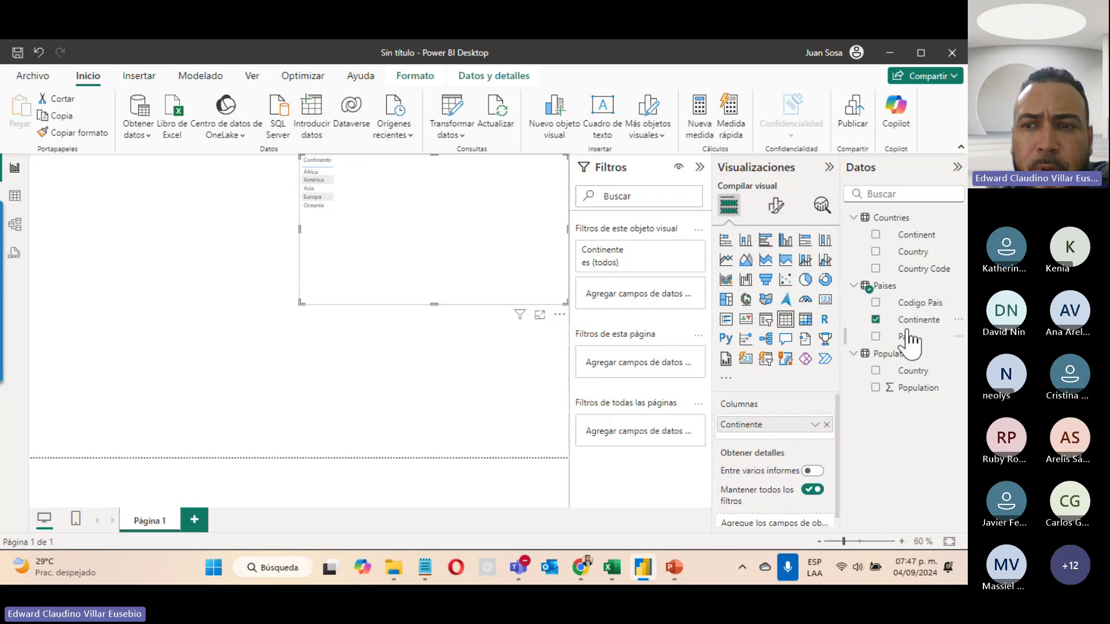
left_click_drag(910, 339, 775, 439)
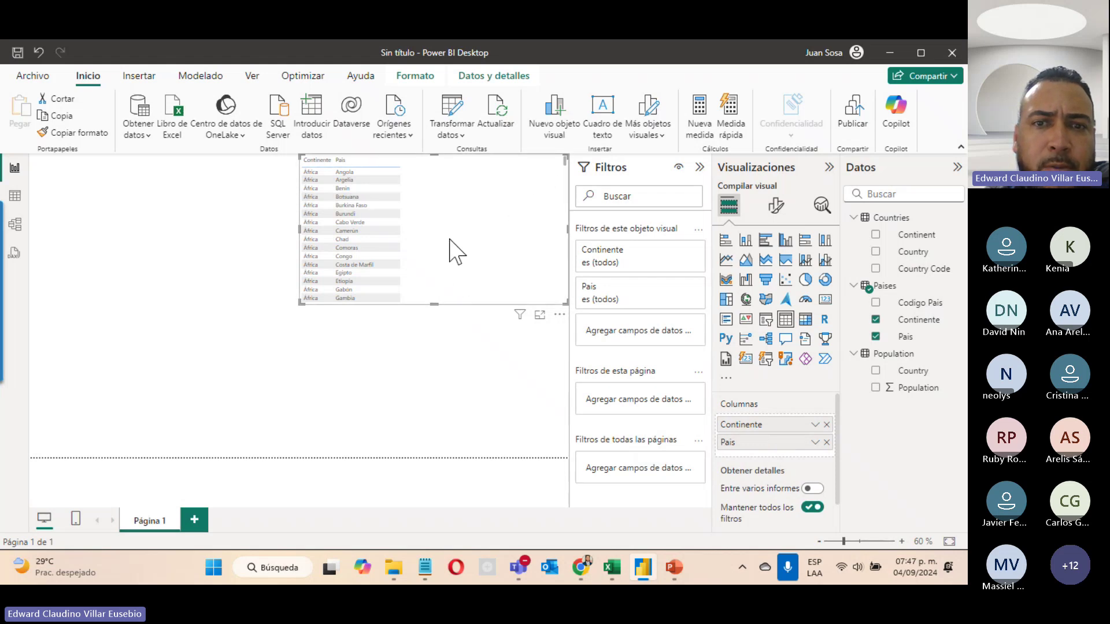
Examine the continent and country list of the table visual in focus mode, check its applied filters and return to the report.
left_click(543, 319)
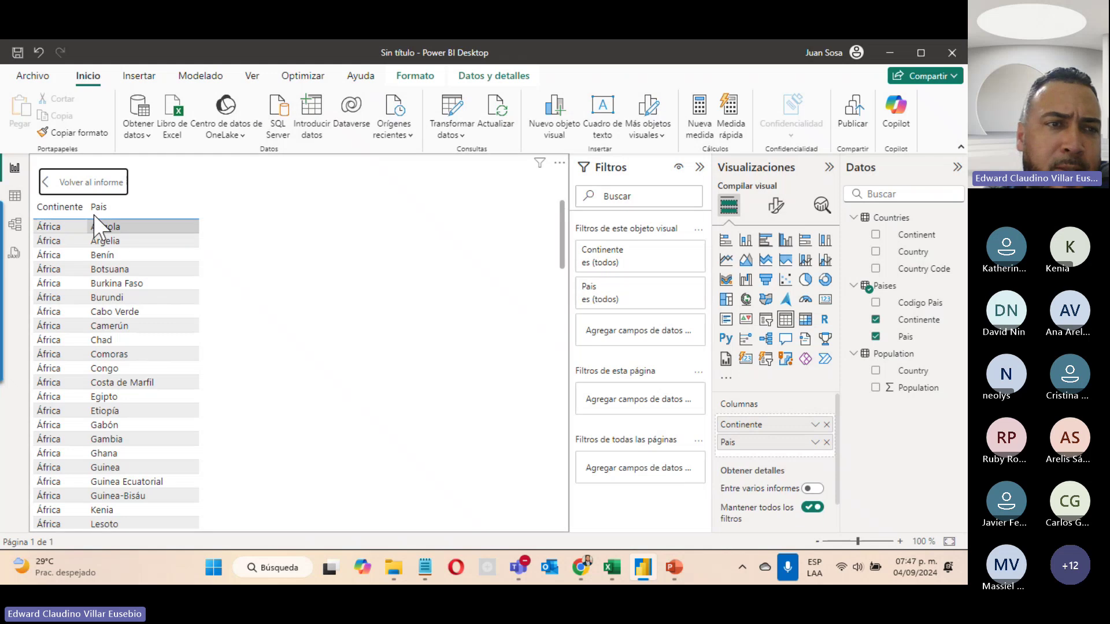
scroll(71, 248, "down", 5)
scroll(73, 258, "up", 5)
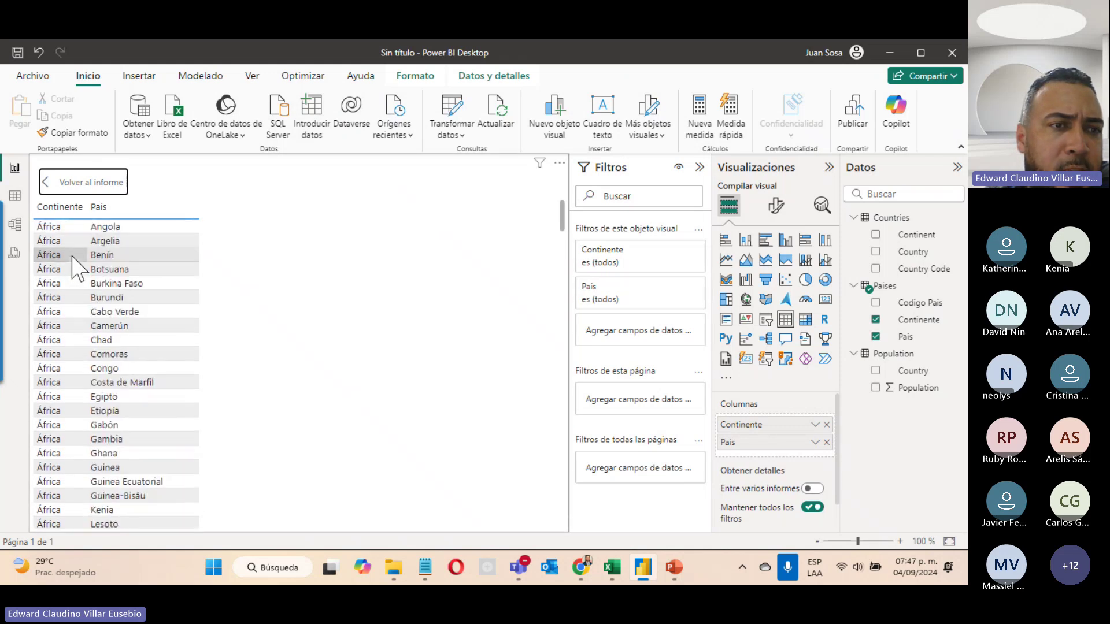
scroll(44, 243, "down", 5)
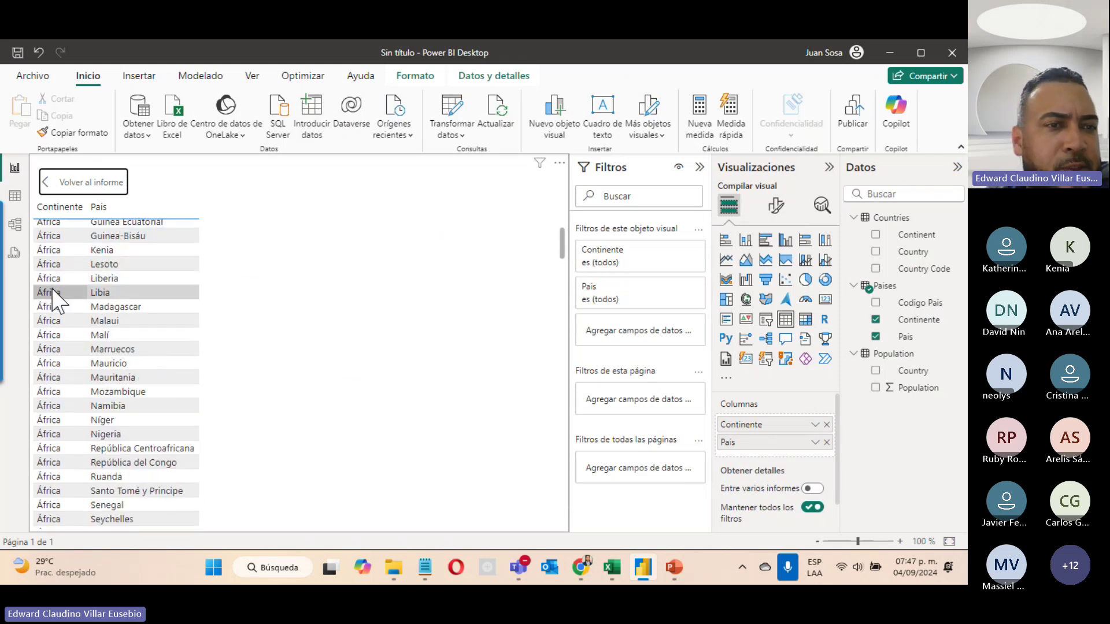
scroll(124, 257, "down", 20)
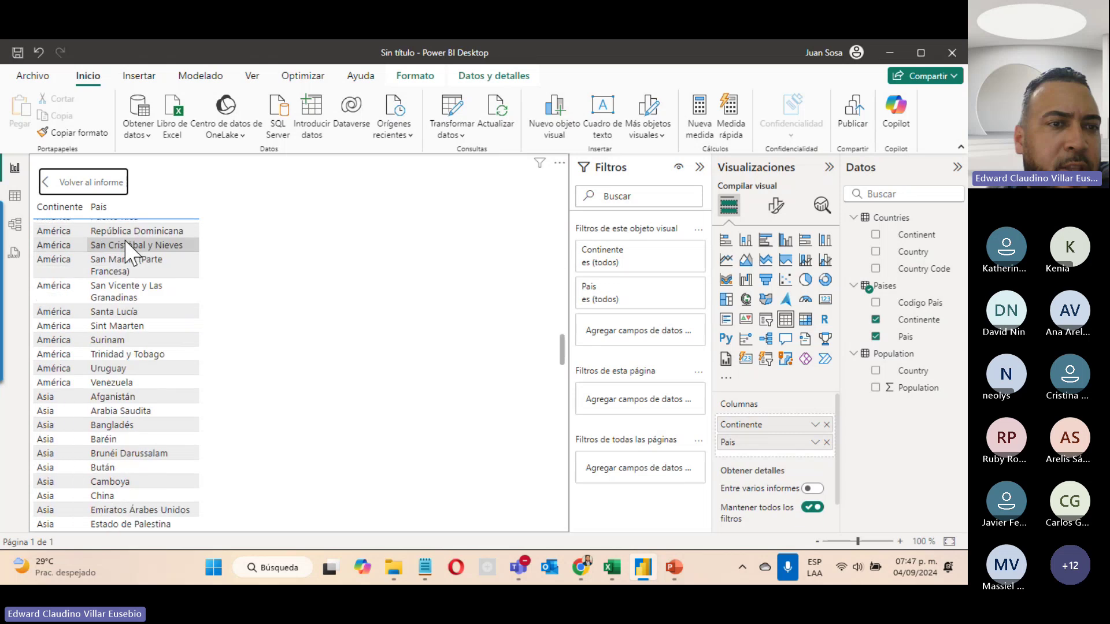
scroll(128, 252, "up", 10)
scroll(127, 249, "down", 20)
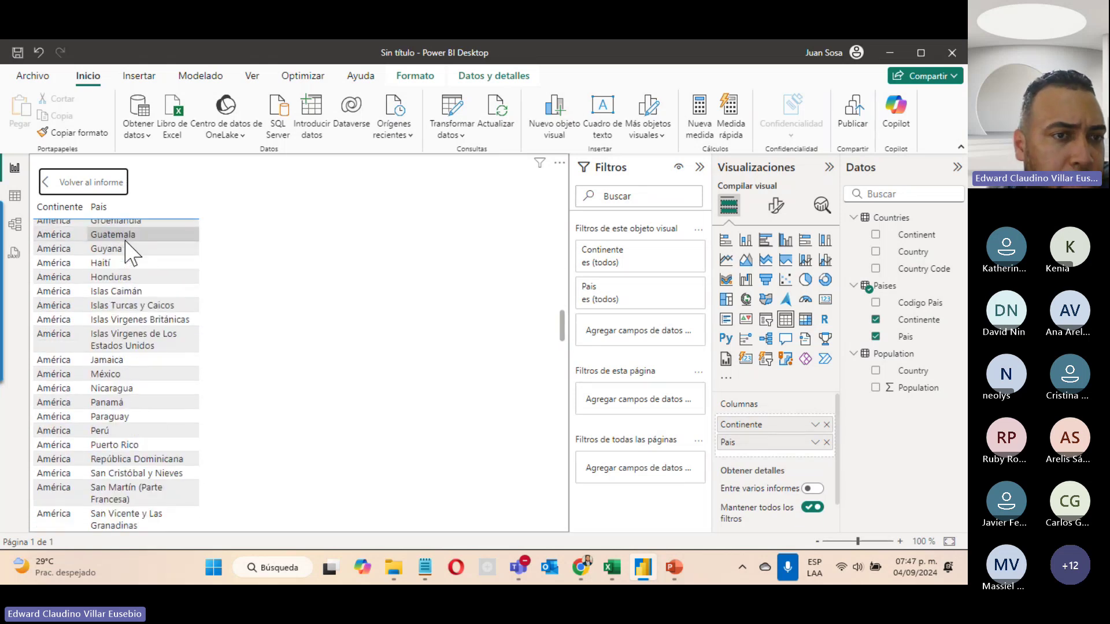
scroll(128, 250, "down", 10)
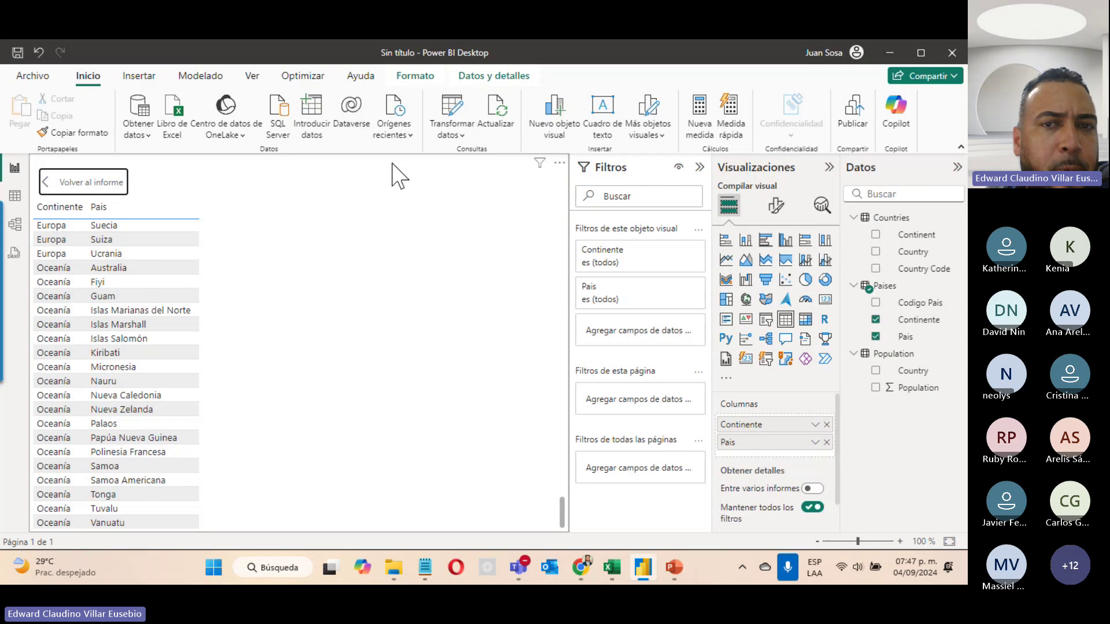
left_click(539, 168)
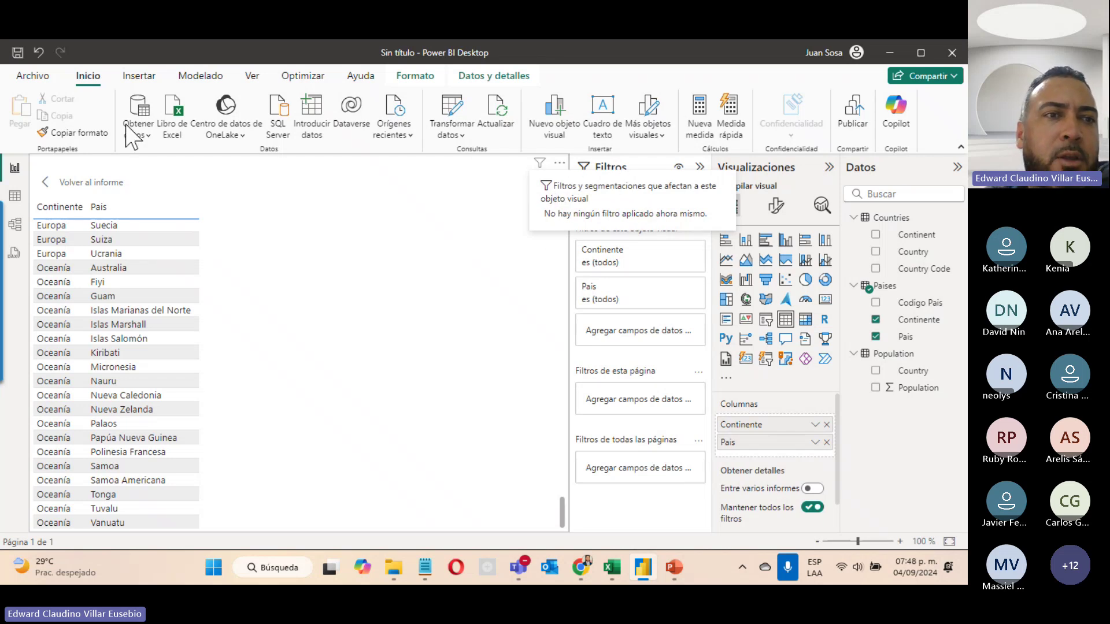
left_click(45, 178)
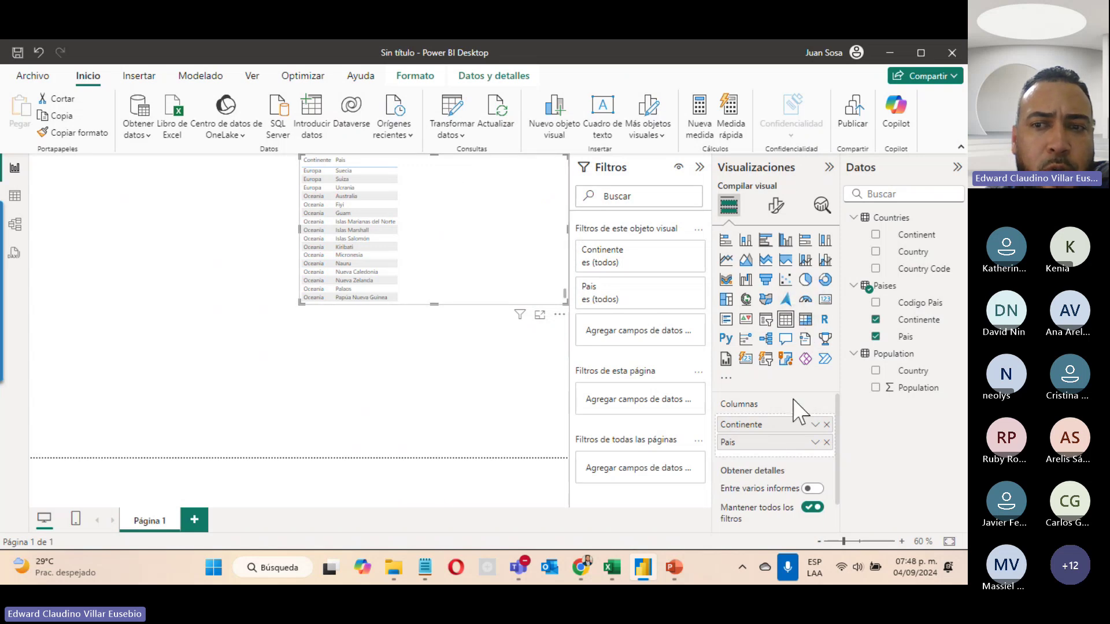
Convert the table visual to a matrix with Continente and Pais as rows and expand África in focus mode.
left_click(806, 320)
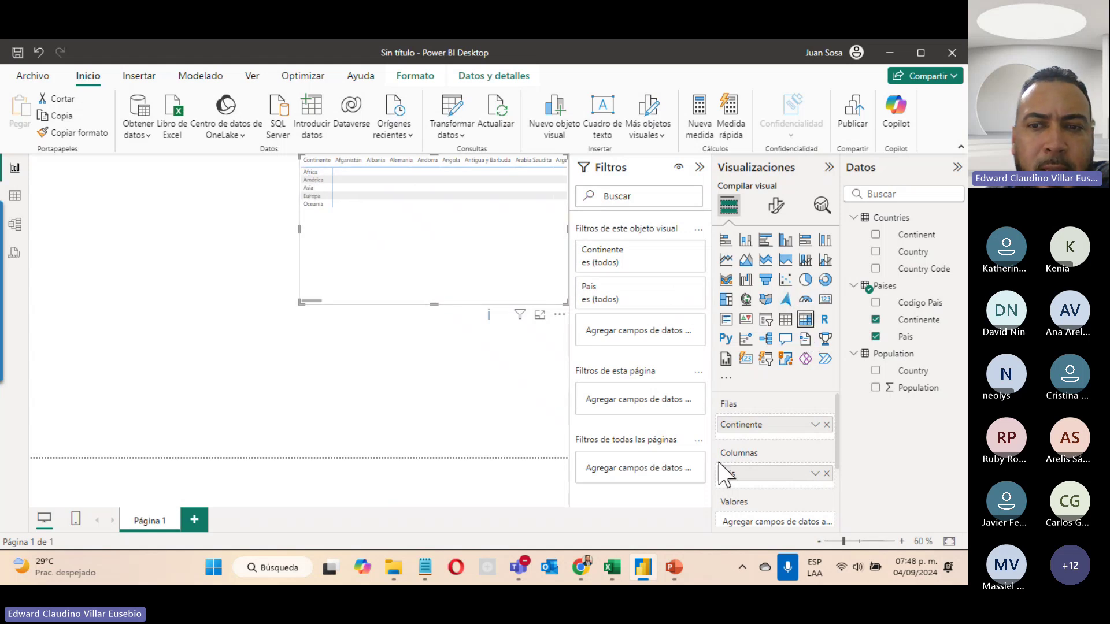
left_click_drag(734, 480, 747, 450)
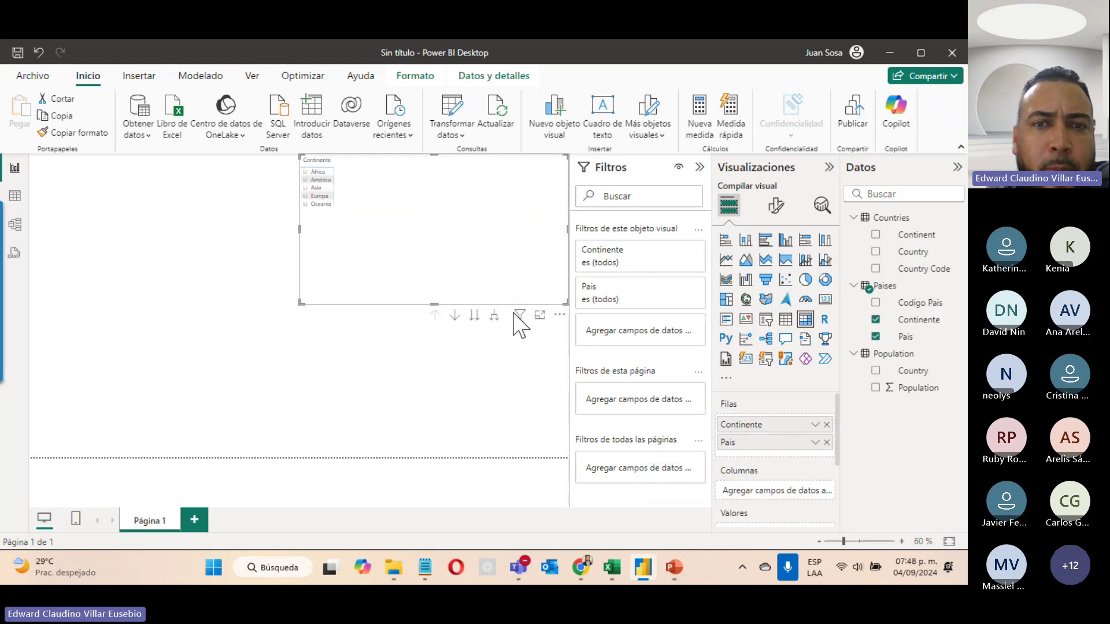
left_click(539, 315)
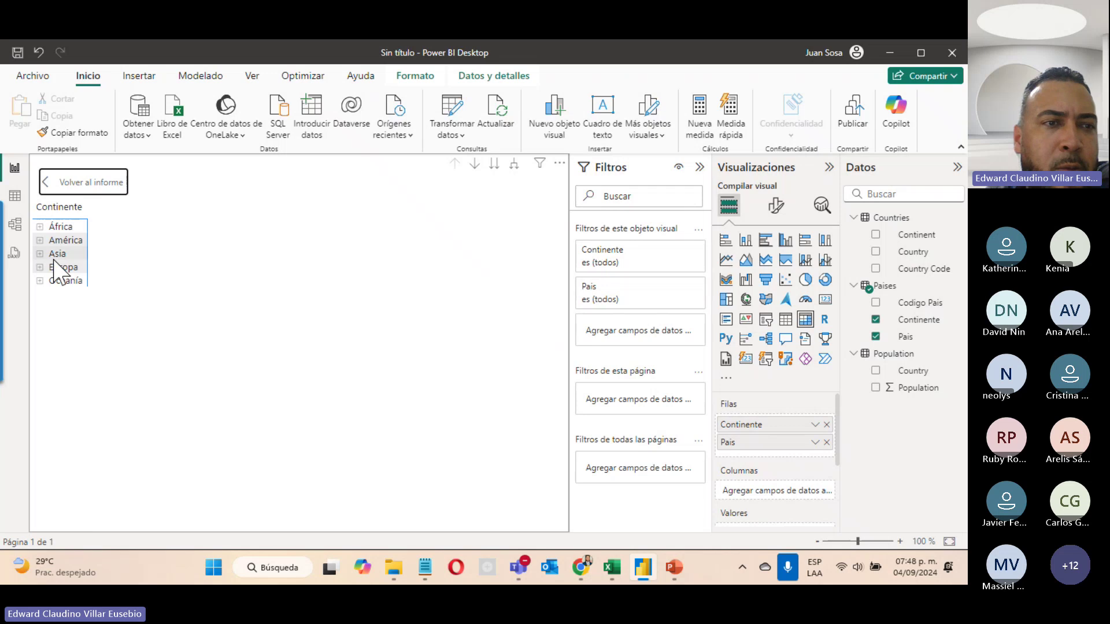
left_click(39, 227)
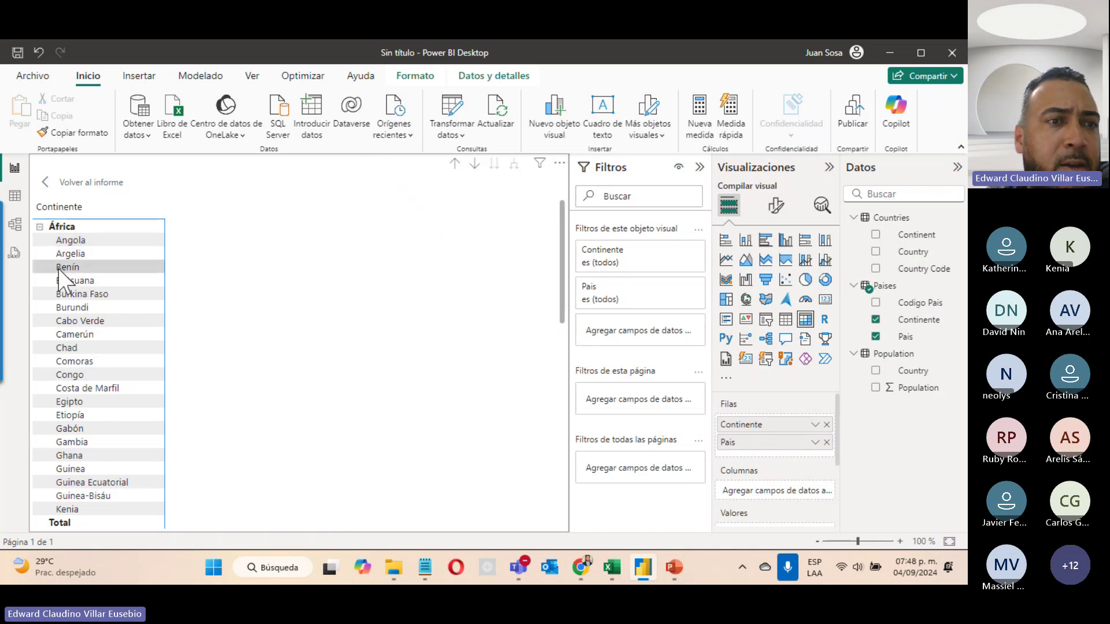
Collapse África, browse the countries under América, expand Asia in the matrix and return to the report.
left_click(40, 227)
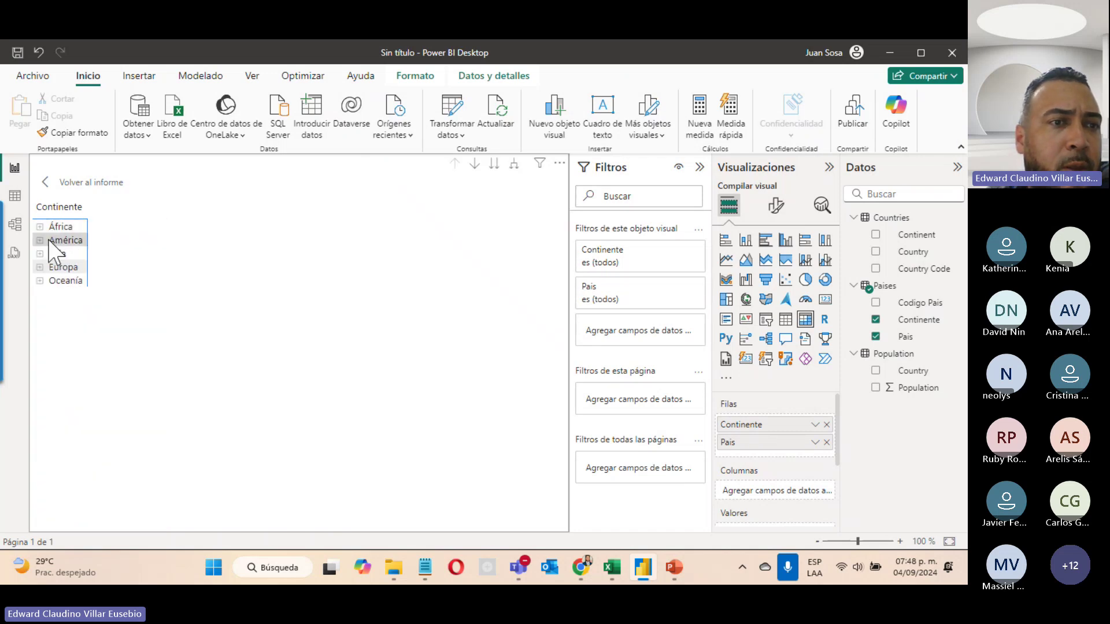
left_click(39, 240)
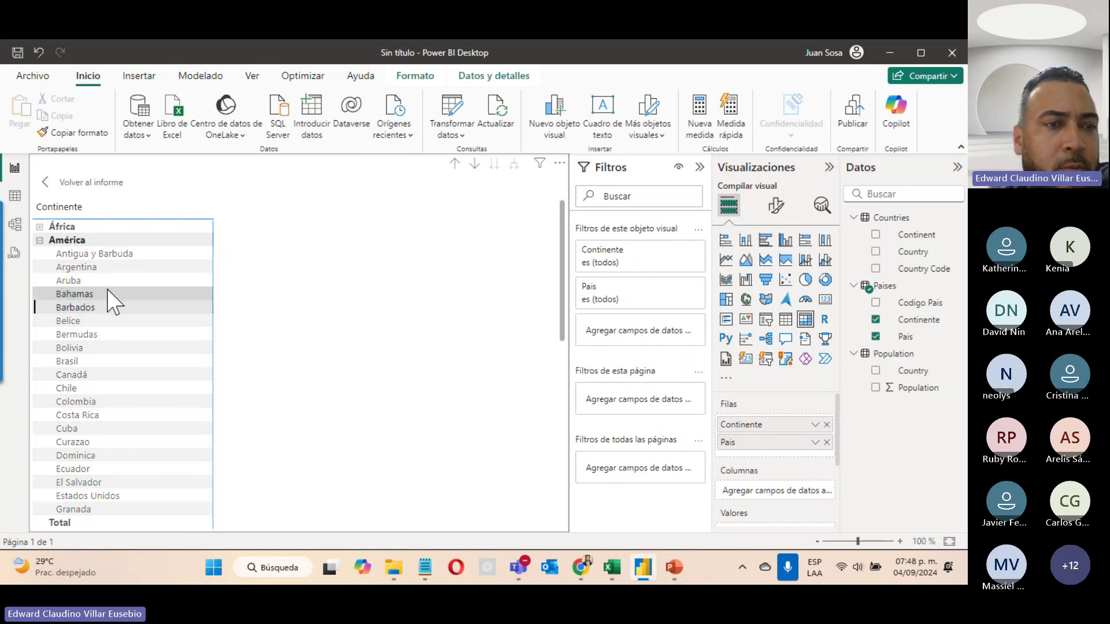
left_click(39, 240)
left_click(40, 253)
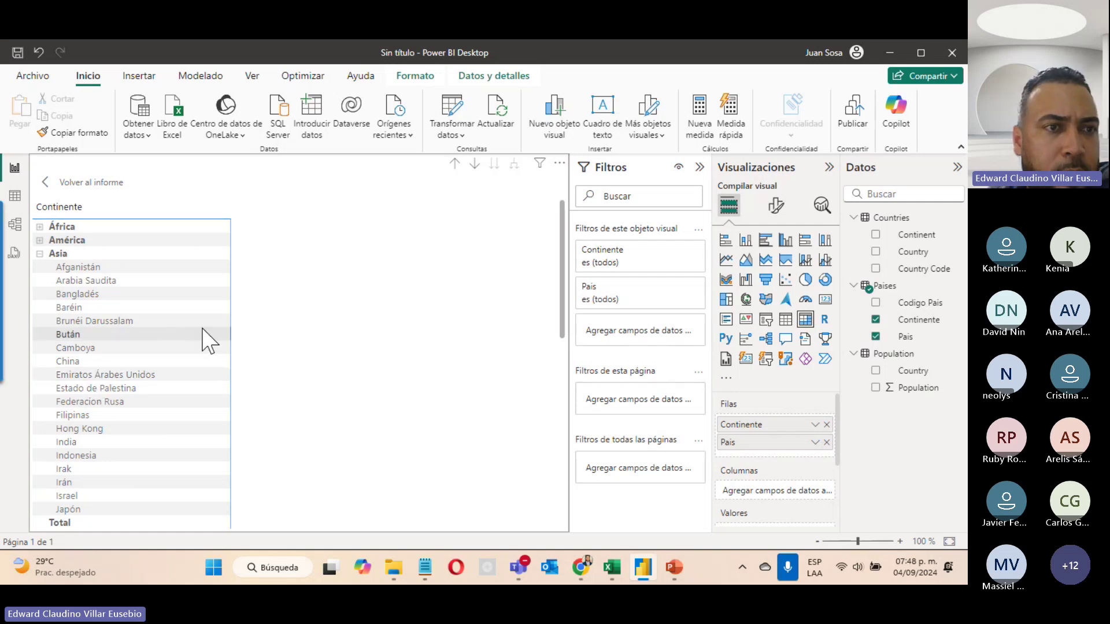
left_click(47, 183)
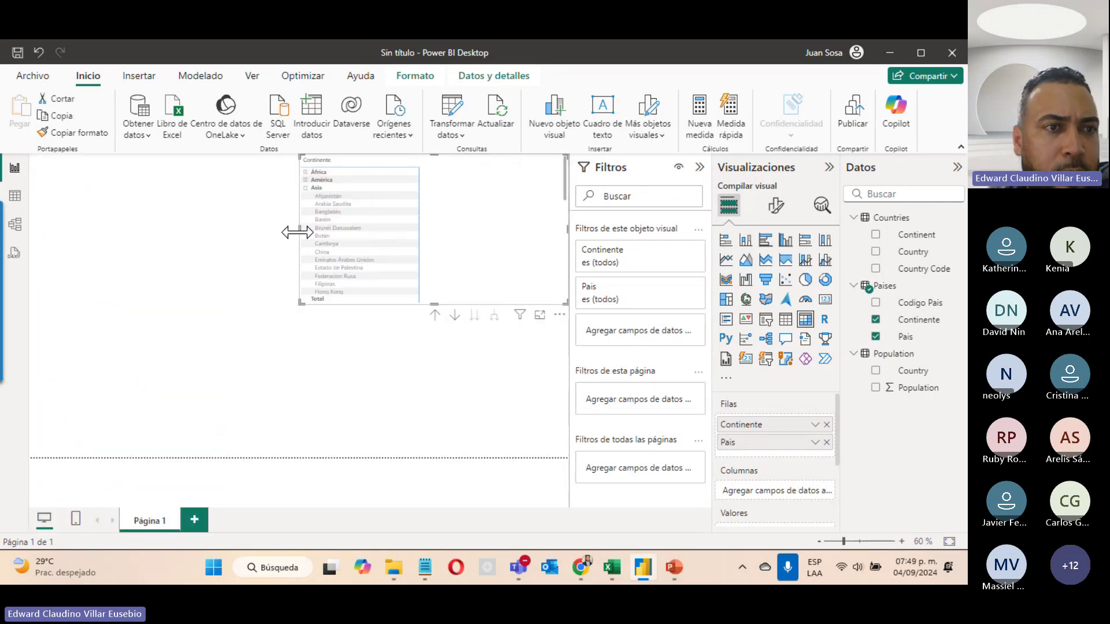
Narrow the matrix from its left side to just the width of its continent and country list.
left_click_drag(299, 231, 446, 270)
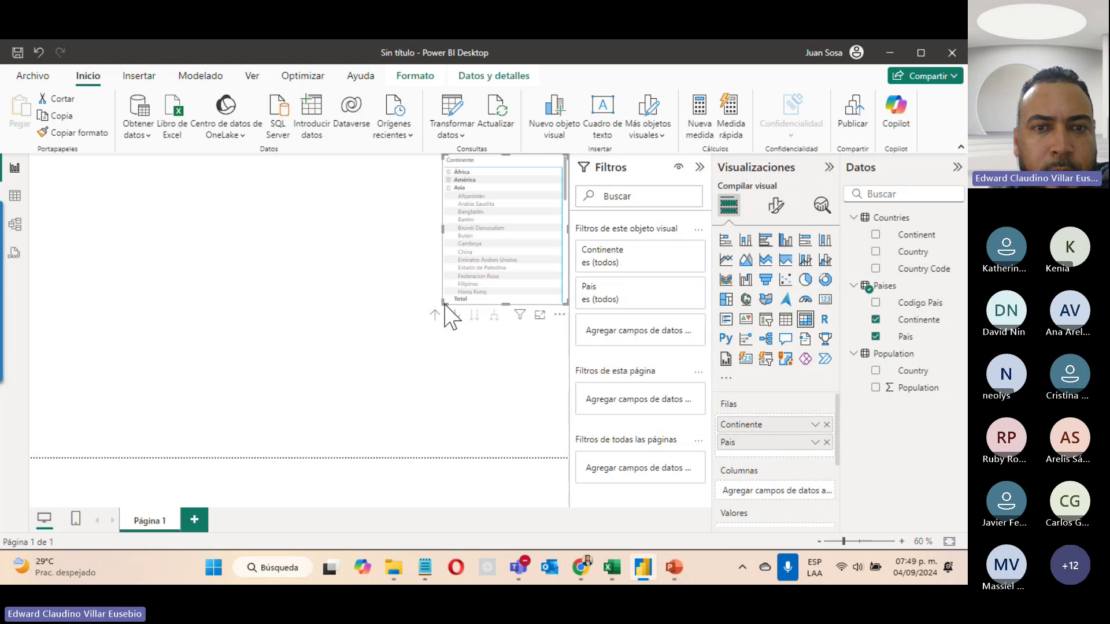
mouse_move(445, 305)
left_mouse_down()
mouse_move(427, 392)
mouse_move(444, 302)
left_mouse_up()
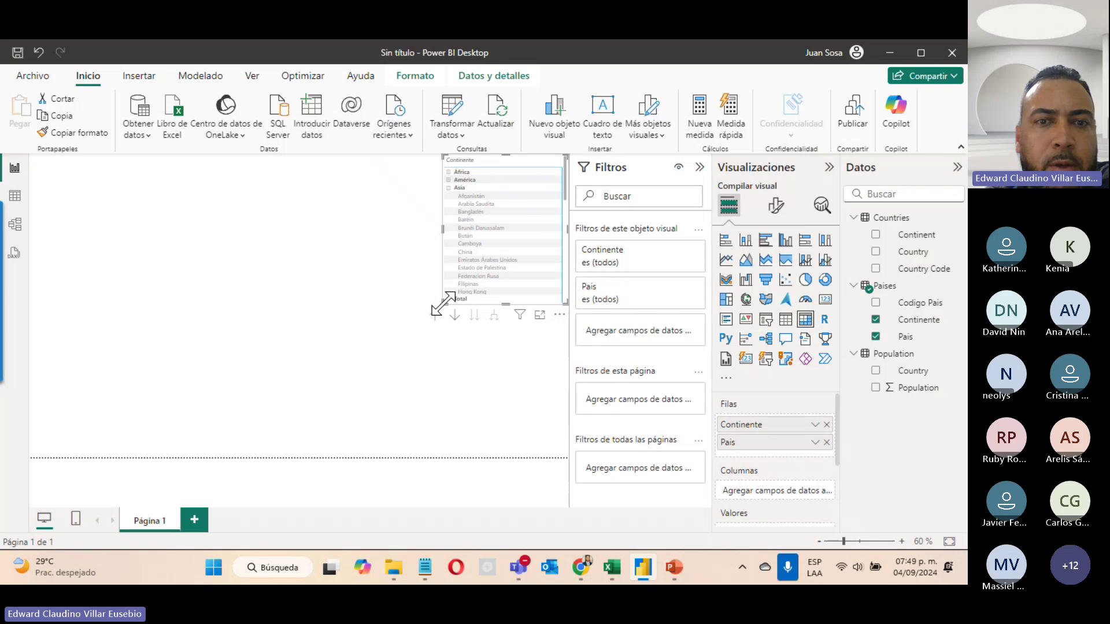
mouse_move(444, 301)
left_mouse_down()
mouse_move(396, 384)
mouse_move(389, 303)
mouse_move(380, 308)
mouse_move(426, 315)
mouse_move(440, 303)
left_mouse_up()
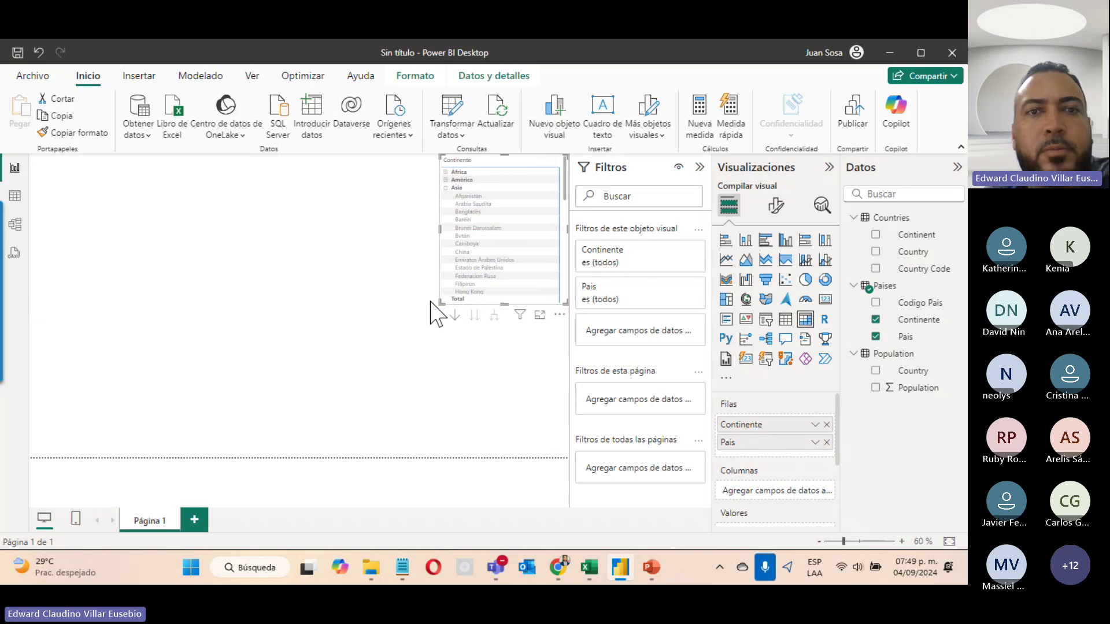
Try converting the matrix to a donut chart and undo the conversion.
left_click(825, 280)
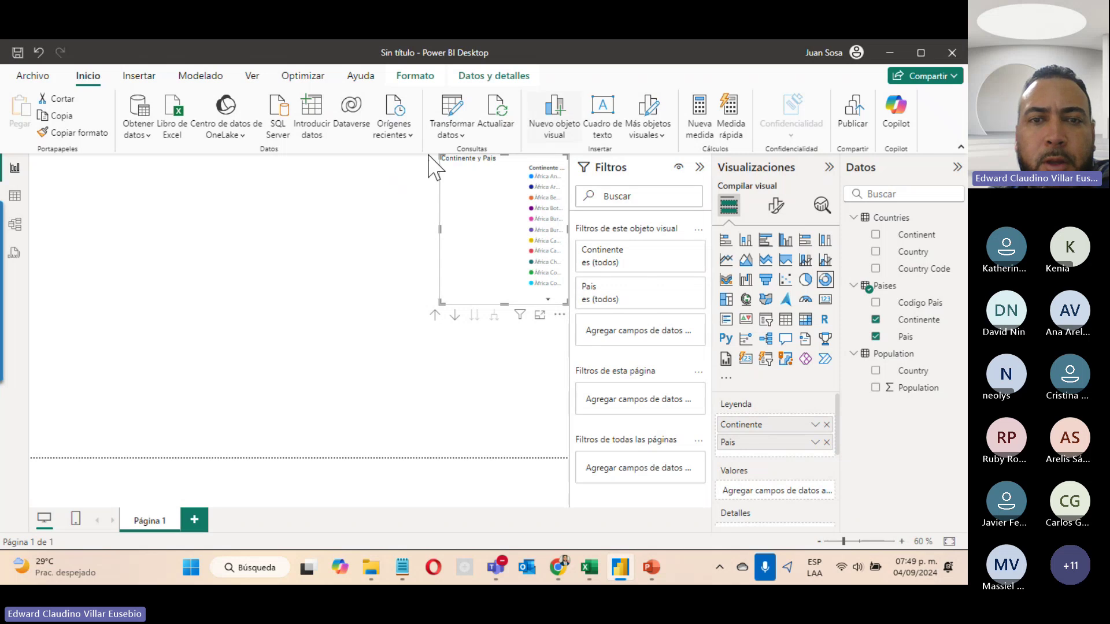
key("ctrl+z")
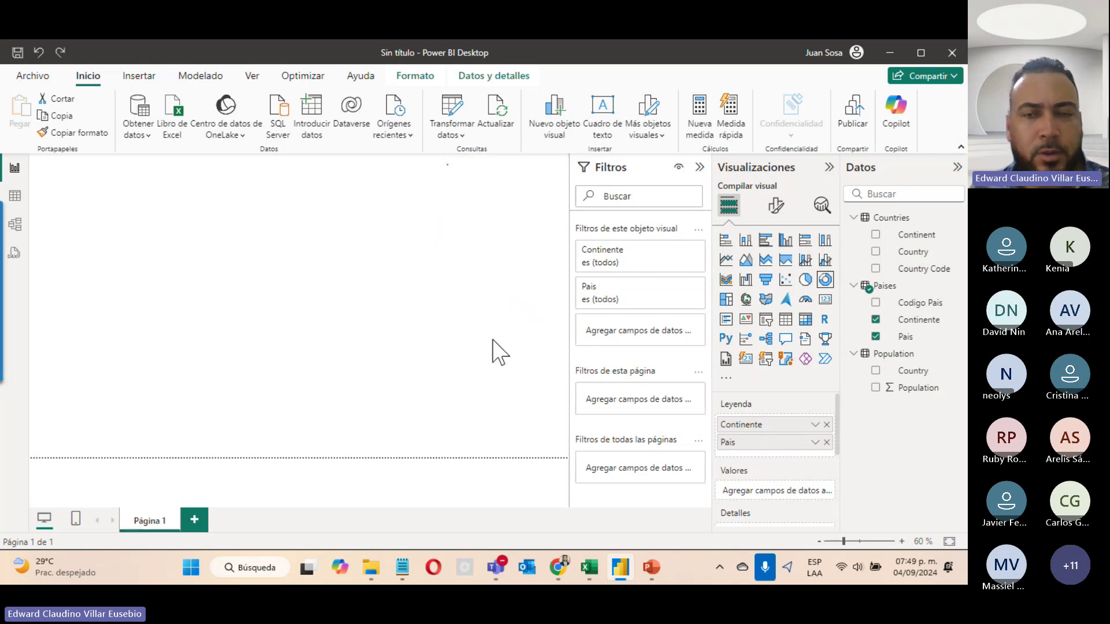
Add a donut chart filling the space beside the matrix, with Continent from Countries as legend and Population as values.
left_click(445, 403)
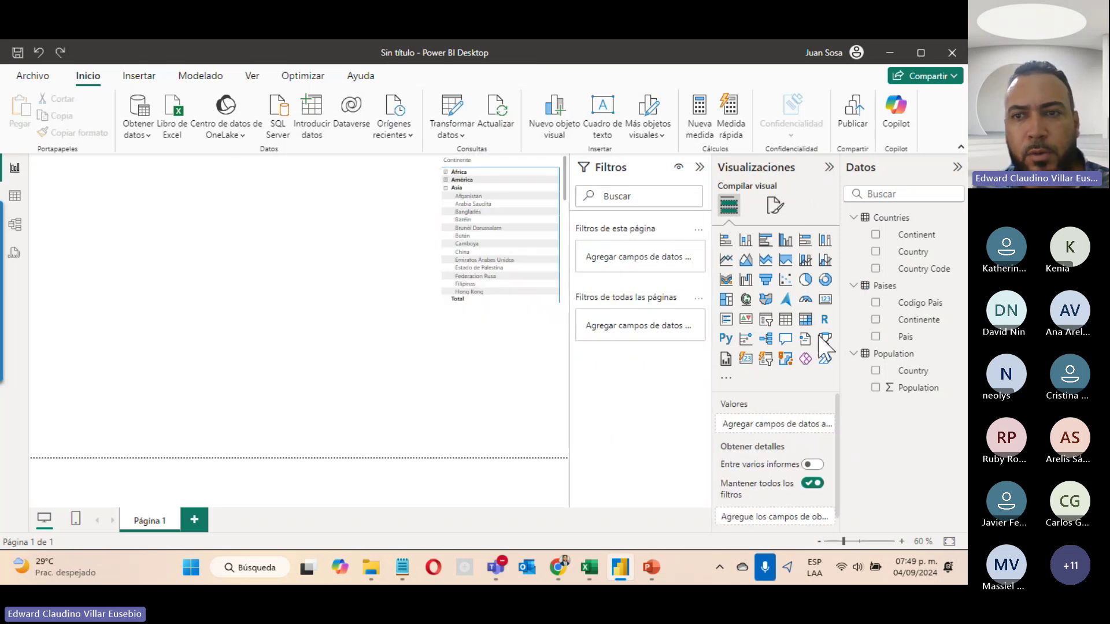
left_click(825, 279)
left_click_drag(141, 359, 82, 183)
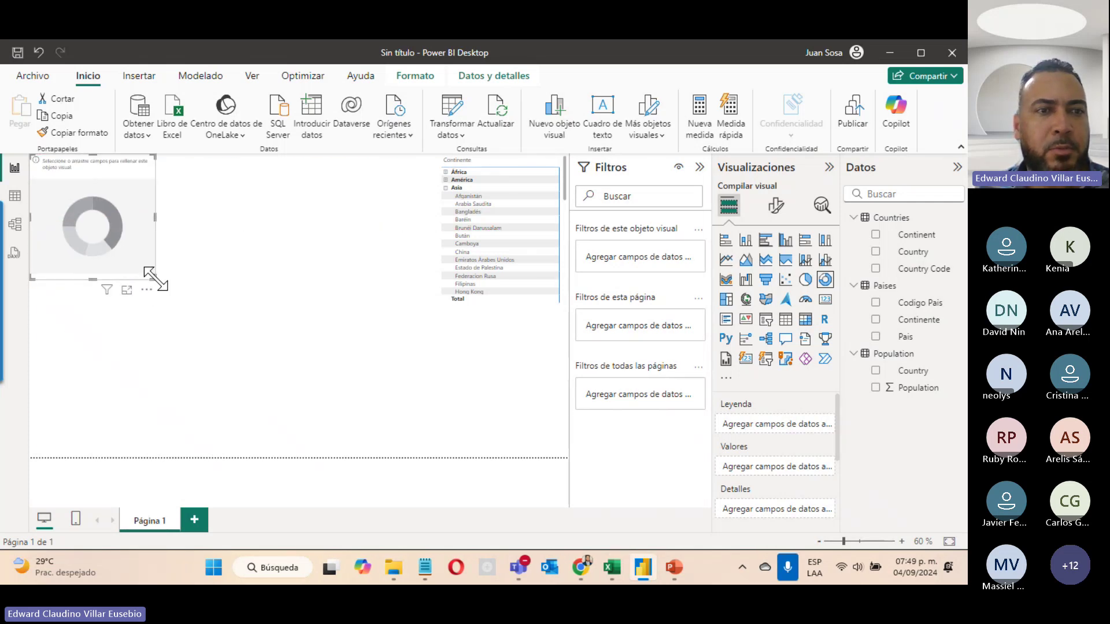
left_click_drag(155, 279, 443, 301)
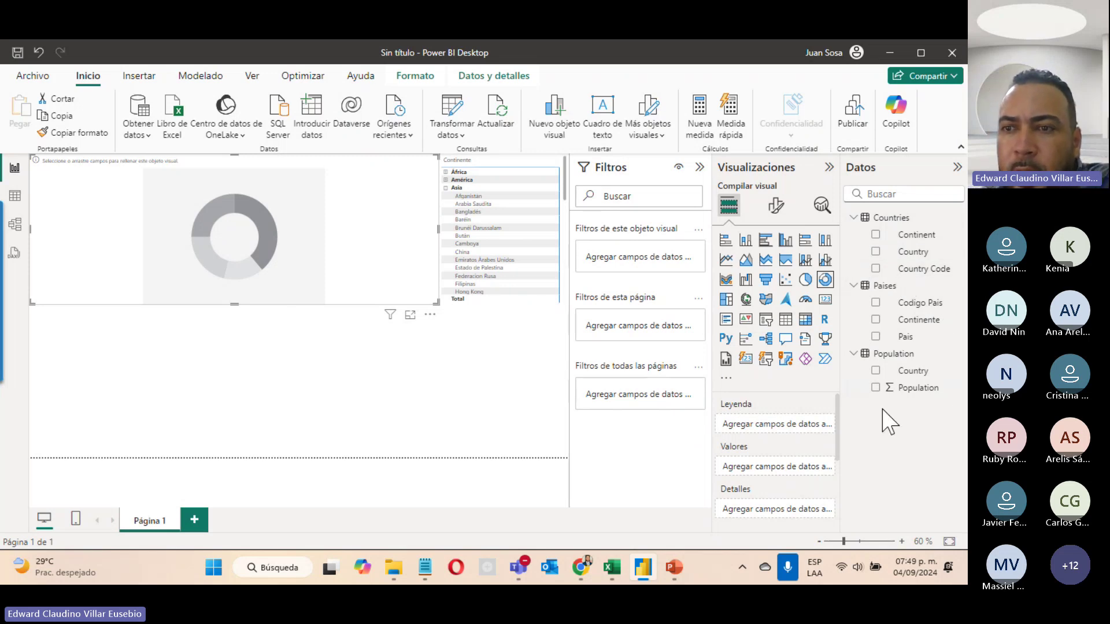
left_click_drag(913, 237, 792, 422)
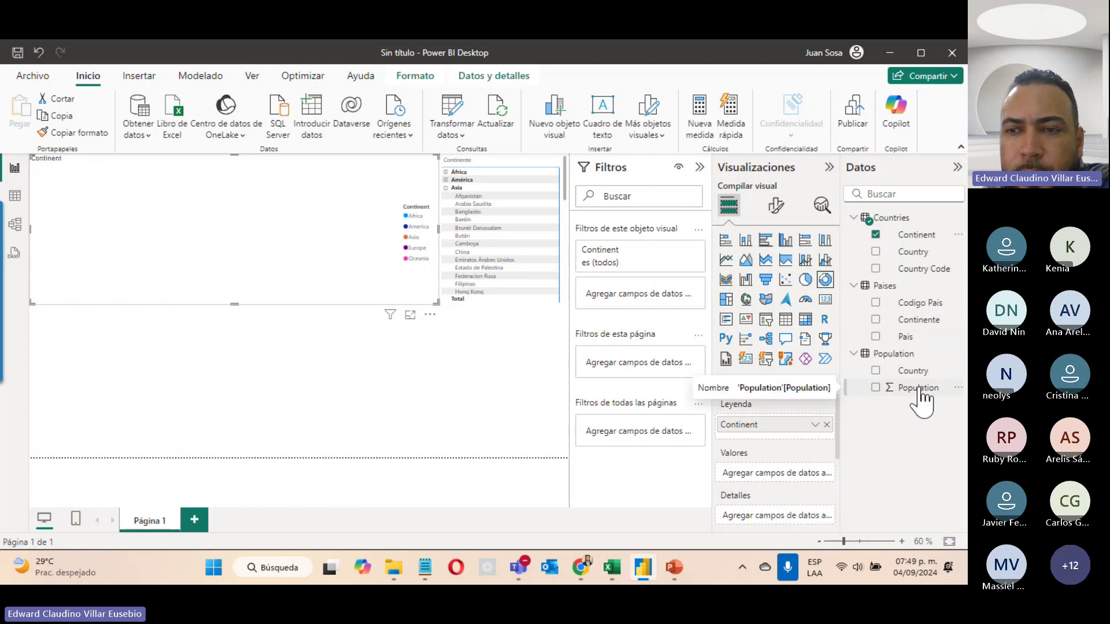
mouse_move(919, 392)
left_mouse_down()
mouse_move(813, 456)
mouse_move(805, 481)
left_mouse_up()
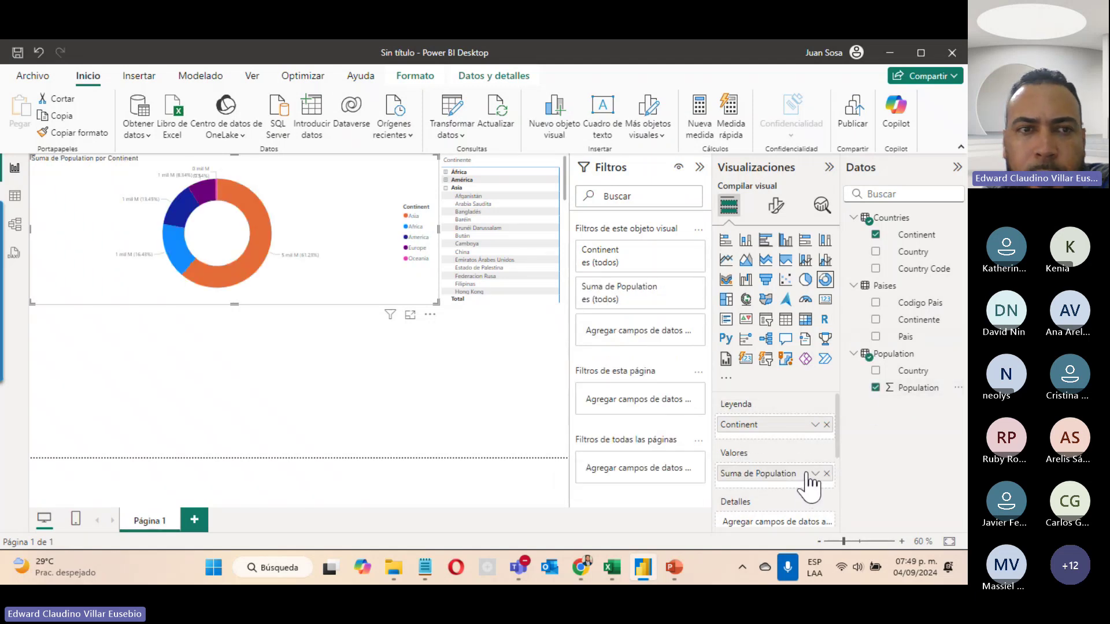
Filter the matrix by the donut chart's África slice and expand África to list its countries.
left_click(183, 255)
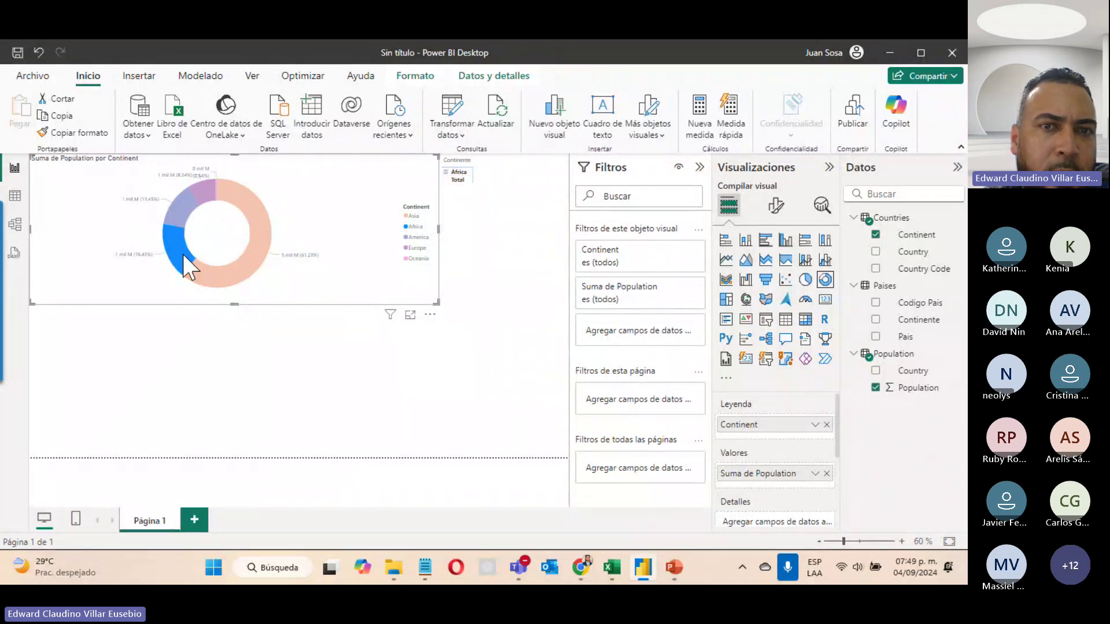
left_click(447, 175)
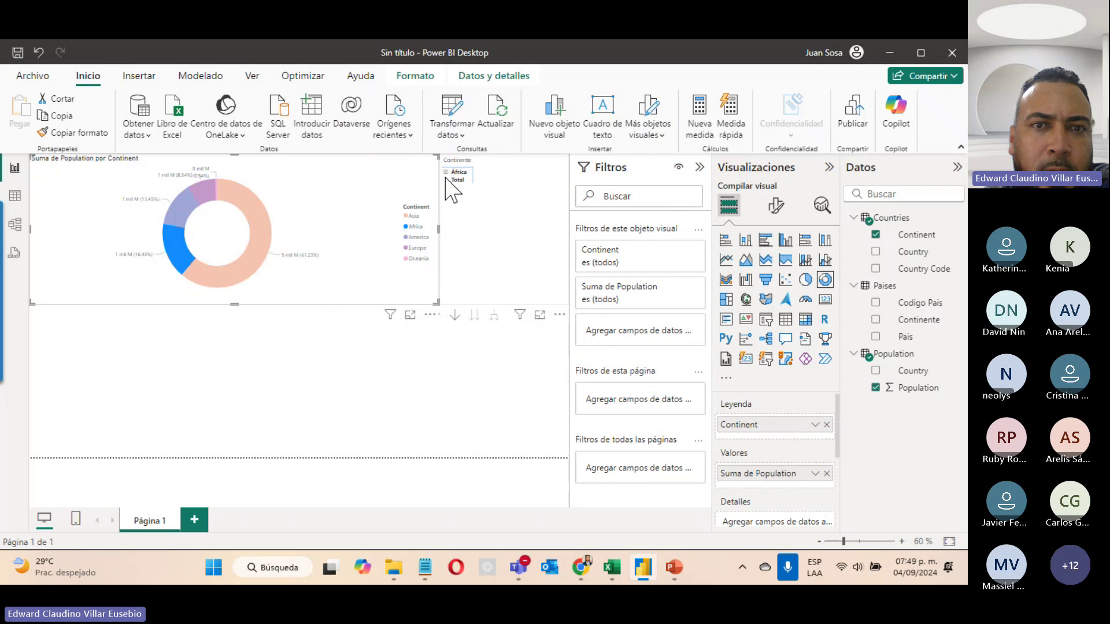
left_click(446, 173)
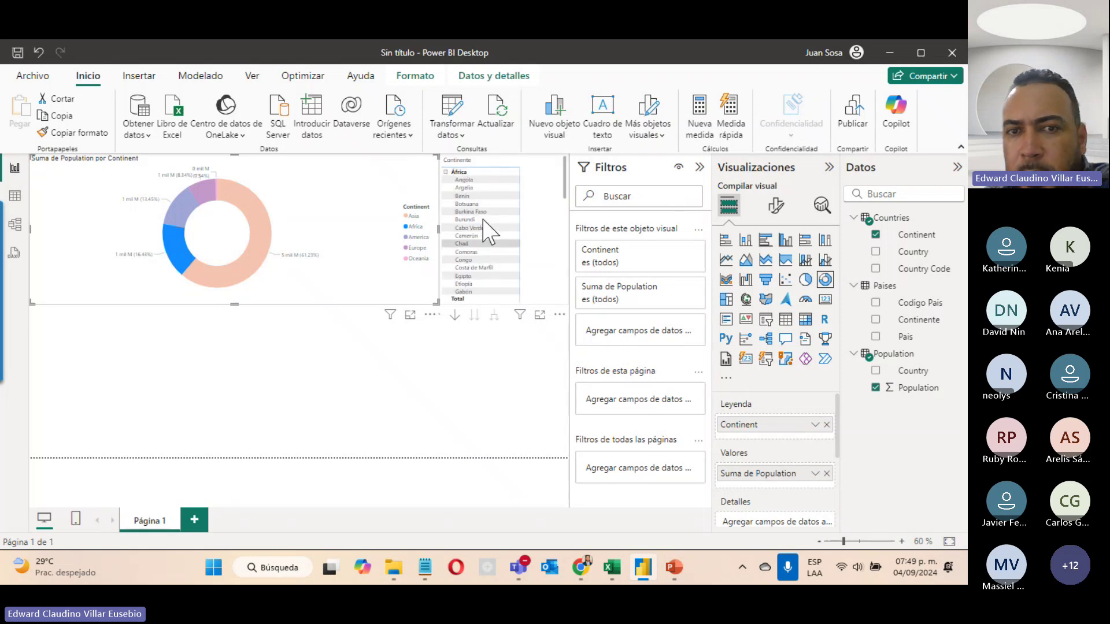
left_click(206, 207)
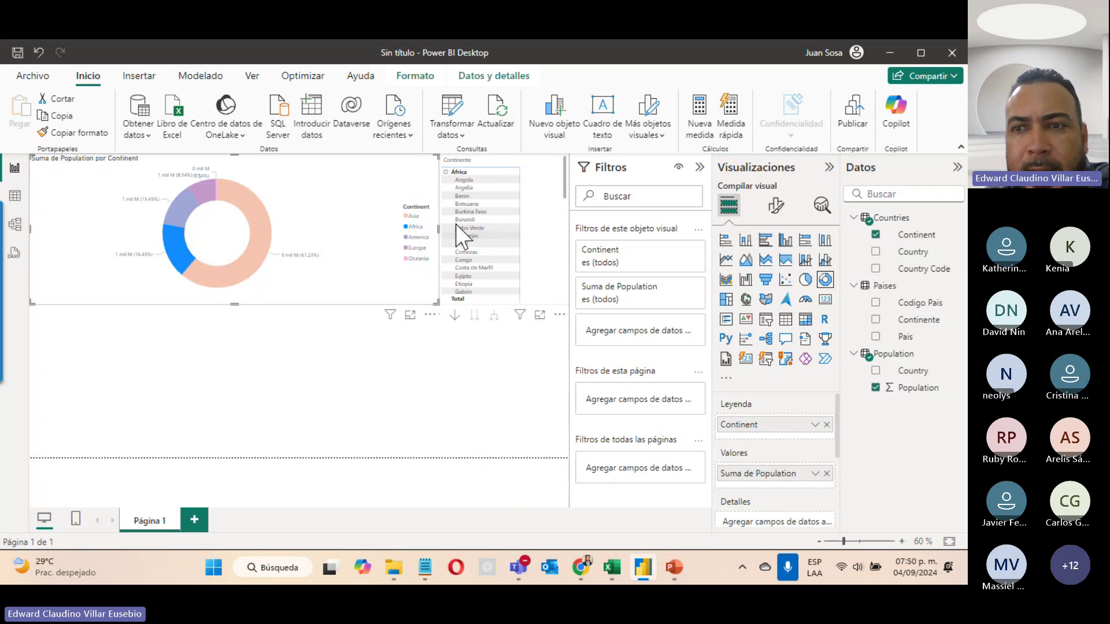
Add Population to the matrix's values, widen the matrix and narrow the donut chart so the two visuals no longer overlap.
left_click(491, 183)
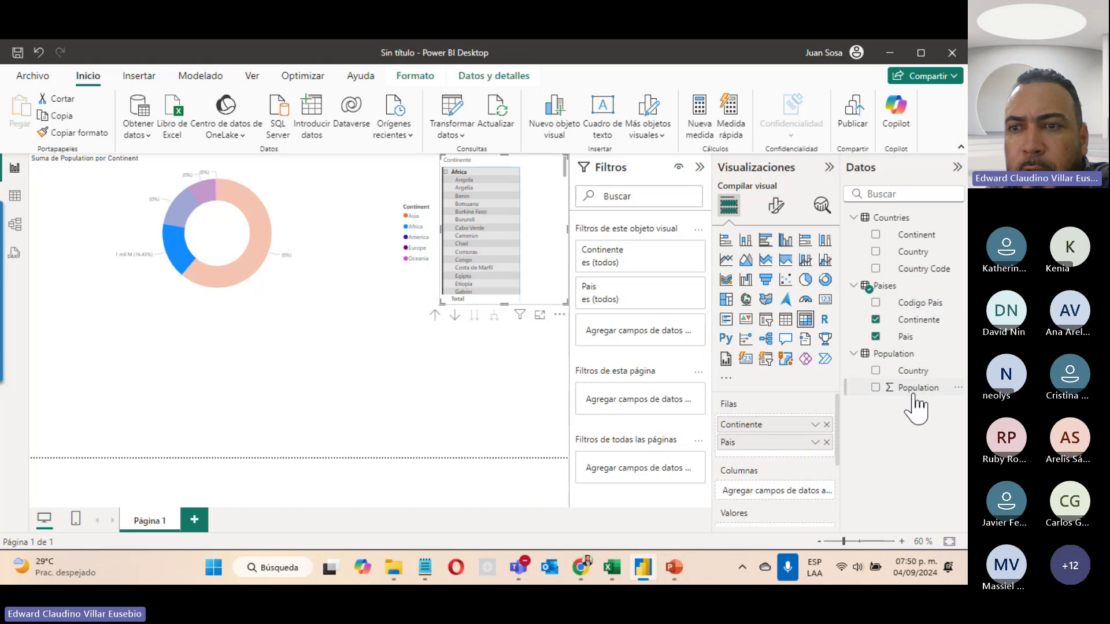
scroll(827, 469, "down", 2)
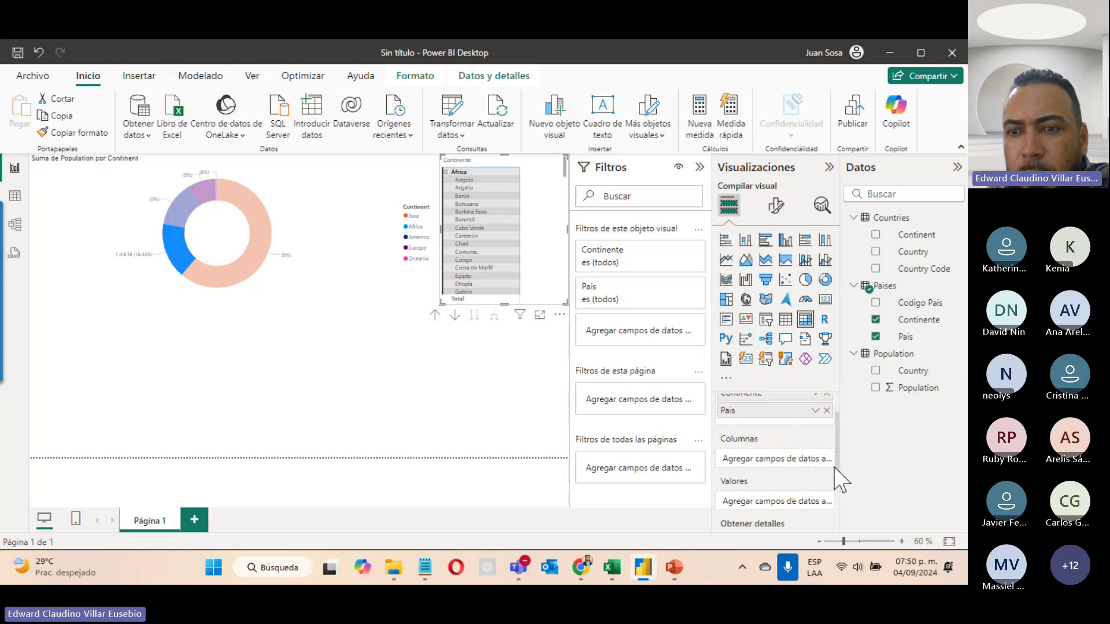
left_click_drag(908, 391, 787, 485)
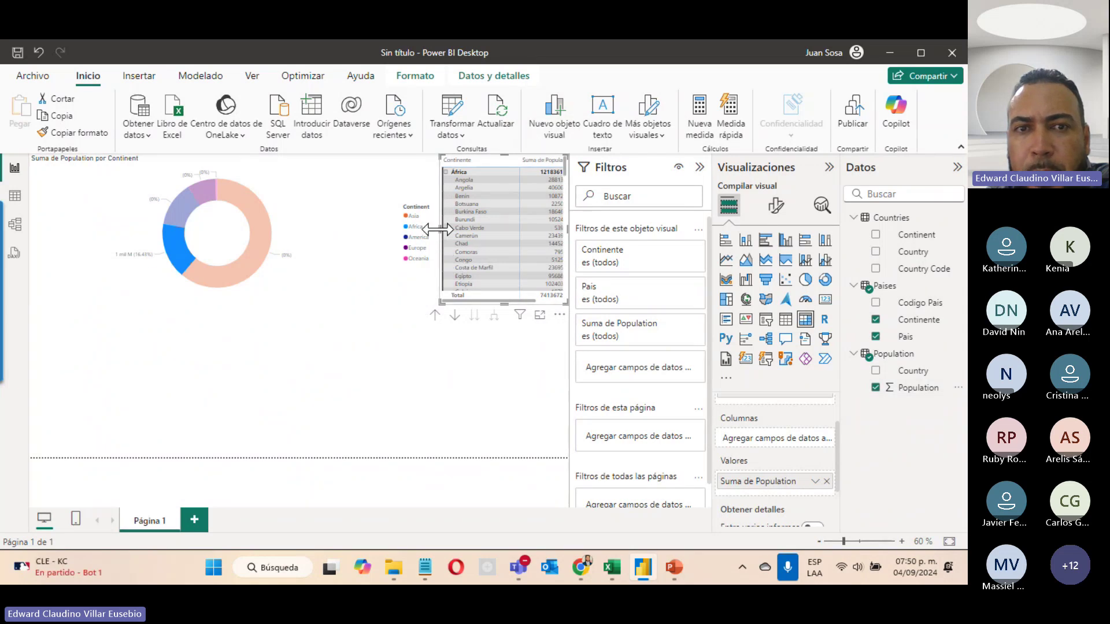
left_click_drag(437, 230, 420, 231)
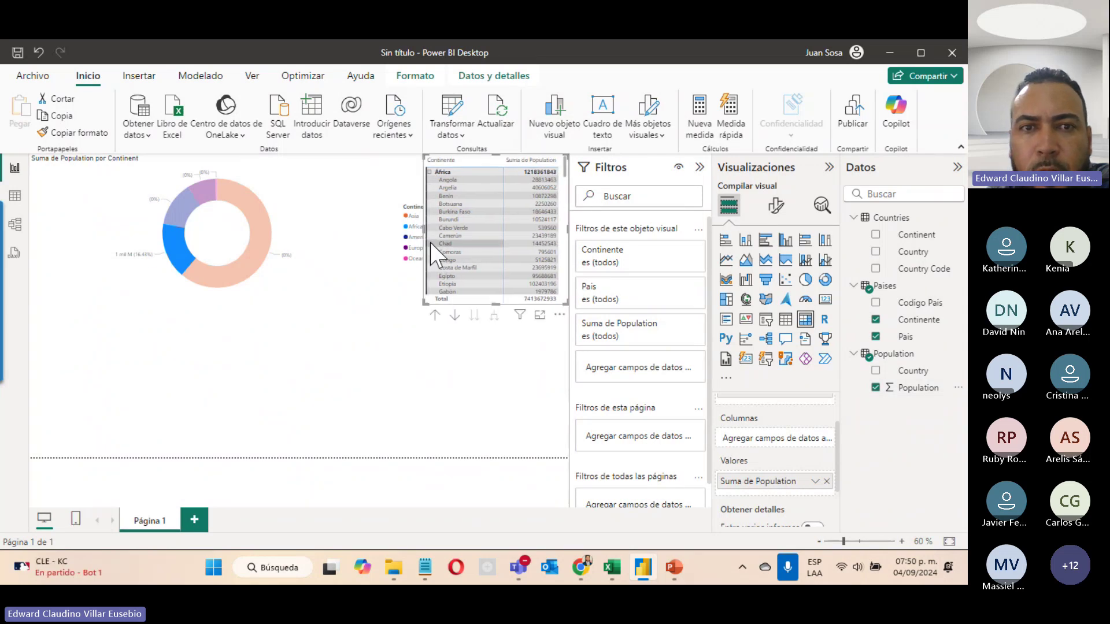
left_click(432, 243)
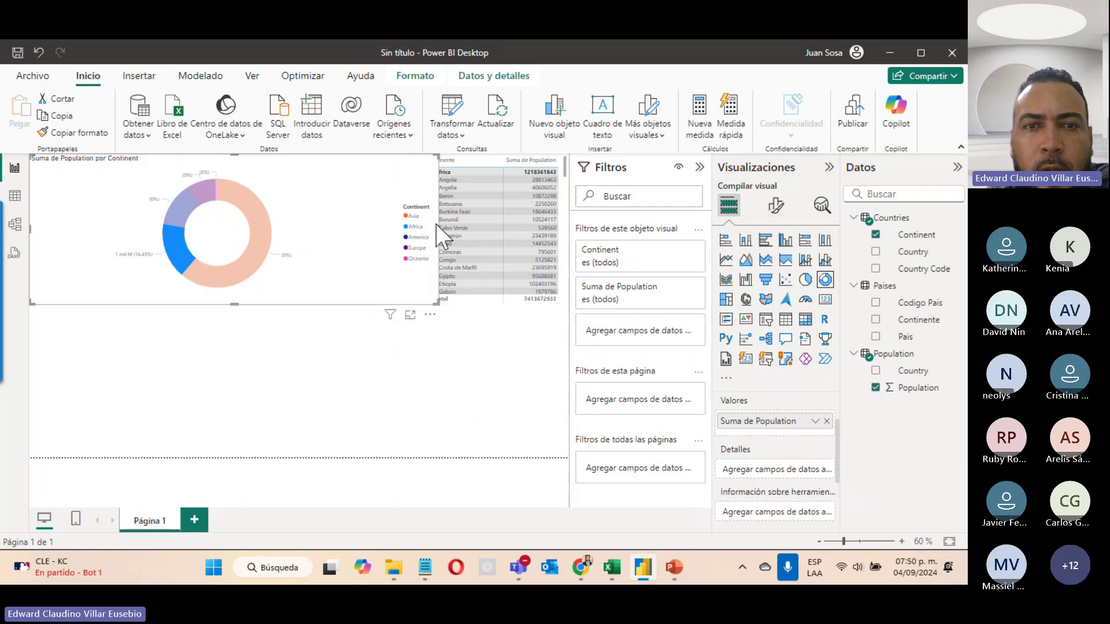
left_click_drag(435, 233, 422, 226)
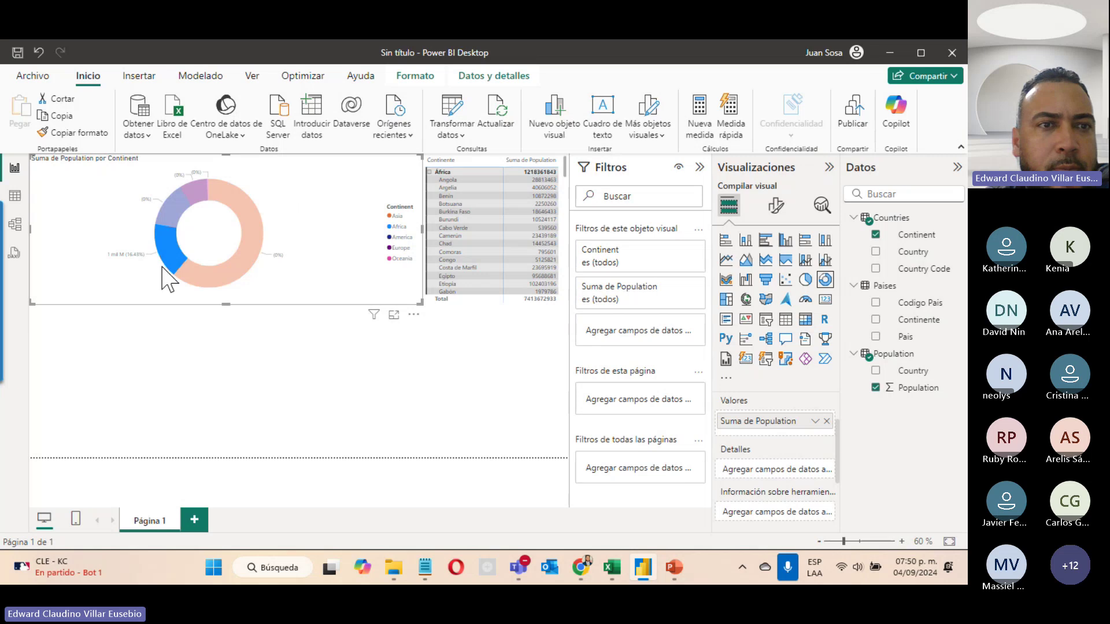
Filter the matrix by the América slice, then widen the matrix further and shrink the donut chart to fit beside it.
left_click(178, 210)
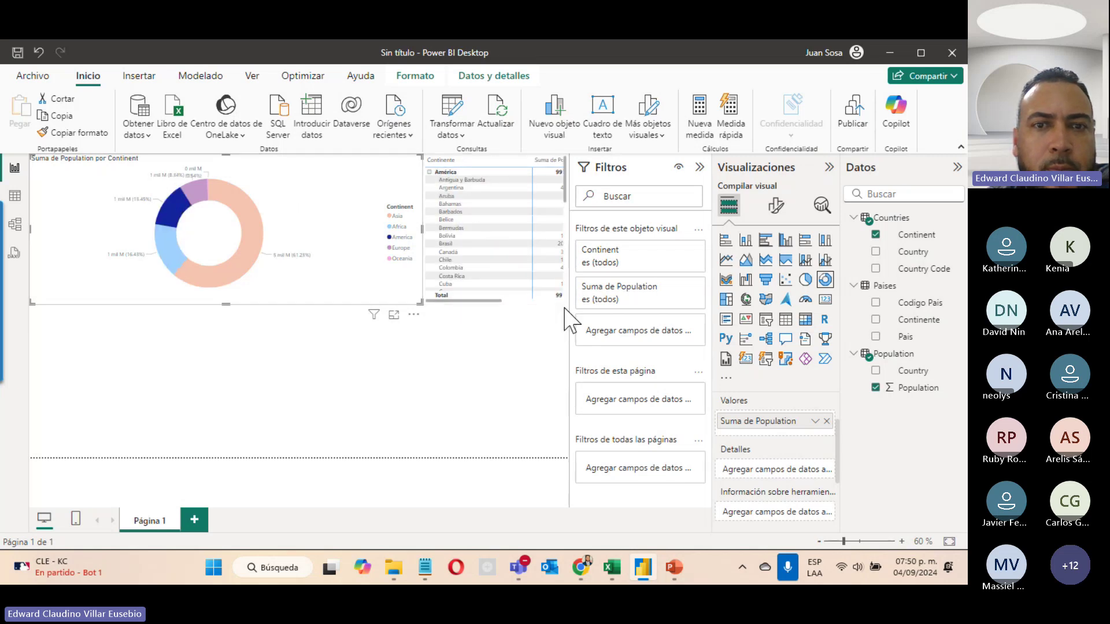
left_click_drag(425, 237, 350, 234)
left_click(427, 240)
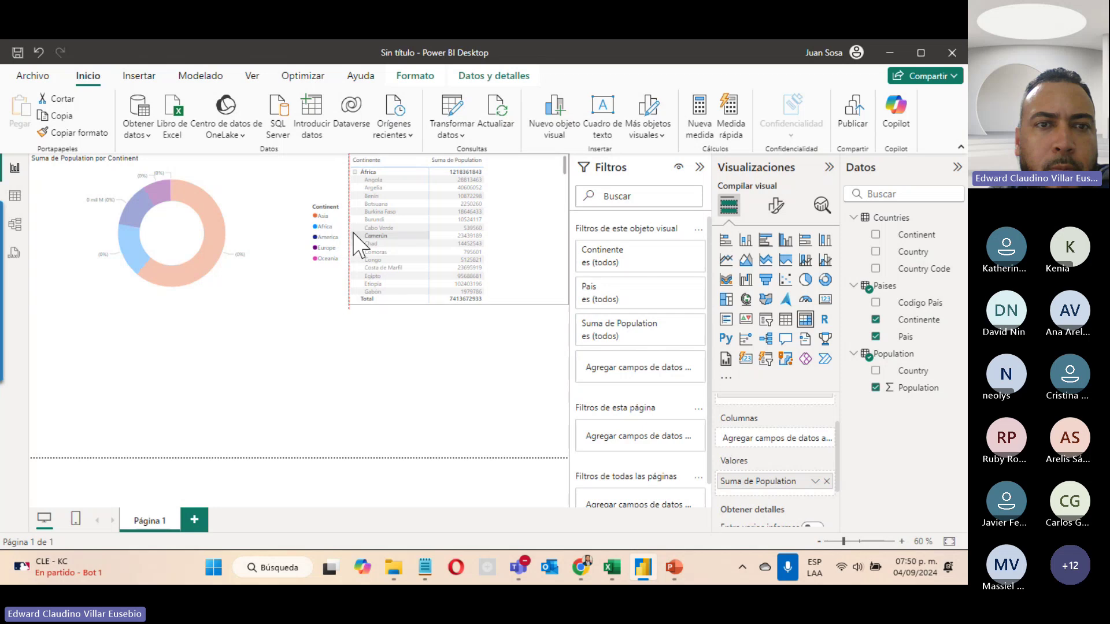
Test the donut chart's cross-filtering with the Asia slice, clear it, and filter the matrix by Europa with its countries expanded.
left_click(208, 231)
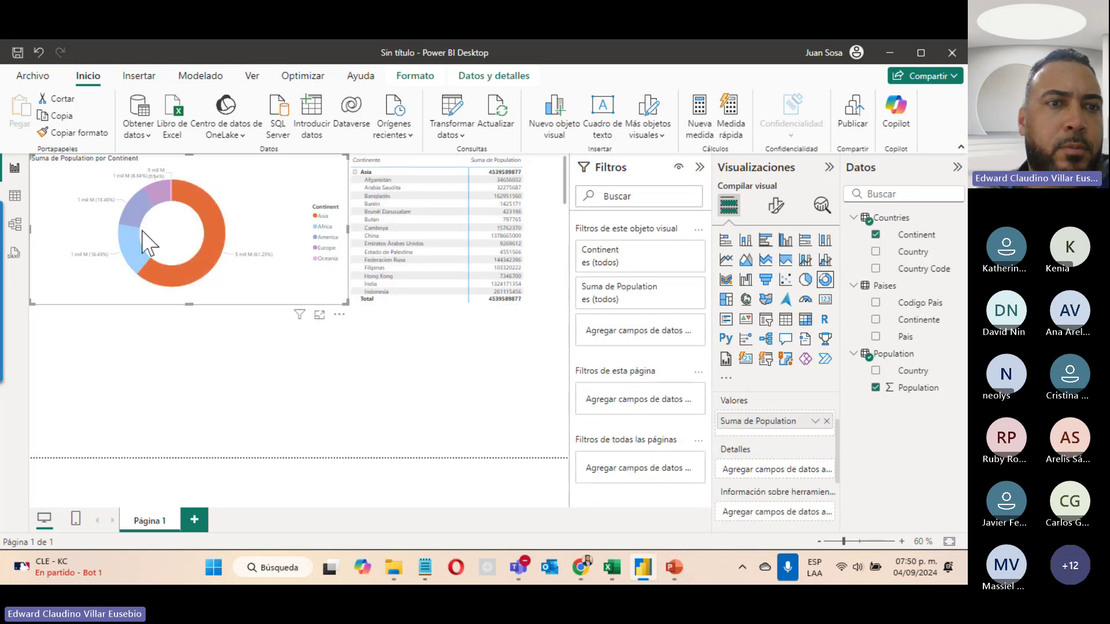
left_click(212, 243)
left_click(210, 279)
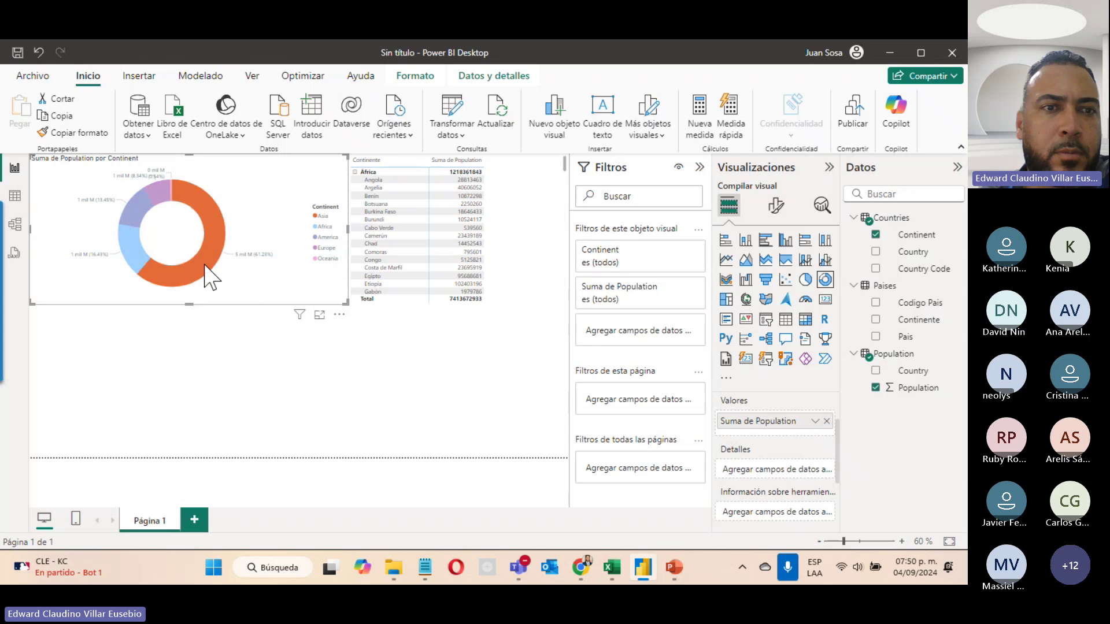
left_click(211, 279)
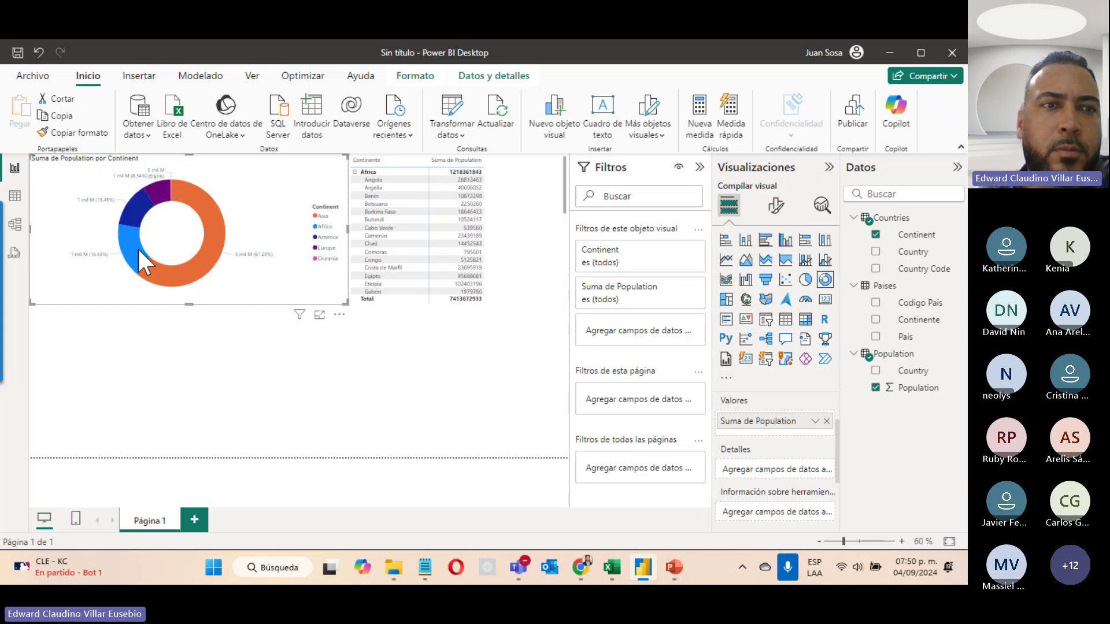
left_click(165, 188)
left_click(355, 172)
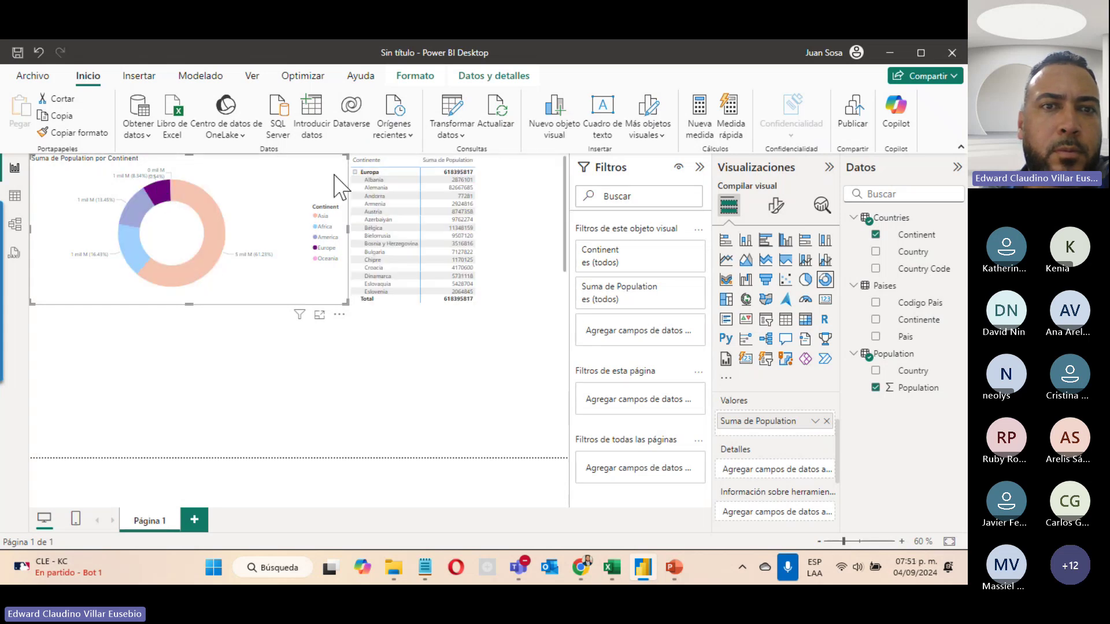
Add a clustered column chart across the full page width below the other visuals, with Pais on the X axis and Population on the Y axis.
left_click(214, 393)
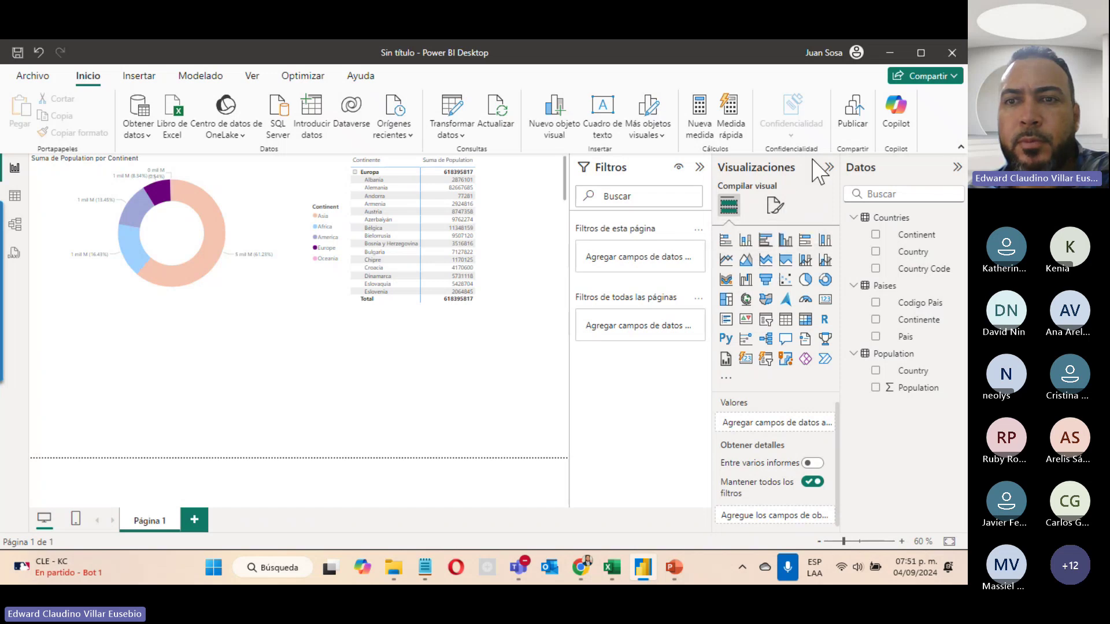
left_click(785, 240)
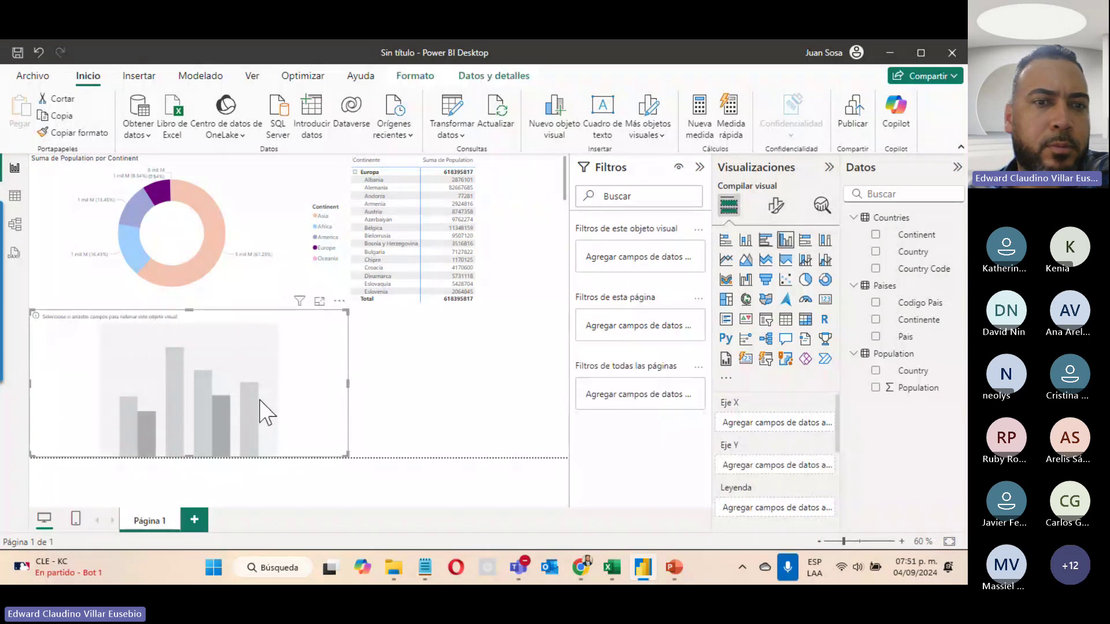
left_click_drag(347, 385, 570, 416)
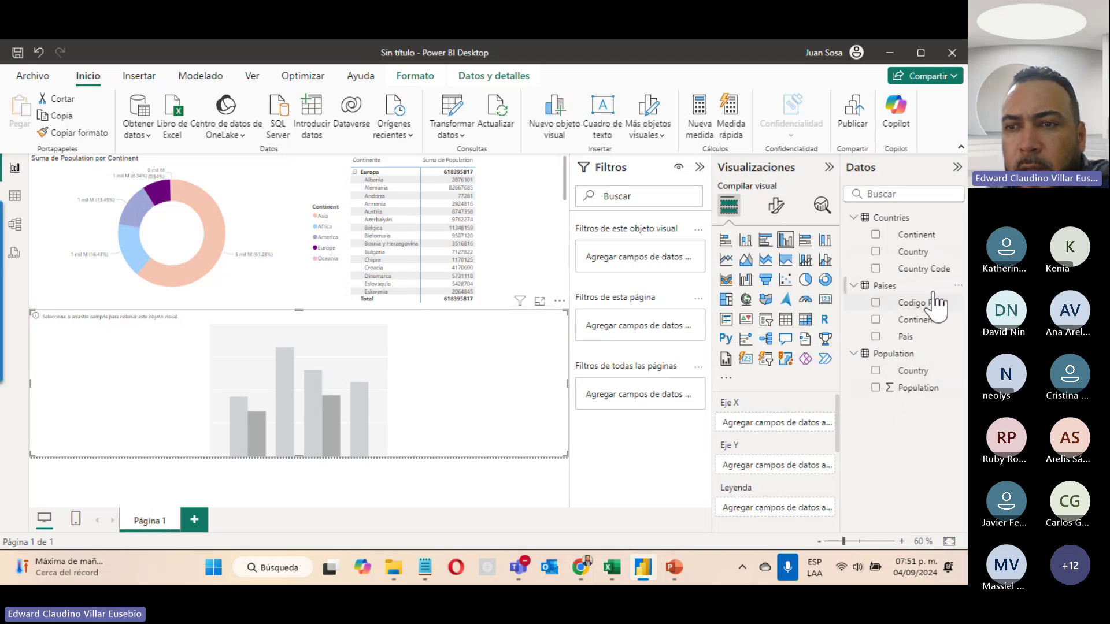
left_click_drag(931, 341, 790, 426)
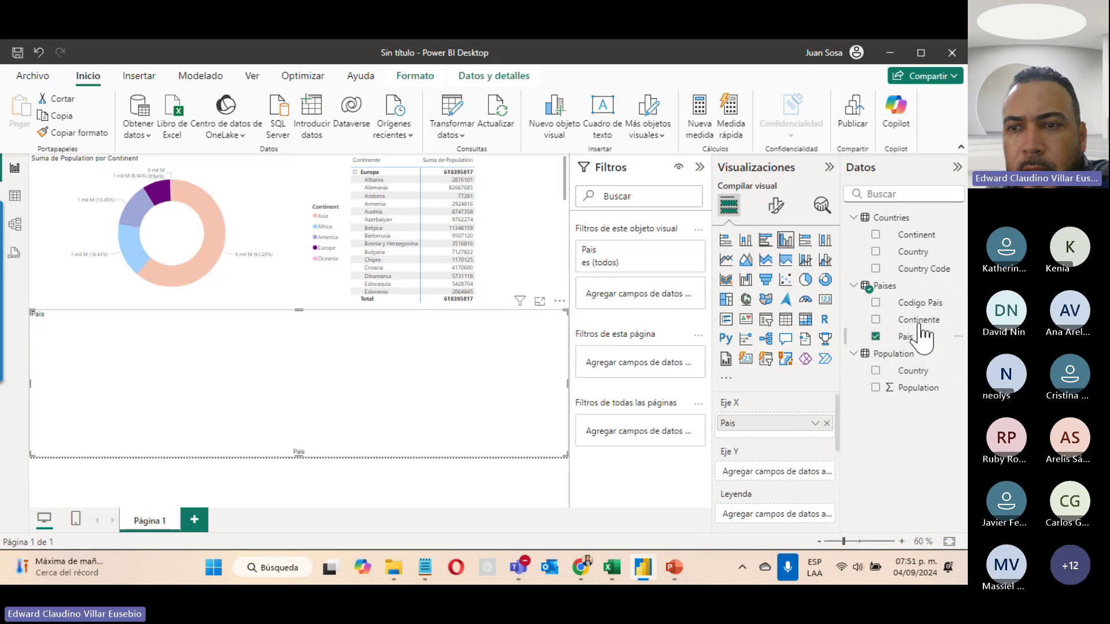
left_click_drag(920, 392, 820, 481)
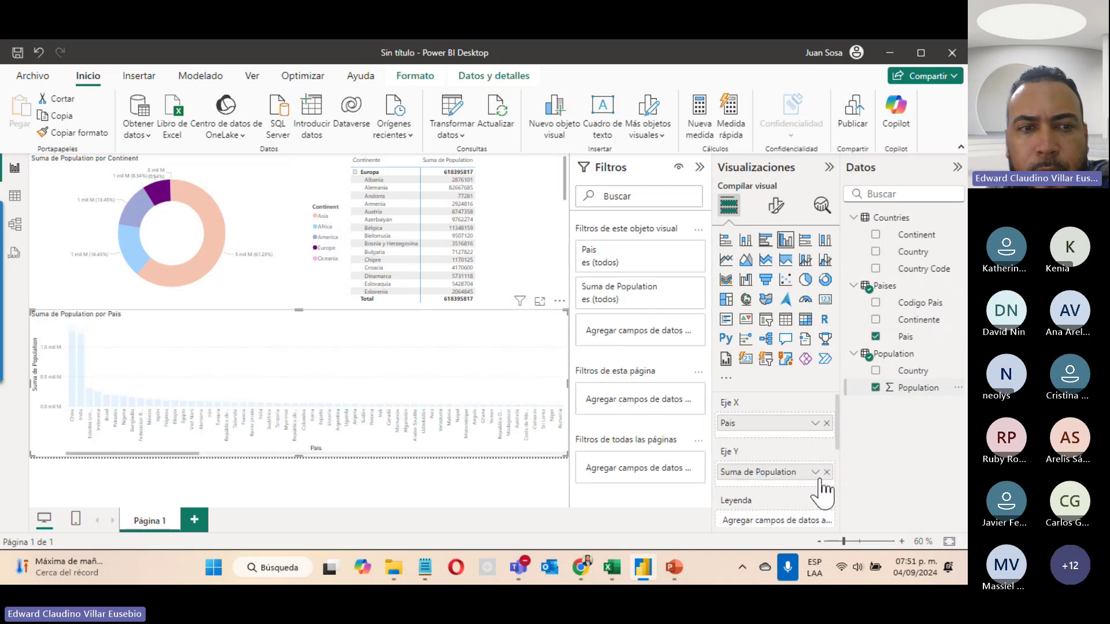
Test how the matrix and column chart respond to different donut slices, including America and Asia.
left_click(132, 256)
left_click(140, 219)
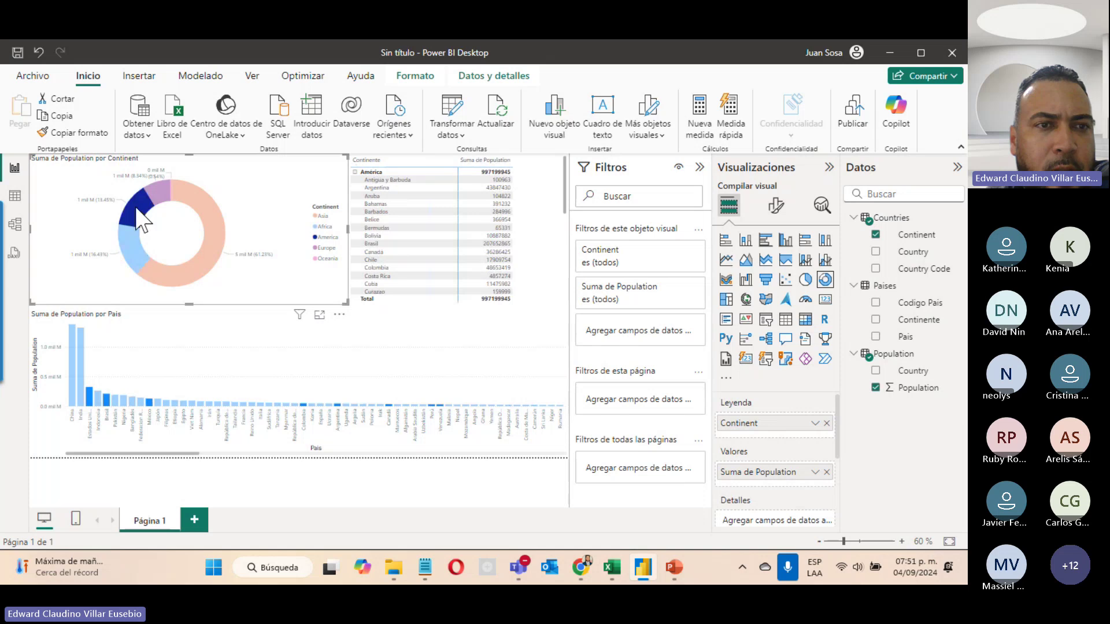
left_click(154, 279)
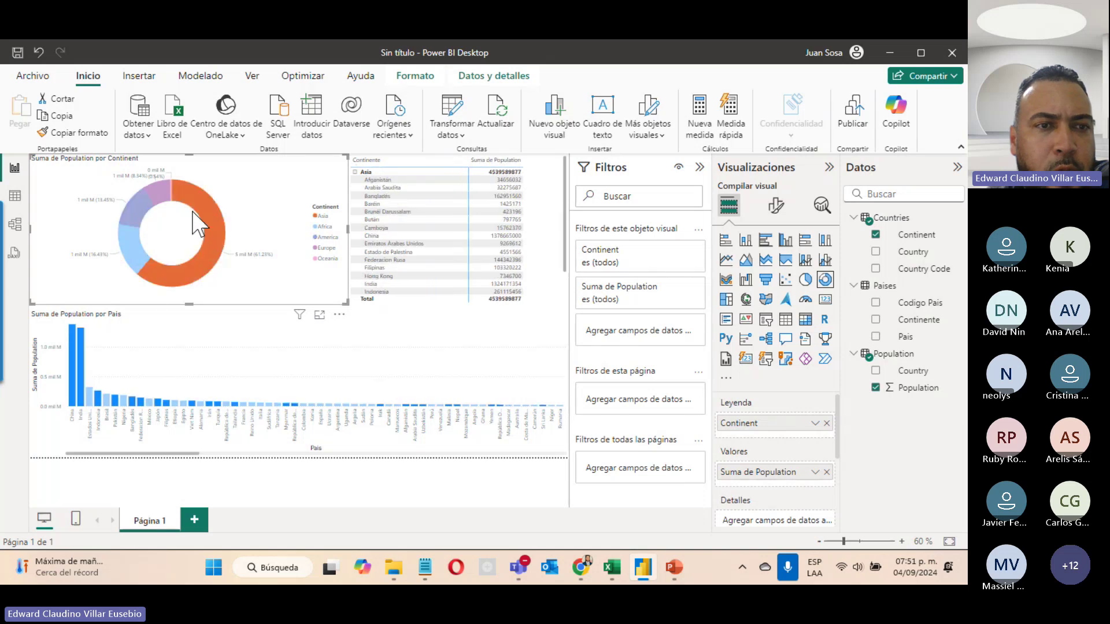
left_click(138, 264)
left_click(270, 255)
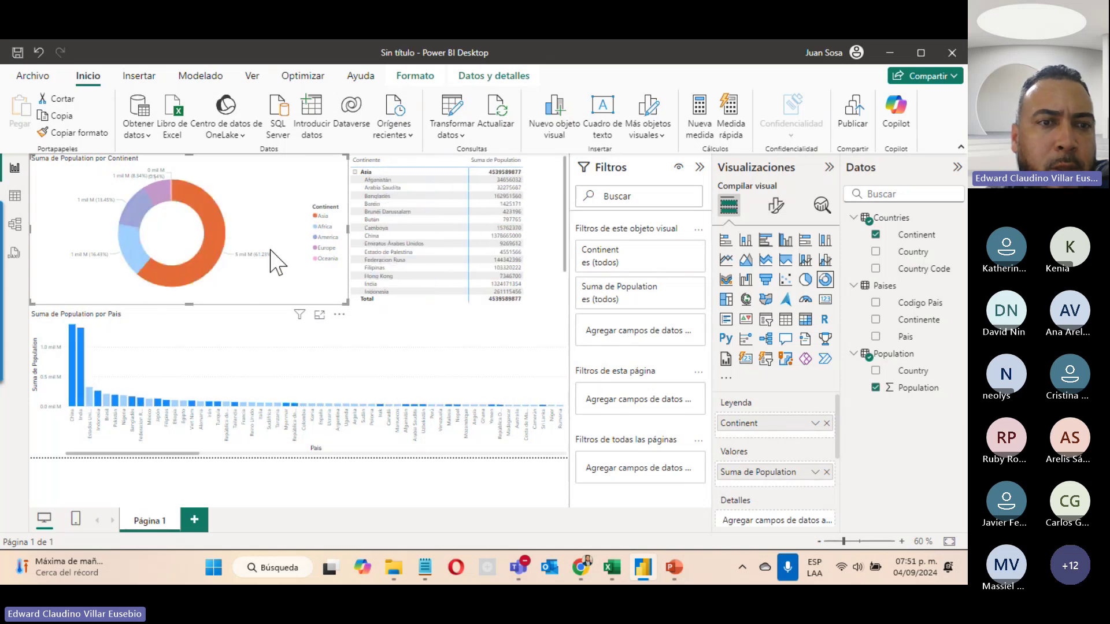
Apply the dark Innovación theme to the report.
left_click(256, 77)
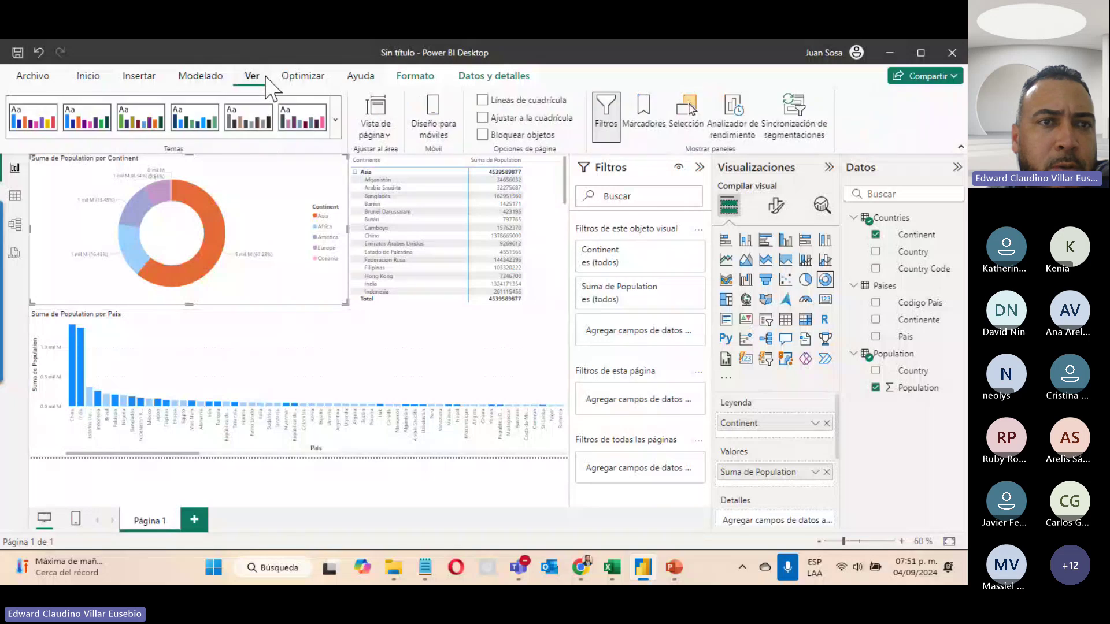
left_click(337, 128)
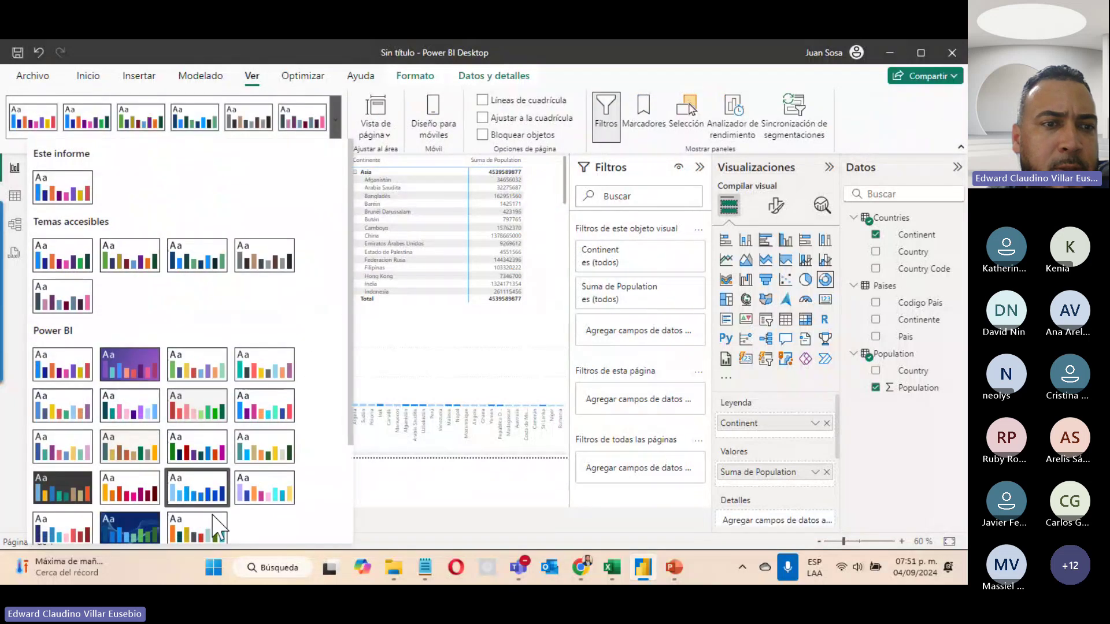
left_click(62, 487)
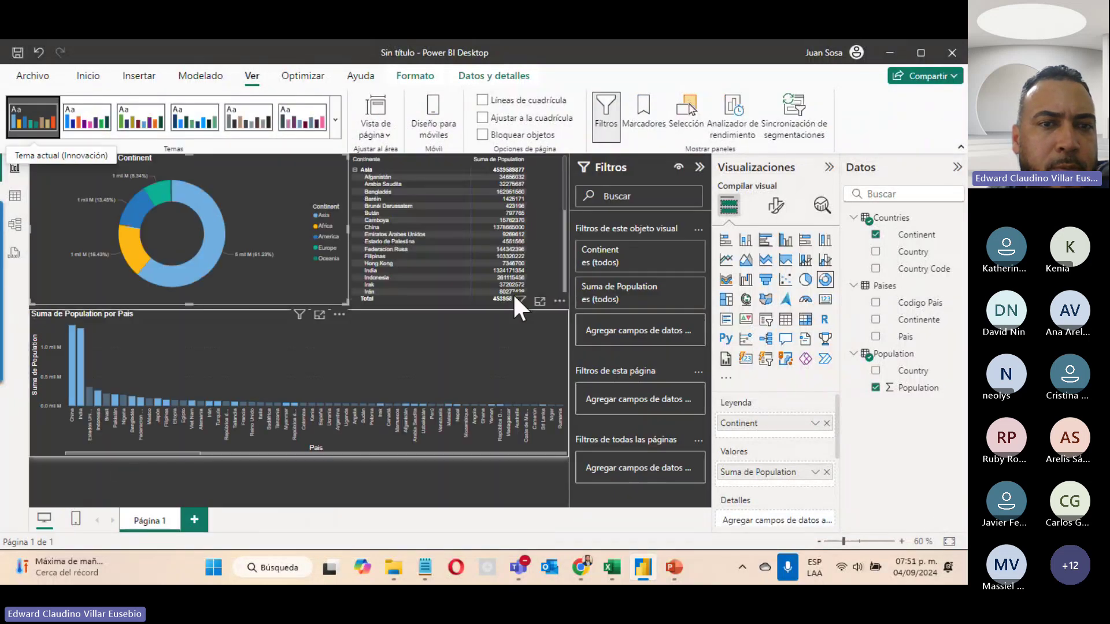
Test cross-filtering with the Africa, America and Europe donut slices and with the Etiopía and Nigeria columns.
left_click(199, 252)
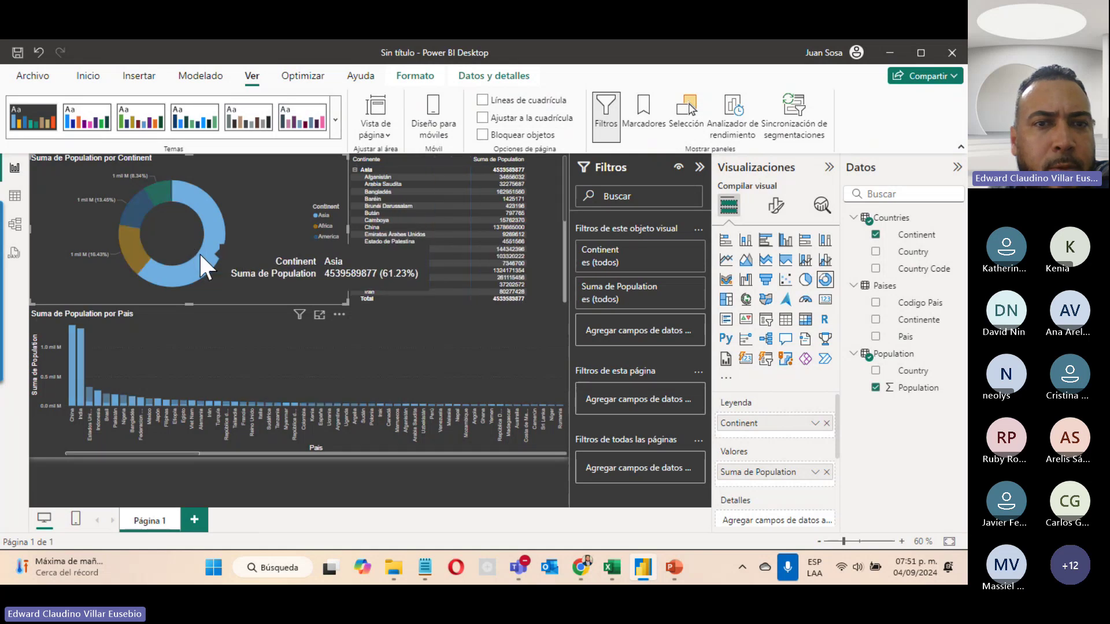
left_click(136, 238)
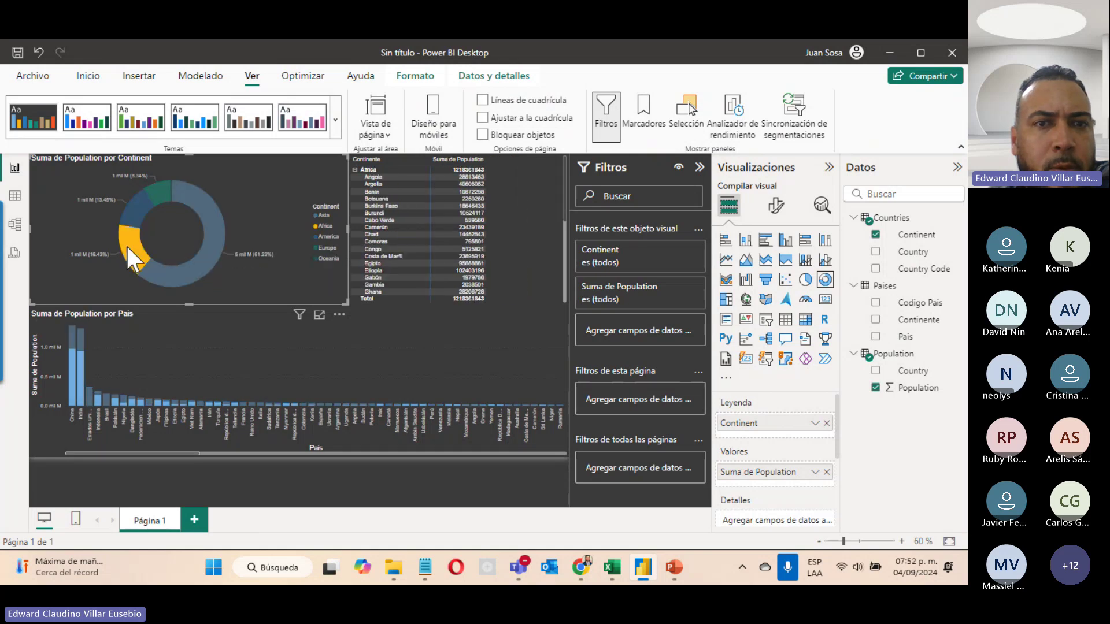
left_click(134, 213)
left_click(164, 187)
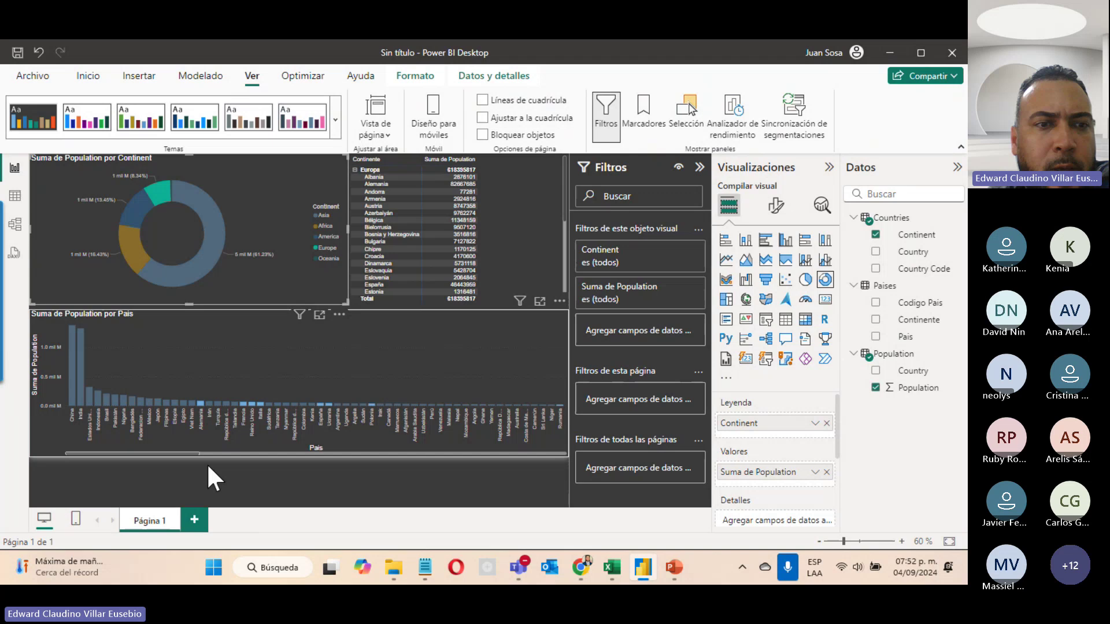
left_click(175, 403)
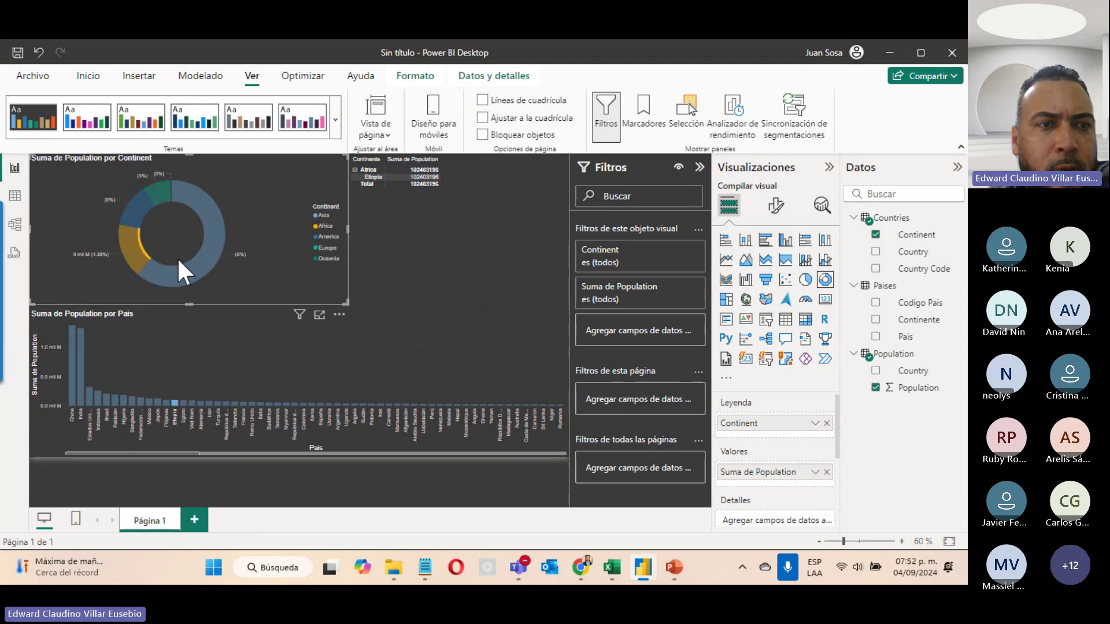
left_click(124, 399)
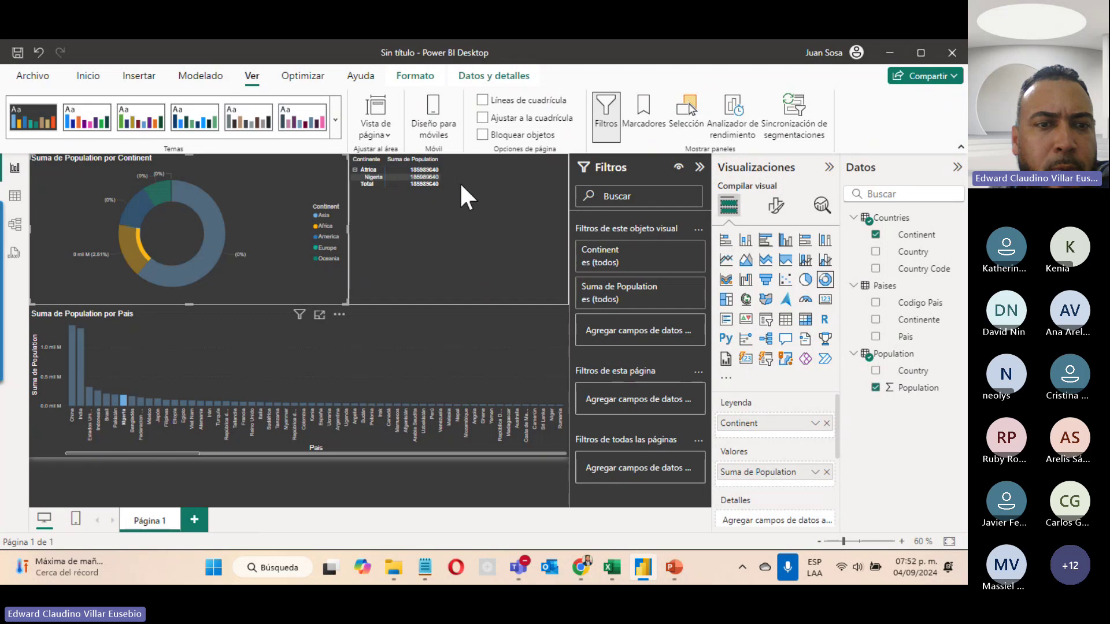
Filter the visuals by several columns together: China, India, Indonesia, Estados Unidos, Nigeria, México, Egipto, Alemania, Irán and República del Congo.
left_click(74, 376)
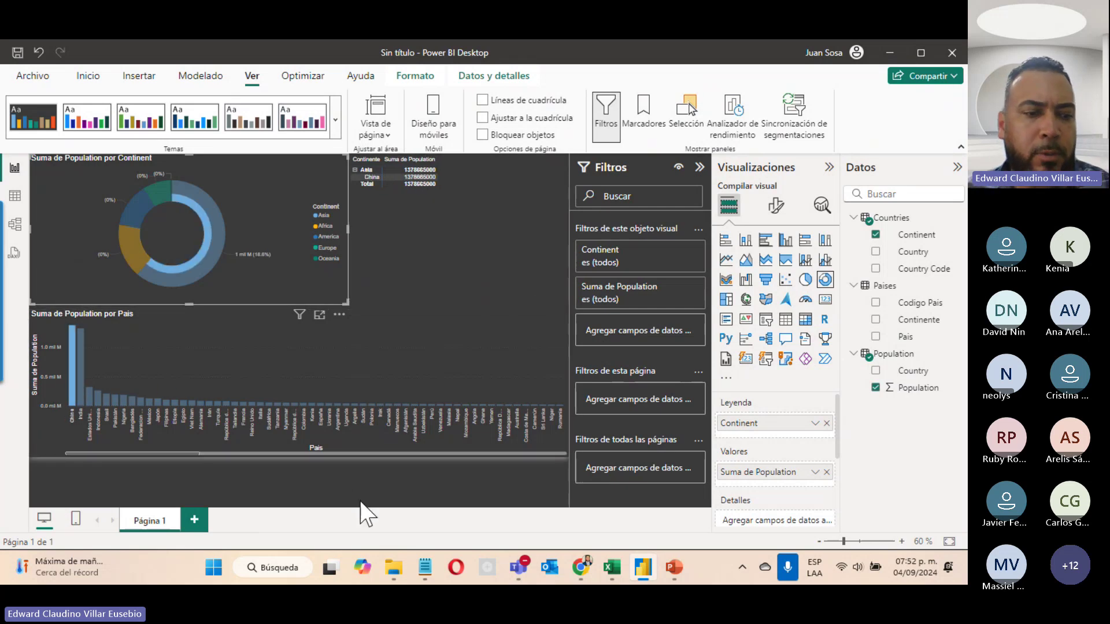
left_click(79, 362, "ctrl")
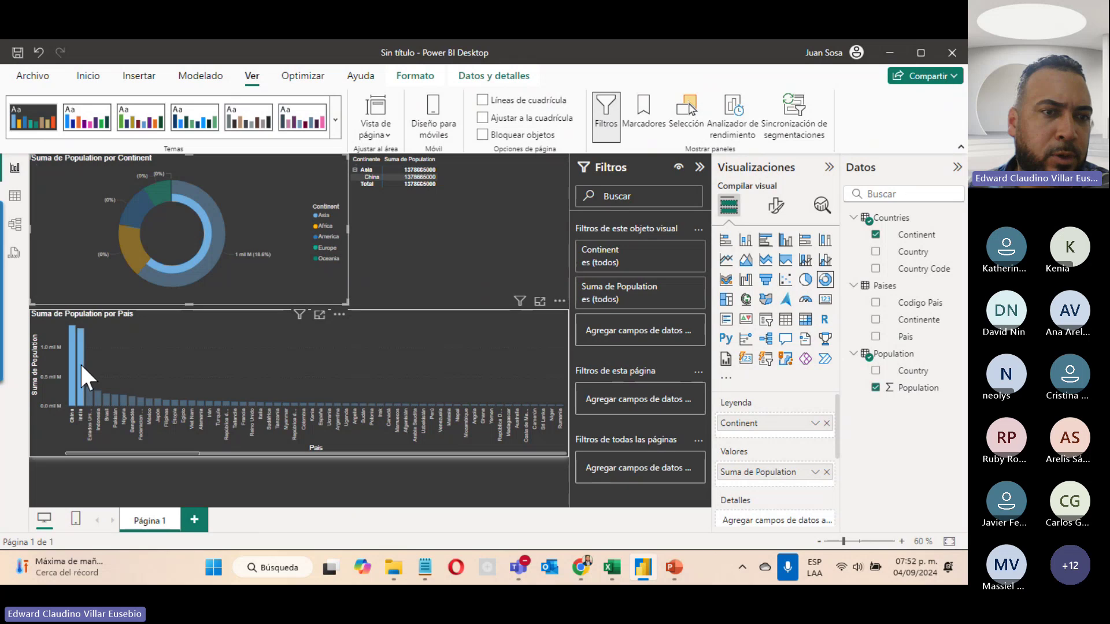
left_click(97, 393, "ctrl")
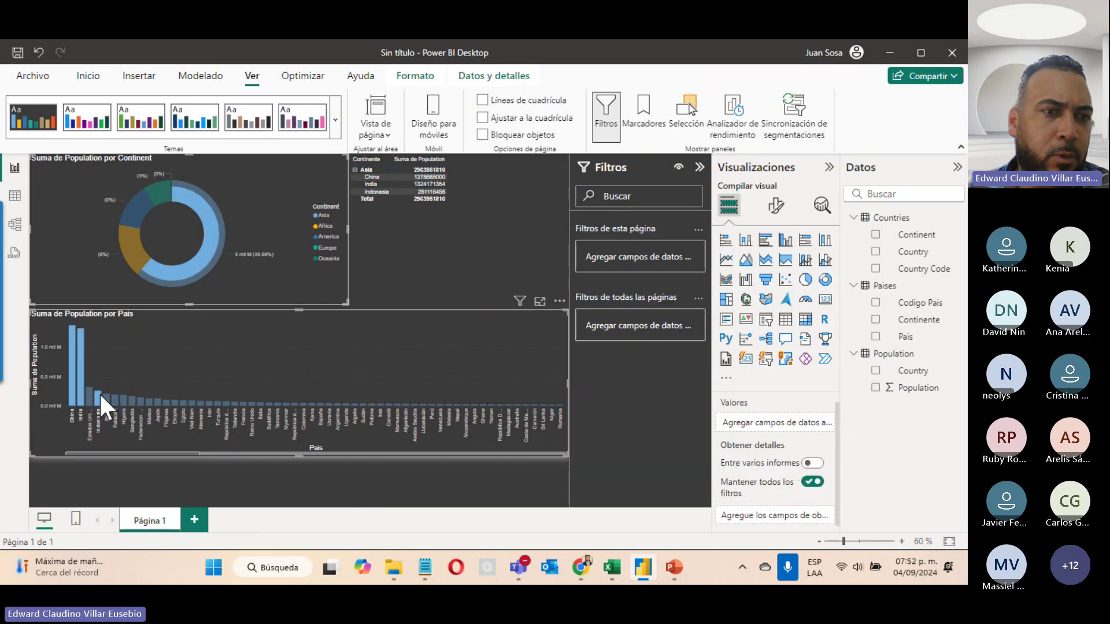
left_click(89, 394, "ctrl")
left_click(123, 397, "ctrl")
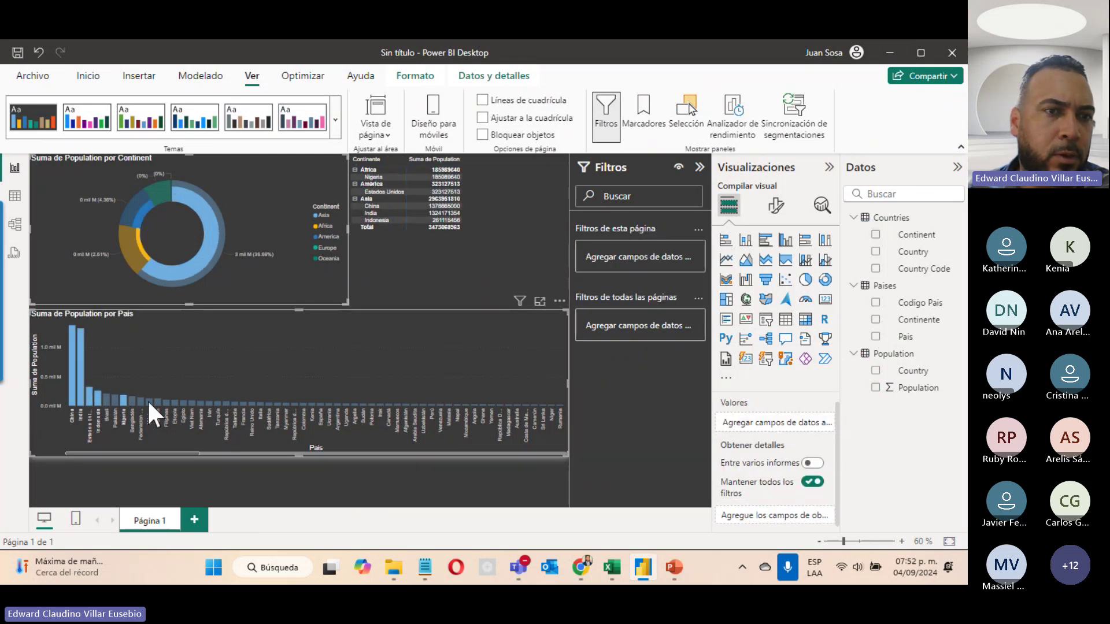
left_click(149, 400, "ctrl")
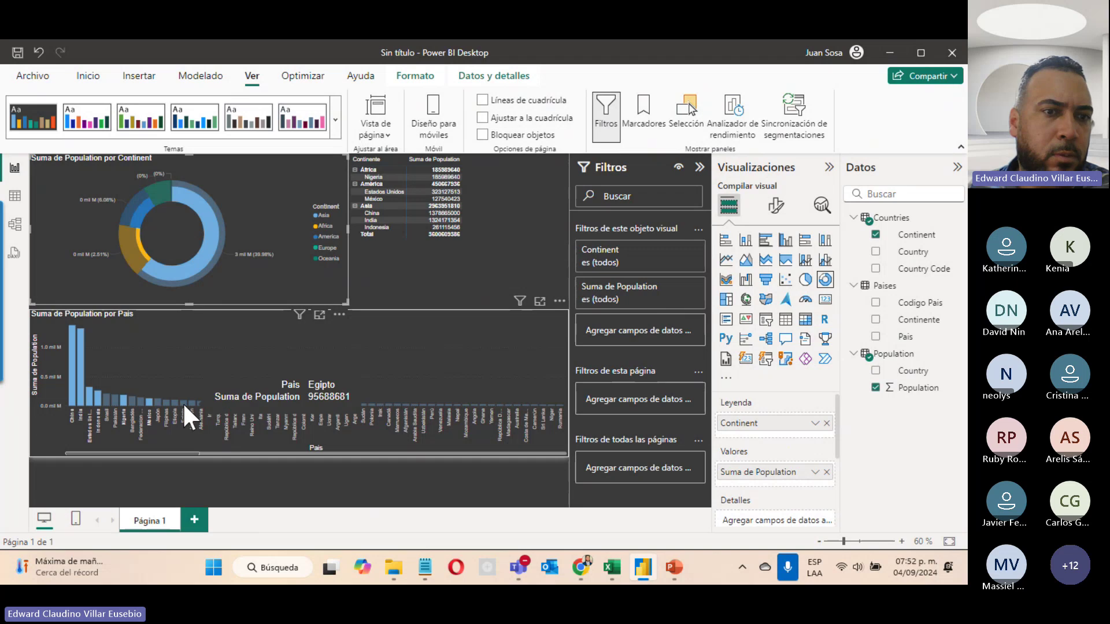
left_click(183, 402, "ctrl")
left_click(200, 401, "ctrl")
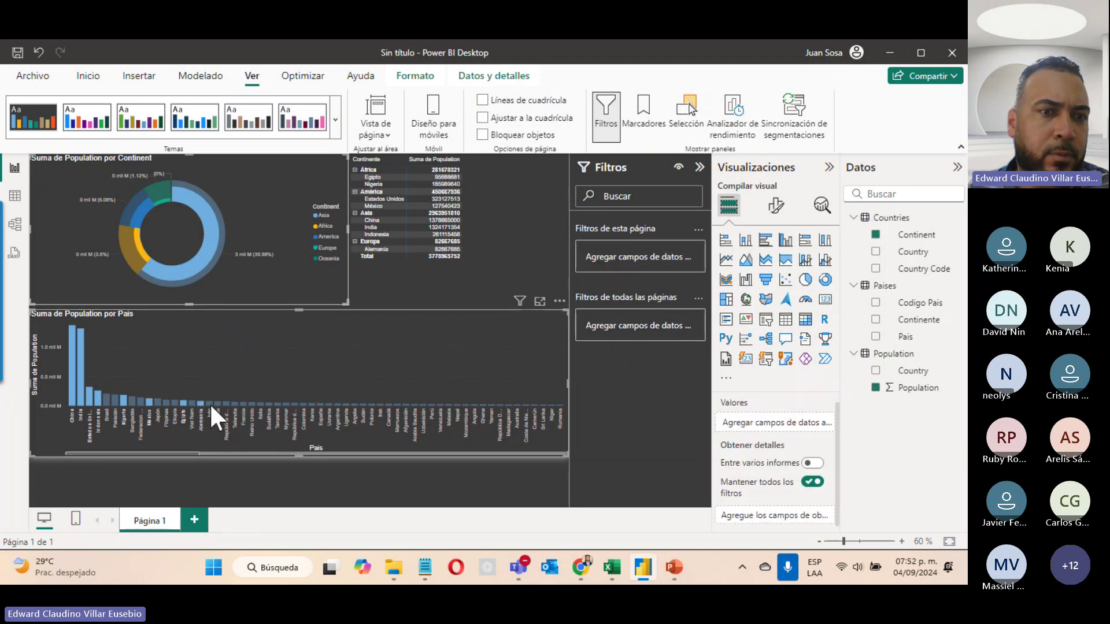
left_click(209, 403, "ctrl")
left_click(226, 401, "ctrl")
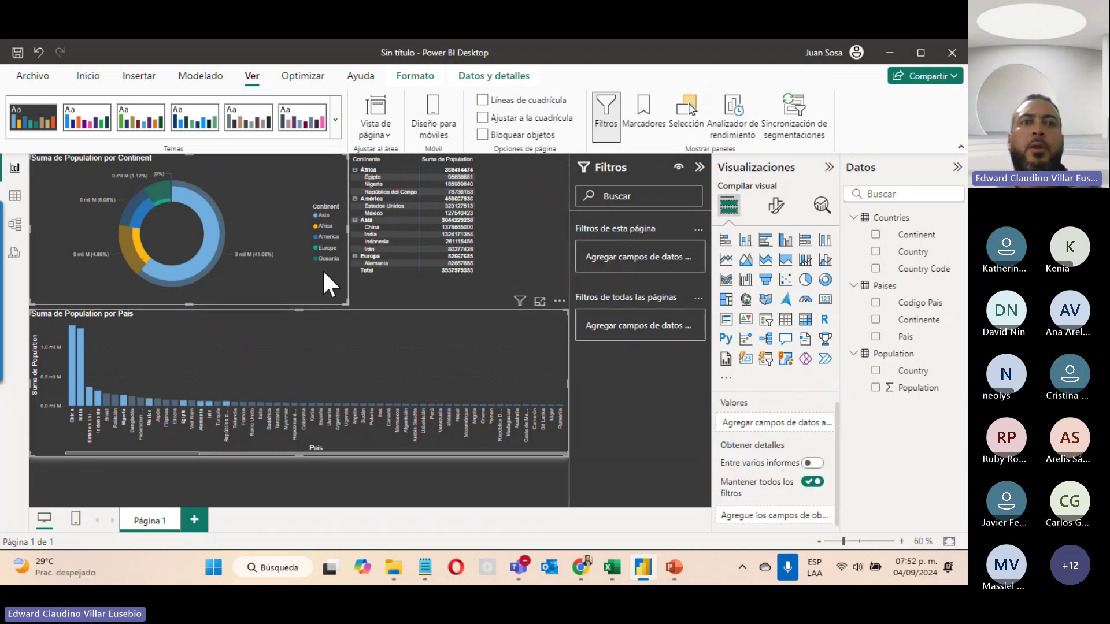
Clear the country selection and stretch the donut chart slightly downward to meet the column chart.
left_click(261, 199)
left_click(206, 224)
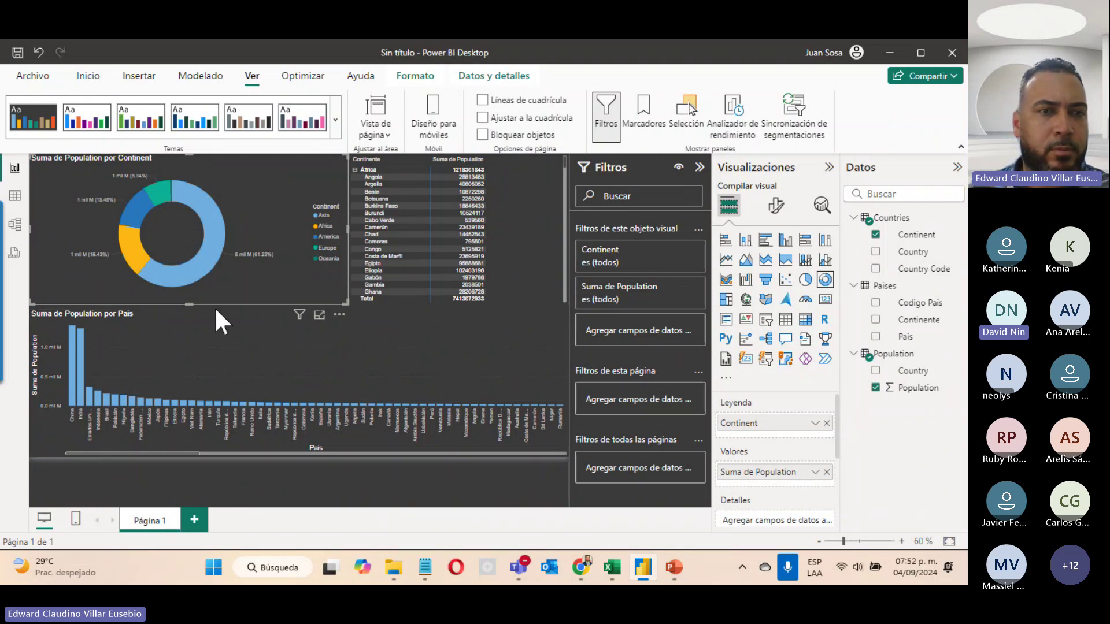
left_click_drag(189, 301, 189, 308)
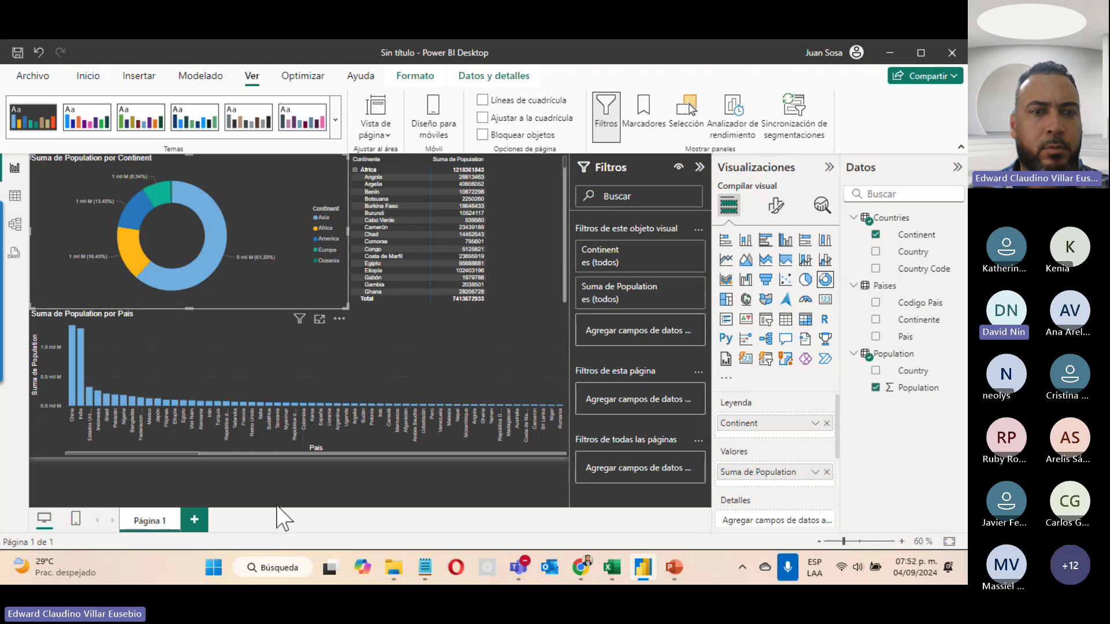
left_click(210, 484)
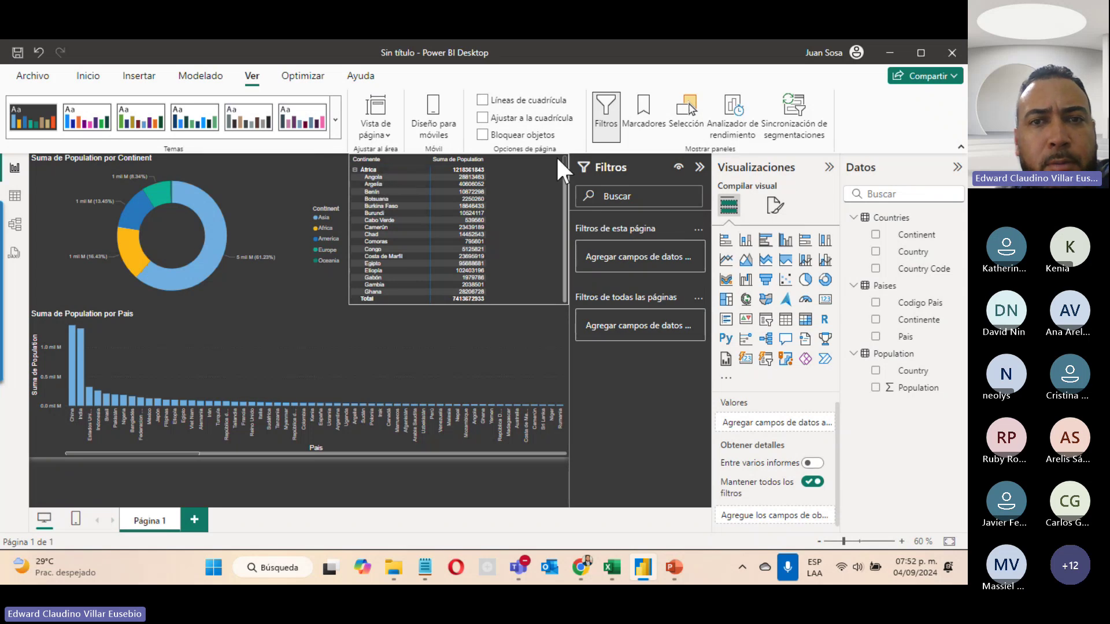
Open the matrix in focus mode and review its countries grouped by continent.
left_click(526, 172)
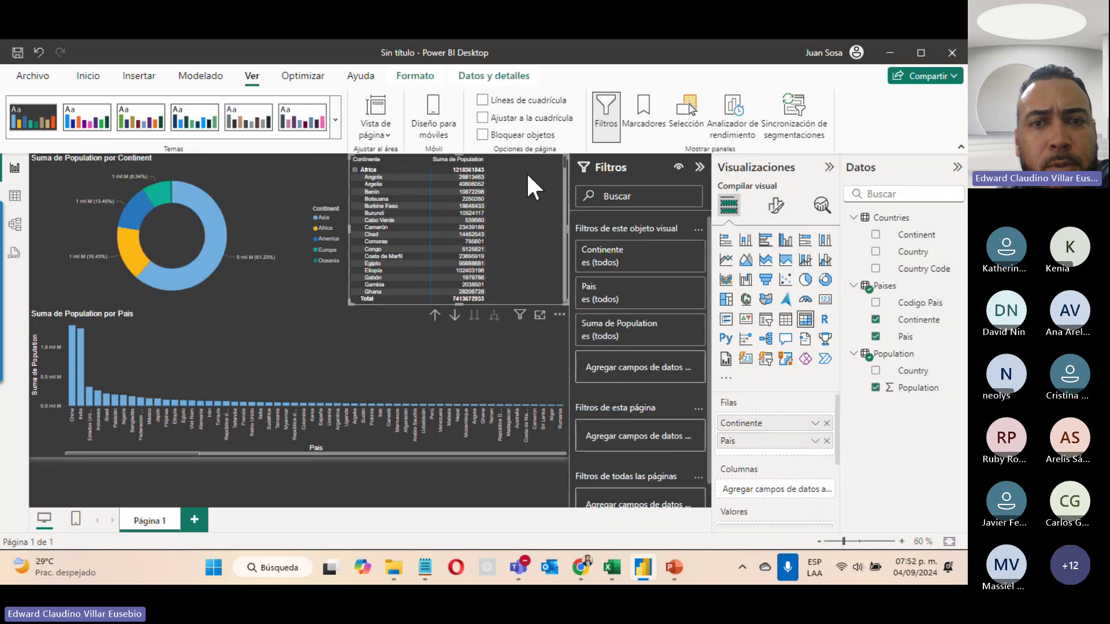
left_click(540, 315)
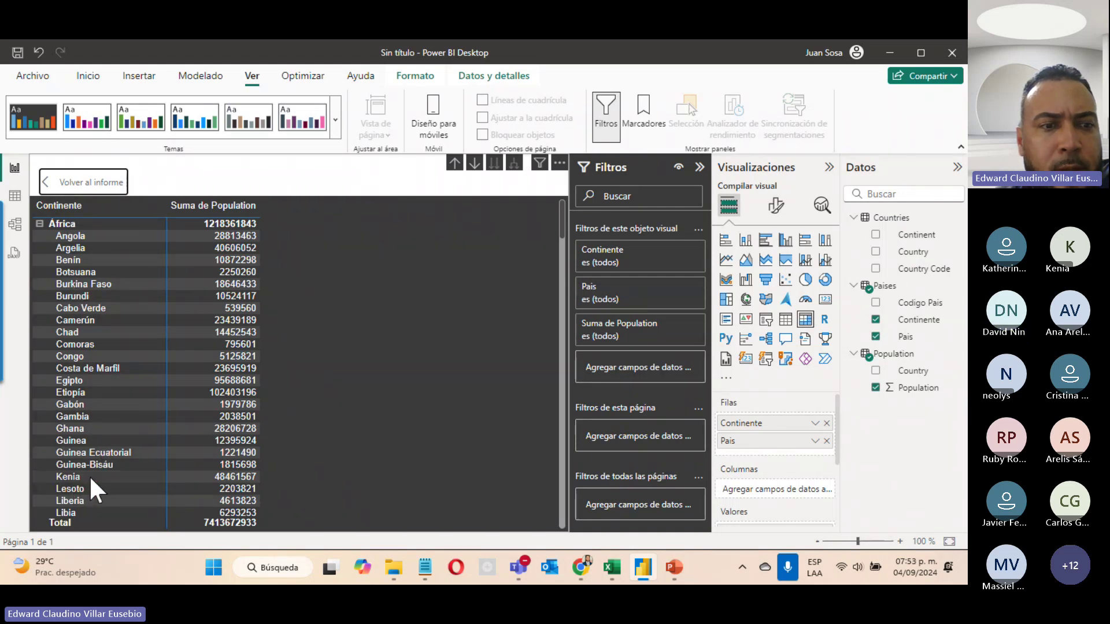
scroll(89, 475, "down", 5)
scroll(92, 477, "down", 10)
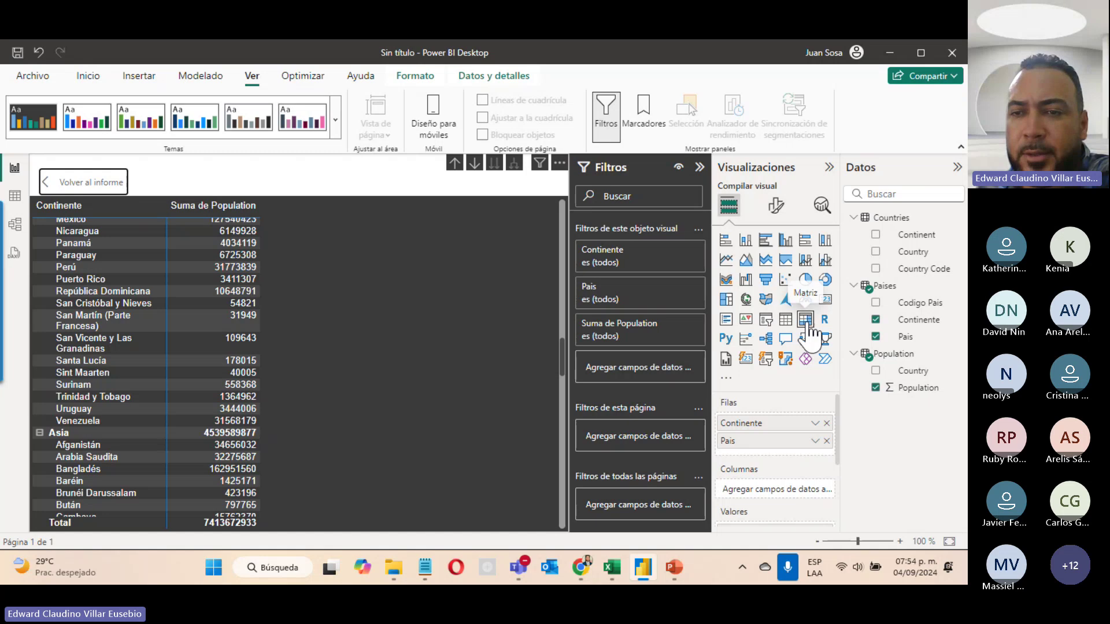
Collapse Asia and Europa in the focused matrix, then expand Asia again to show its countries.
left_click(39, 433)
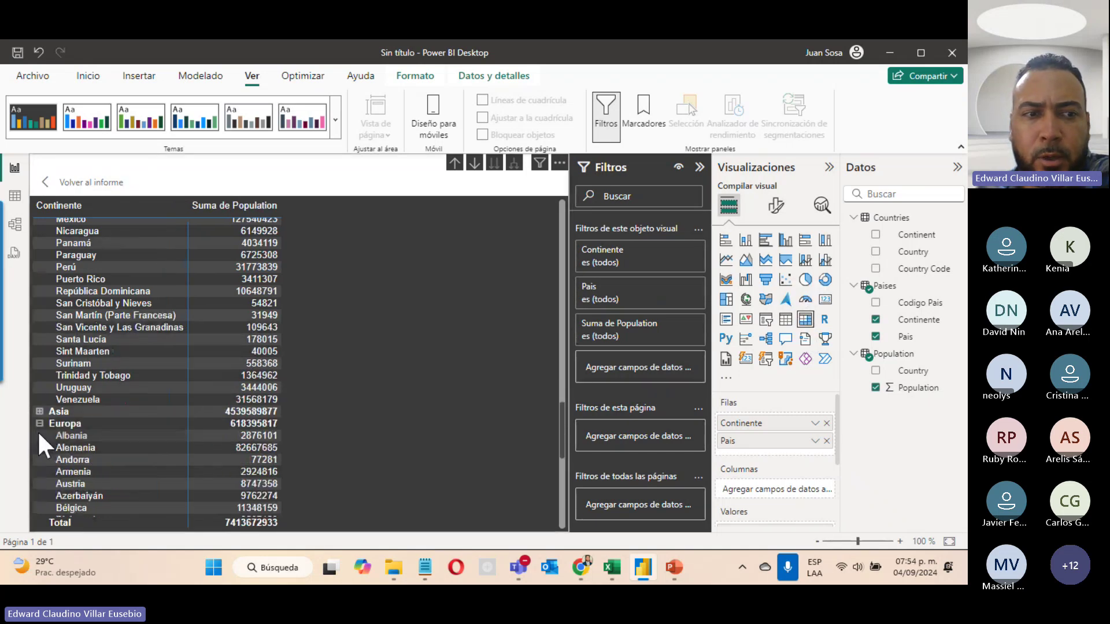
left_click(39, 423)
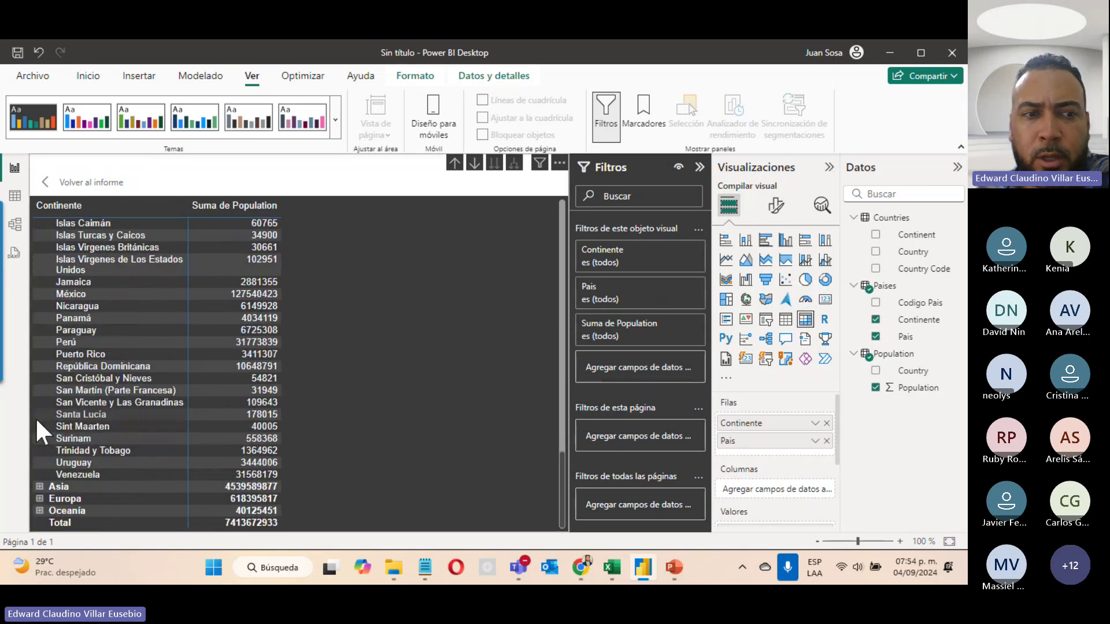
left_click(39, 487)
scroll(67, 476, "down", 5)
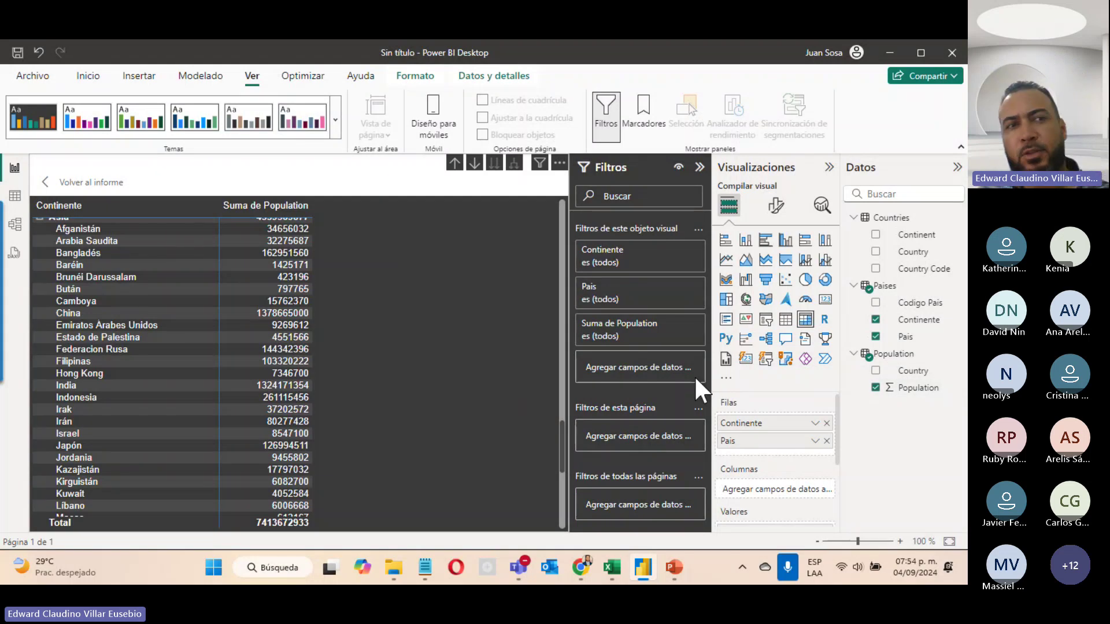
Examine the relationships between Countries, Population and Paises in the model view, then return to the report.
left_click(16, 225)
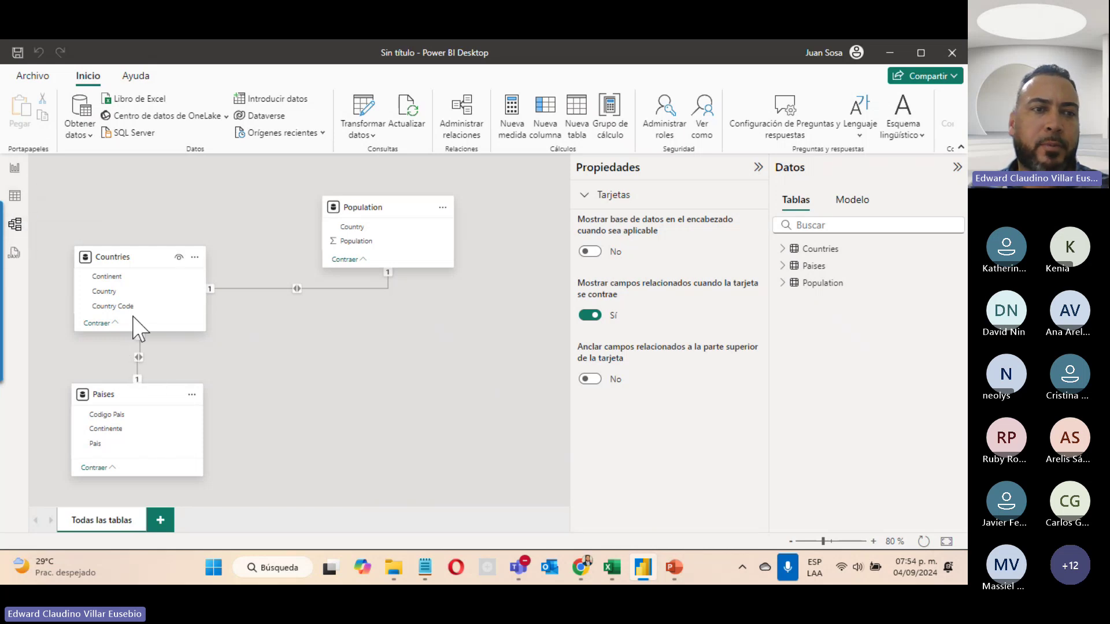
left_click(15, 169)
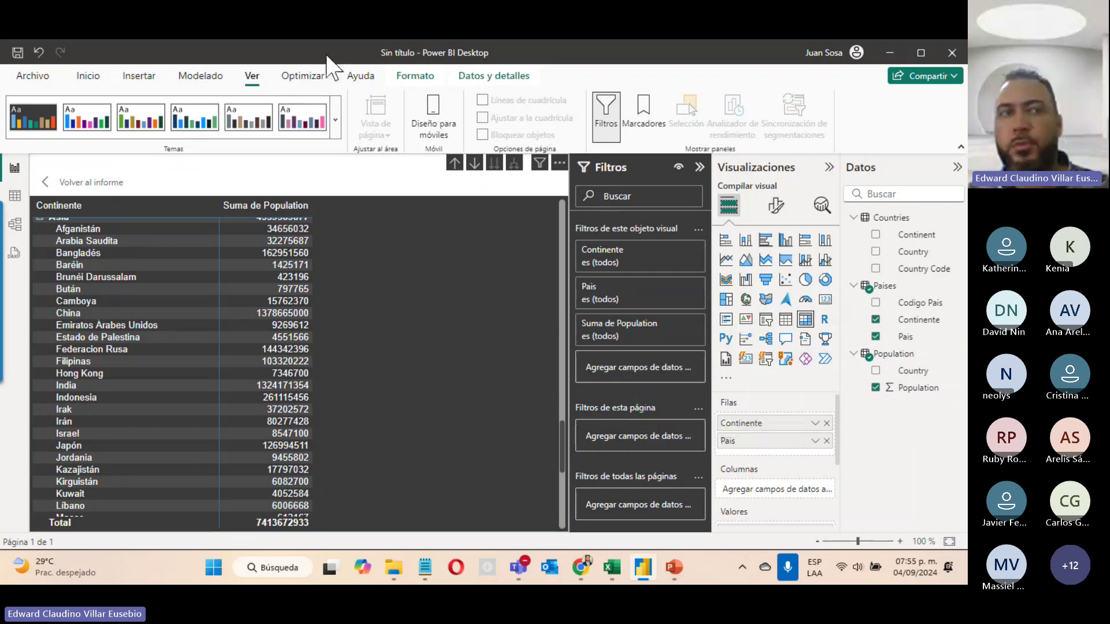
Hide the Continente field of the Paises table from the report view and check the report's field list.
left_click(15, 225)
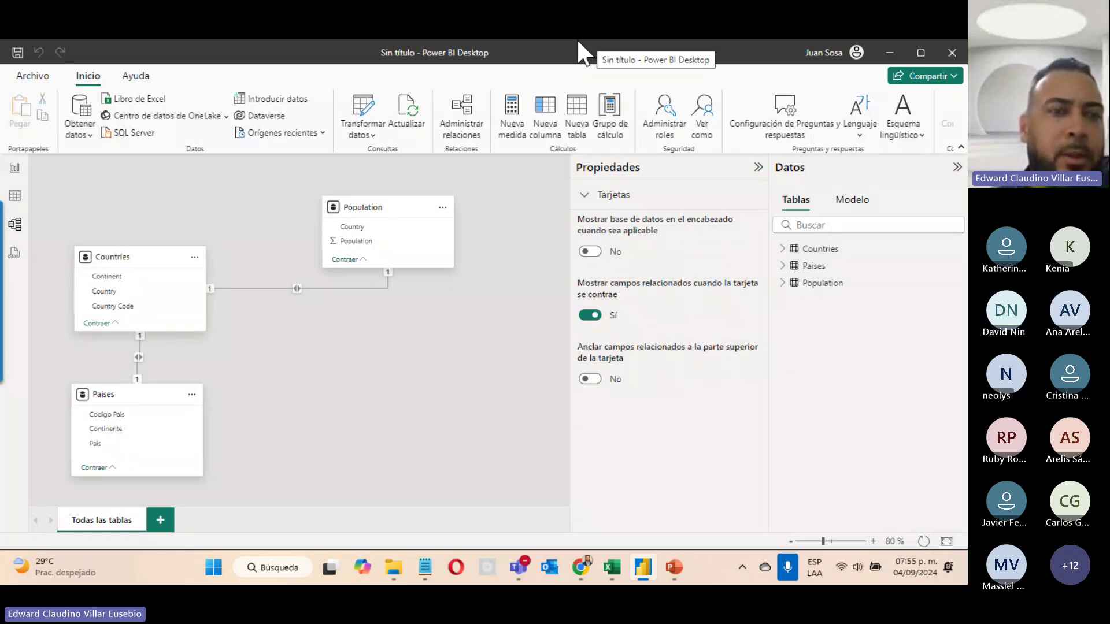
right_click(133, 416)
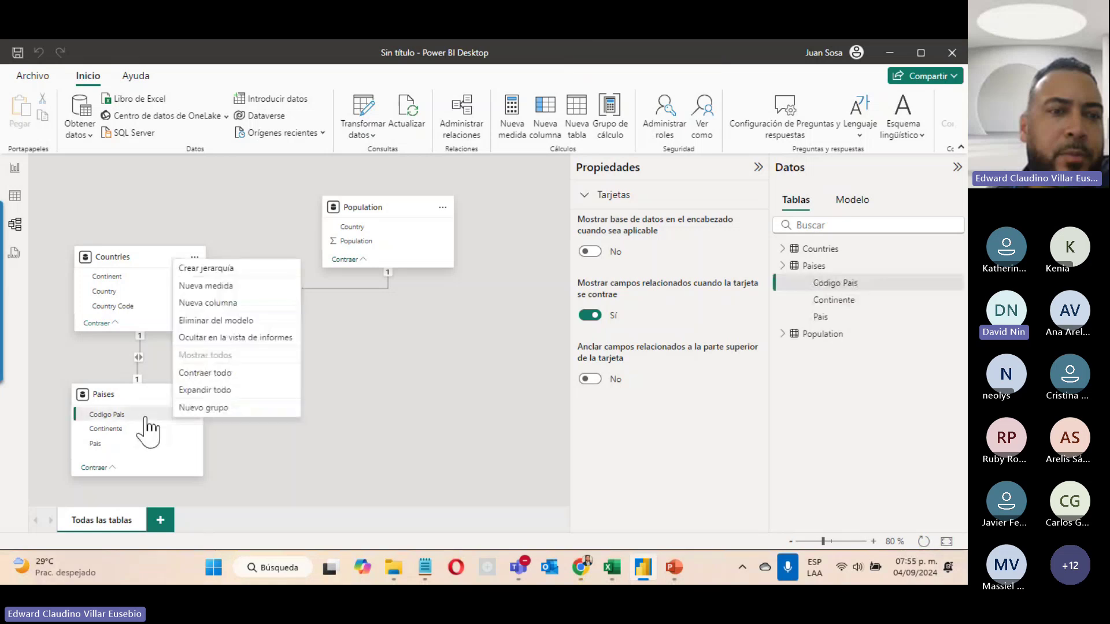
left_click(296, 482)
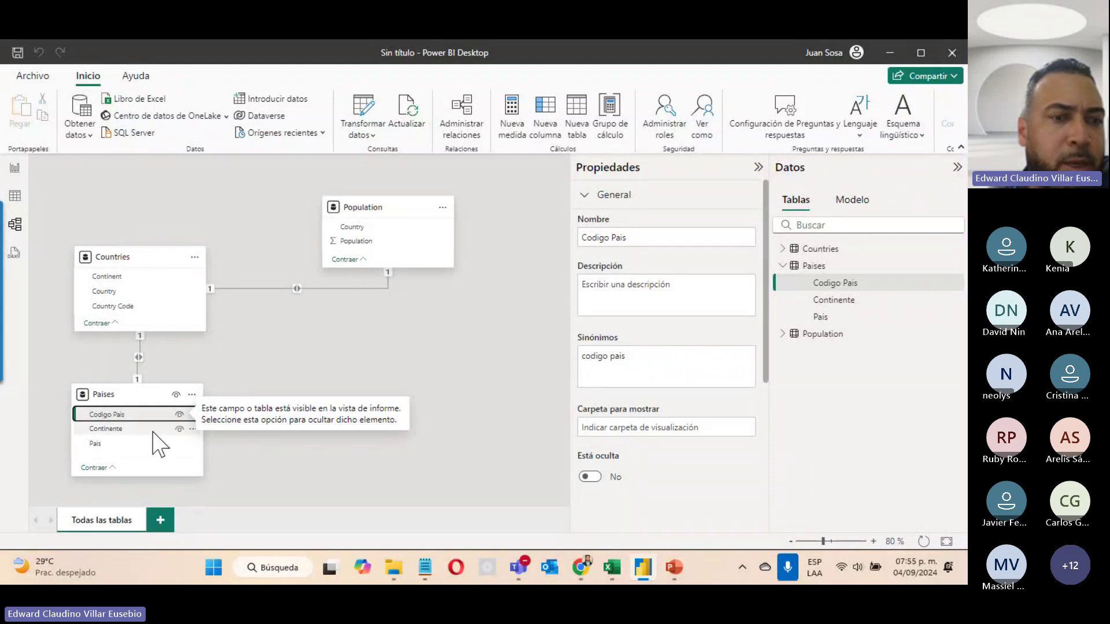
left_click(178, 429)
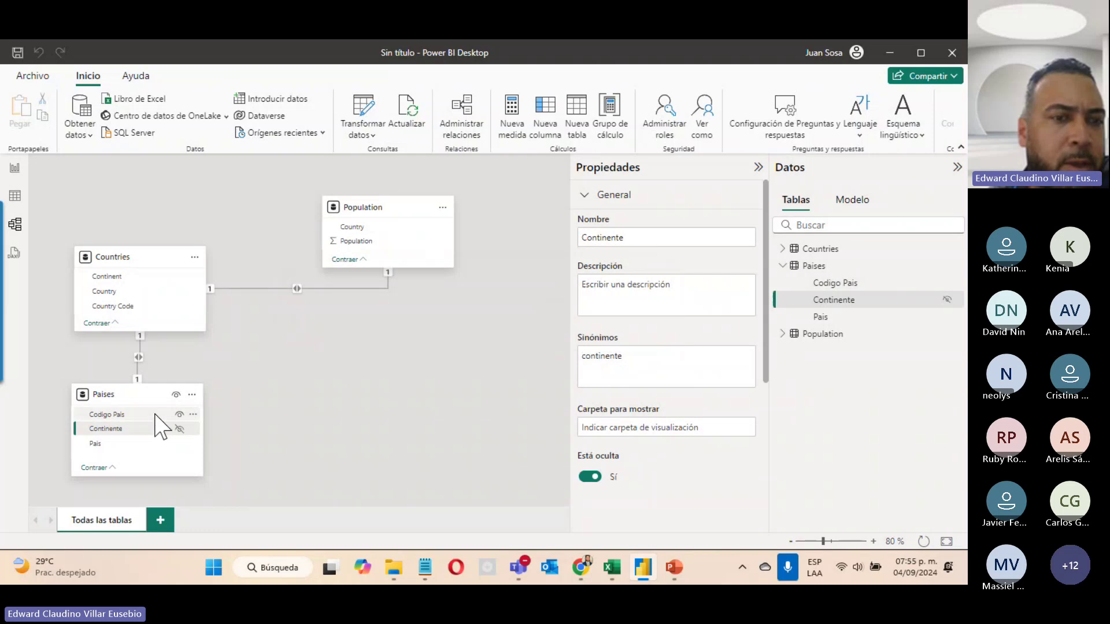
left_click(15, 169)
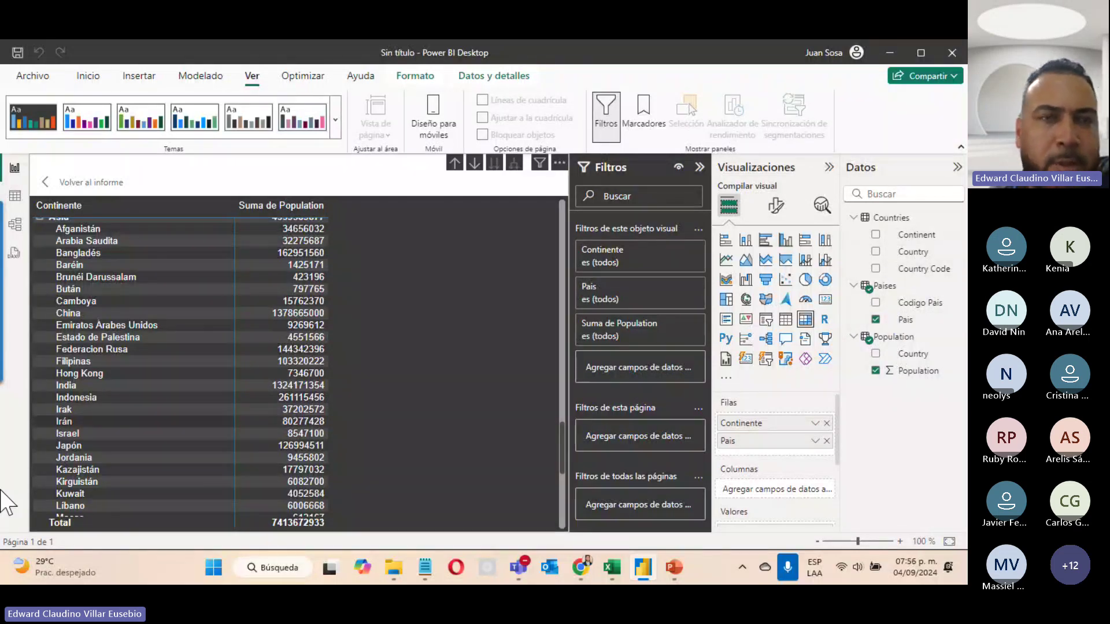
left_click(15, 225)
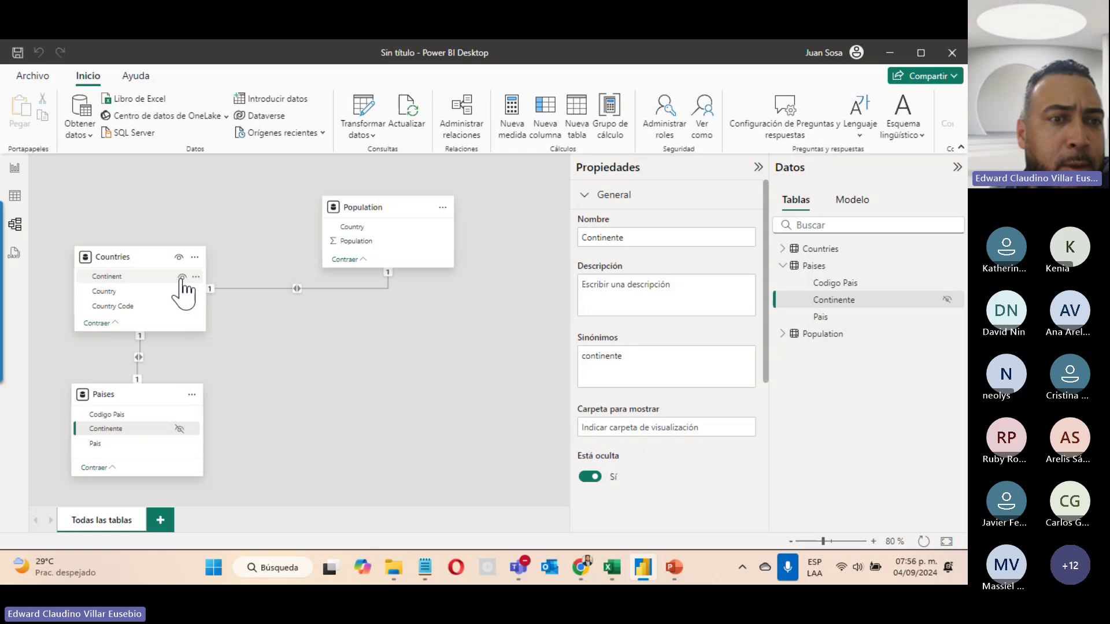
Hide the Continent field of the Countries table from the report view and check the report's field list.
left_click(182, 277)
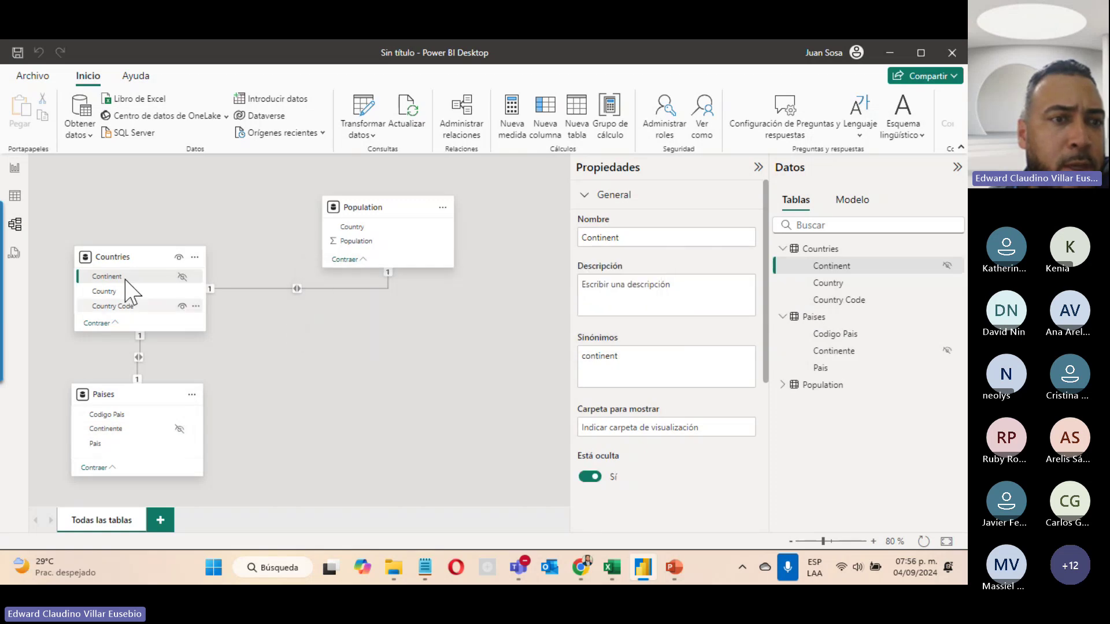
left_click(16, 168)
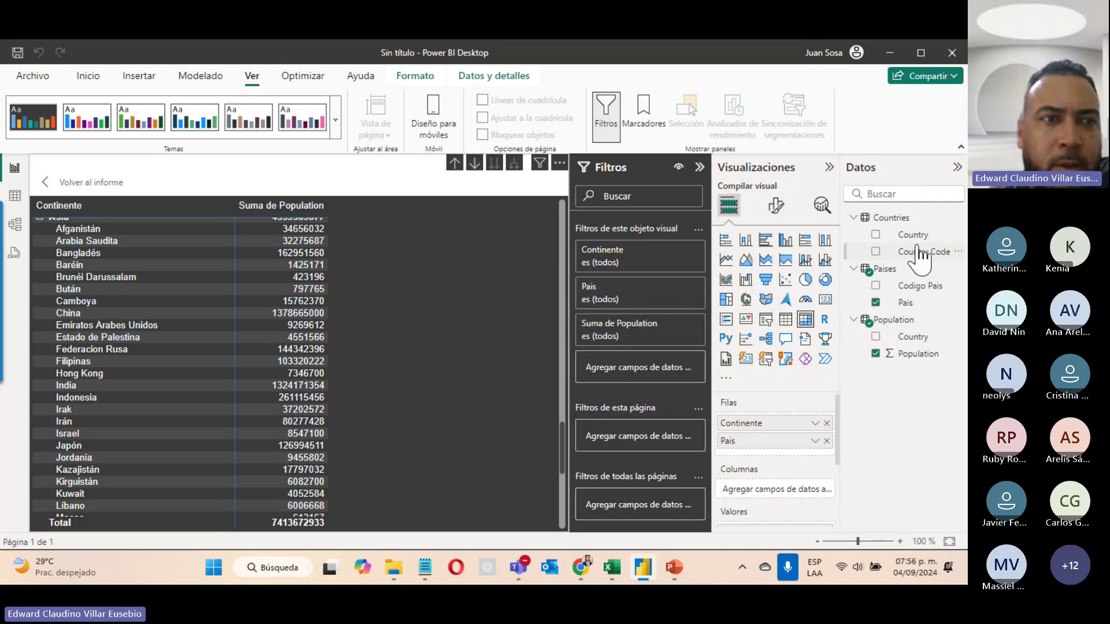
scroll(476, 415, "up", 10)
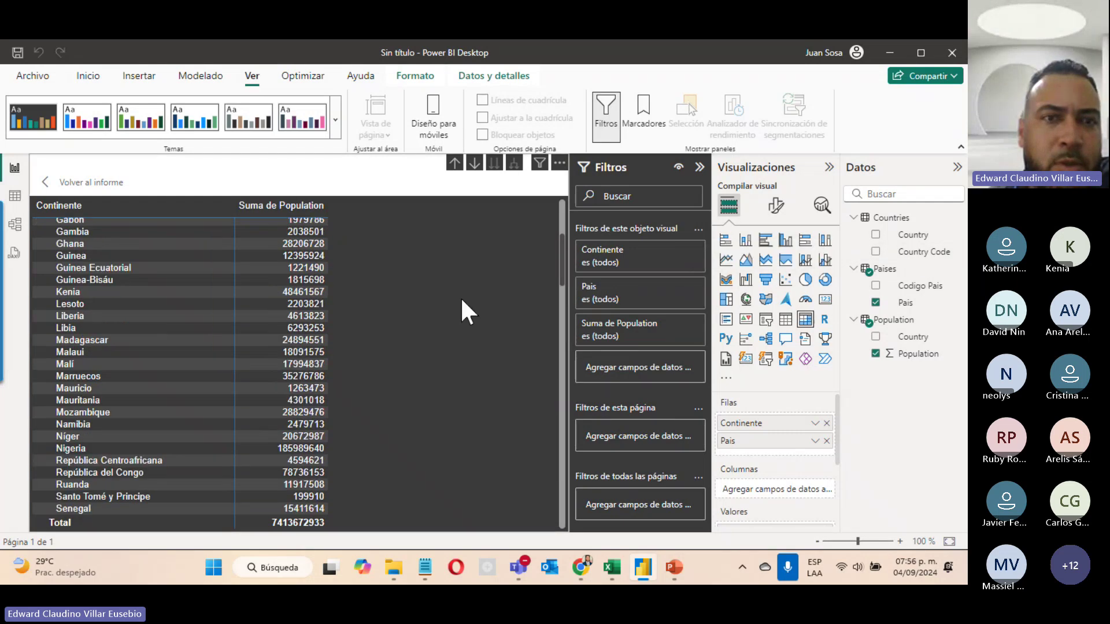
Leave the matrix's focus mode and remove Continente from its rows, keeping only Pais.
left_click(107, 200)
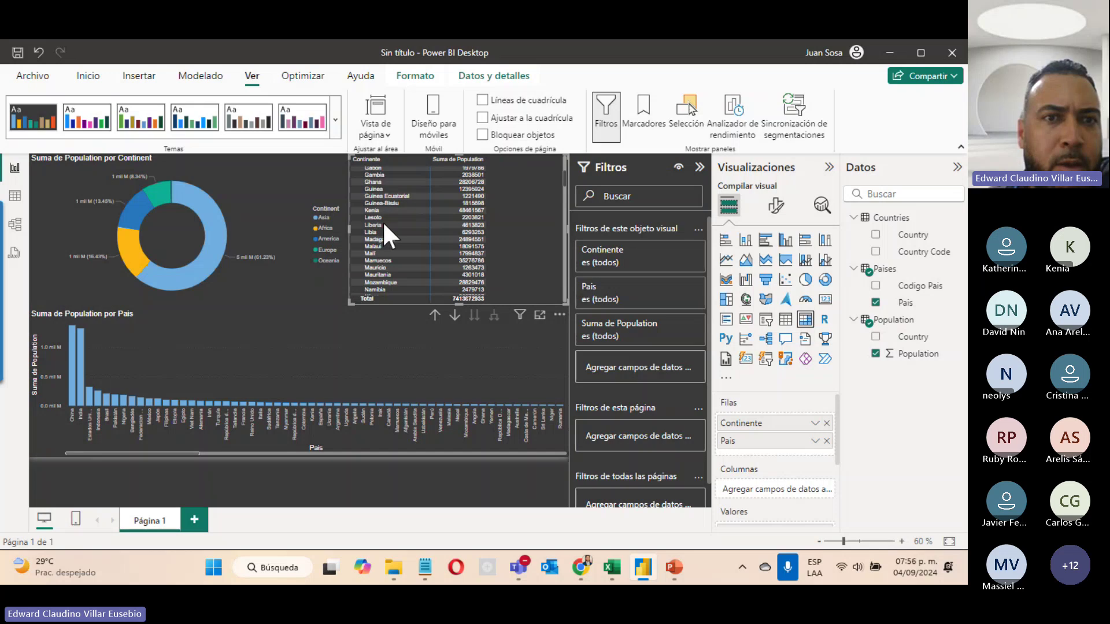
scroll(382, 222, "up", 5)
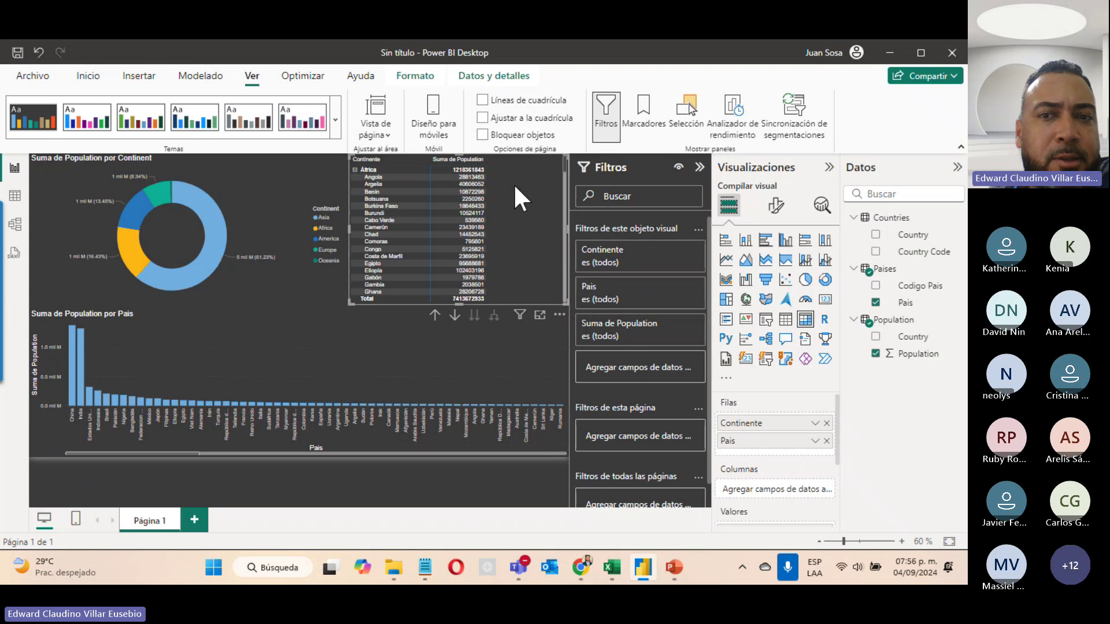
left_click(827, 424)
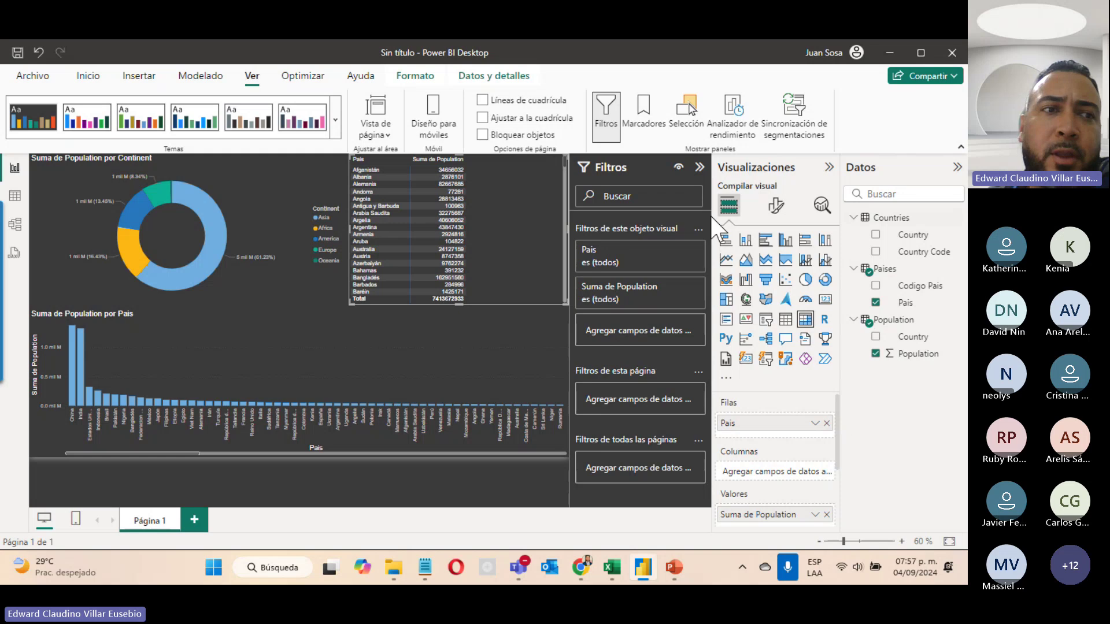
Examine the hidden continent fields in the model and table views, then return to the report.
left_click(15, 225)
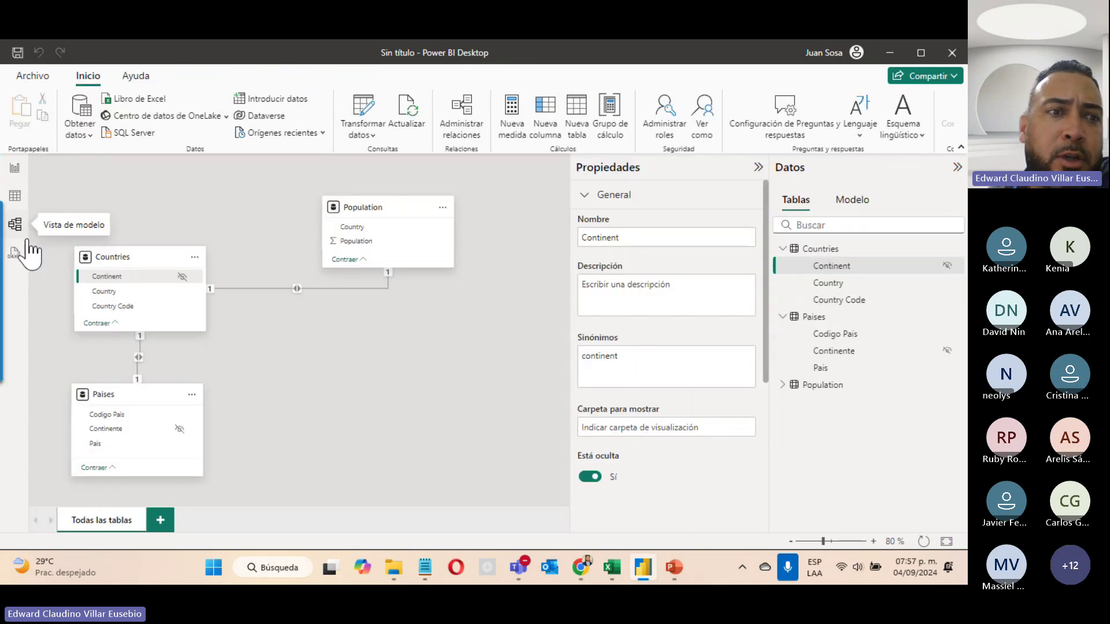
left_click(14, 197)
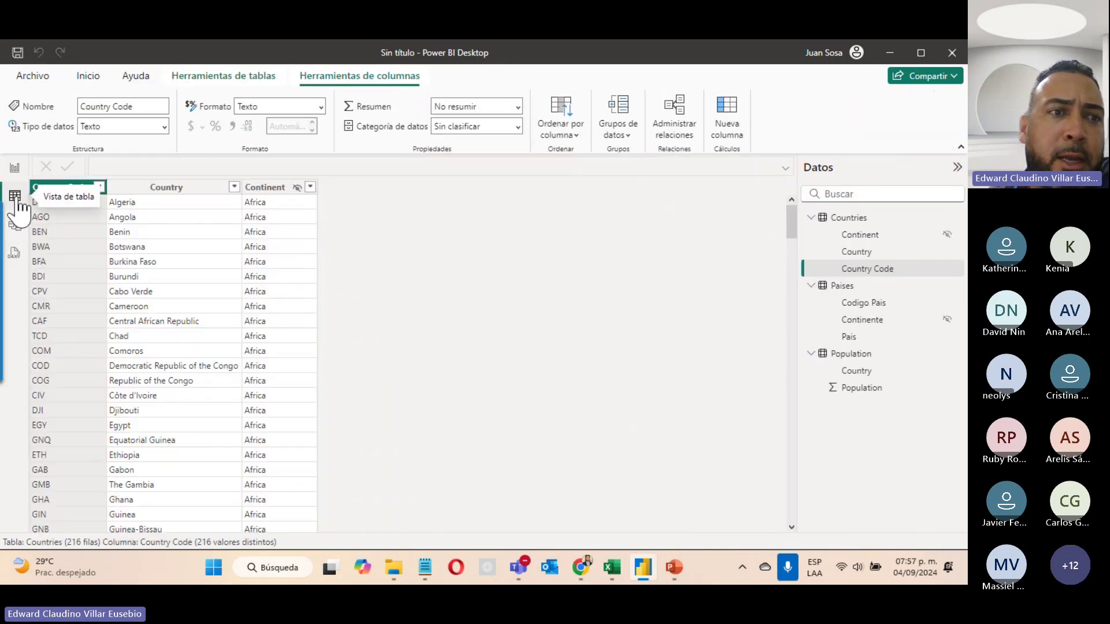
left_click(26, 229)
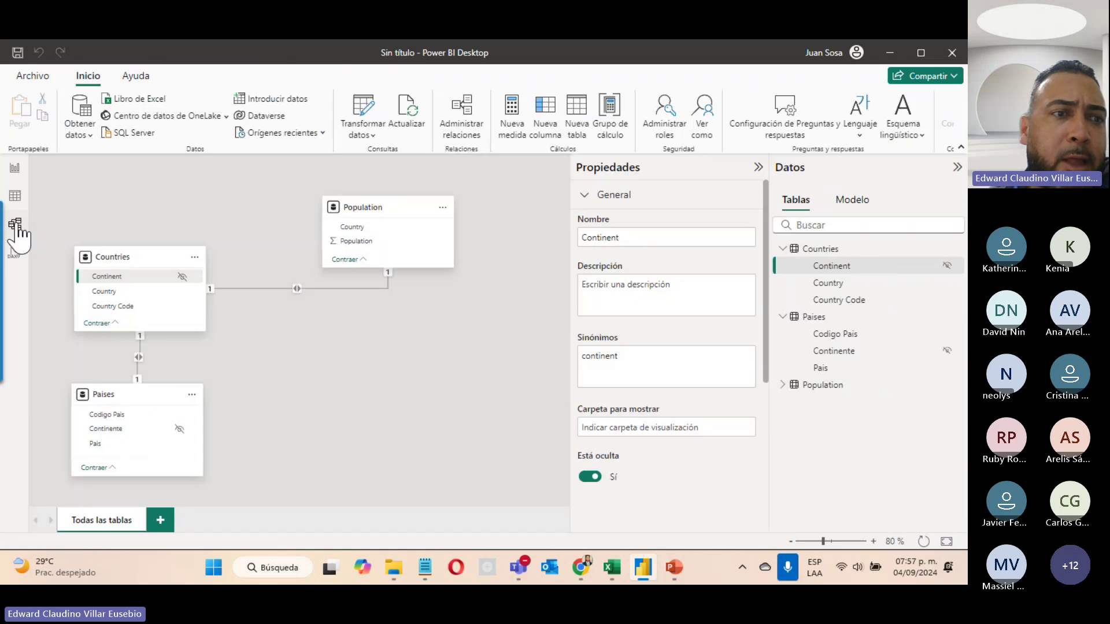
left_click(14, 168)
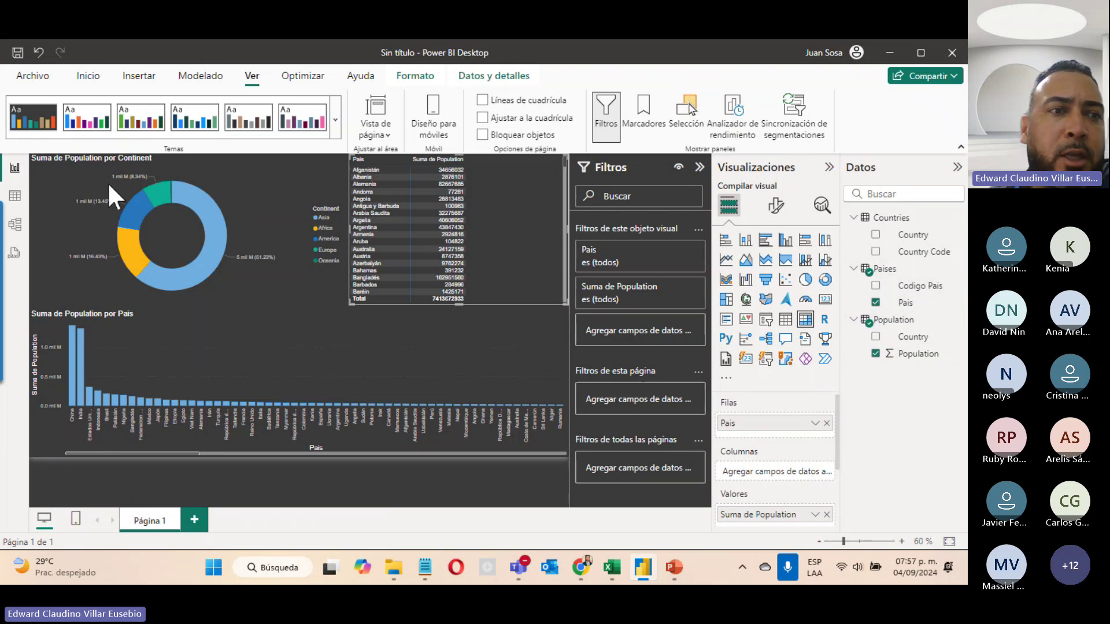
Unhide Continente in the Paises table and Continent in the Countries table, then check the report's field list.
left_click(14, 225)
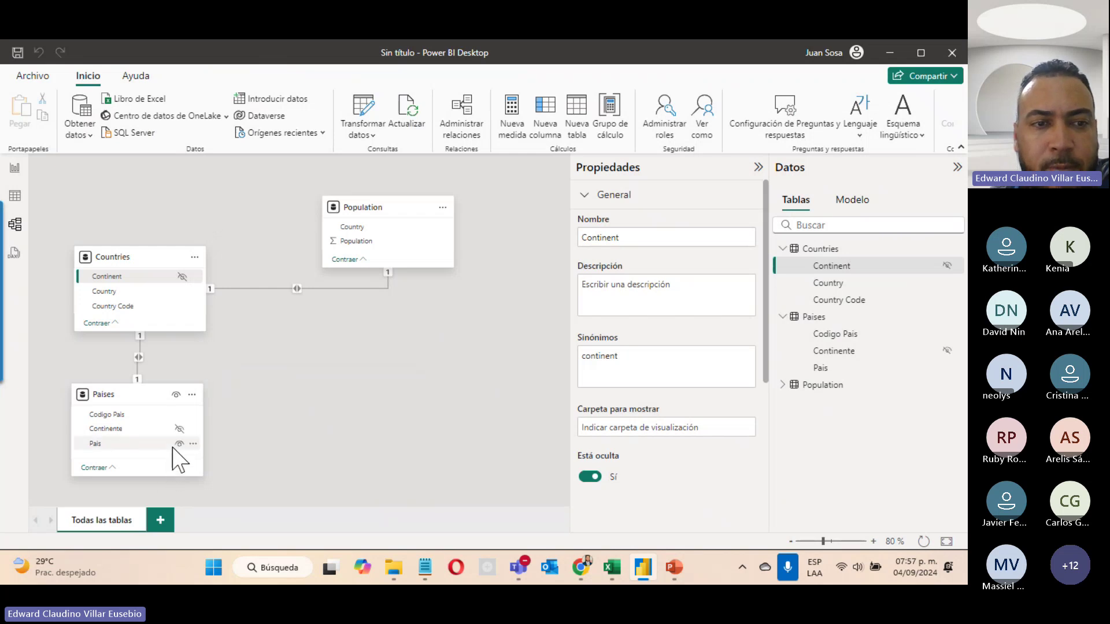
left_click(180, 429)
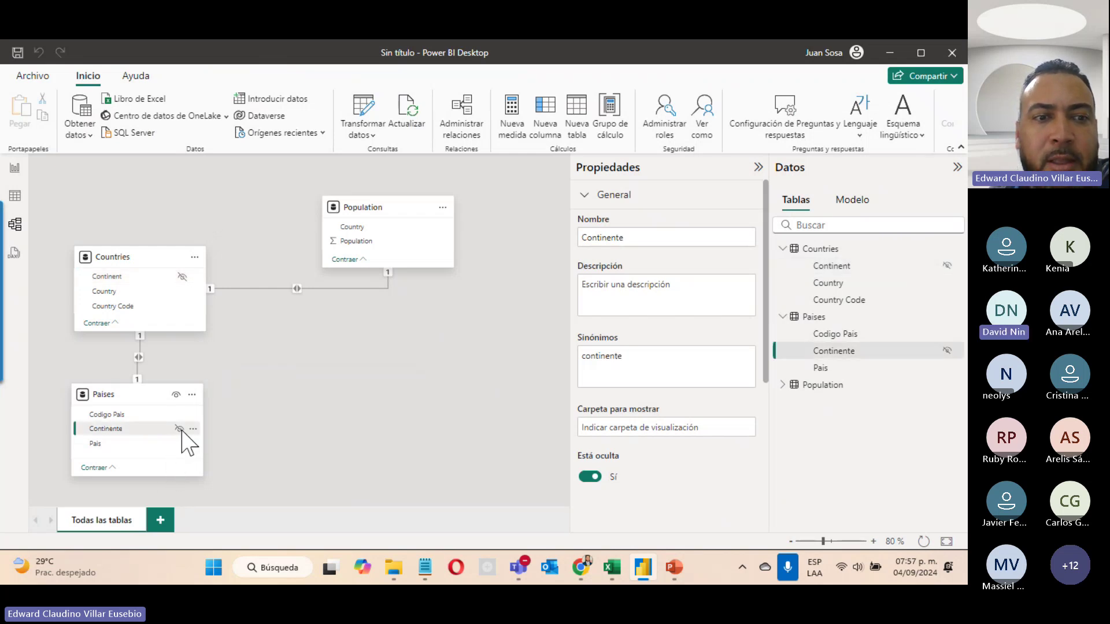
left_click(182, 278)
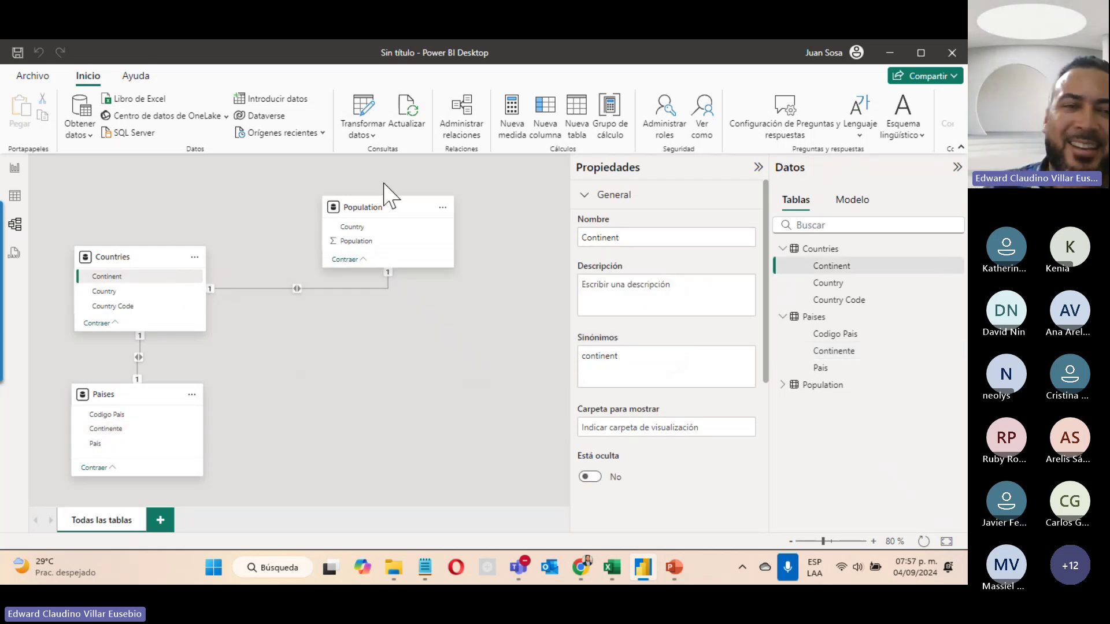
left_click(447, 364)
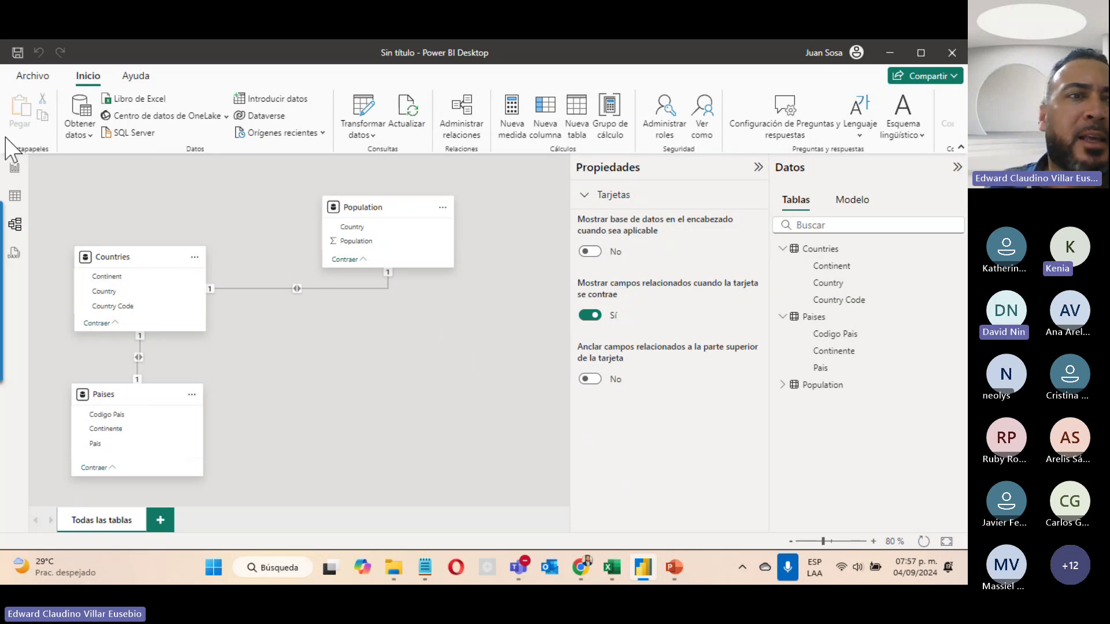
left_click(15, 169)
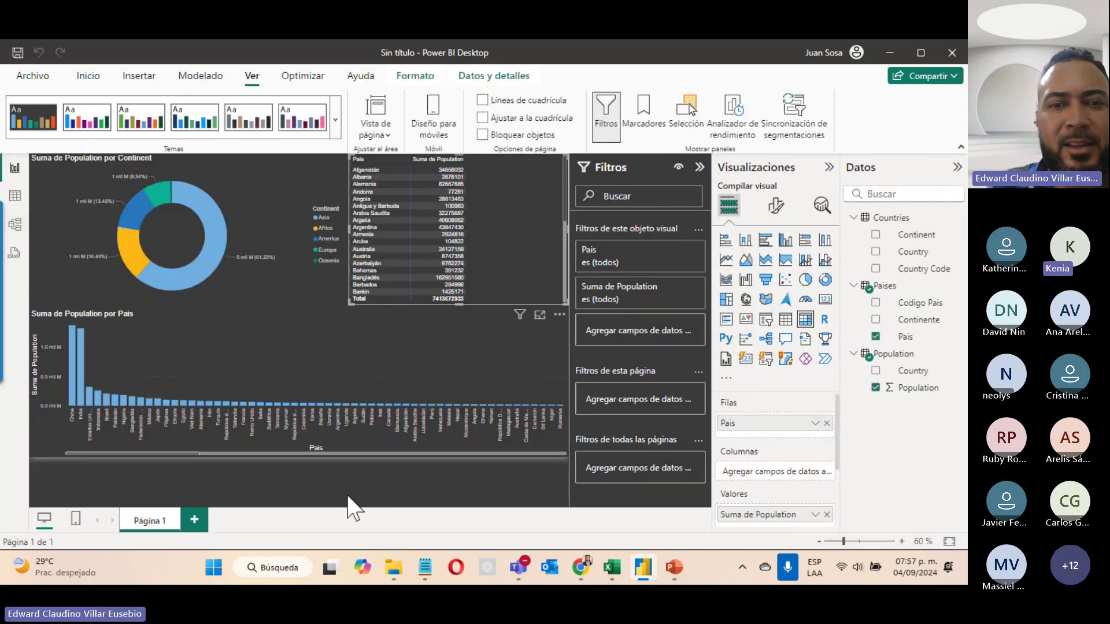
left_click(408, 477)
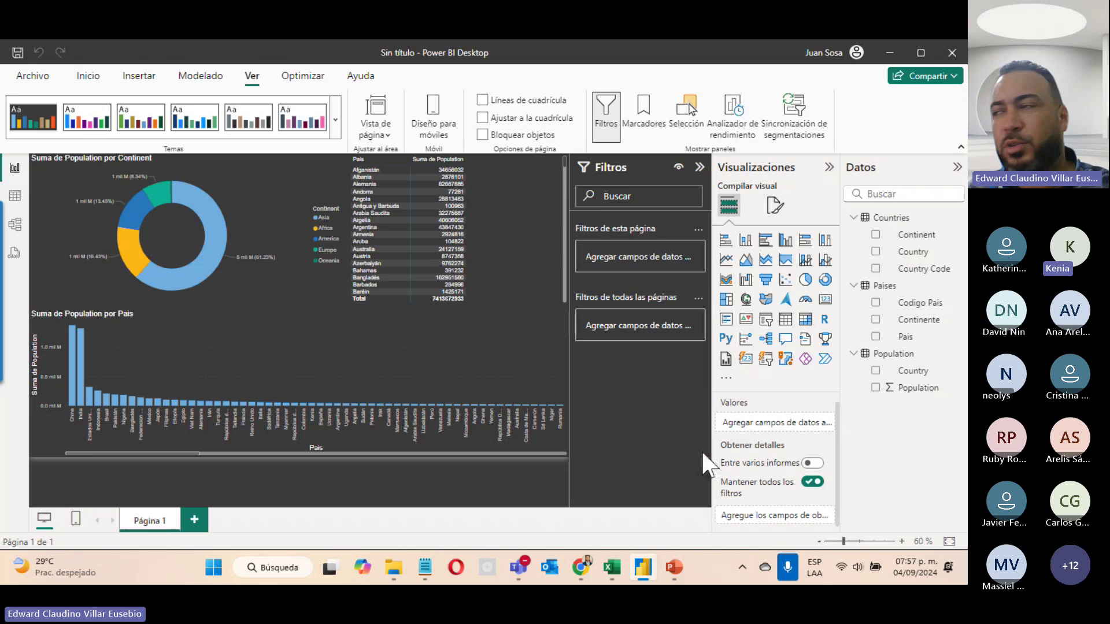